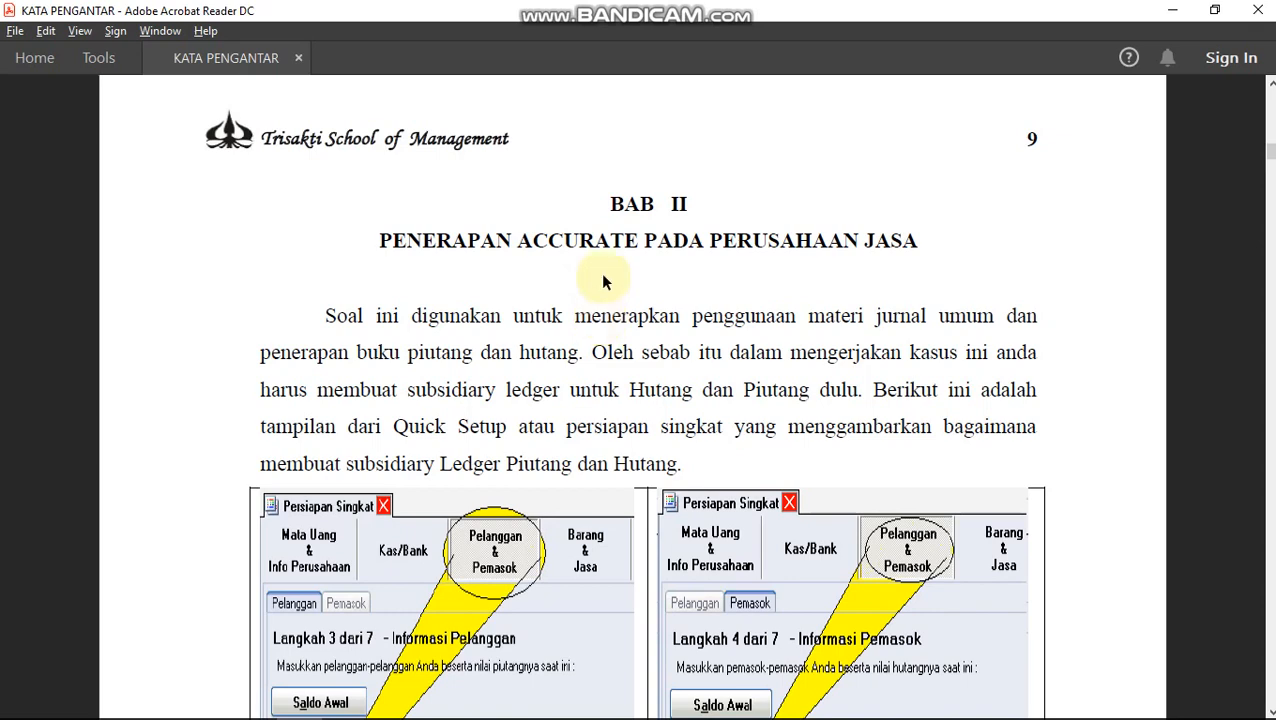
Scroll the case-study PDF down to the PAK KEMIS paragraph.
{"action": "scroll", "coordinate": [600, 222], "scroll_direction": "down", "scroll_amount": 8}
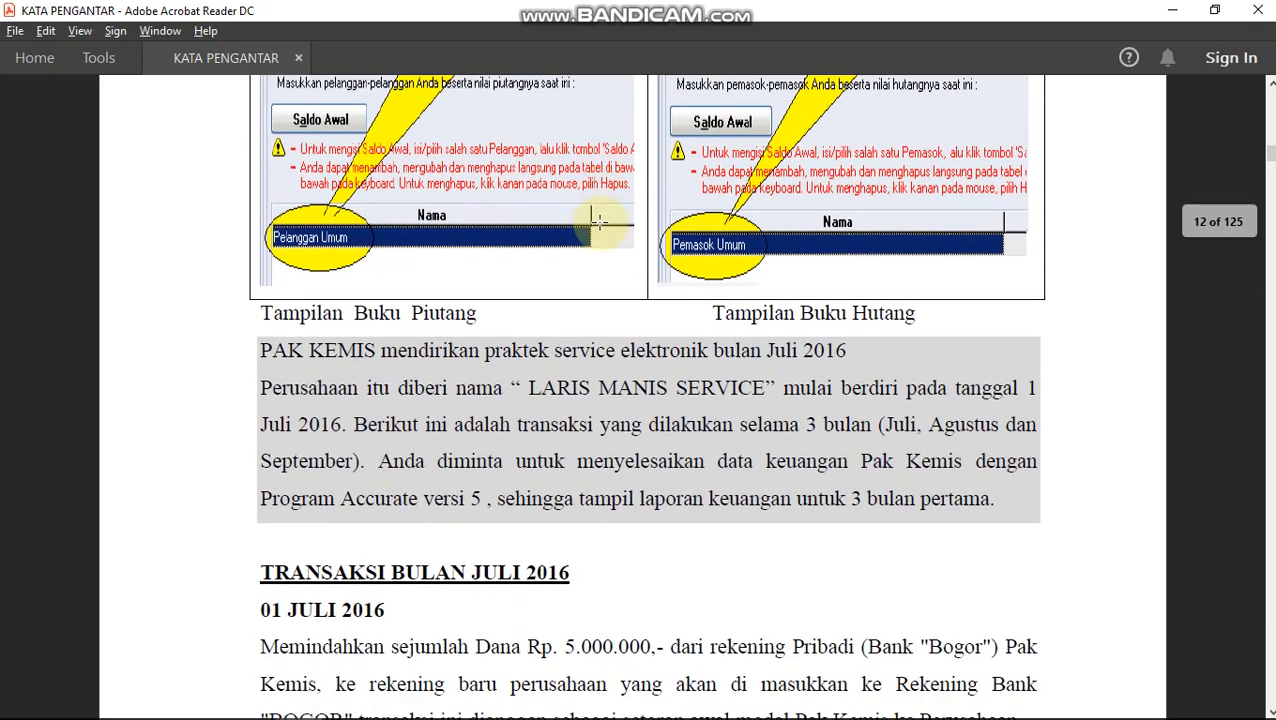
{"action": "scroll", "coordinate": [600, 222], "scroll_direction": "down", "scroll_amount": 3}
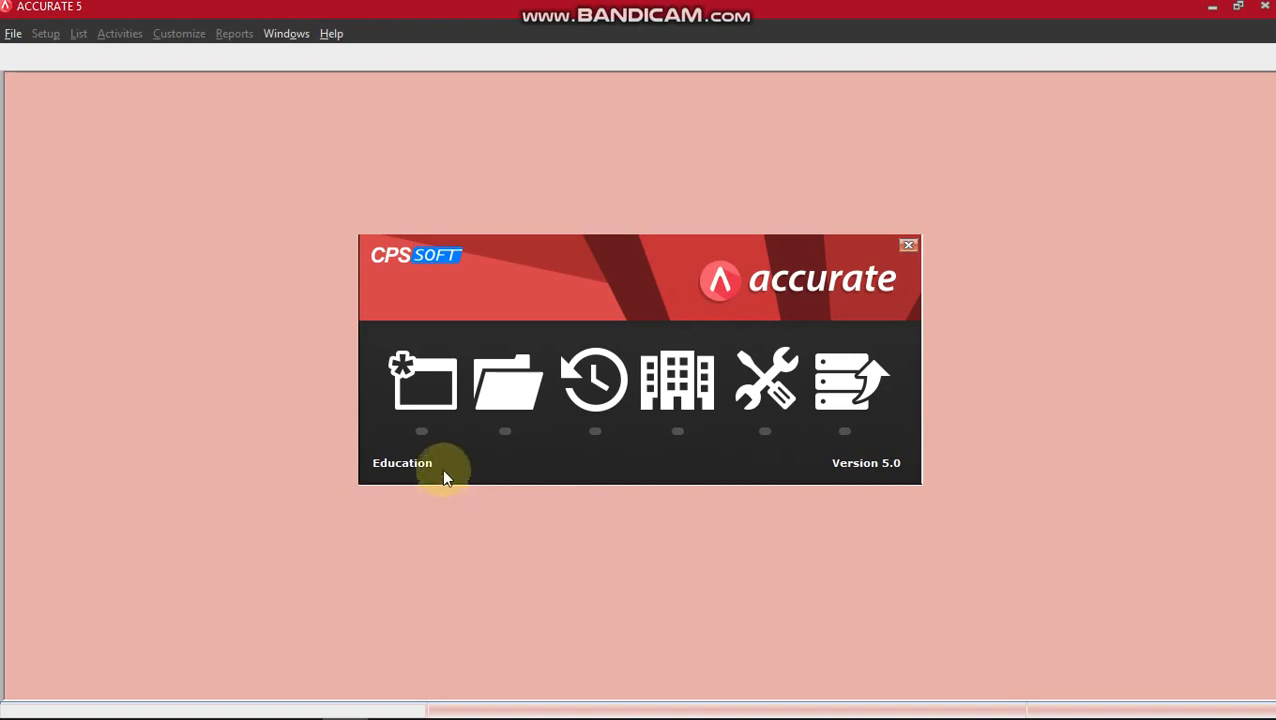
Create a company database file 'laris manis service' in the LAB SIA 1 KAMIS 16.00 GANJIL 20-21 folder.
{"action": "left_click", "coordinate": [421, 403]}
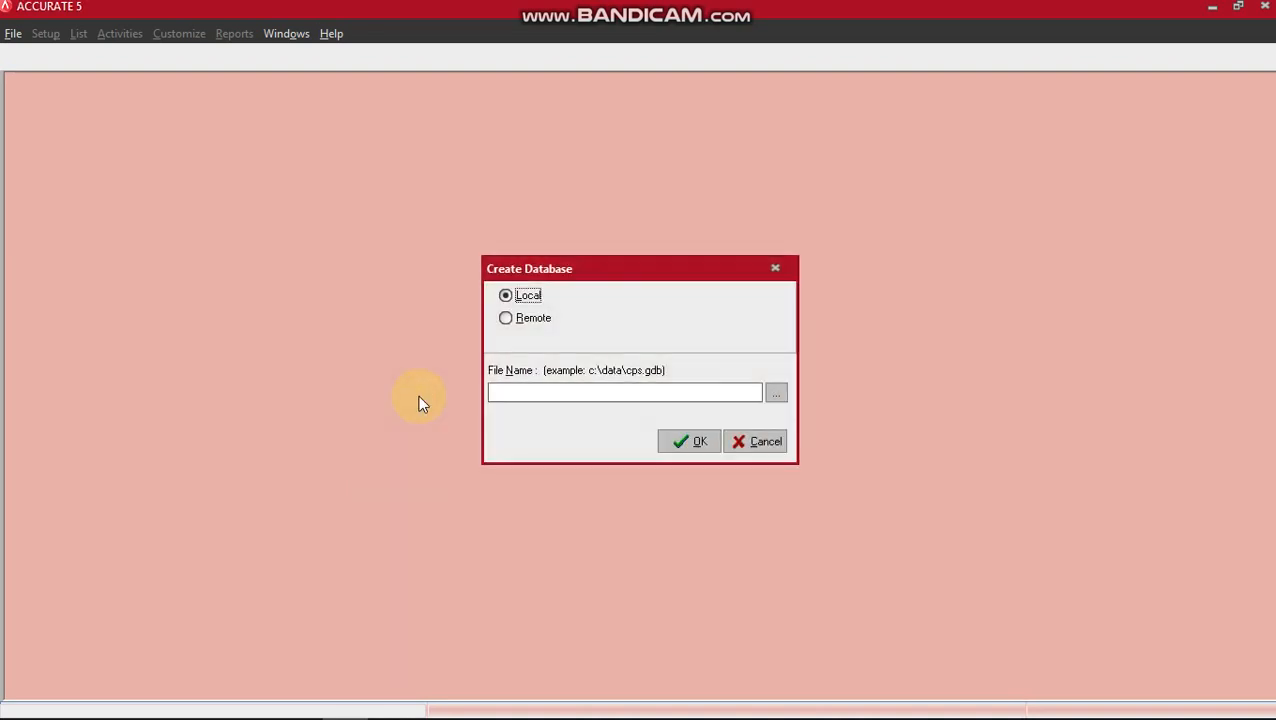
{"action": "left_click", "coordinate": [777, 394]}
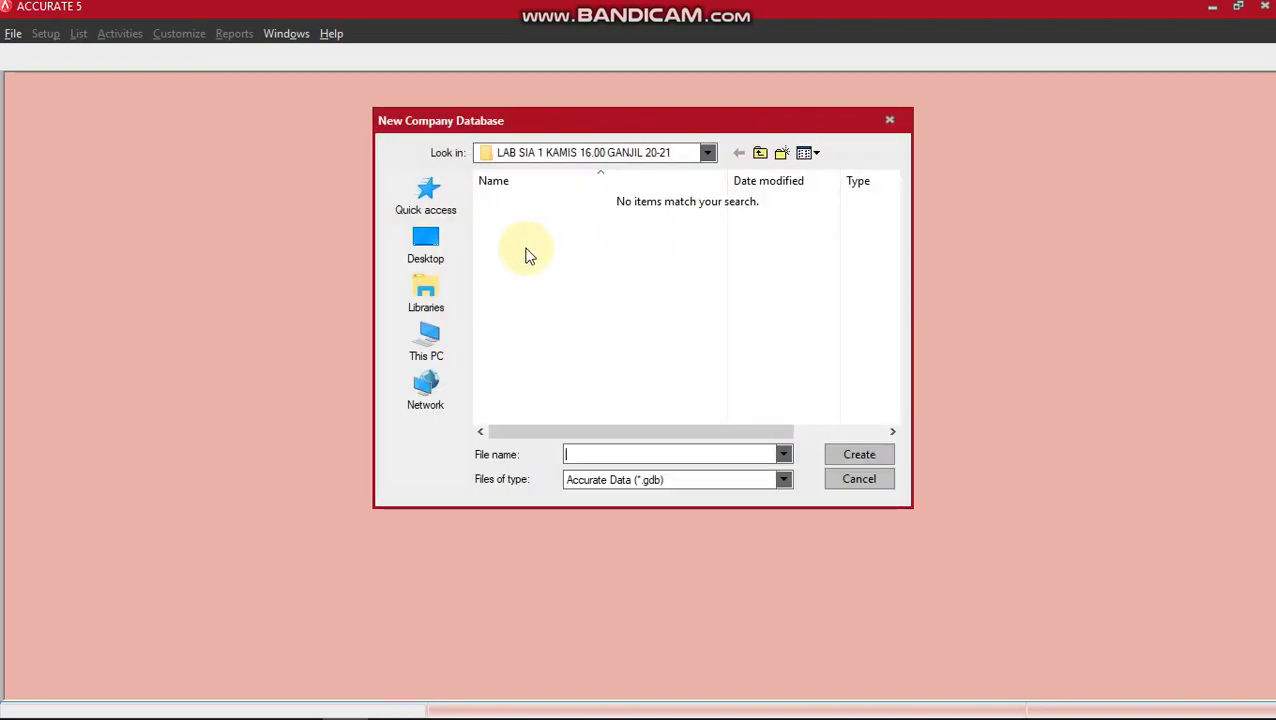
{"action": "left_click", "coordinate": [447, 204]}
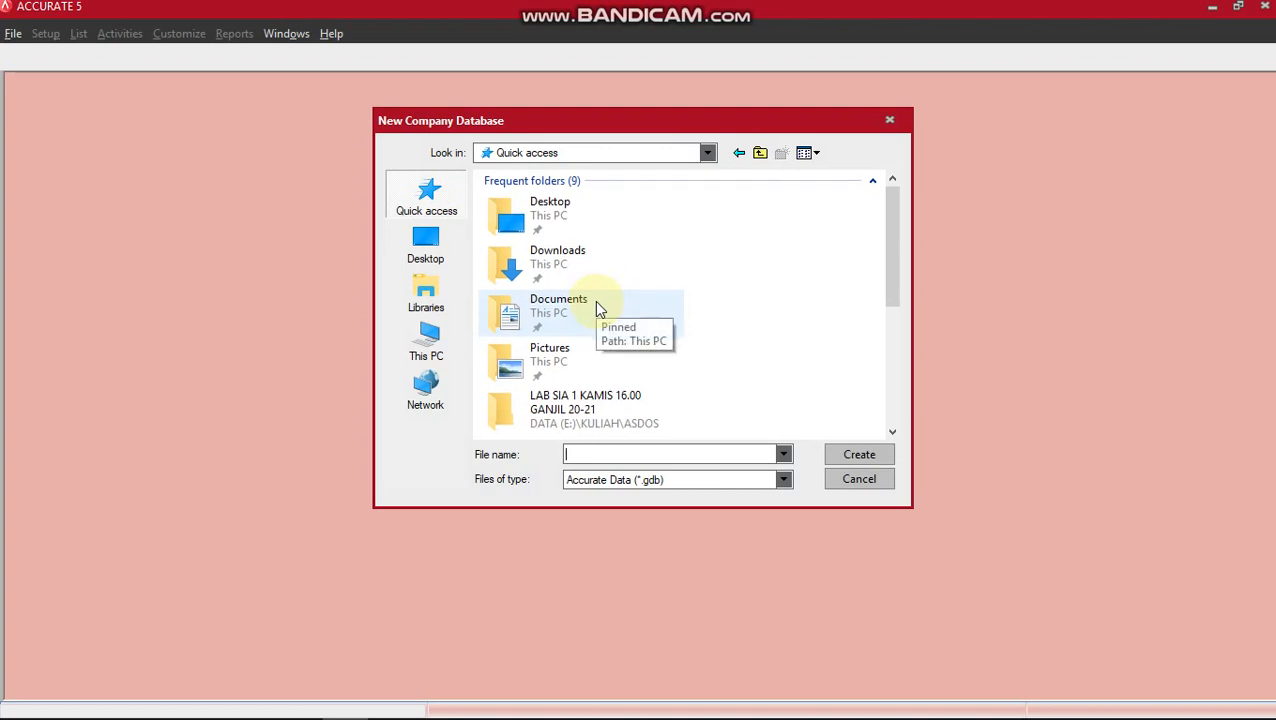
{"action": "double_click", "coordinate": [645, 398]}
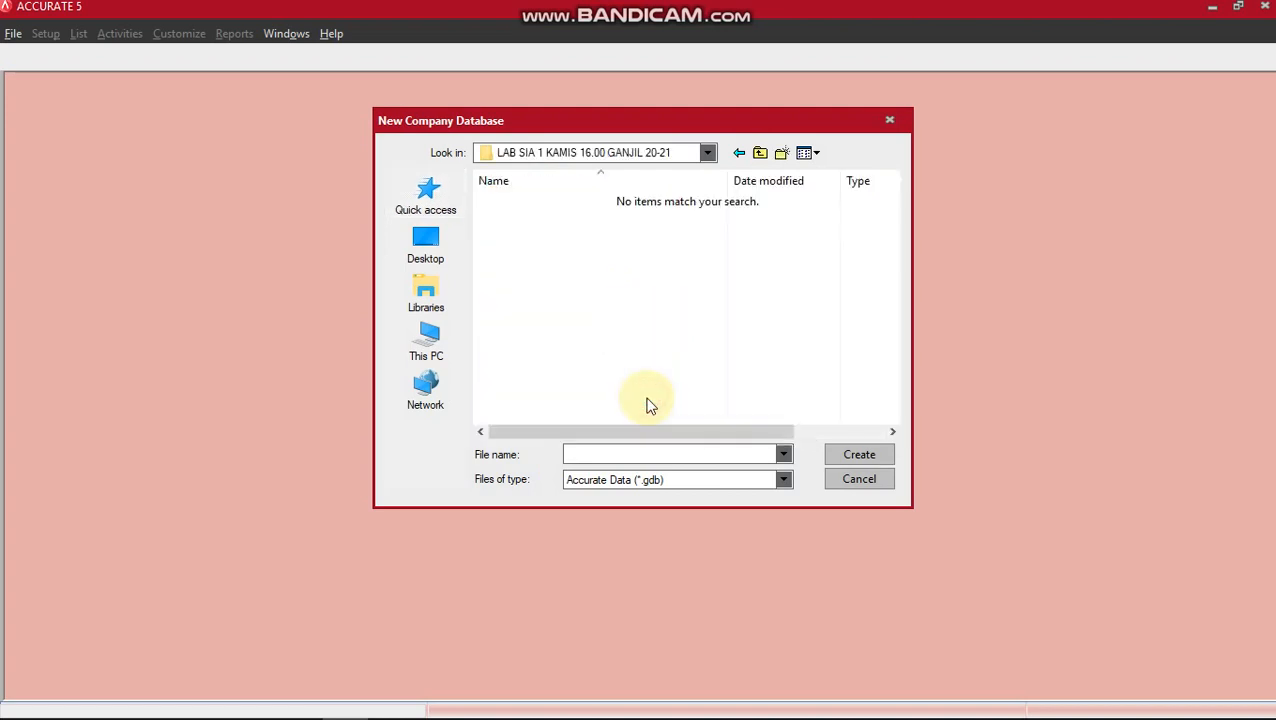
{"action": "left_click", "coordinate": [595, 452]}
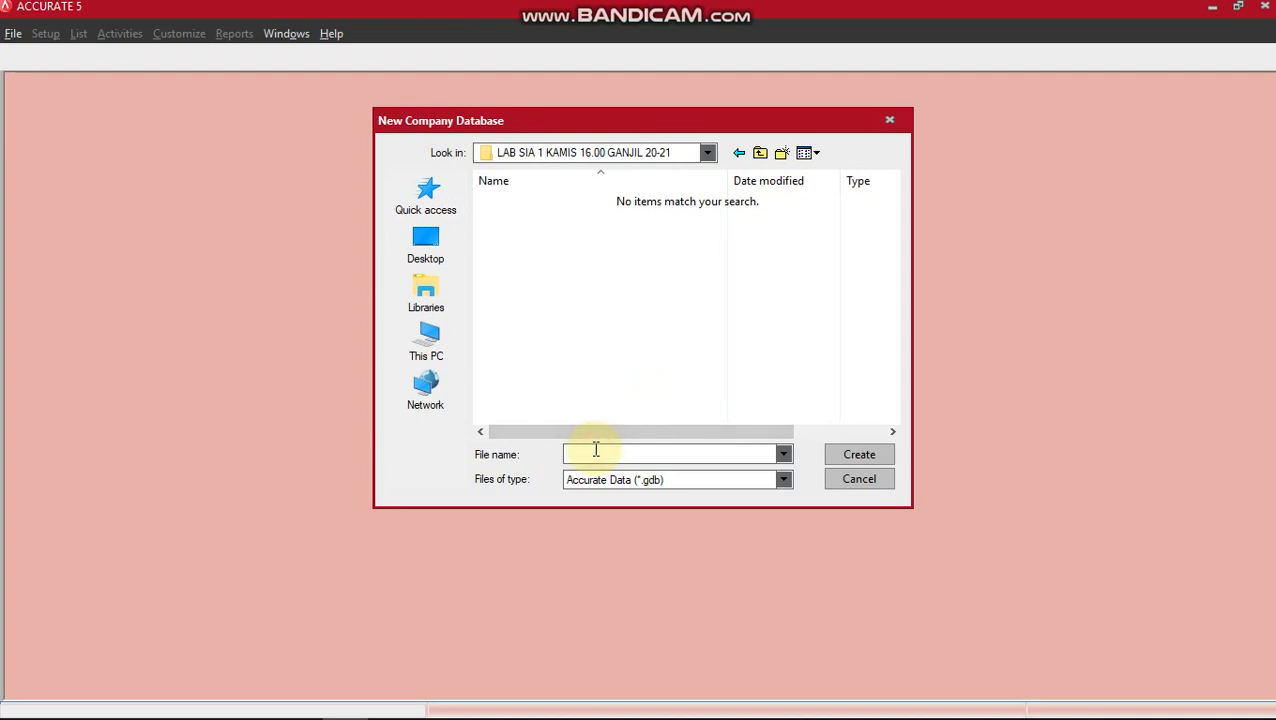
{"action": "type", "text": "laris m"}
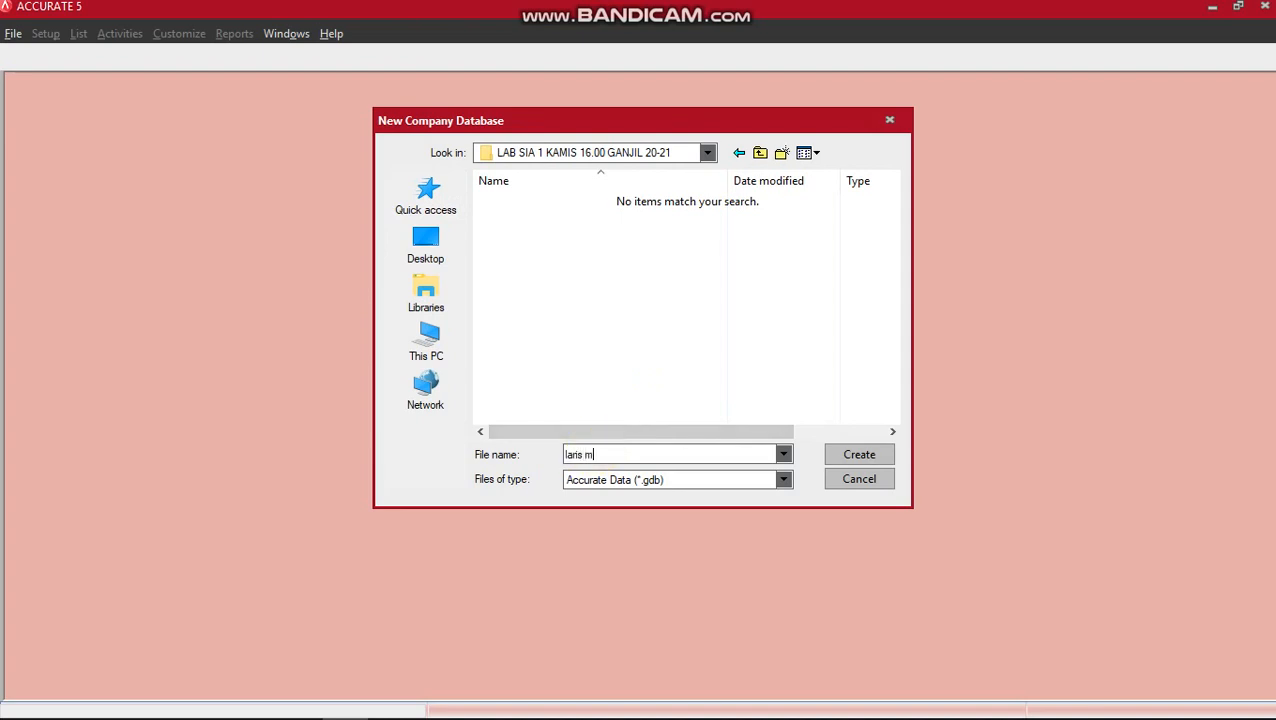
{"action": "type", "text": "anis service"}
{"action": "left_click", "coordinate": [884, 455]}
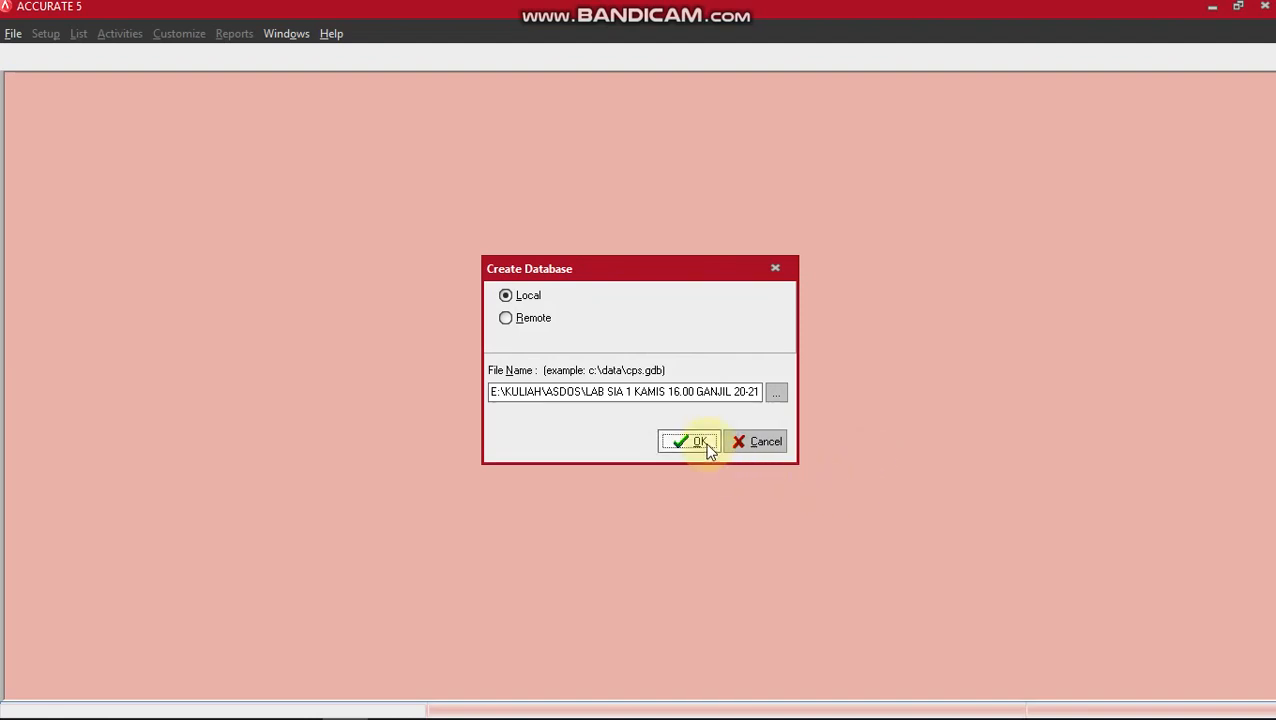
{"action": "left_click", "coordinate": [705, 441]}
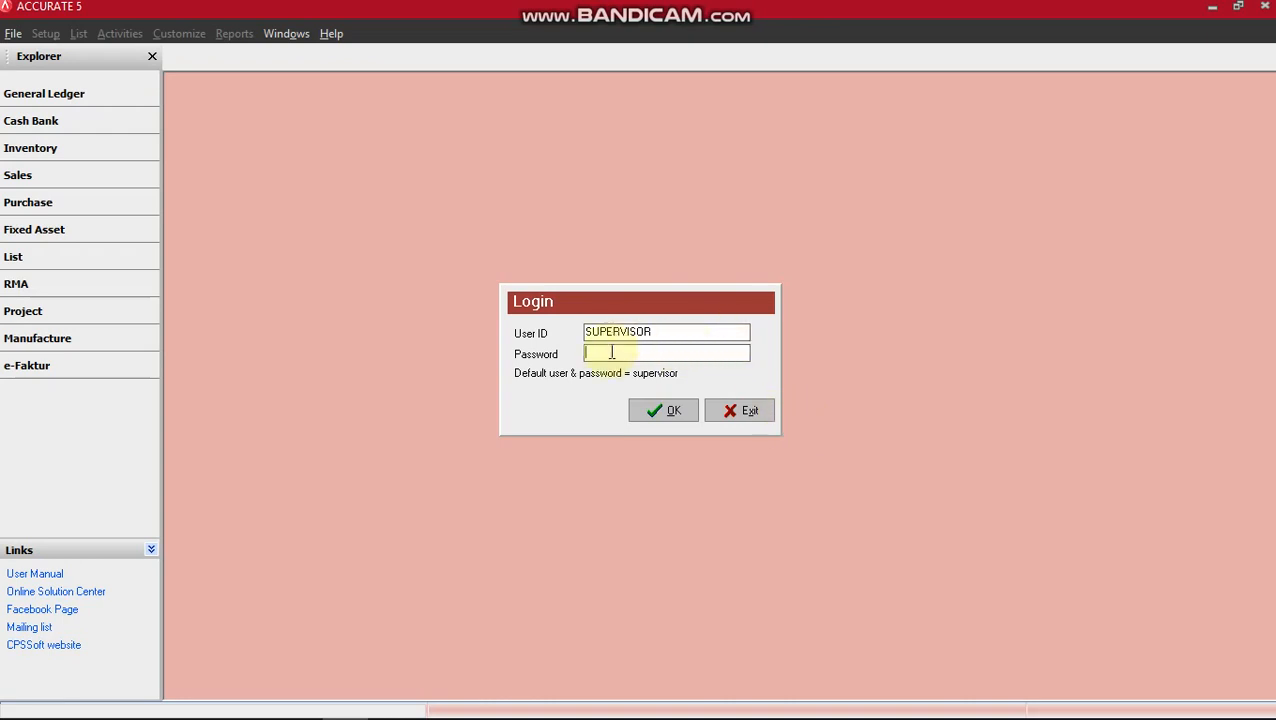
Log in with the account password, keep English, and choose Advance Setup in Quick Setup.
{"action": "type", "text": "supervisor"}
{"action": "key", "text": "Return"}
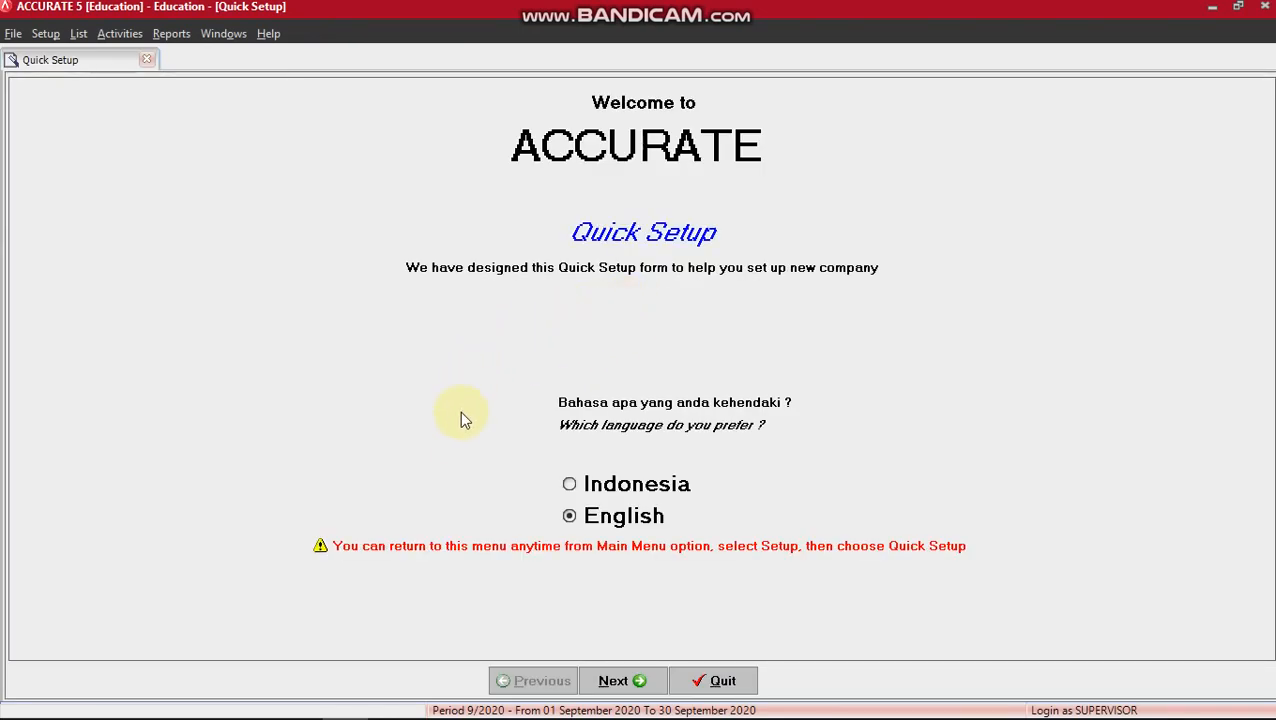
{"action": "left_click", "coordinate": [620, 682]}
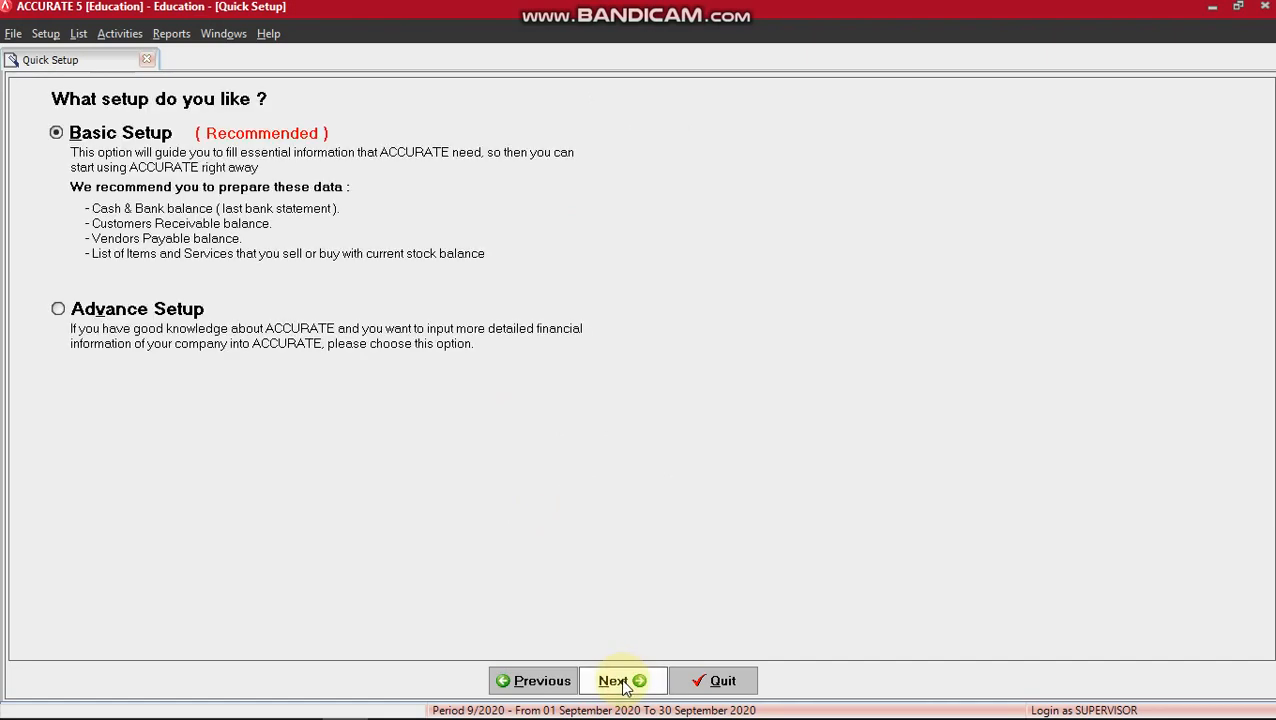
{"action": "left_click", "coordinate": [88, 314]}
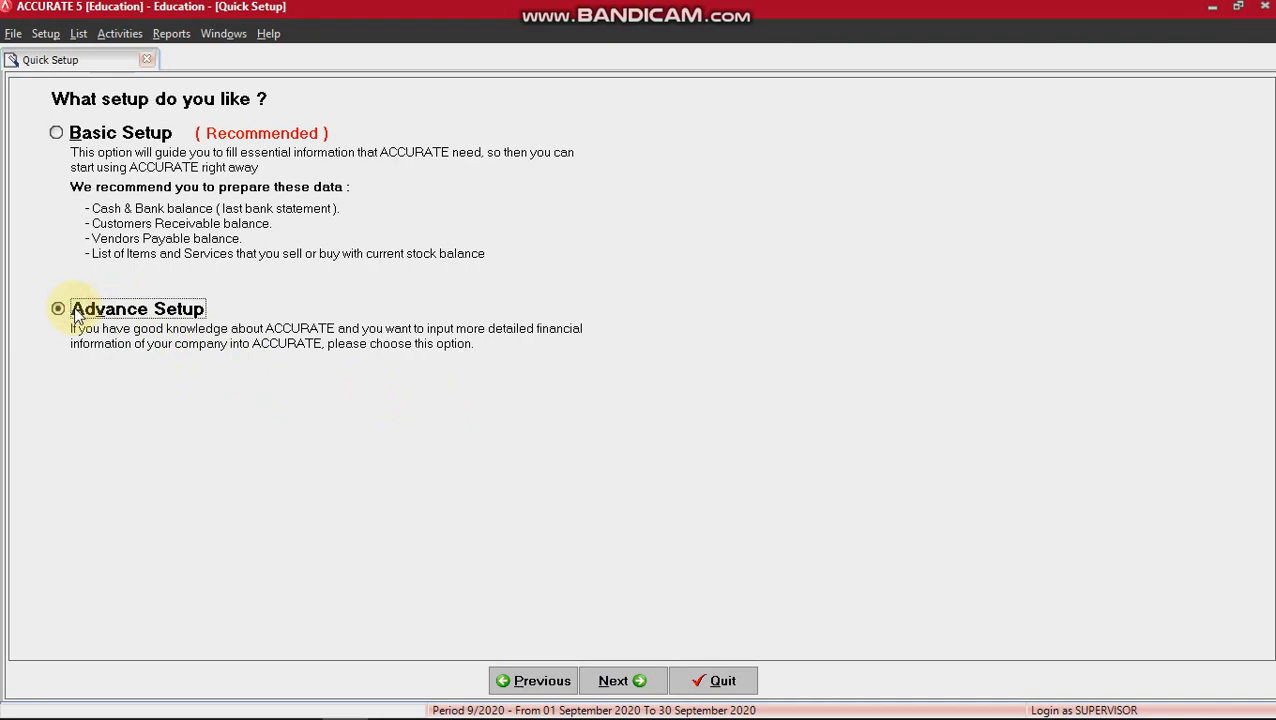
{"action": "left_click", "coordinate": [637, 686]}
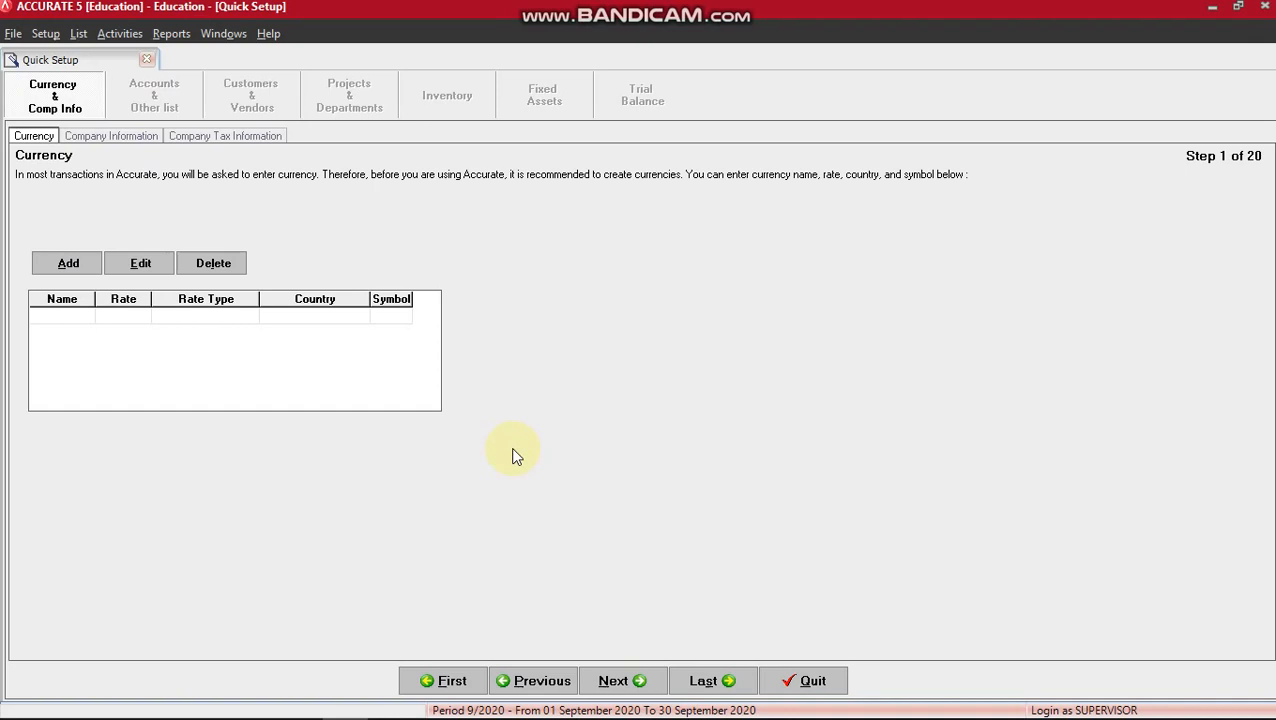
{"action": "key", "text": "alt+Tab"}
{"action": "key", "text": "alt+Tab"}
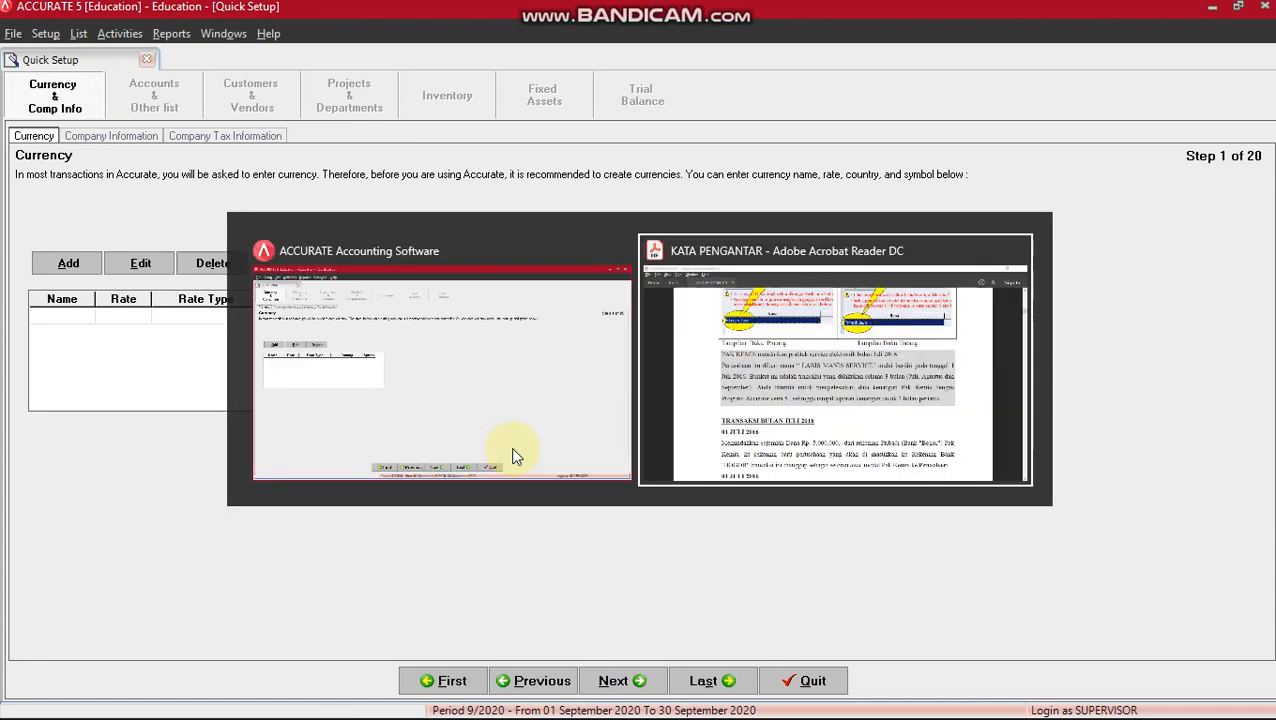
{"action": "key", "text": "alt+Tab"}
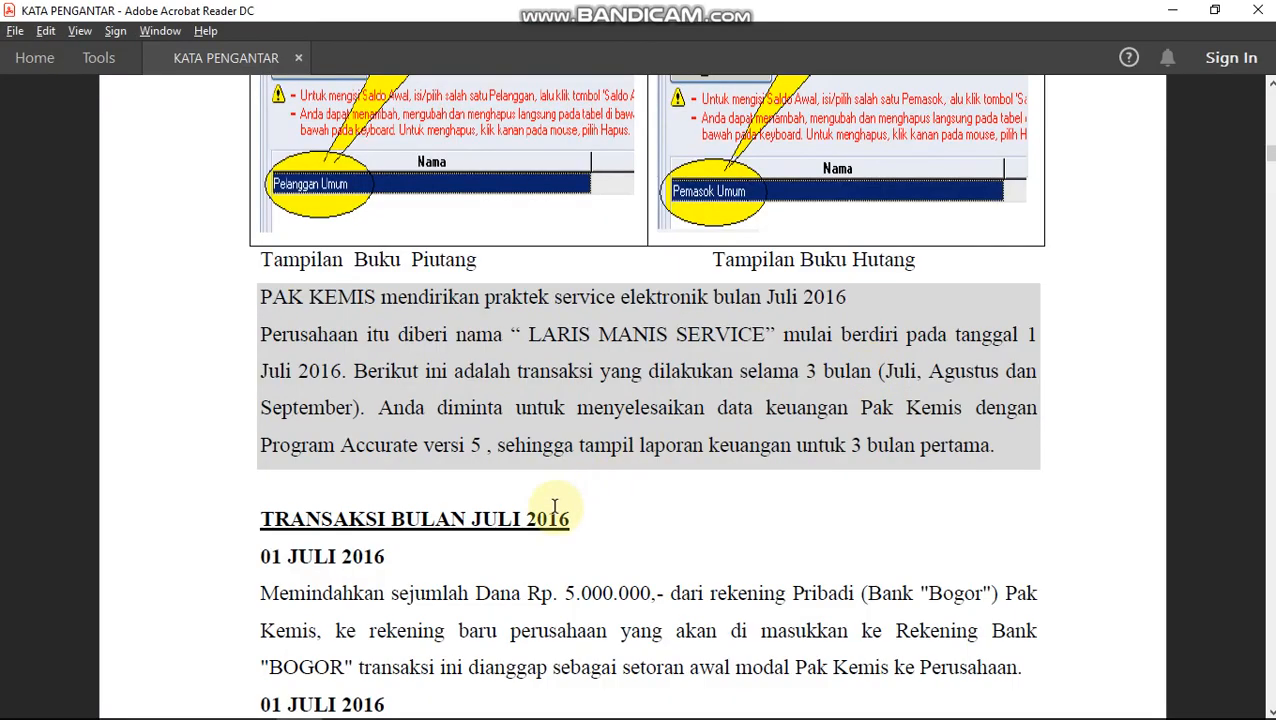
{"action": "scroll", "coordinate": [554, 507], "scroll_direction": "down", "scroll_amount": 3}
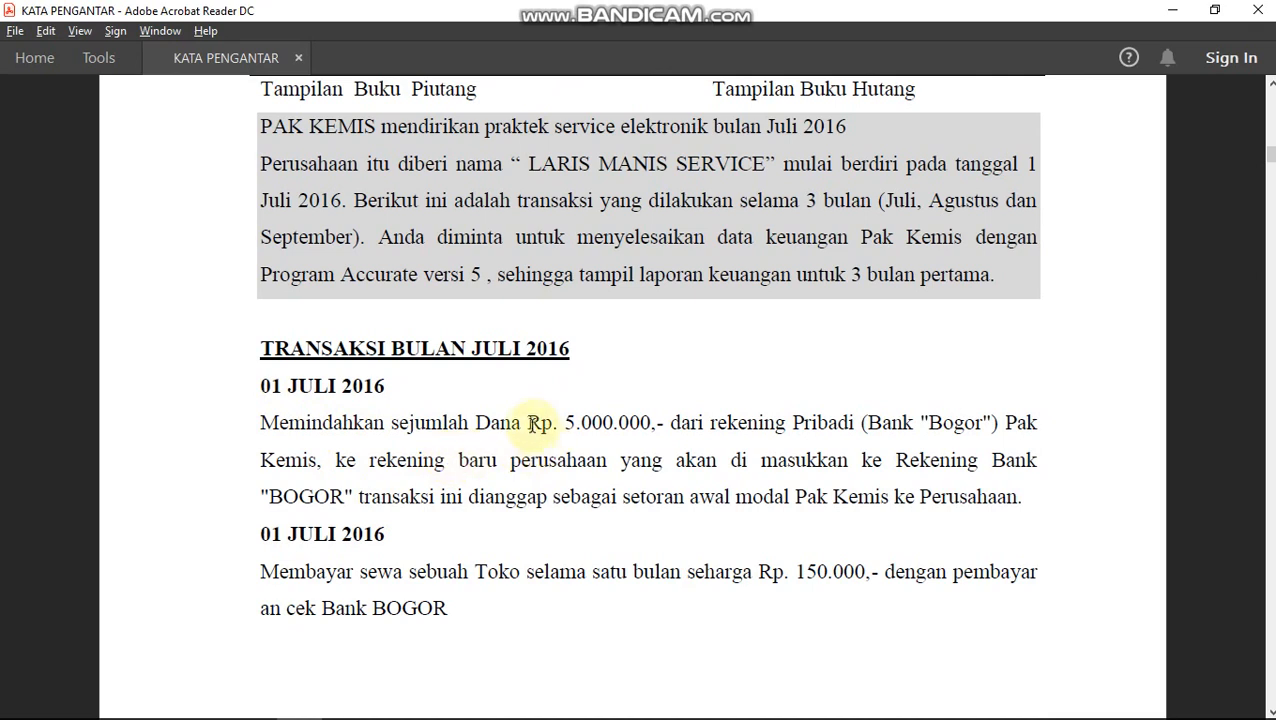
{"action": "left_click_drag", "start_coordinate": [528, 422], "coordinate": [650, 423]}
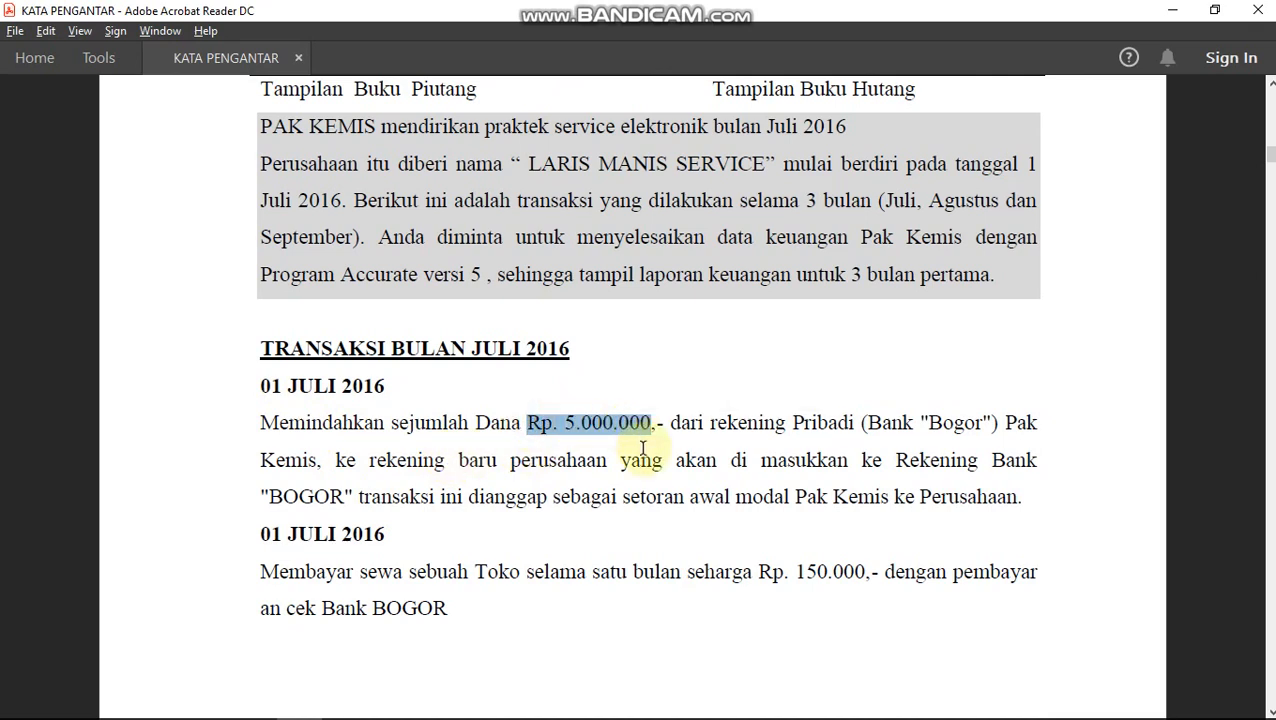
{"action": "key", "text": "alt+Tab"}
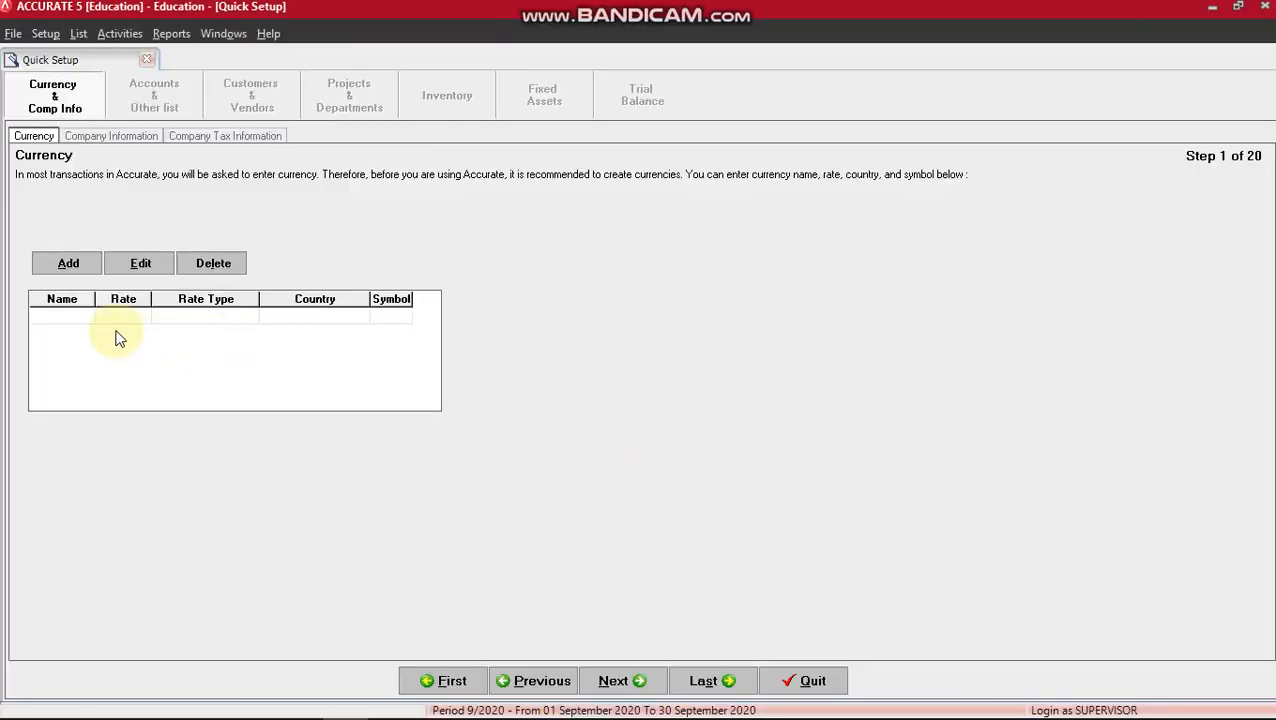
Add currency RUPIAH with rate 1, country INDONESIA and symbol IDR.
{"action": "left_click", "coordinate": [82, 319]}
{"action": "type", "text": "RUPIAH"}
{"action": "key", "text": "Tab"}
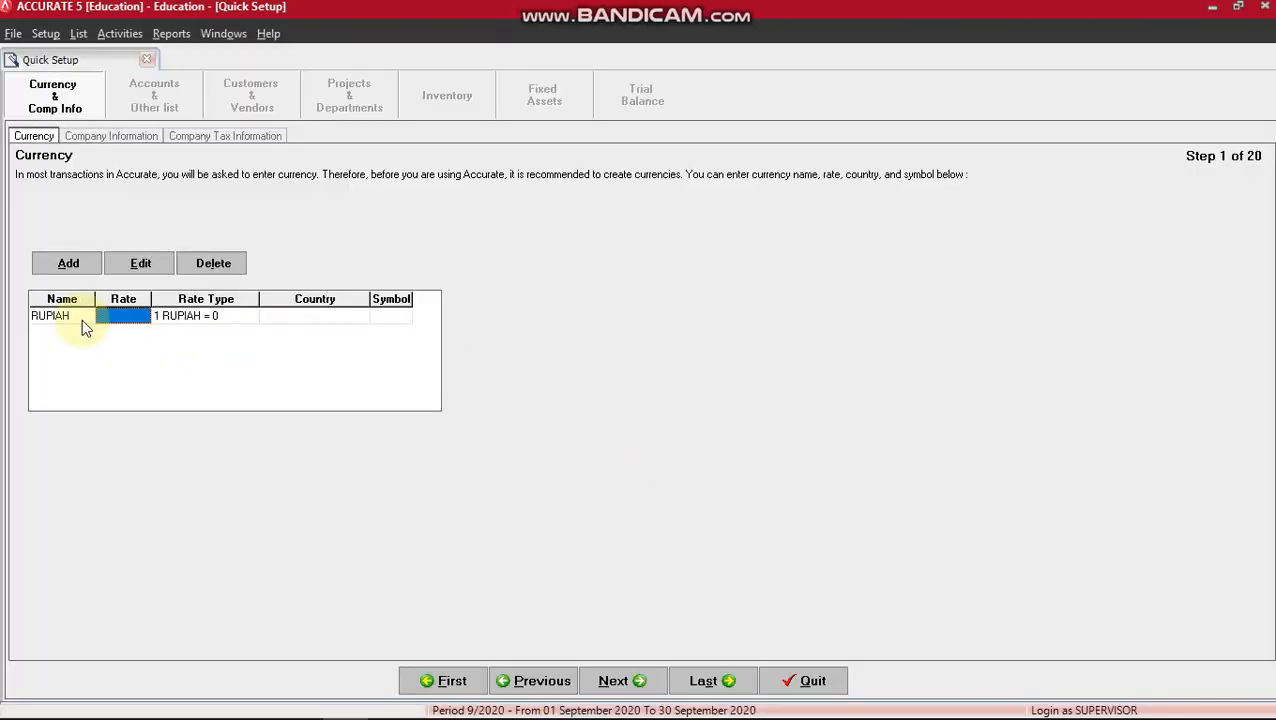
{"action": "type", "text": "1"}
{"action": "key", "text": "Tab"}
{"action": "key", "text": "Tab"}
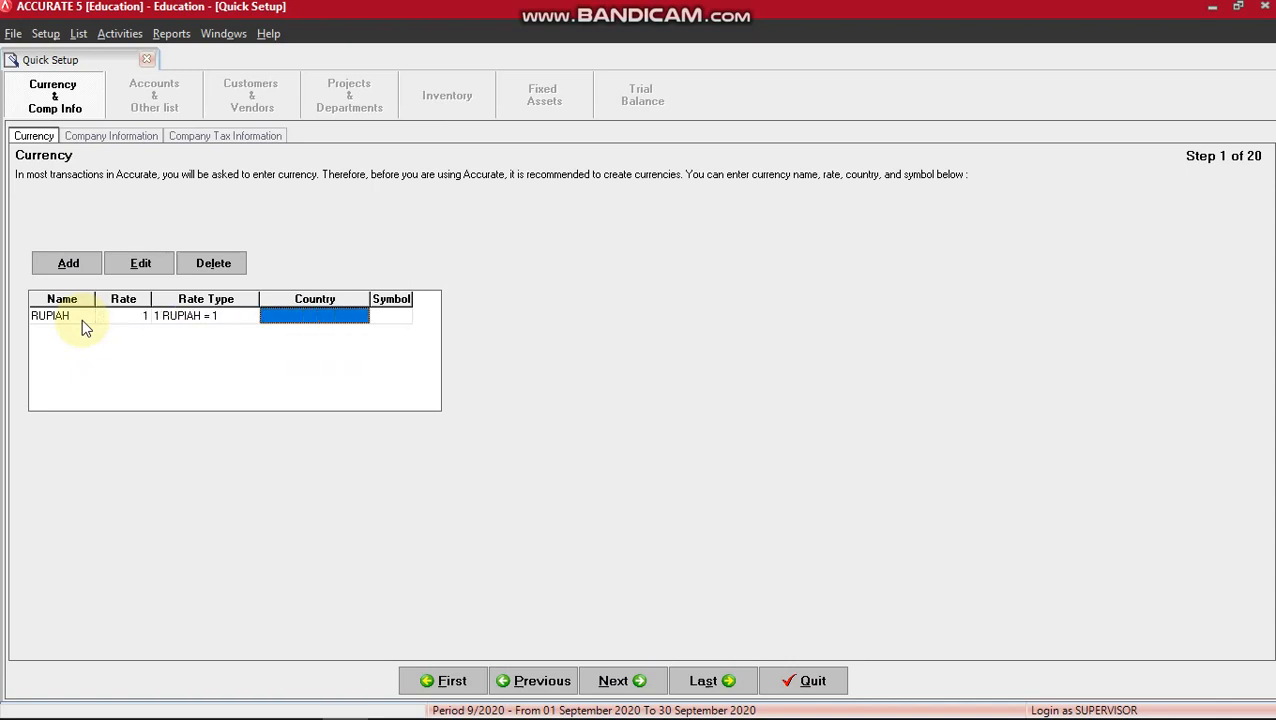
{"action": "type", "text": "INDONESIA"}
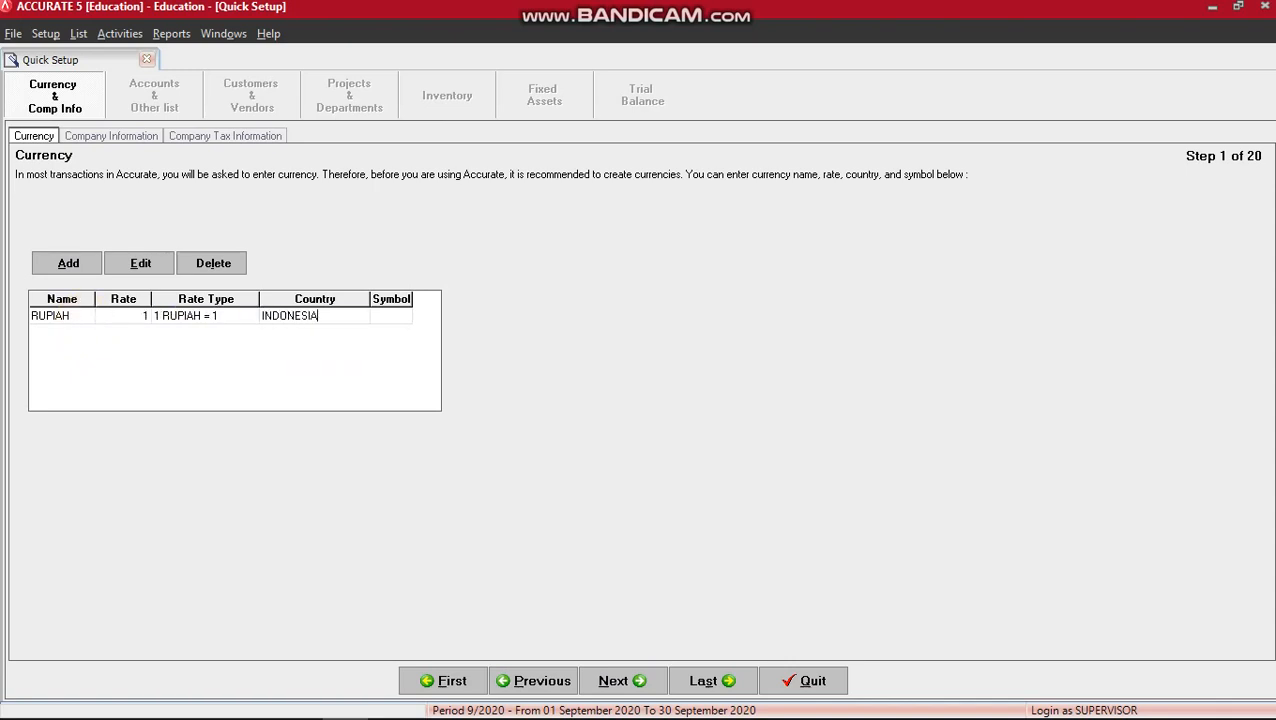
{"action": "key", "text": "Tab"}
{"action": "type", "text": "IDR"}
{"action": "left_click", "coordinate": [638, 680]}
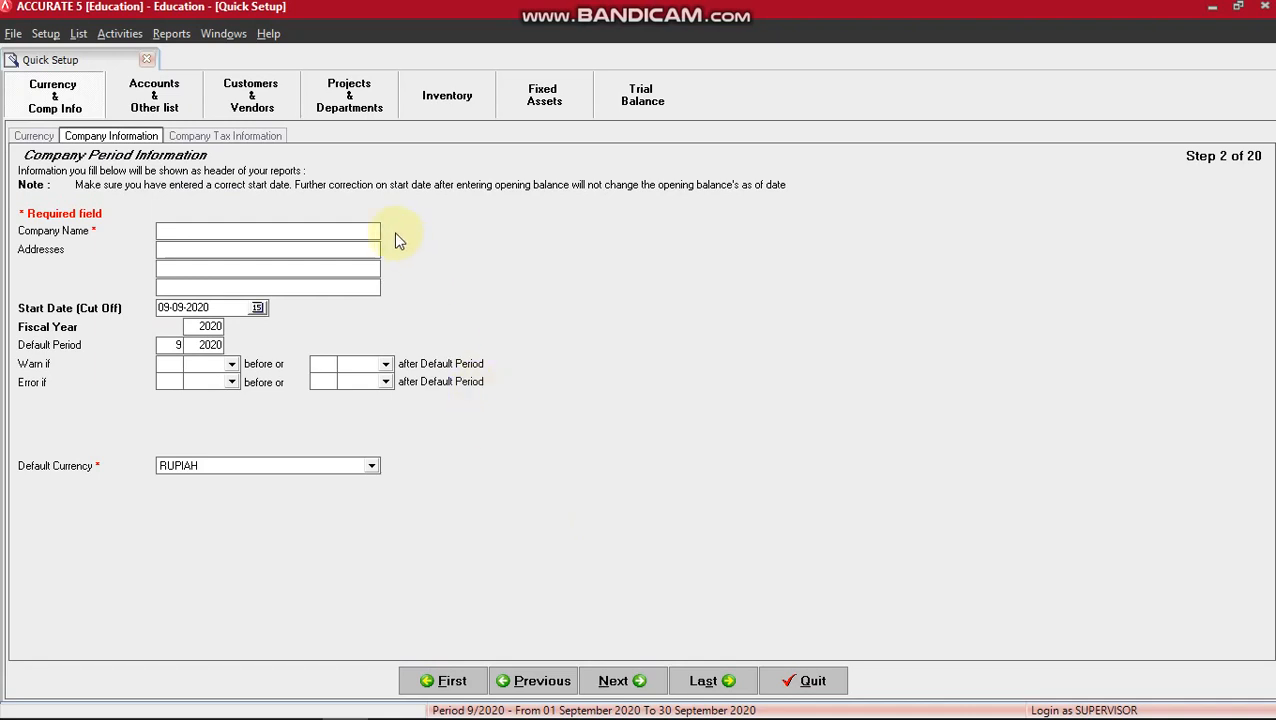
Enter company name LARIS MANIS SERVICE and start date 30-06-2016.
{"action": "type", "text": "LARIS MANIS SERVICE"}
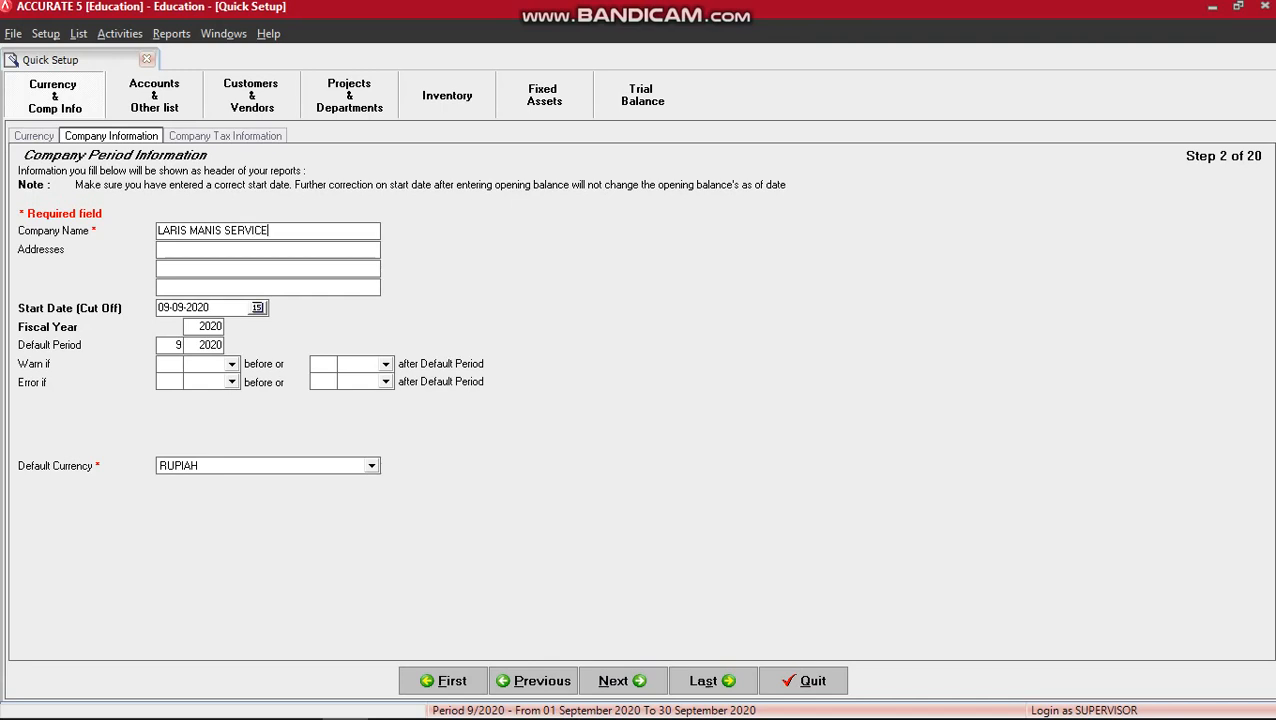
{"action": "left_click", "coordinate": [191, 307]}
{"action": "left_click", "coordinate": [180, 308]}
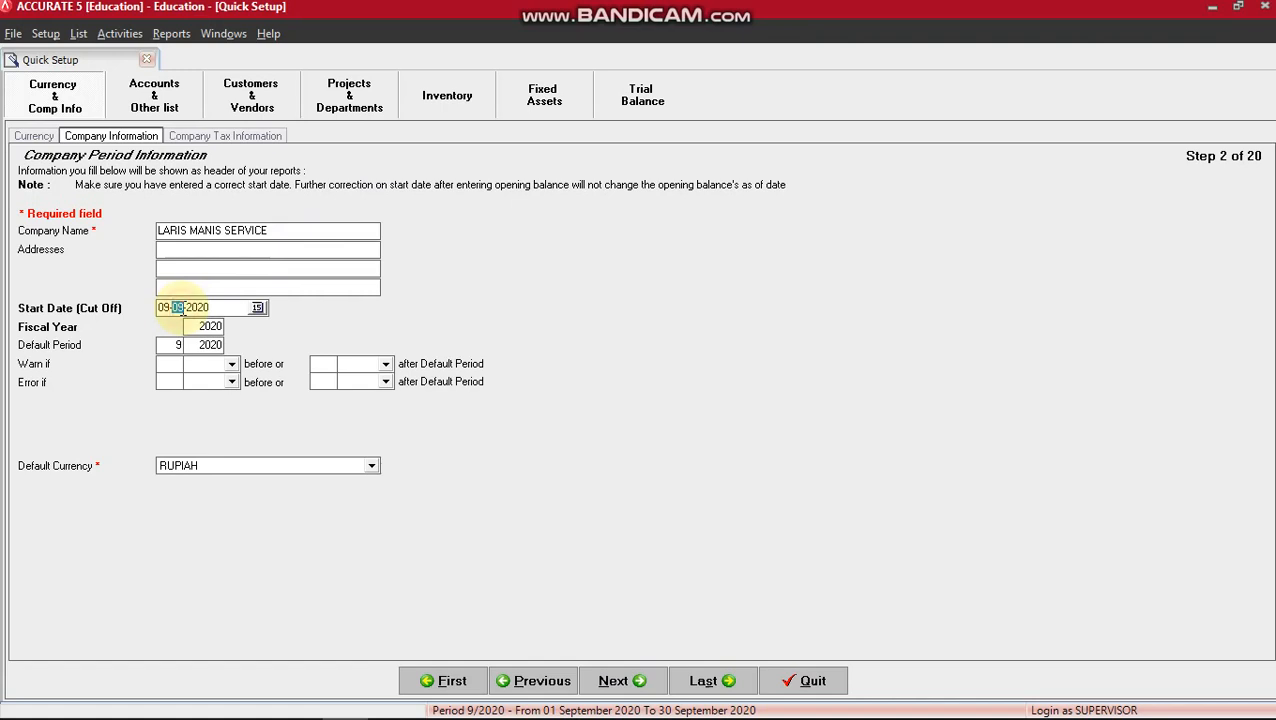
{"action": "left_click", "coordinate": [210, 308]}
{"action": "left_click_drag", "start_coordinate": [190, 308], "coordinate": [148, 315]}
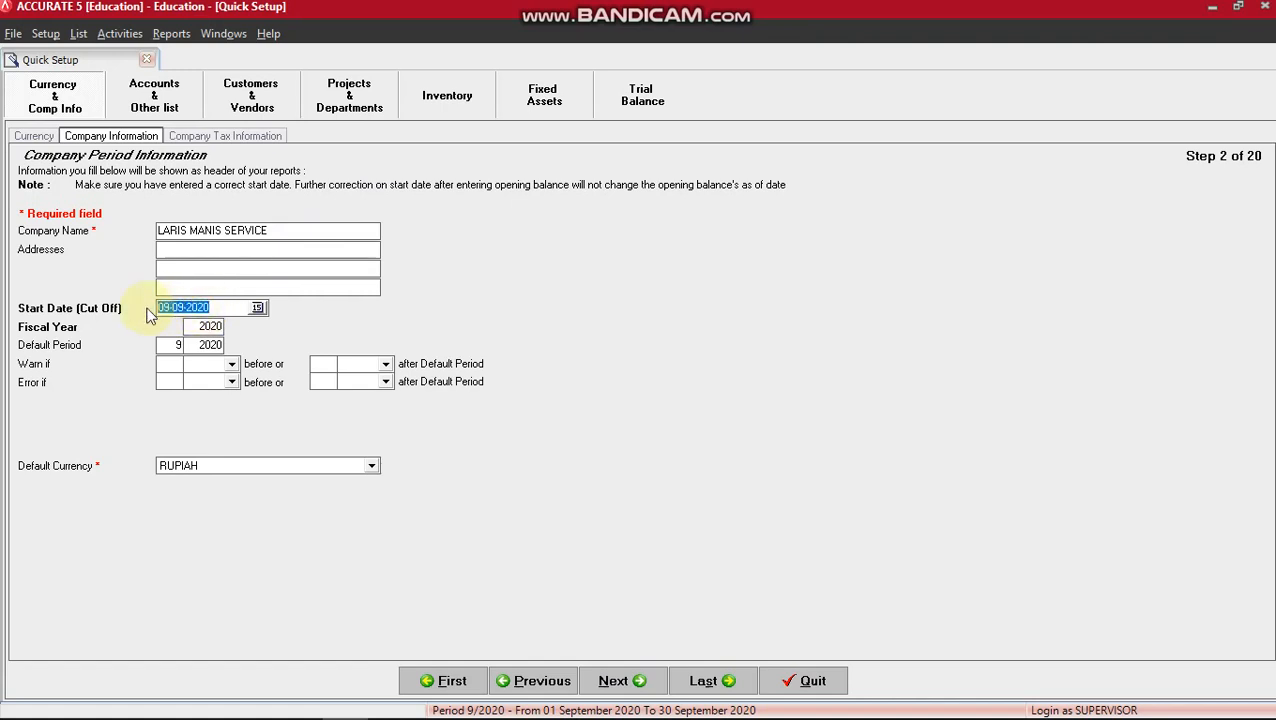
{"action": "type", "text": "30-06-2016"}
Set the fiscal year to 2016 and continue to tax information.
{"action": "left_click", "coordinate": [205, 326]}
{"action": "type", "text": "20"}
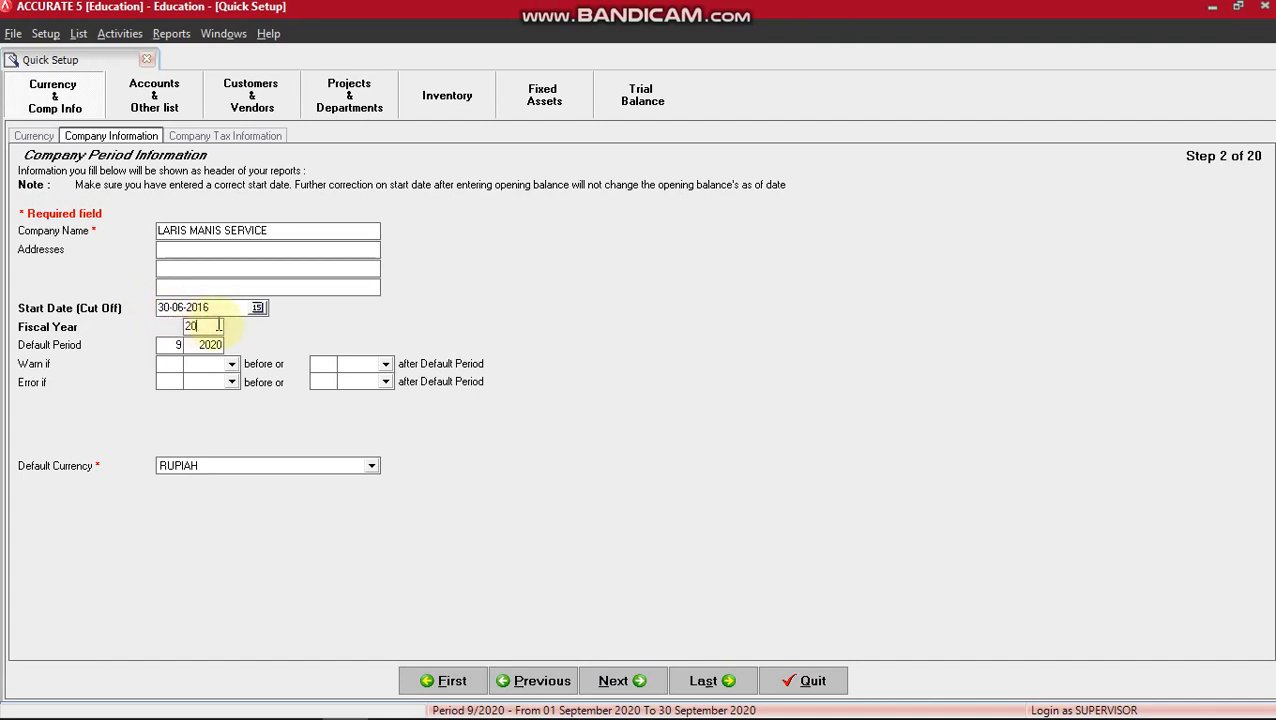
{"action": "left_click_drag", "start_coordinate": [216, 325], "coordinate": [171, 326]}
{"action": "type", "text": "16"}
{"action": "key", "text": "Tab"}
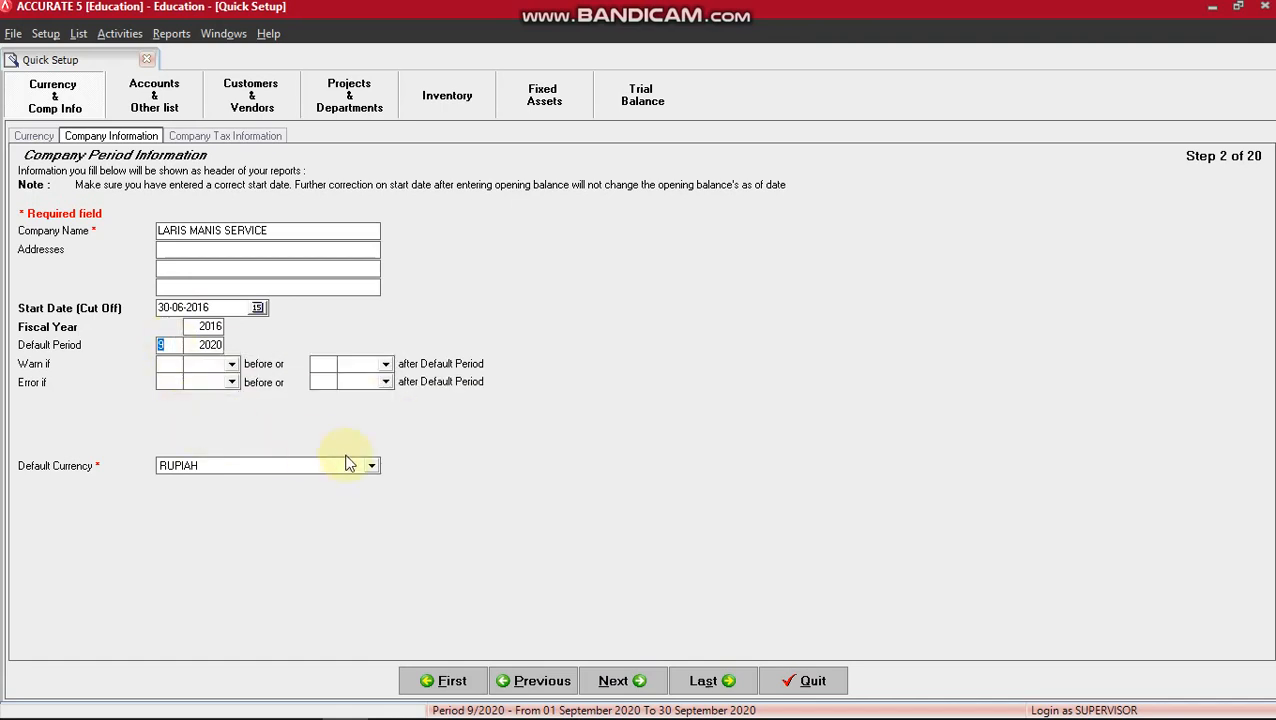
{"action": "left_click", "coordinate": [620, 681]}
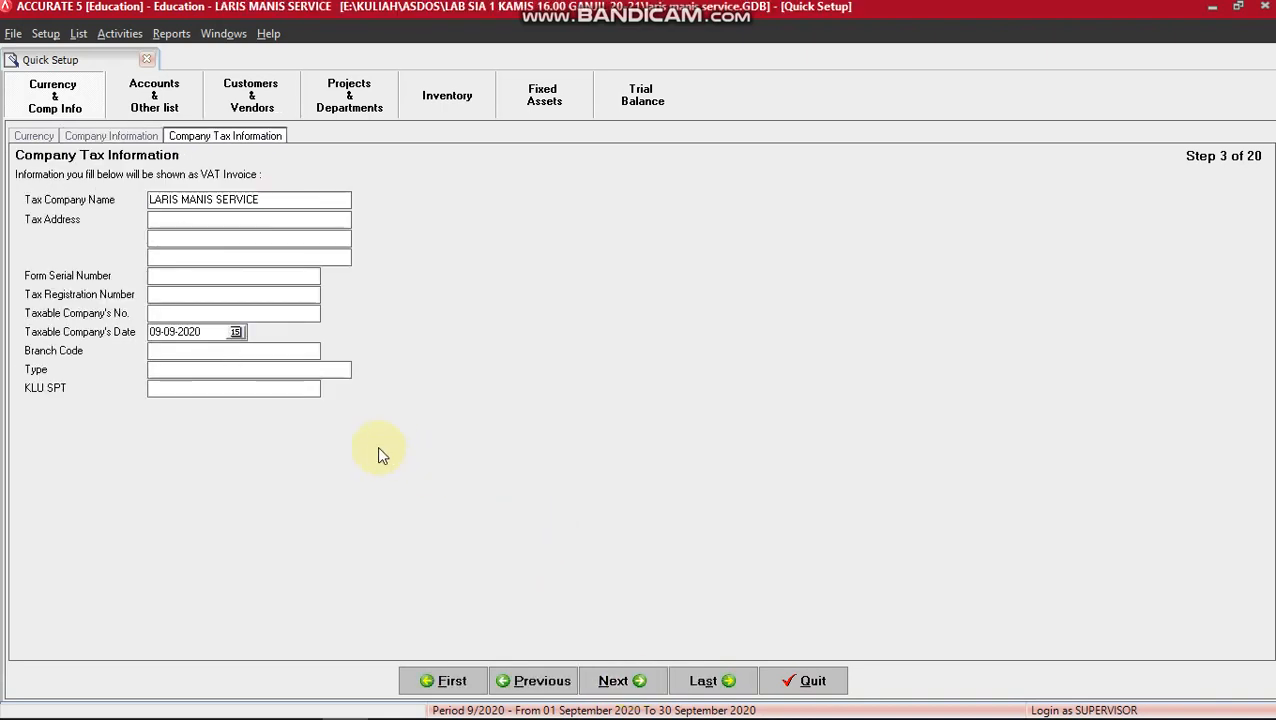
Enter taxable company date 30-06-2016 and business type JASA, then continue to Chart of Account.
{"action": "double_click", "coordinate": [193, 333]}
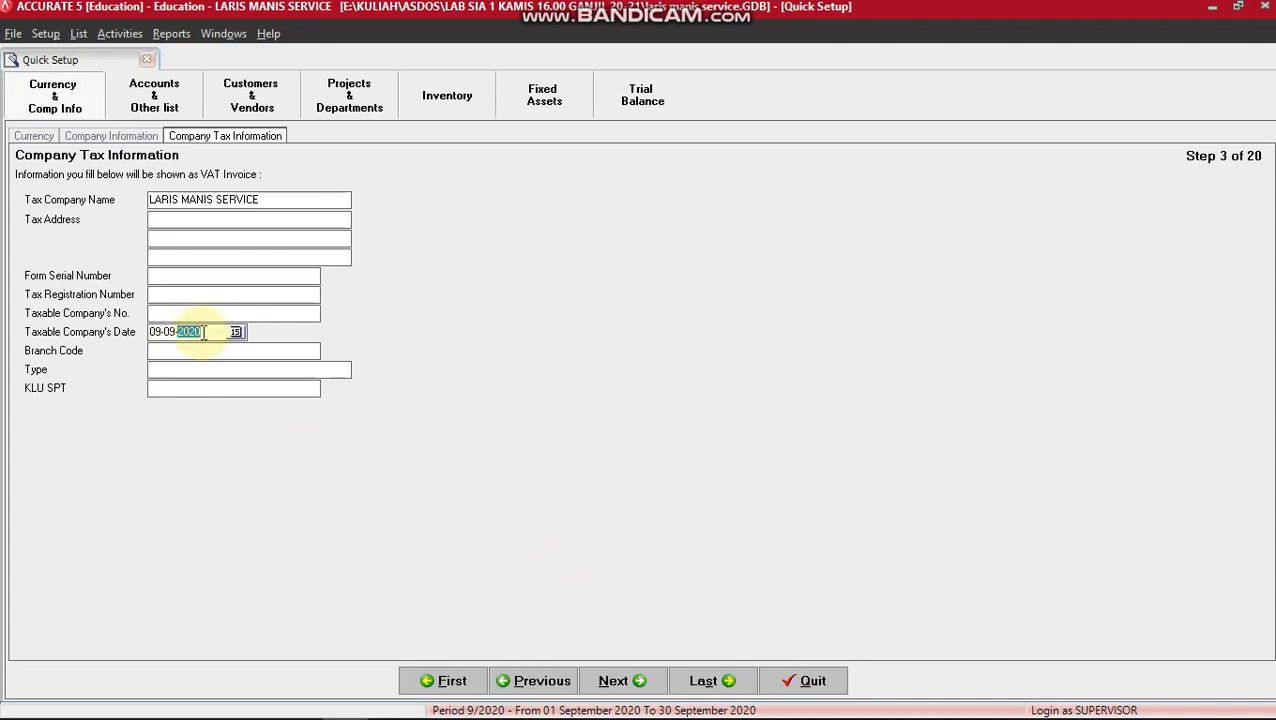
{"action": "left_click_drag", "start_coordinate": [205, 333], "coordinate": [108, 333]}
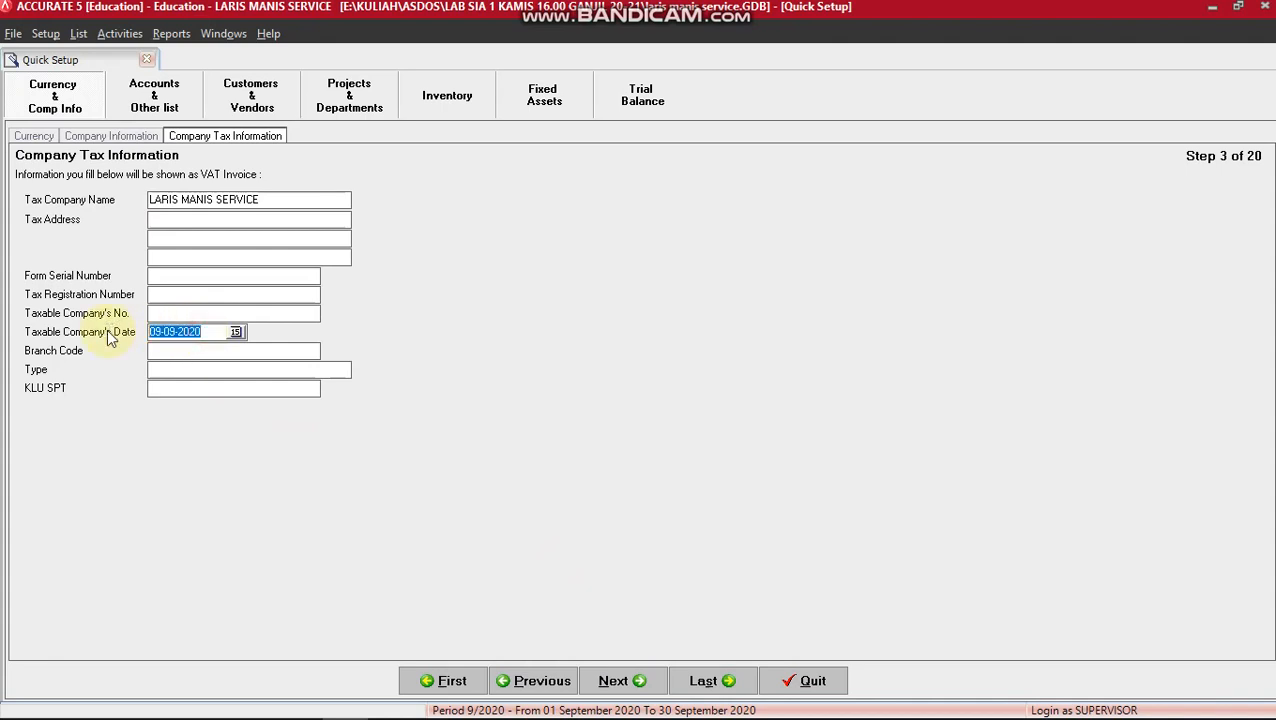
{"action": "type", "text": "30-06-2016"}
{"action": "left_click", "coordinate": [161, 372]}
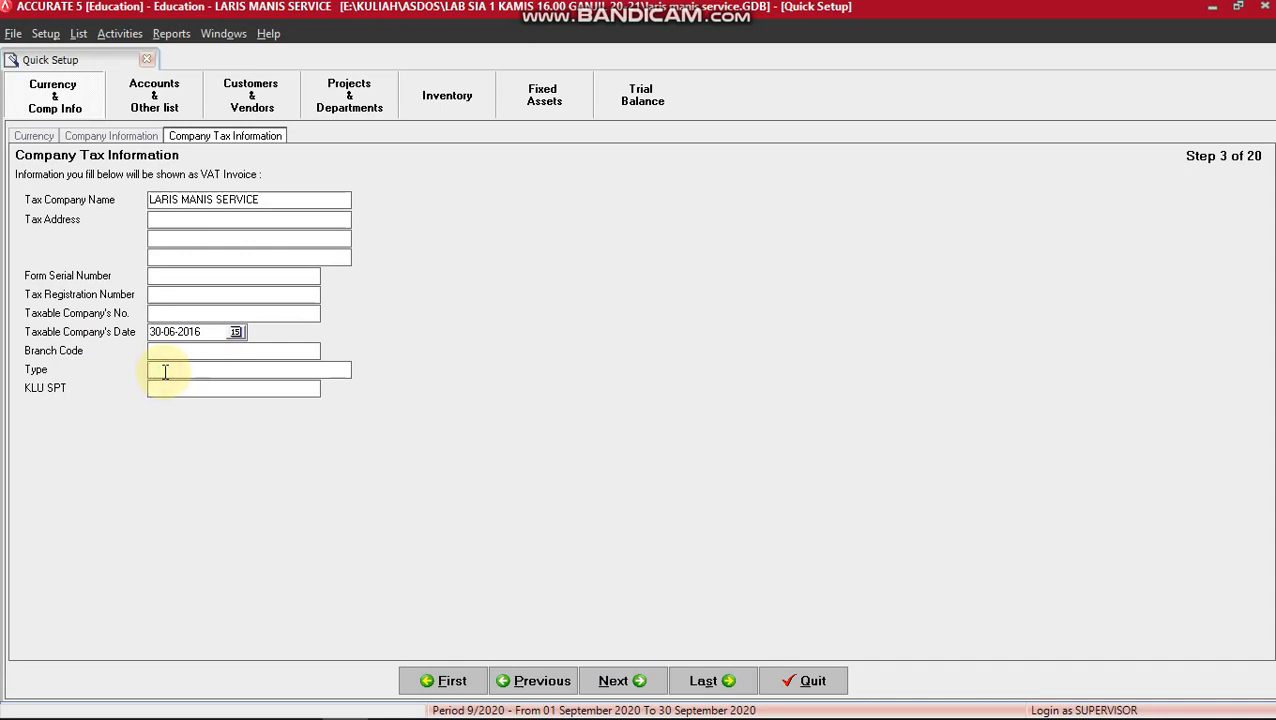
{"action": "type", "text": "JASA"}
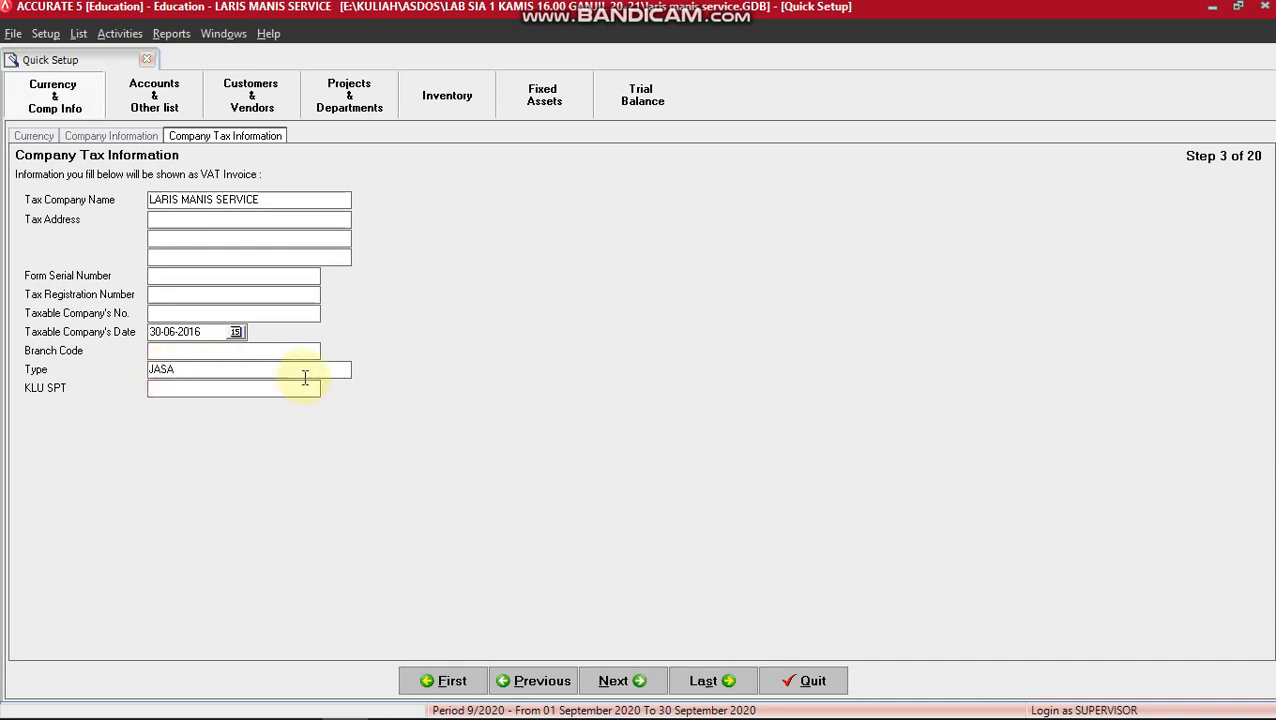
{"action": "left_click", "coordinate": [645, 681]}
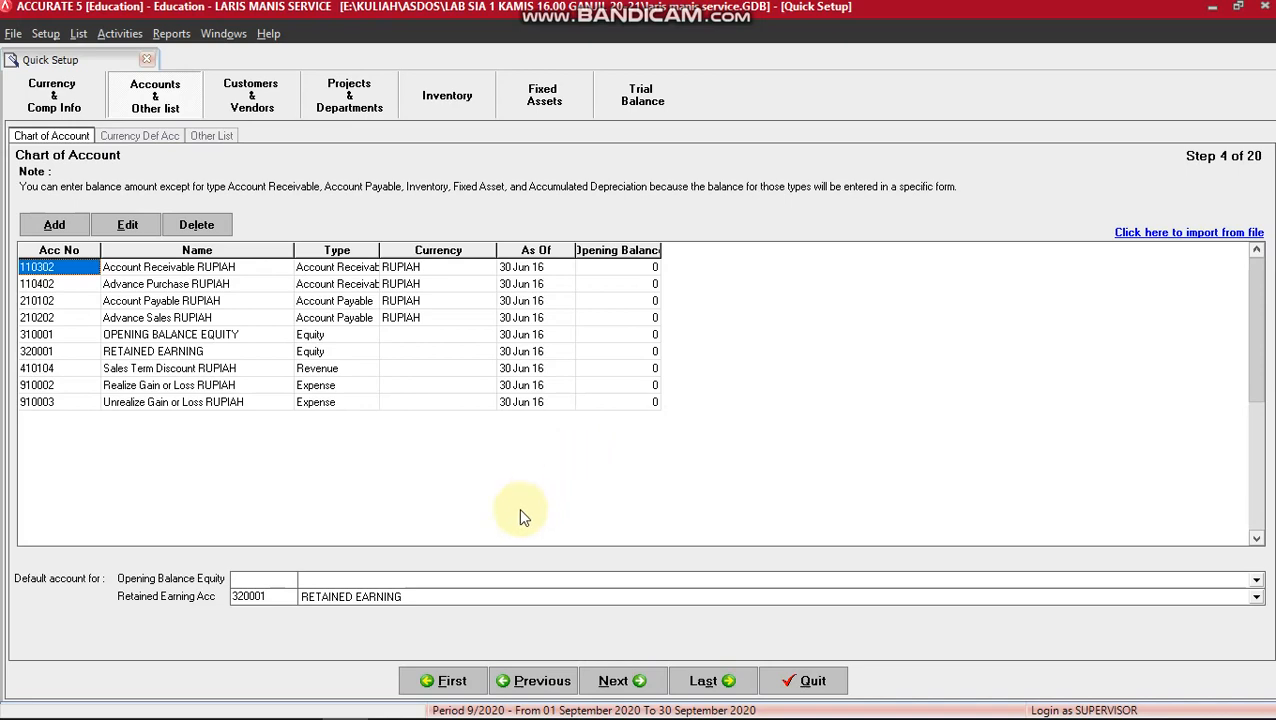
{"action": "key", "text": "alt+Tab"}
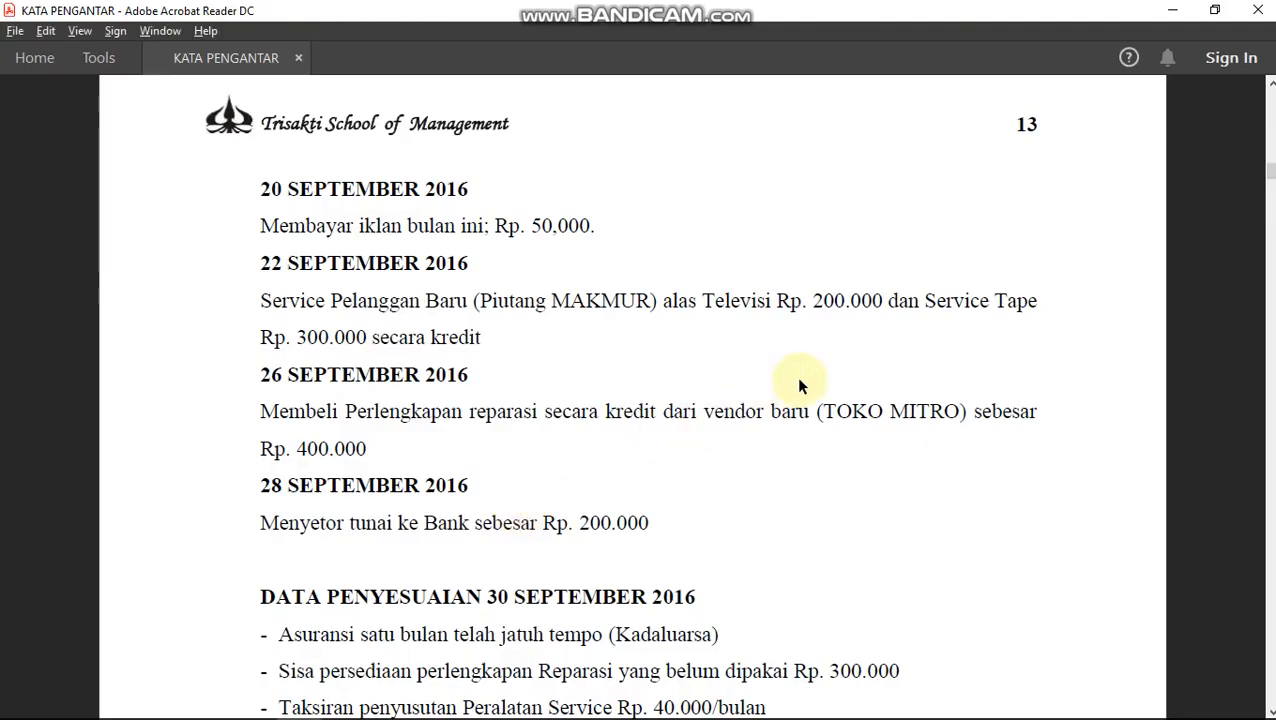
Scroll the PDF to the ACCOUNT LIST table beginning with 10000 ASSETS.
{"action": "scroll", "coordinate": [798, 380], "scroll_direction": "down", "scroll_amount": 10}
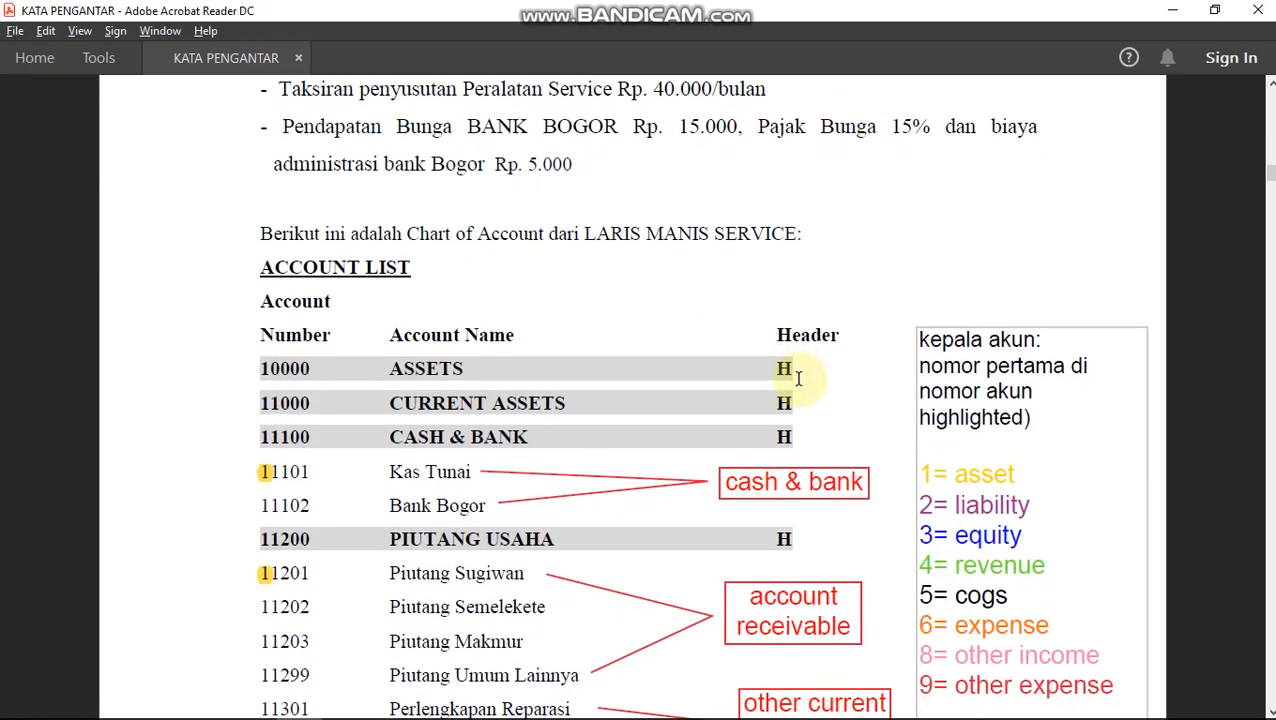
{"action": "scroll", "coordinate": [798, 378], "scroll_direction": "down", "scroll_amount": 3}
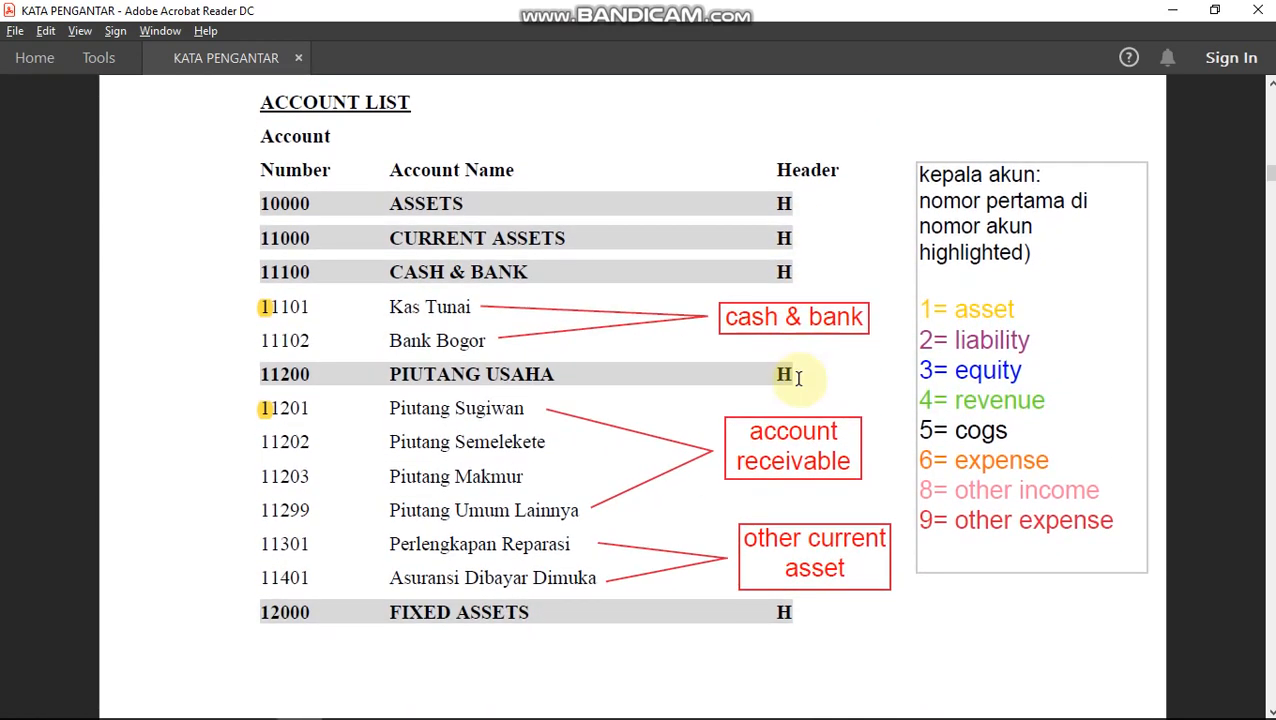
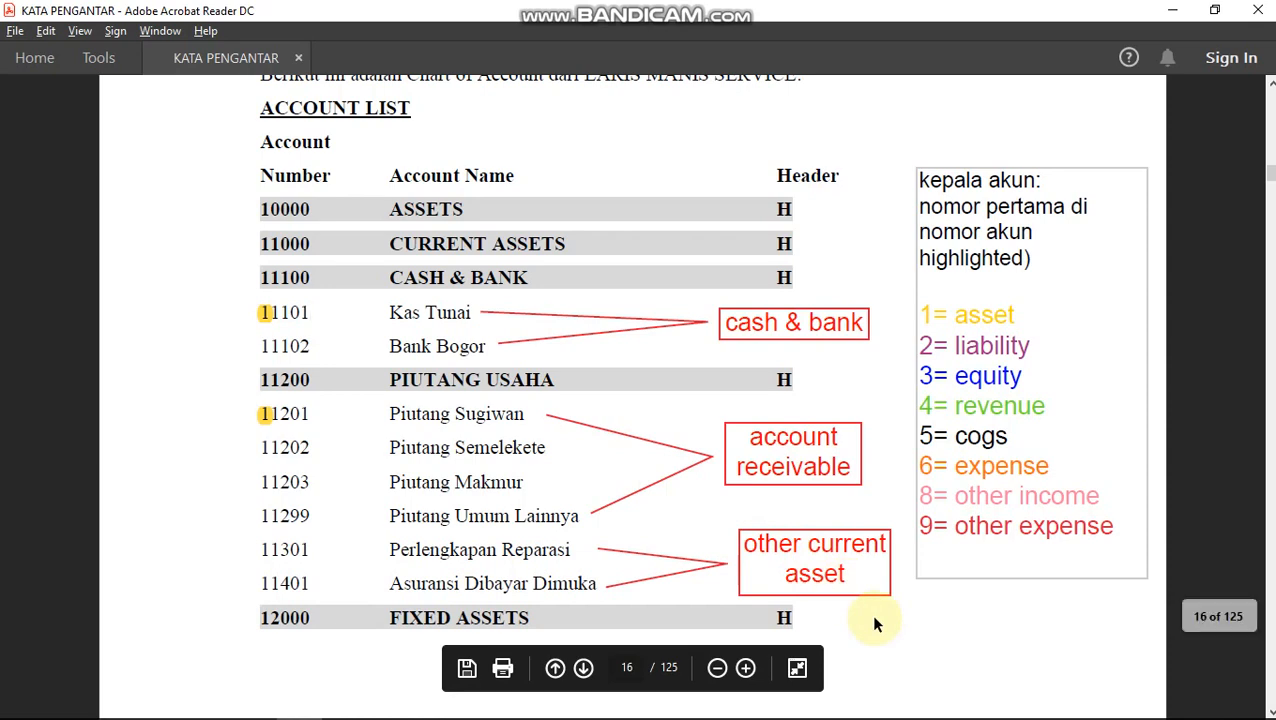
{"action": "scroll", "coordinate": [873, 622], "scroll_direction": "down", "scroll_amount": 5}
{"action": "scroll", "coordinate": [873, 620], "scroll_direction": "down", "scroll_amount": 1}
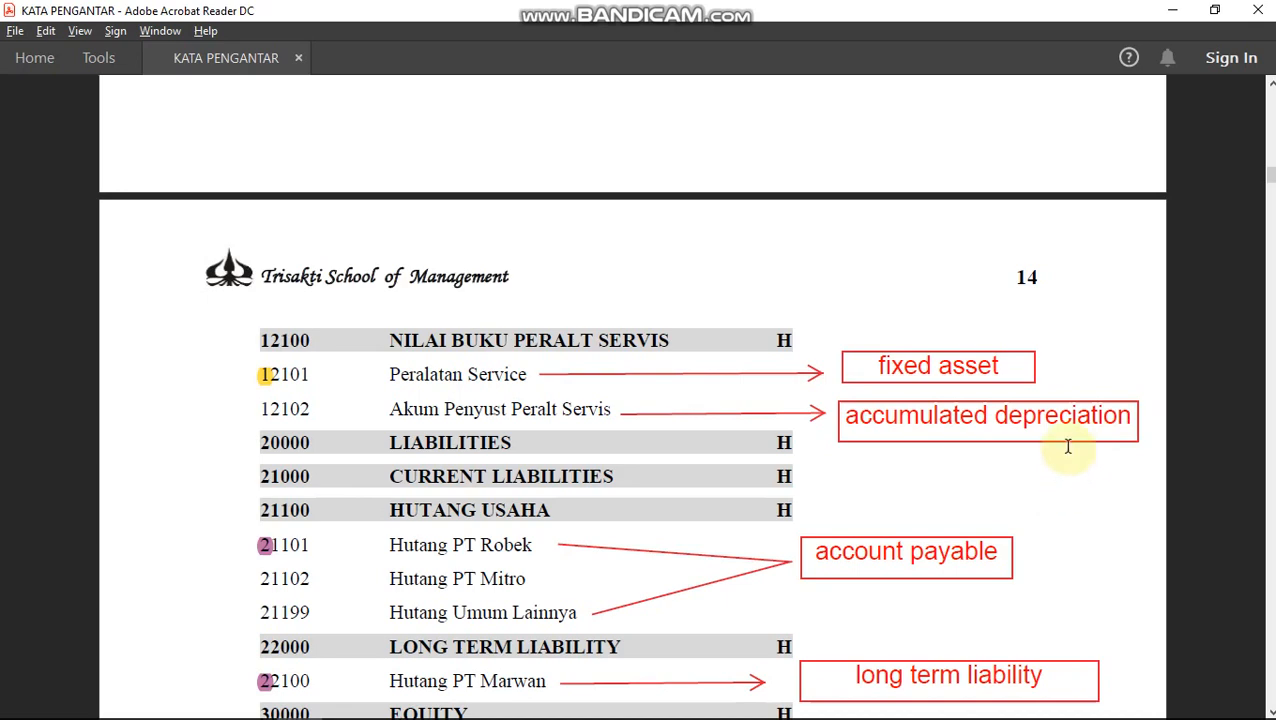
{"action": "scroll", "coordinate": [1069, 454], "scroll_direction": "down", "scroll_amount": 2}
{"action": "scroll", "coordinate": [1069, 454], "scroll_direction": "down", "scroll_amount": 4}
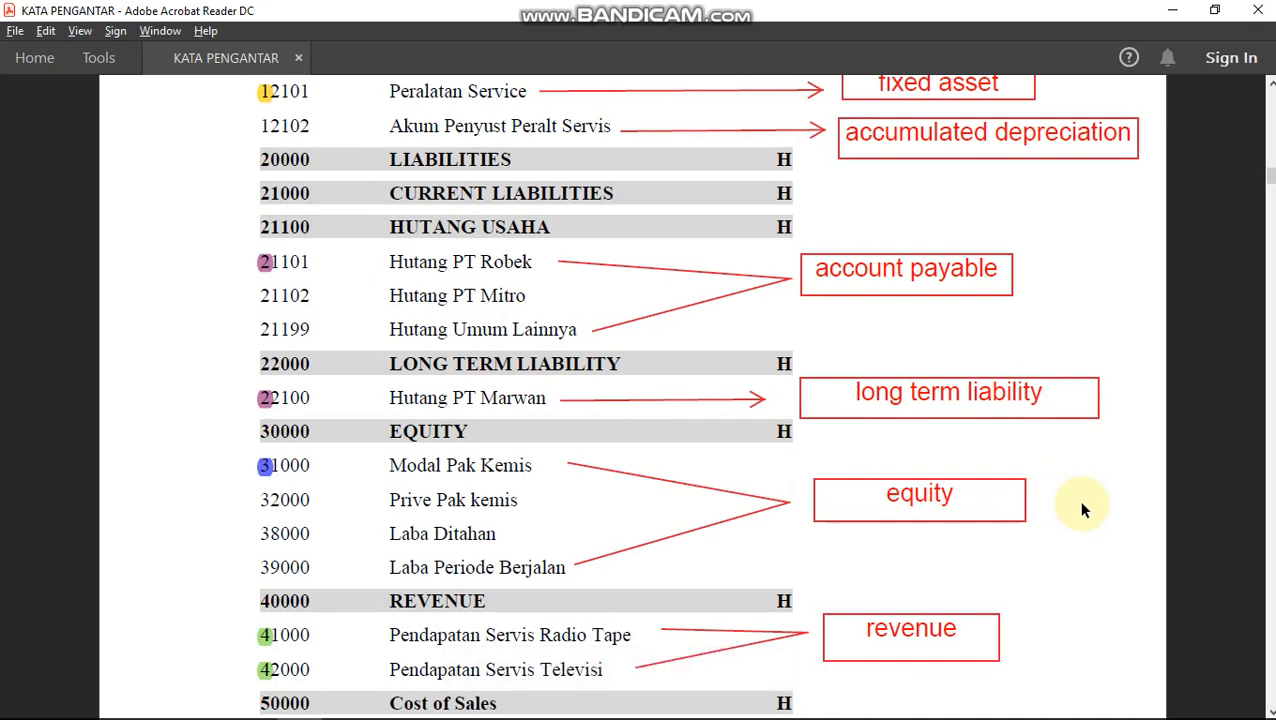
{"action": "scroll", "coordinate": [1081, 510], "scroll_direction": "down", "scroll_amount": 5}
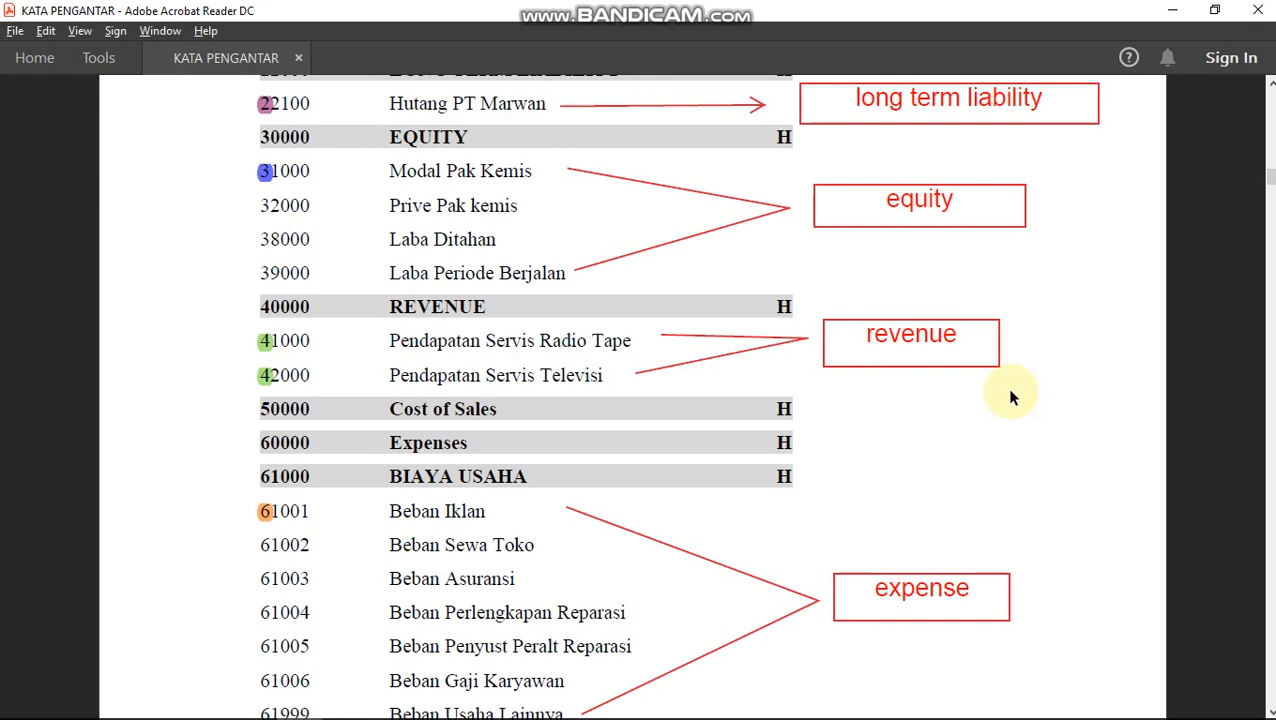
{"action": "scroll", "coordinate": [1010, 397], "scroll_direction": "down", "scroll_amount": 2}
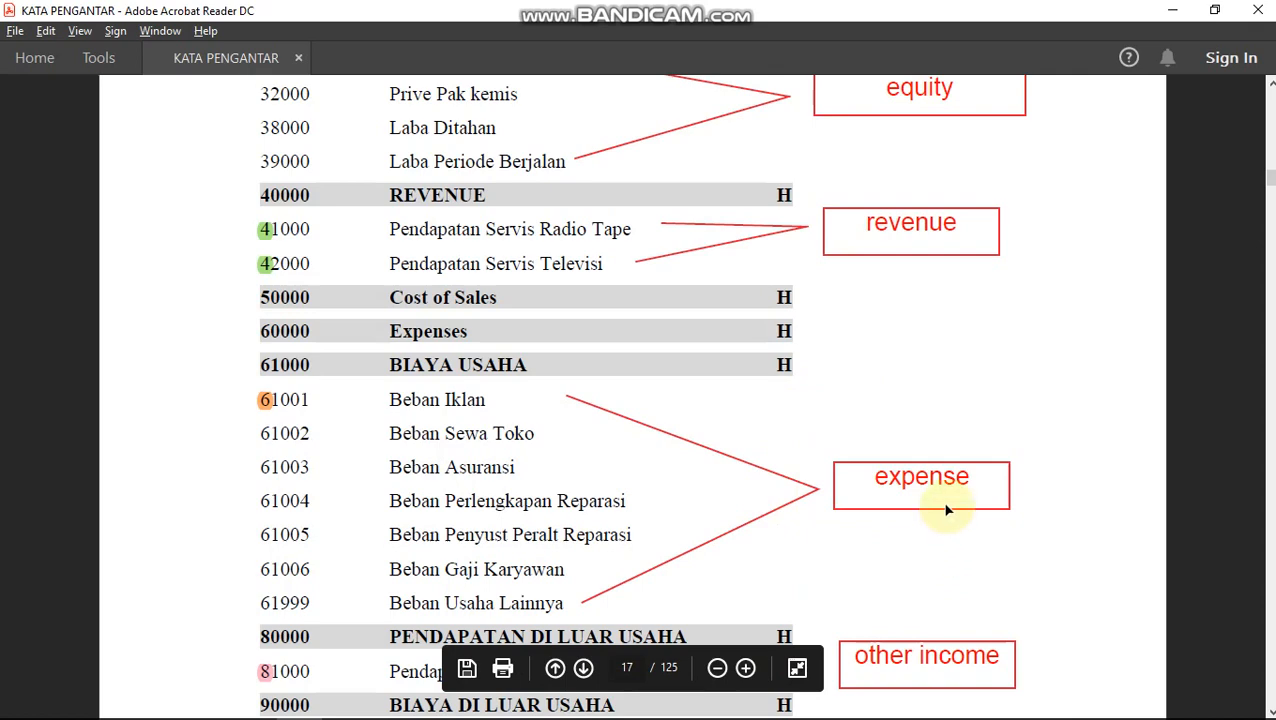
{"action": "scroll", "coordinate": [950, 508], "scroll_direction": "down", "scroll_amount": 5}
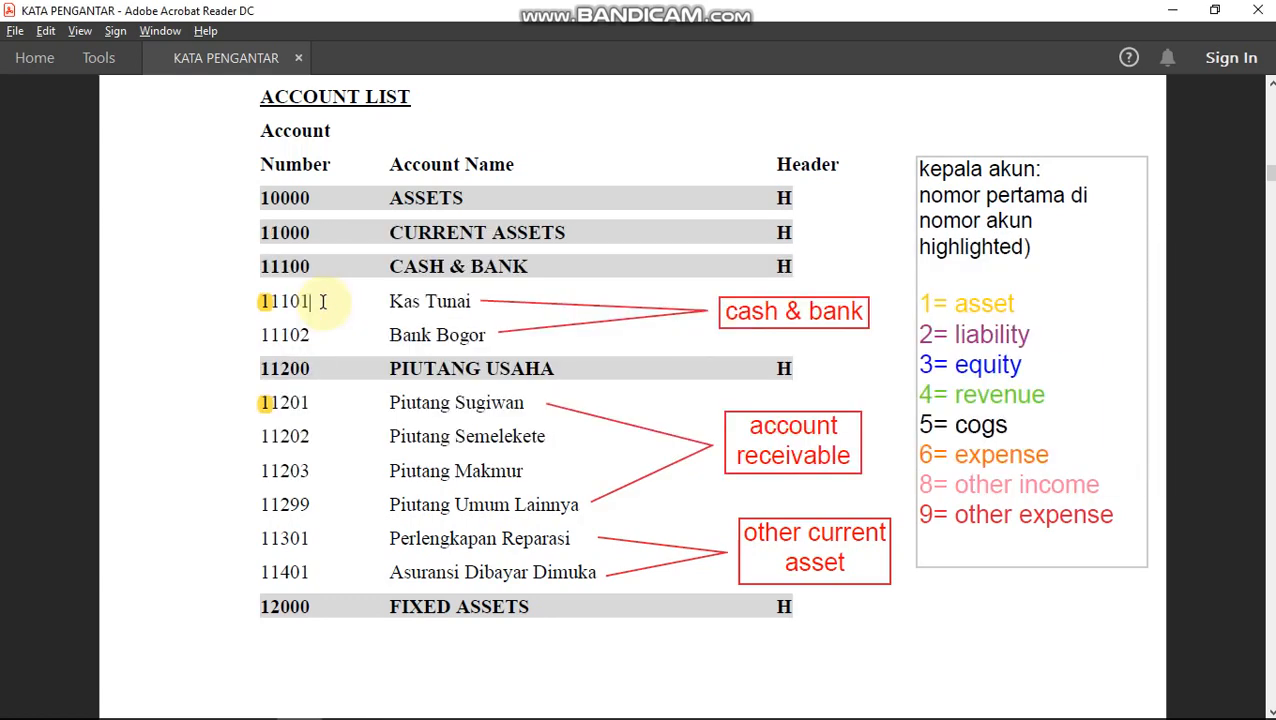
Add Cash/Bank account 11101 KAS TUNAI to the chart of accounts and save it.
{"action": "key", "text": "alt+Tab"}
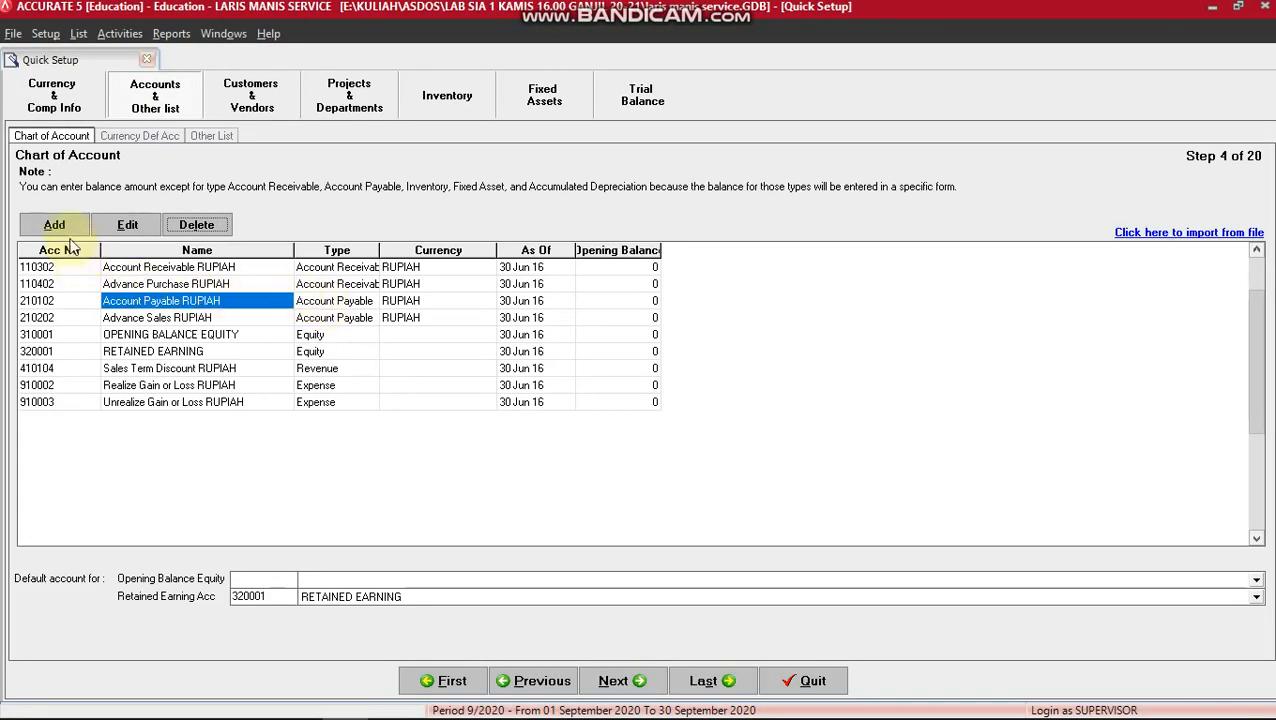
{"action": "left_click", "coordinate": [55, 225]}
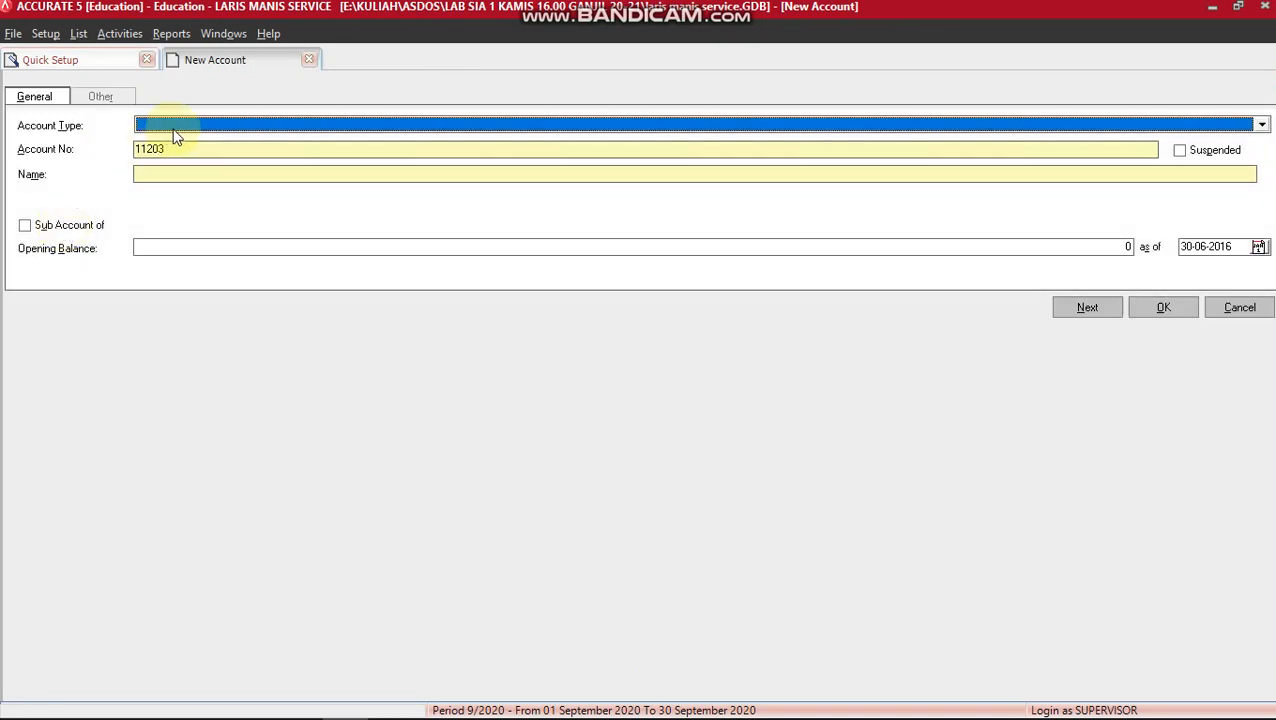
{"action": "left_click", "coordinate": [176, 128]}
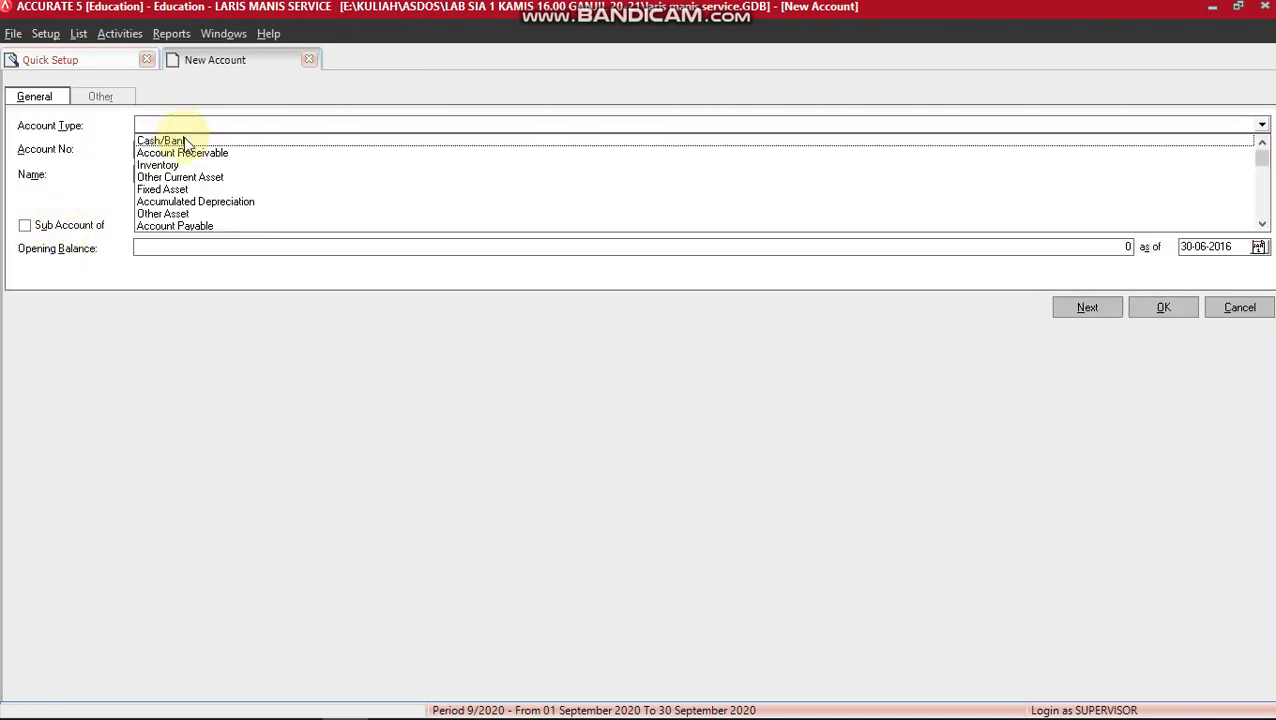
{"action": "left_click", "coordinate": [178, 140]}
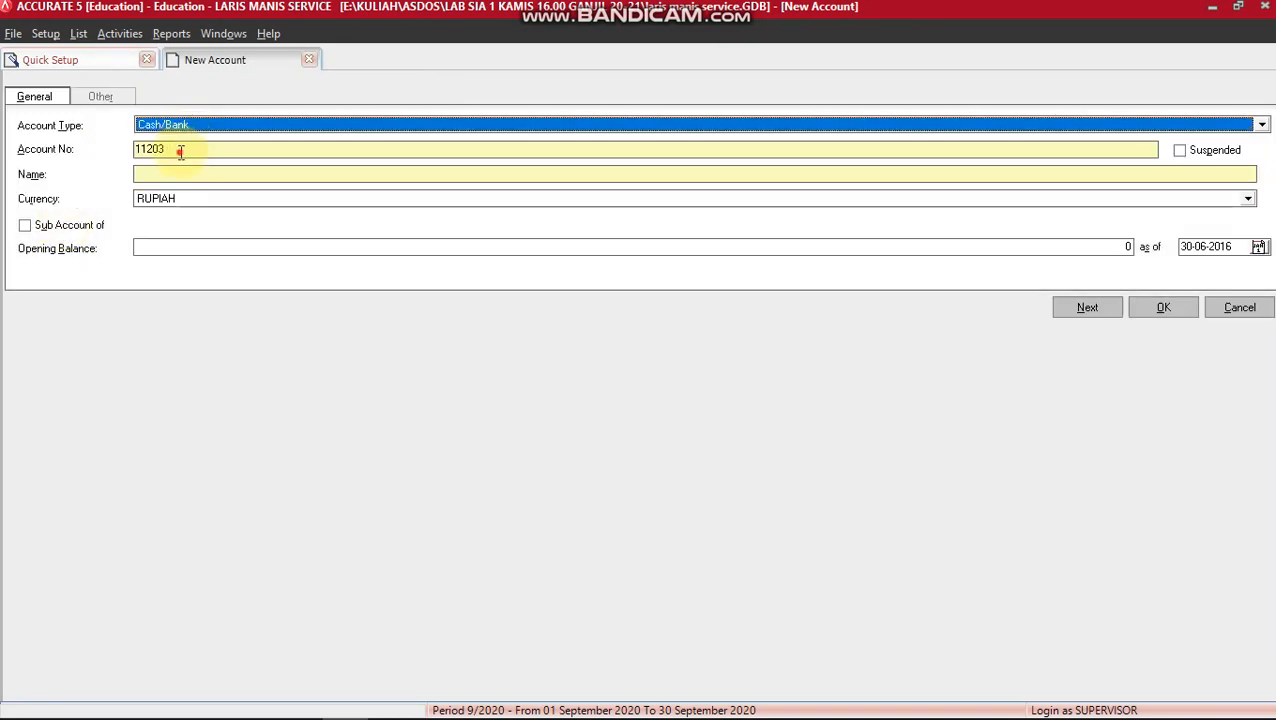
{"action": "left_click_drag", "start_coordinate": [181, 150], "coordinate": [137, 150]}
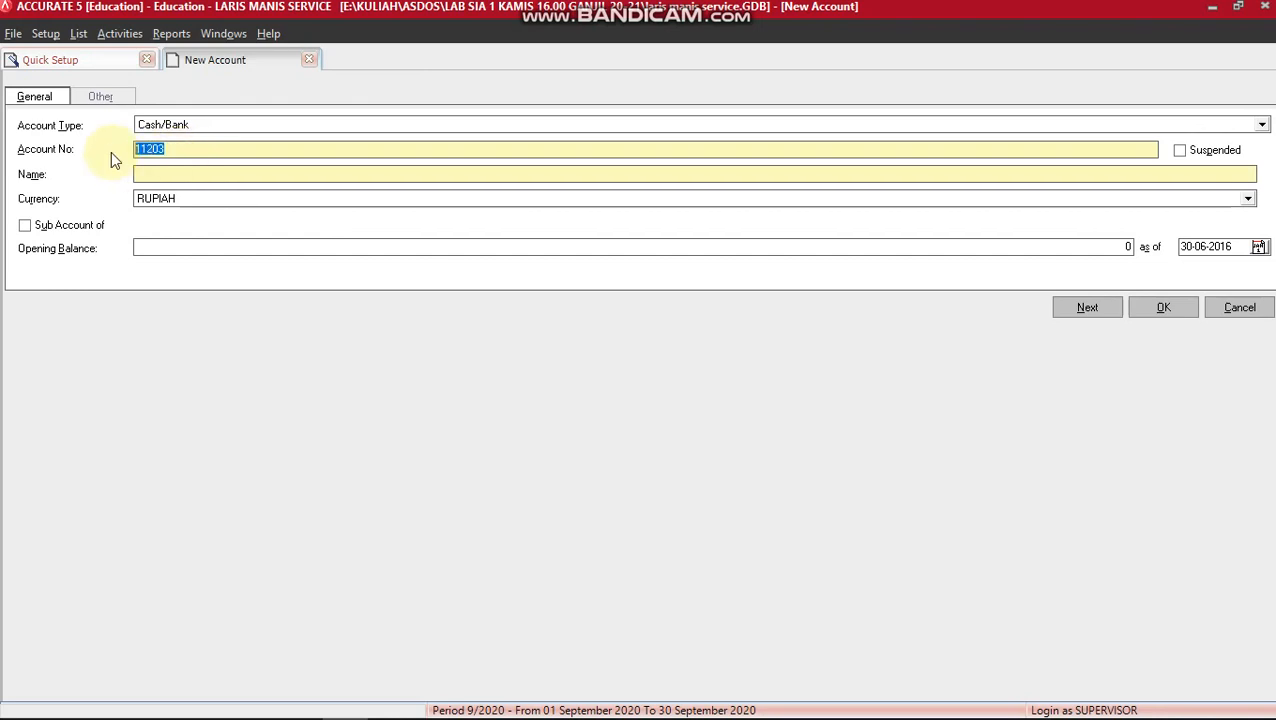
{"action": "type", "text": "11101"}
{"action": "left_click", "coordinate": [142, 148]}
{"action": "left_click", "coordinate": [160, 176]}
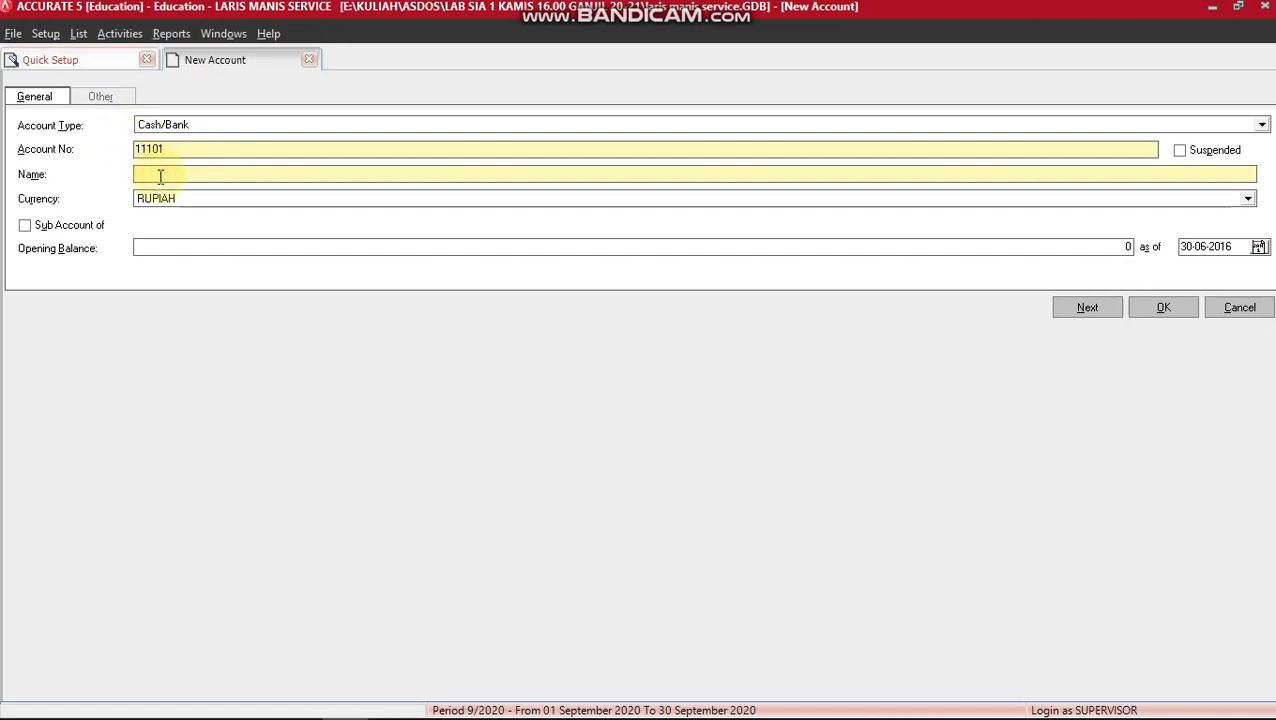
{"action": "type", "text": "KAS TUNAI"}
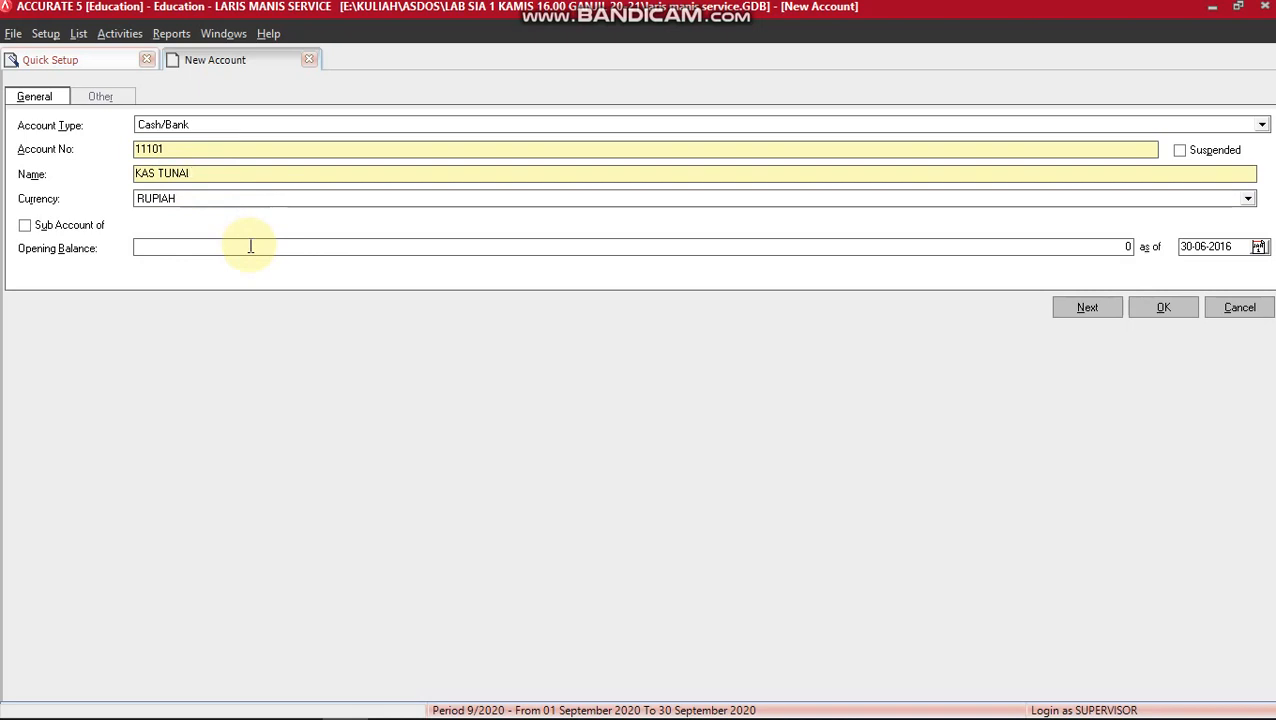
{"action": "left_click", "coordinate": [1086, 307]}
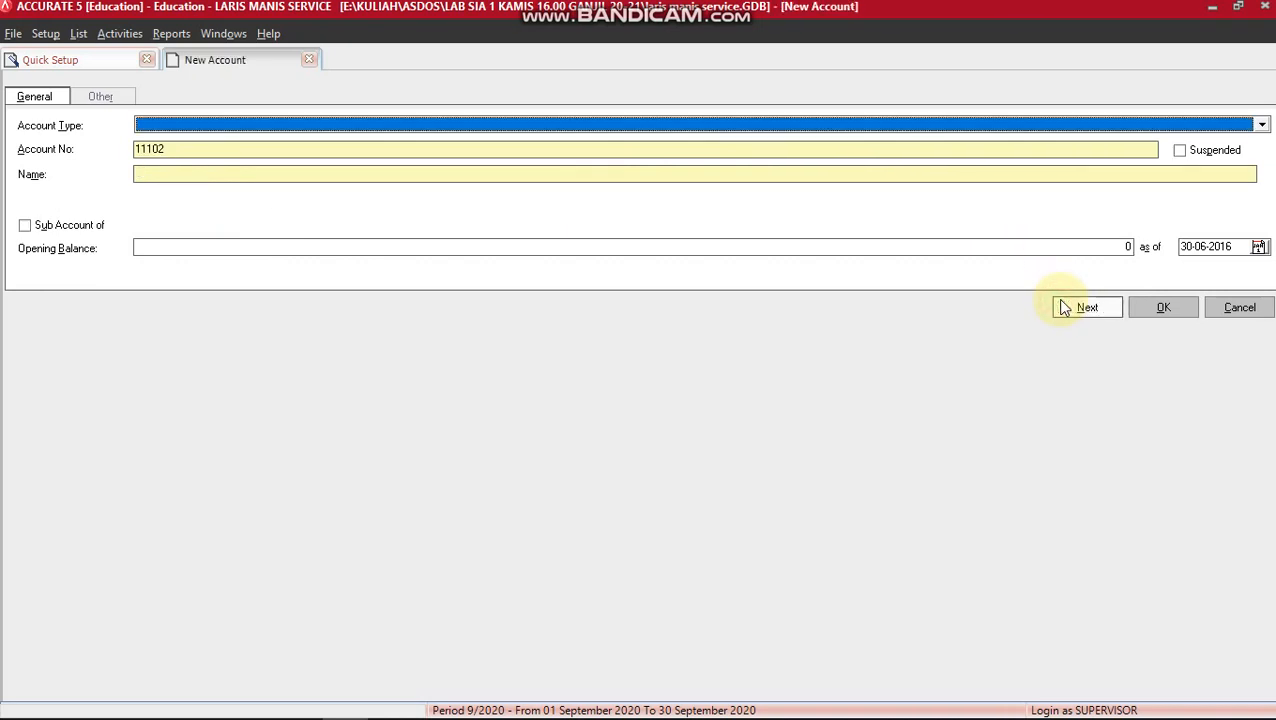
Check the PDF list, then save Cash/Bank account 11102 BANK BOGOR and return to the PDF.
{"action": "key", "text": "alt+Tab"}
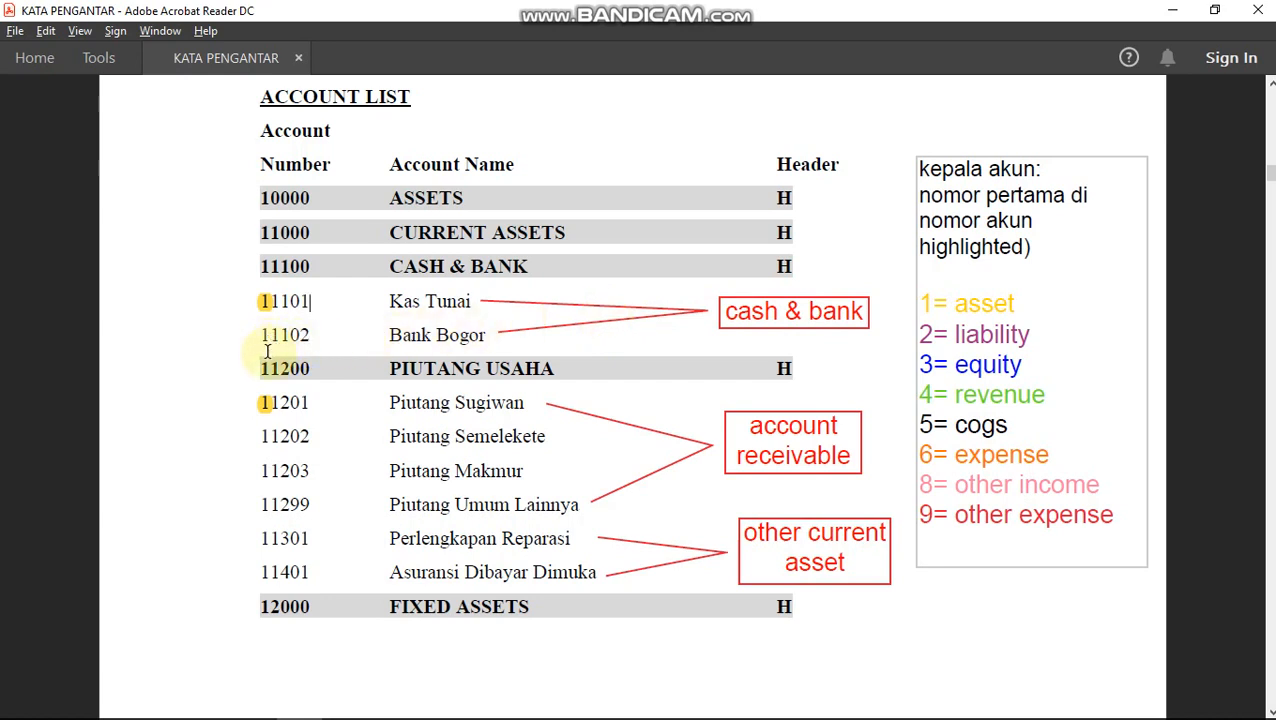
{"action": "key", "text": "alt+Tab"}
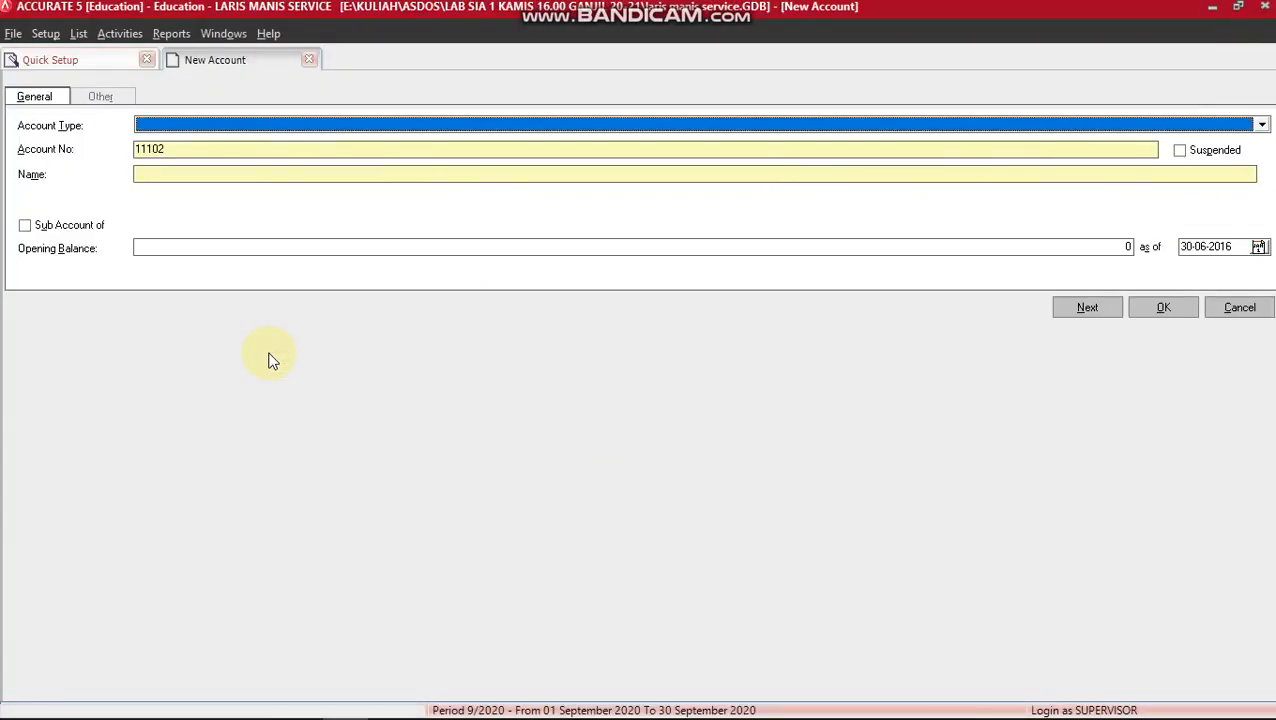
{"action": "type", "text": "C"}
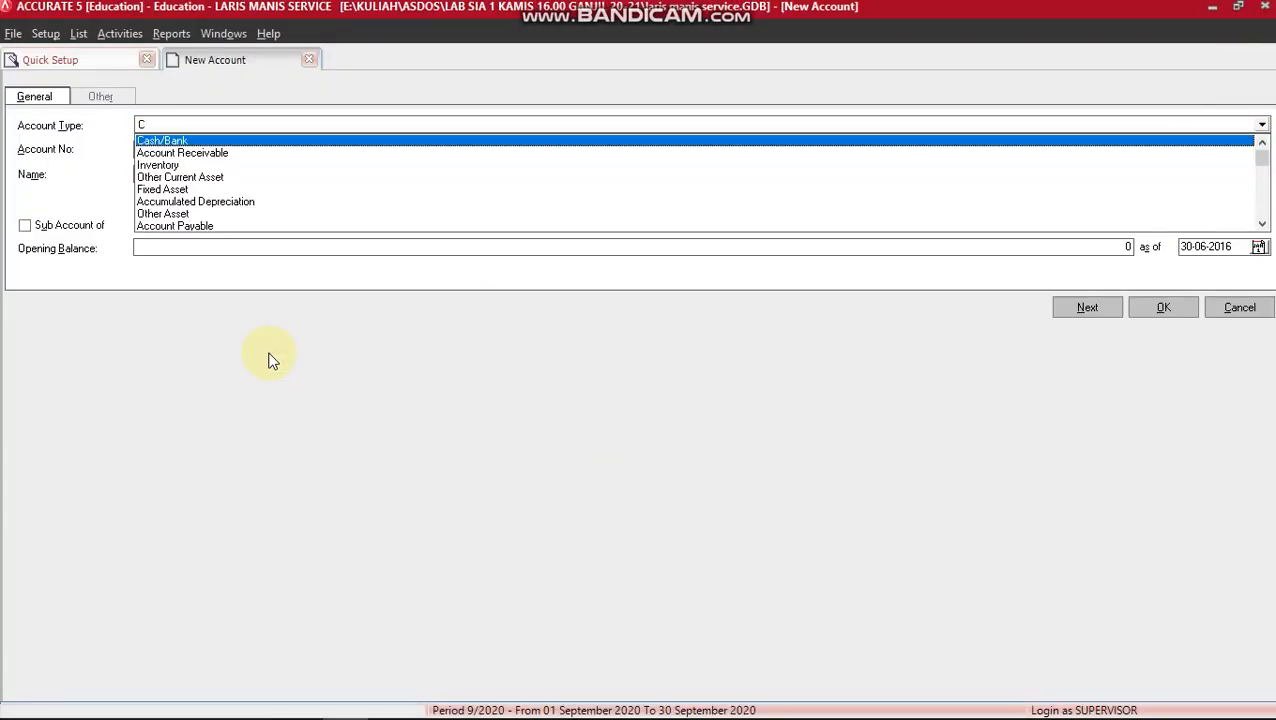
{"action": "key", "text": "Return"}
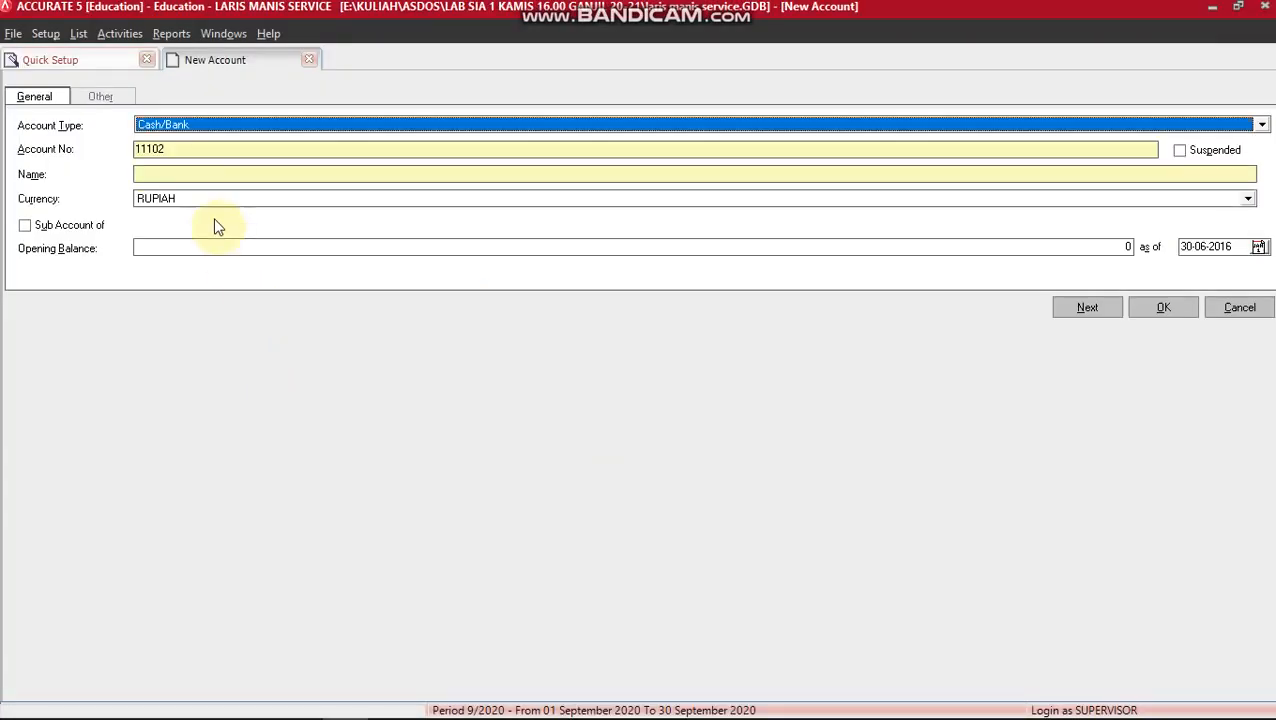
{"action": "left_click", "coordinate": [167, 174]}
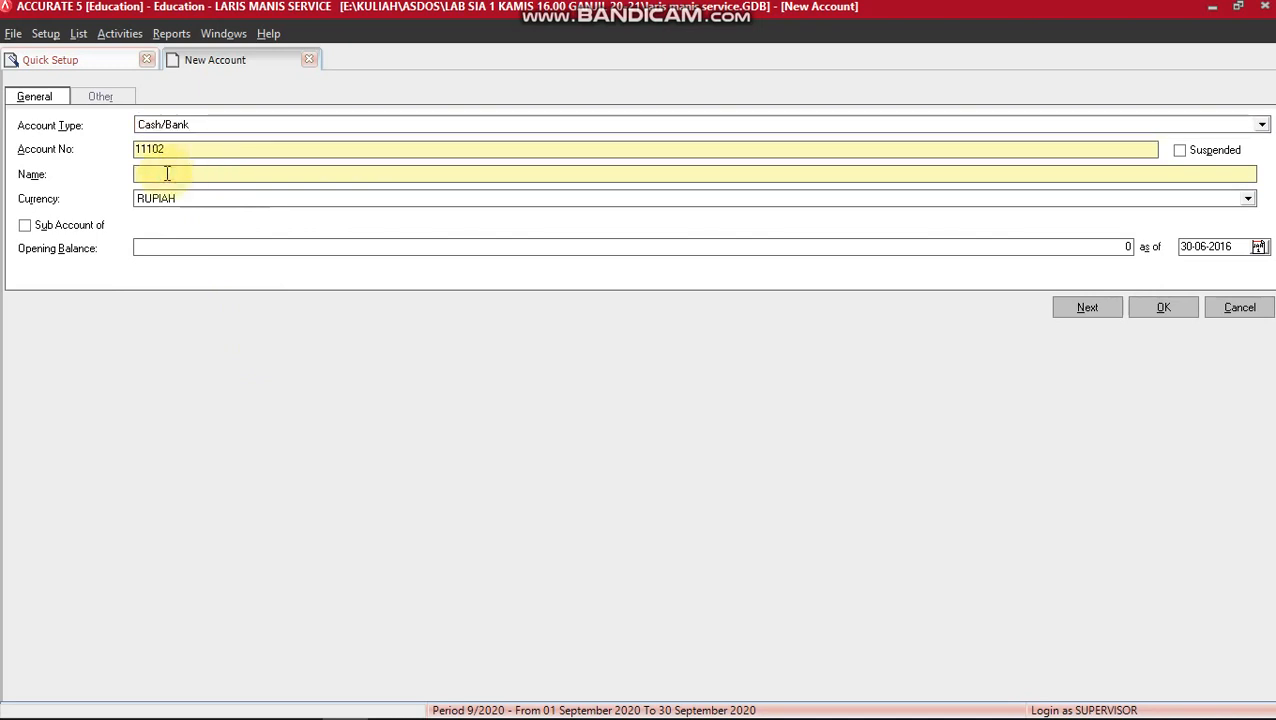
{"action": "type", "text": "BANK BOGOR"}
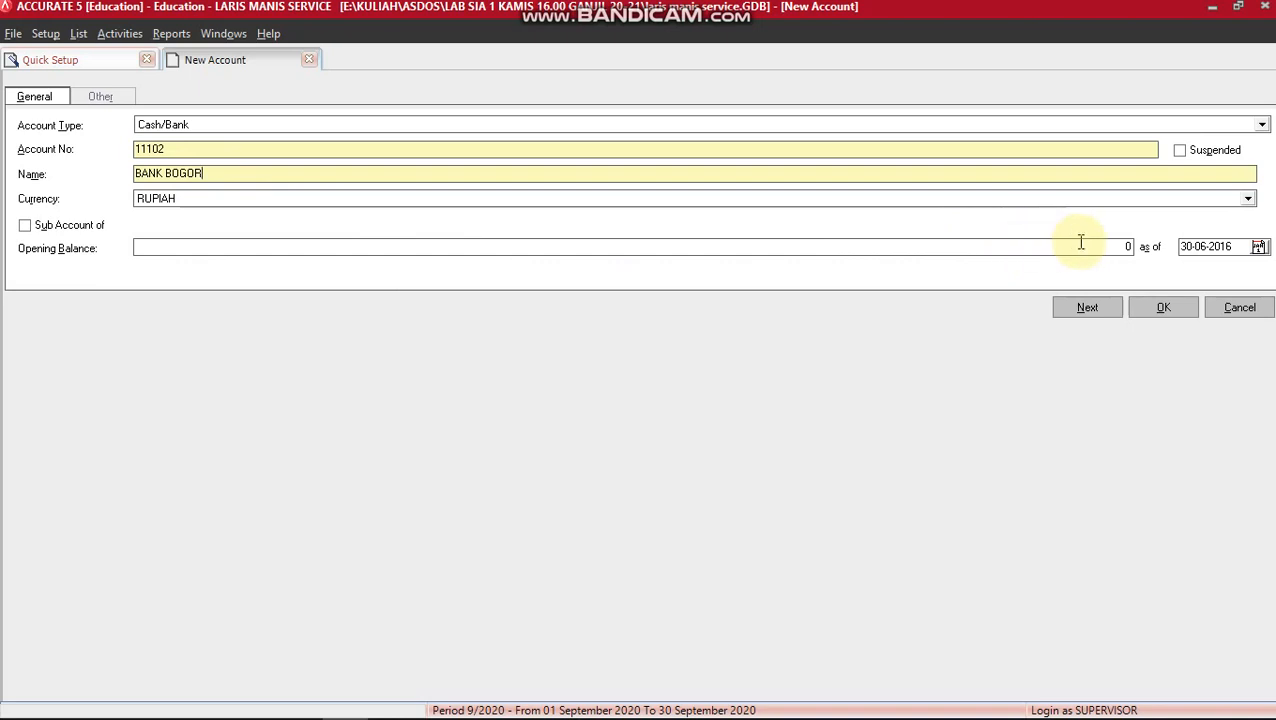
{"action": "left_click", "coordinate": [1088, 308]}
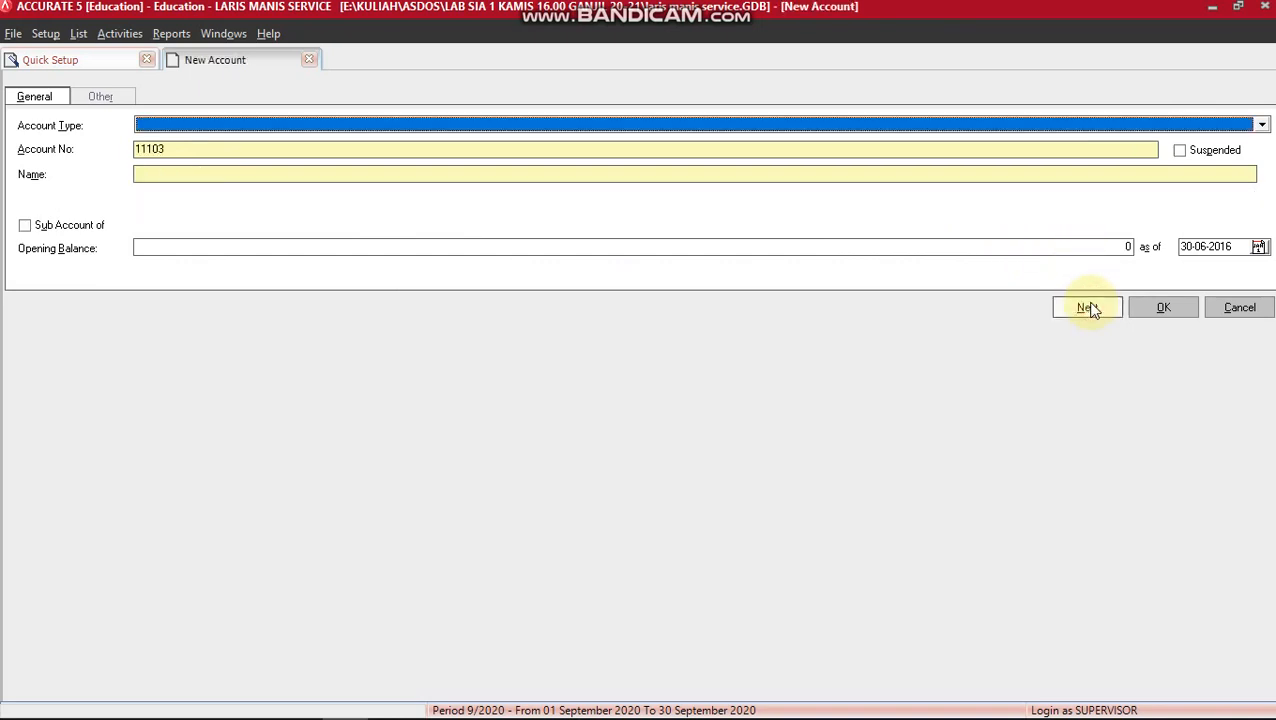
{"action": "key", "text": "alt+Tab"}
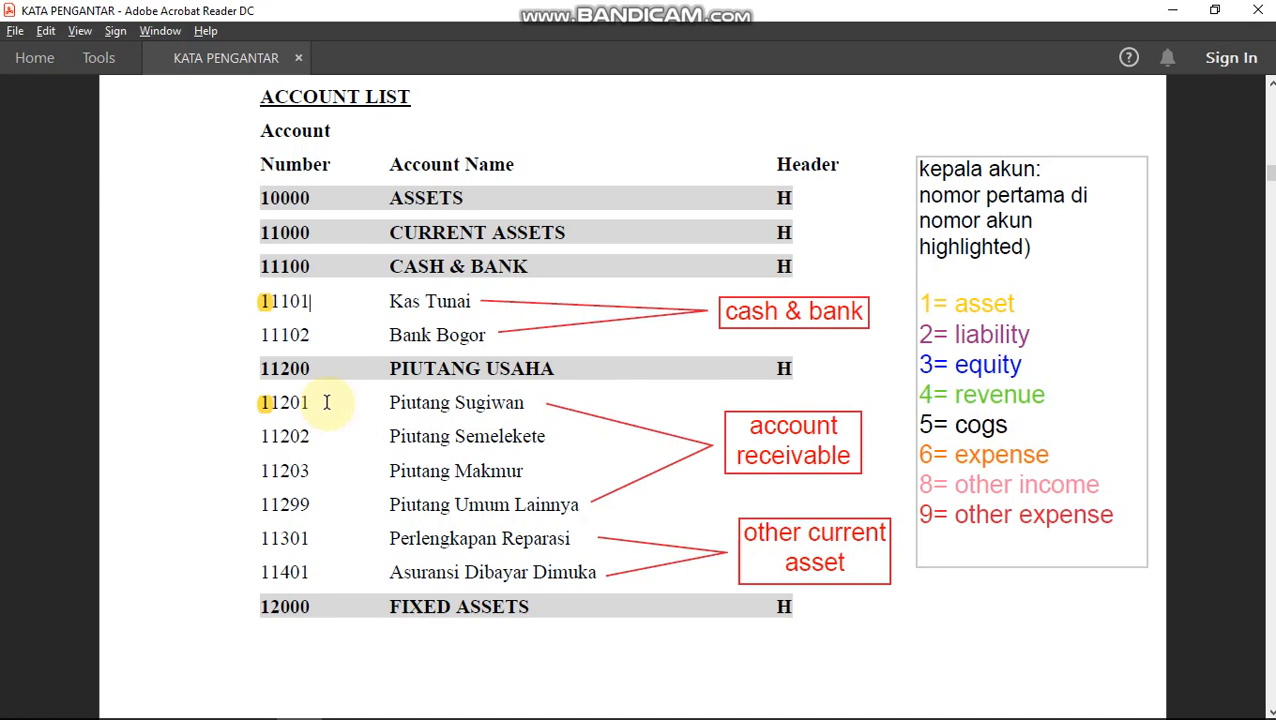
Save Account Receivable account 11201 PIUTANG SUGIWAN, then go back to the PDF list.
{"action": "key", "text": "alt+Tab"}
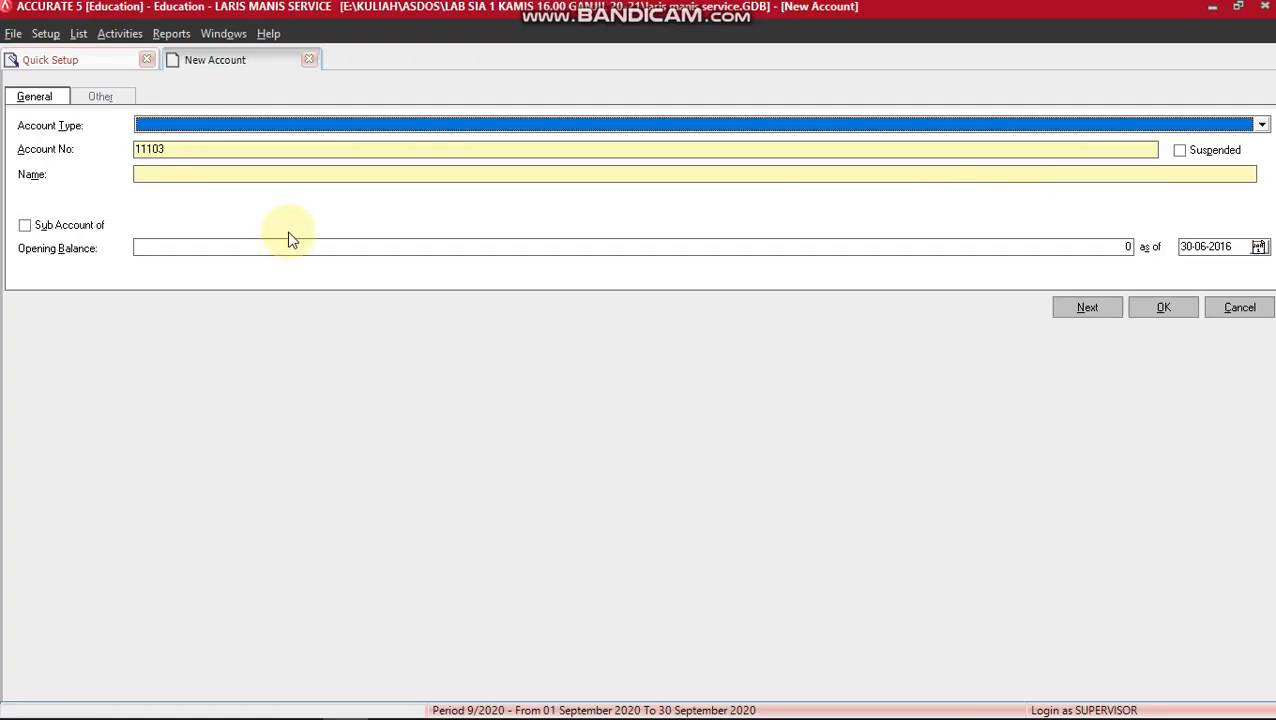
{"action": "type", "text": "Account Receivable"}
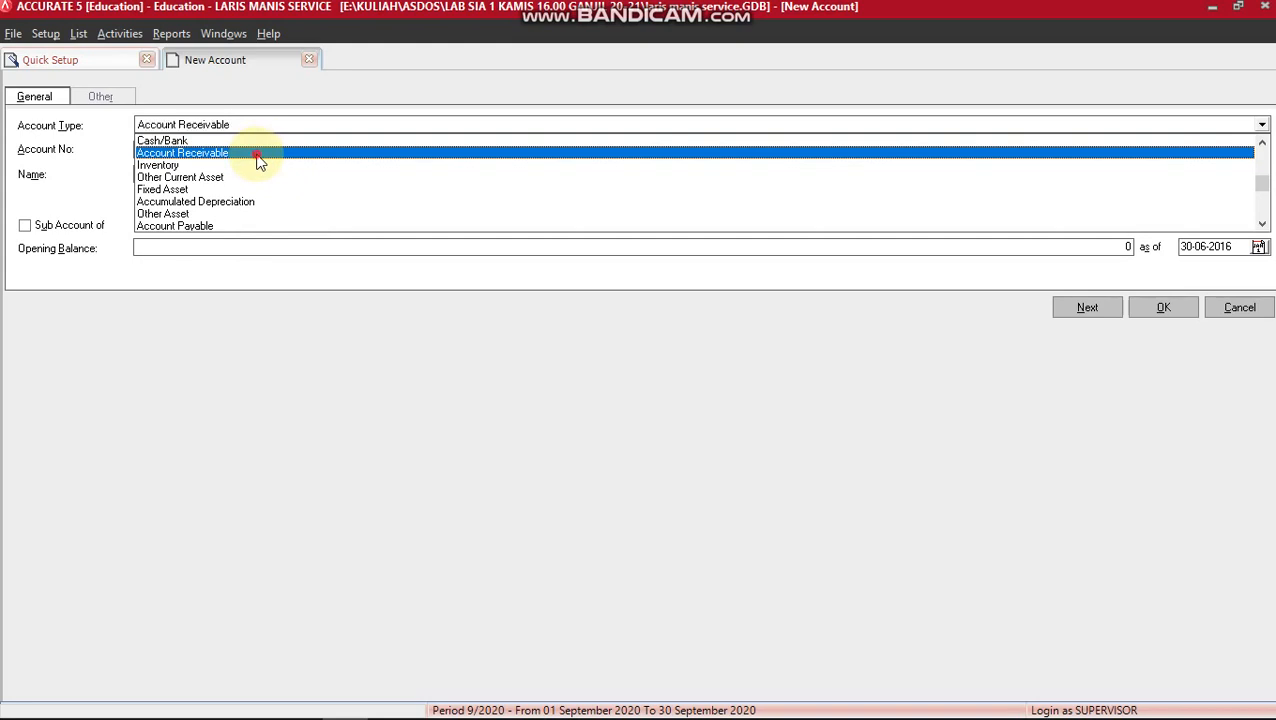
{"action": "left_click", "coordinate": [256, 158]}
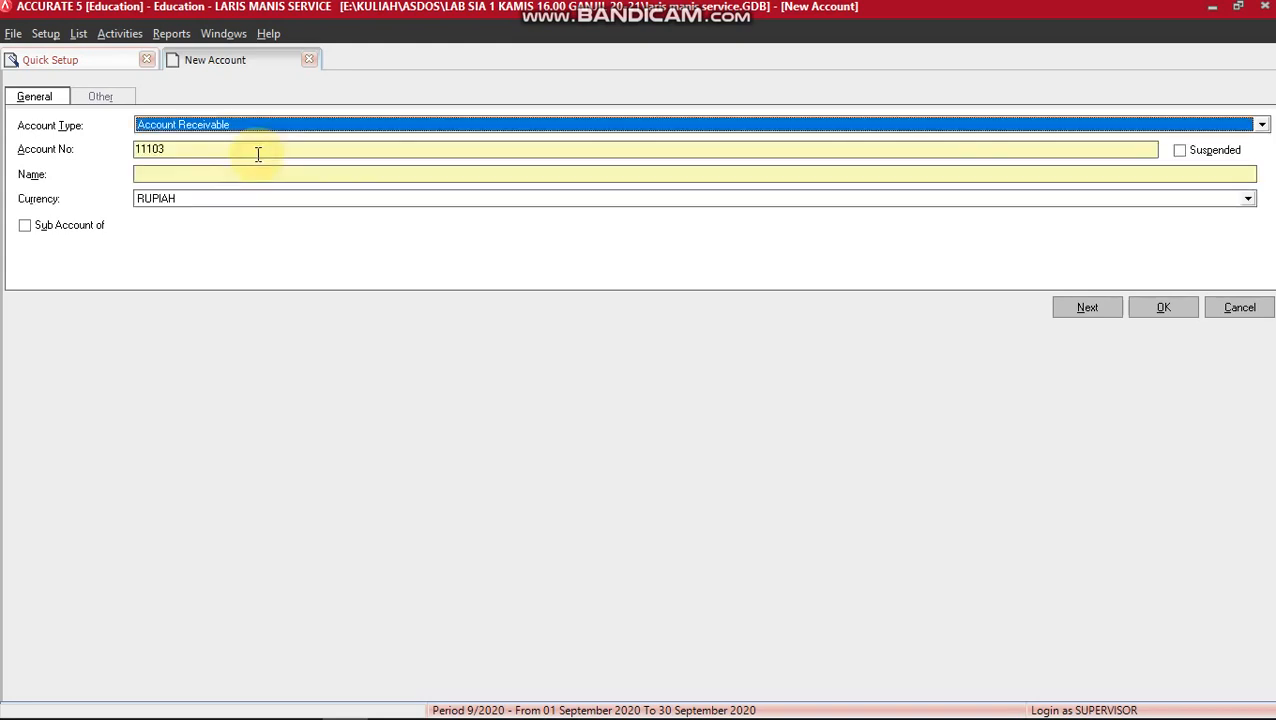
{"action": "left_click", "coordinate": [152, 148]}
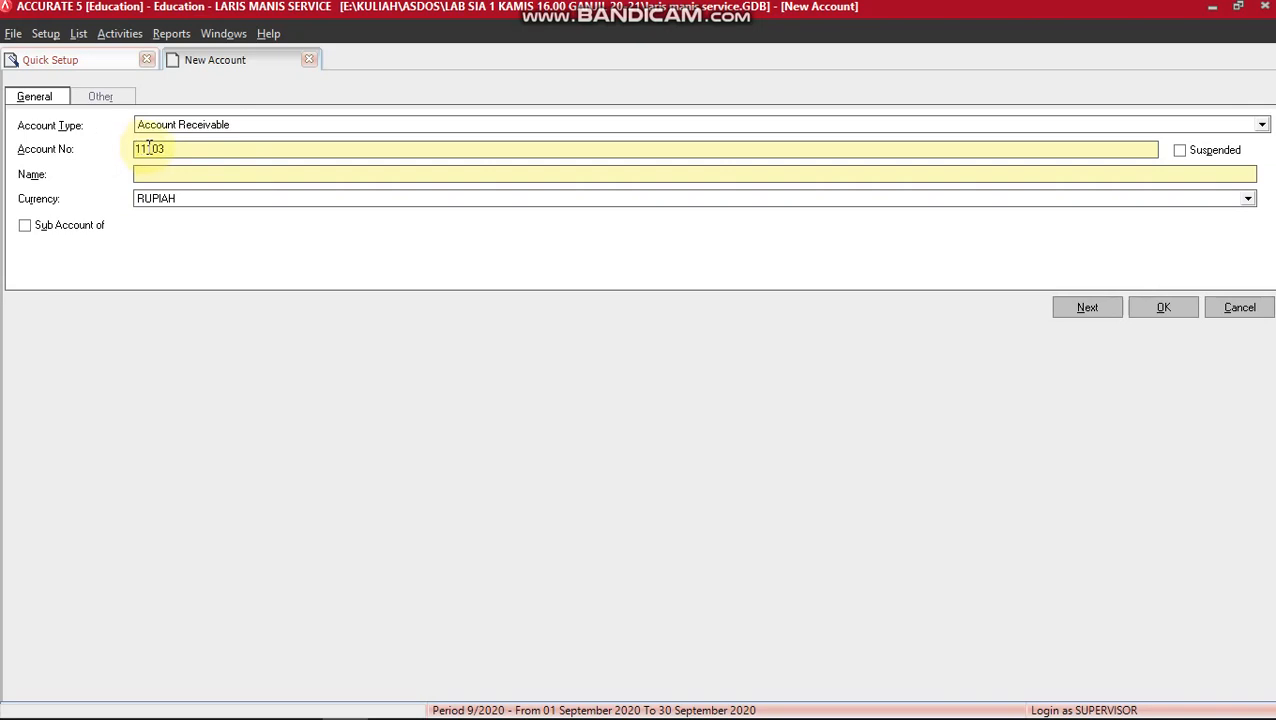
{"action": "left_click_drag", "start_coordinate": [146, 148], "coordinate": [171, 148]}
{"action": "type", "text": "201"}
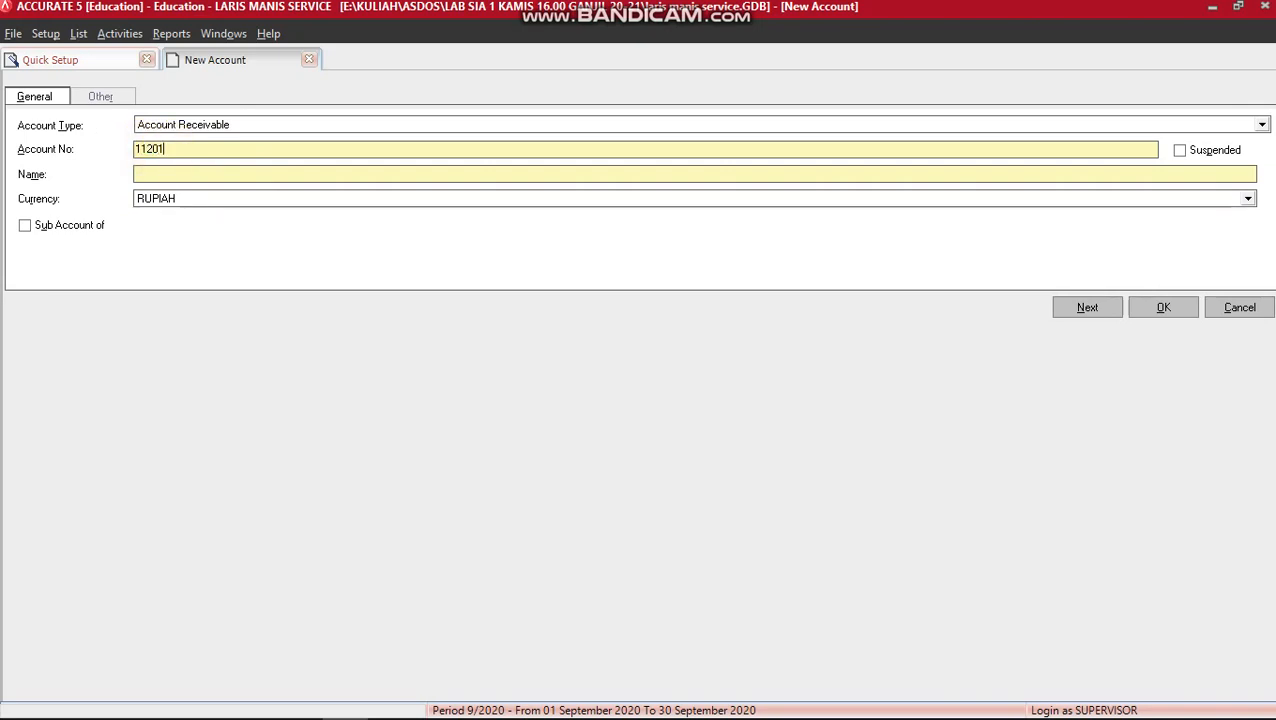
{"action": "left_click", "coordinate": [183, 174]}
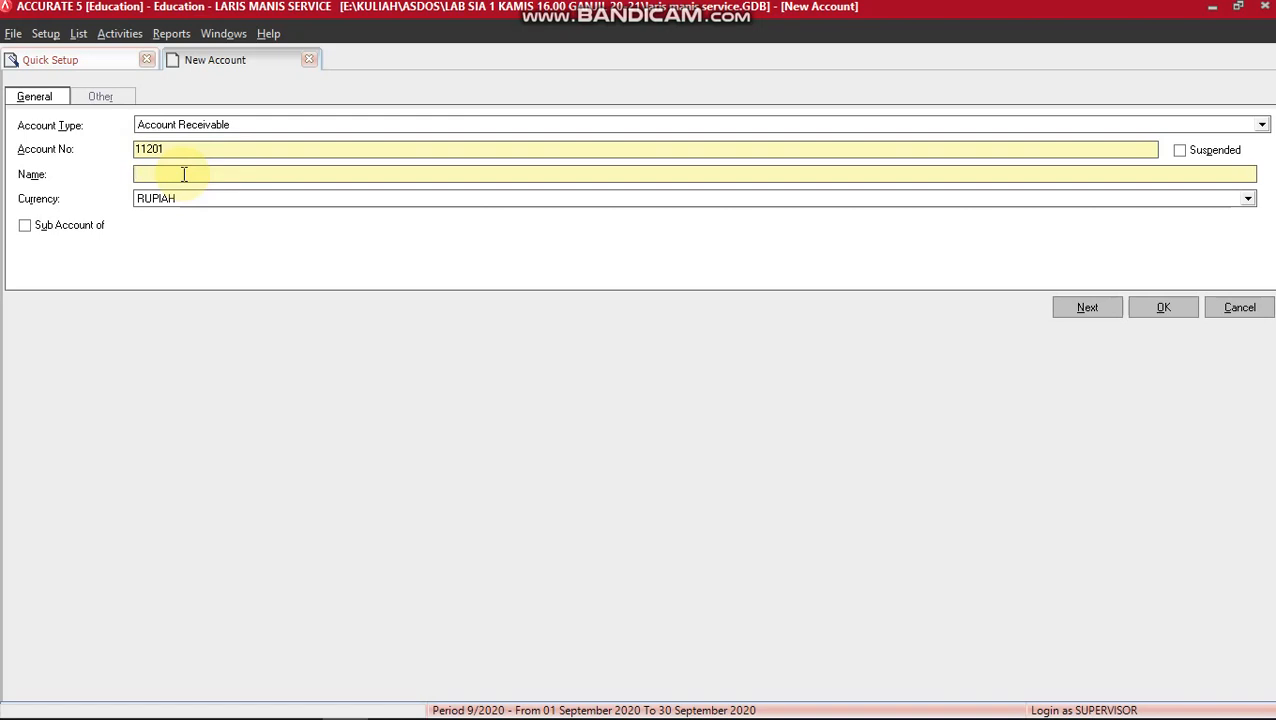
{"action": "type", "text": "PIUTANG SUGIWAN"}
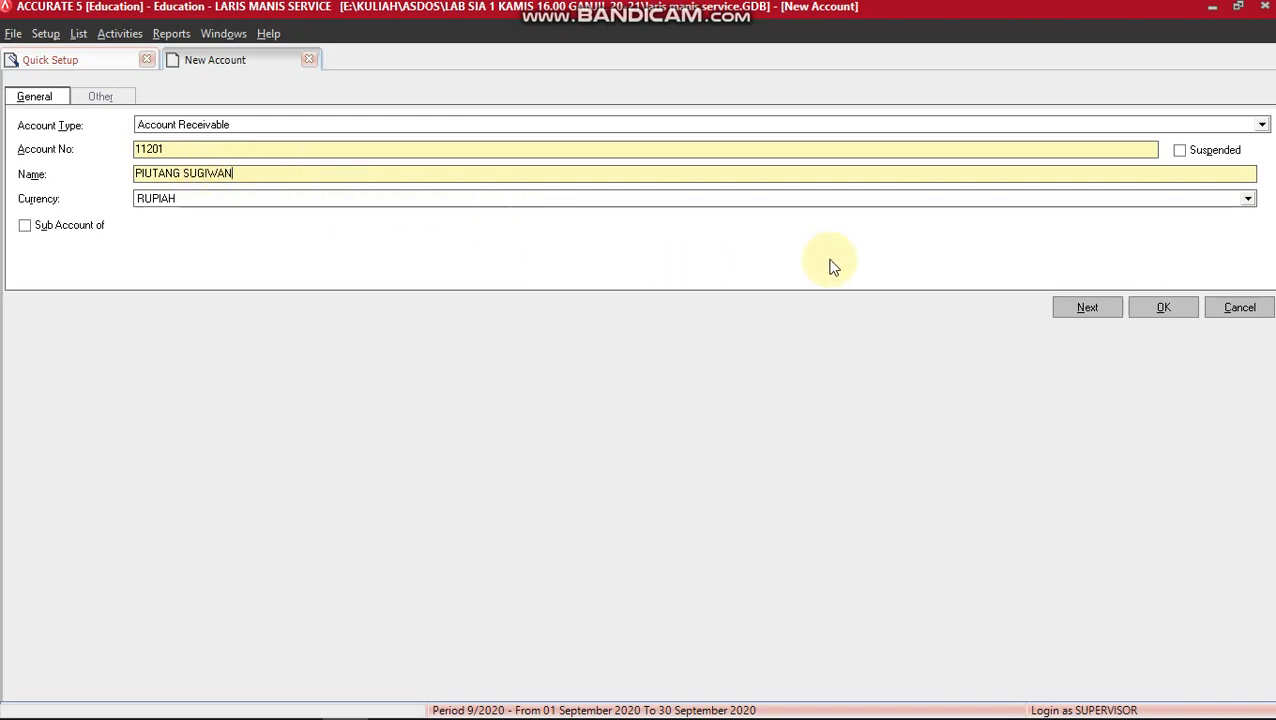
{"action": "left_click", "coordinate": [1079, 310]}
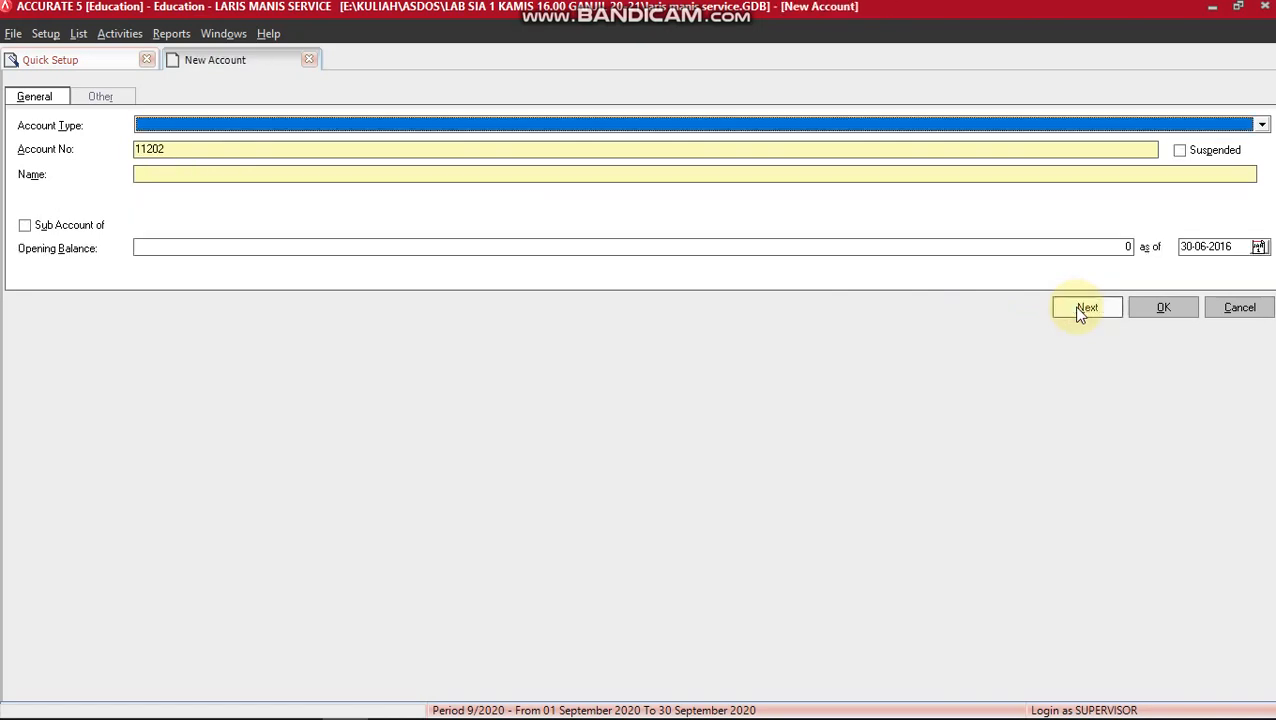
{"action": "key", "text": "alt+Tab"}
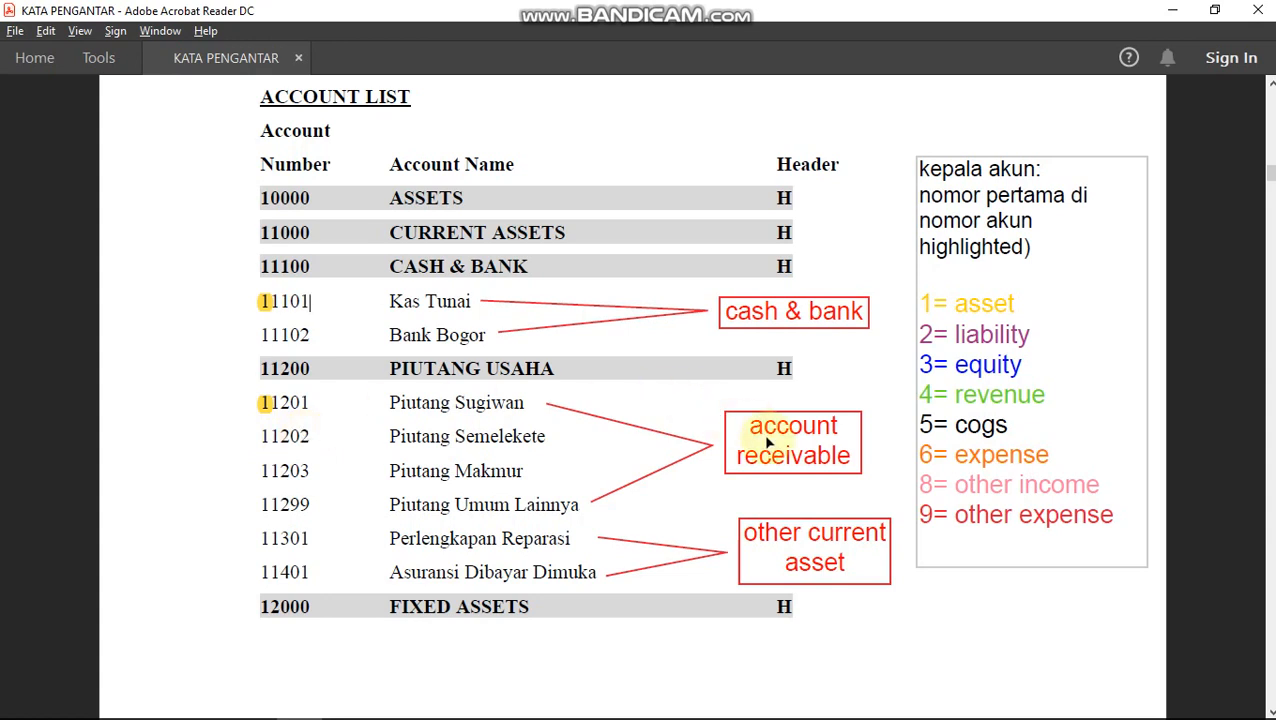
Save Account Receivable account 11202 PIUTANG SEMELEKETE, then go back to the PDF list.
{"action": "key", "text": "alt+Tab"}
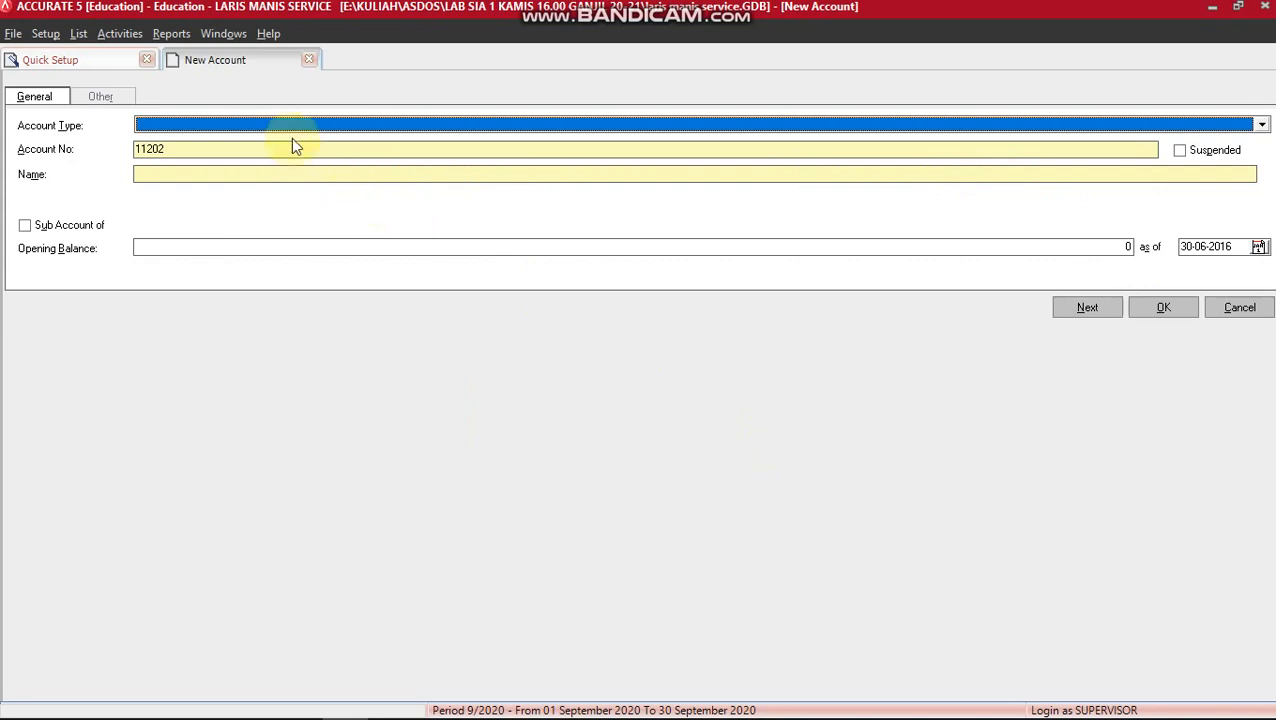
{"action": "type", "text": "Acc"}
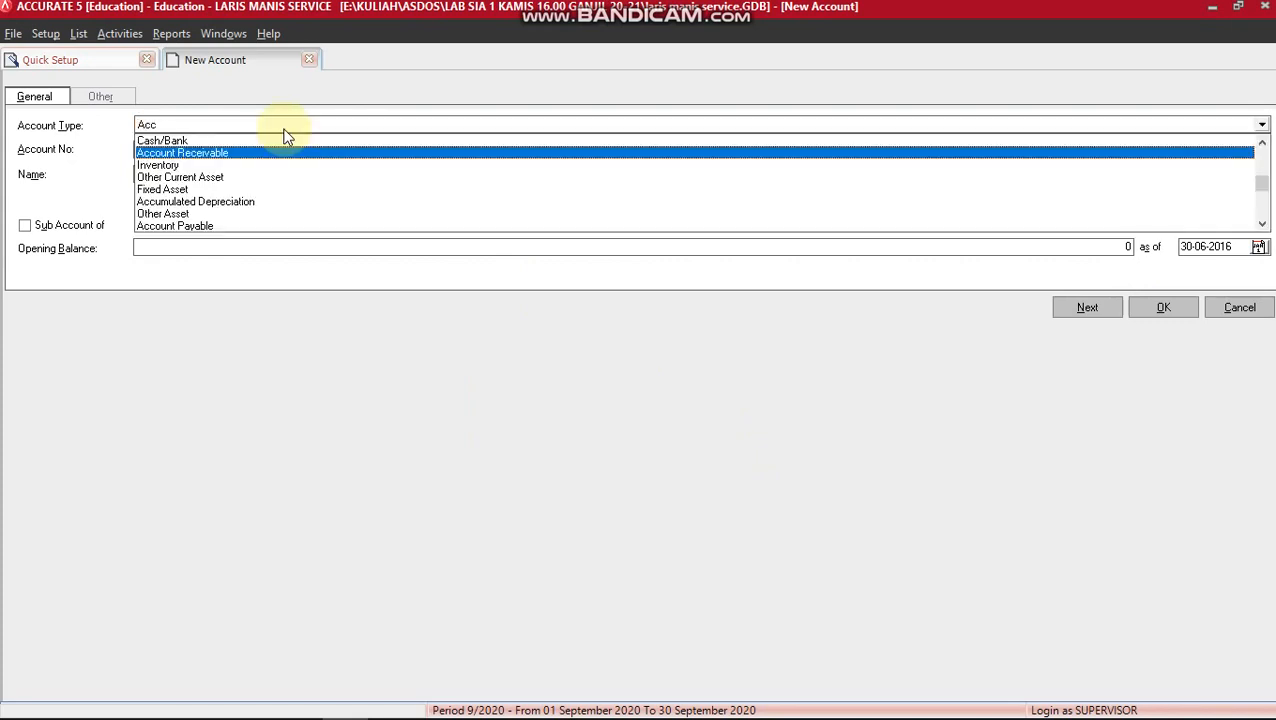
{"action": "key", "text": "Return"}
{"action": "left_click", "coordinate": [159, 172]}
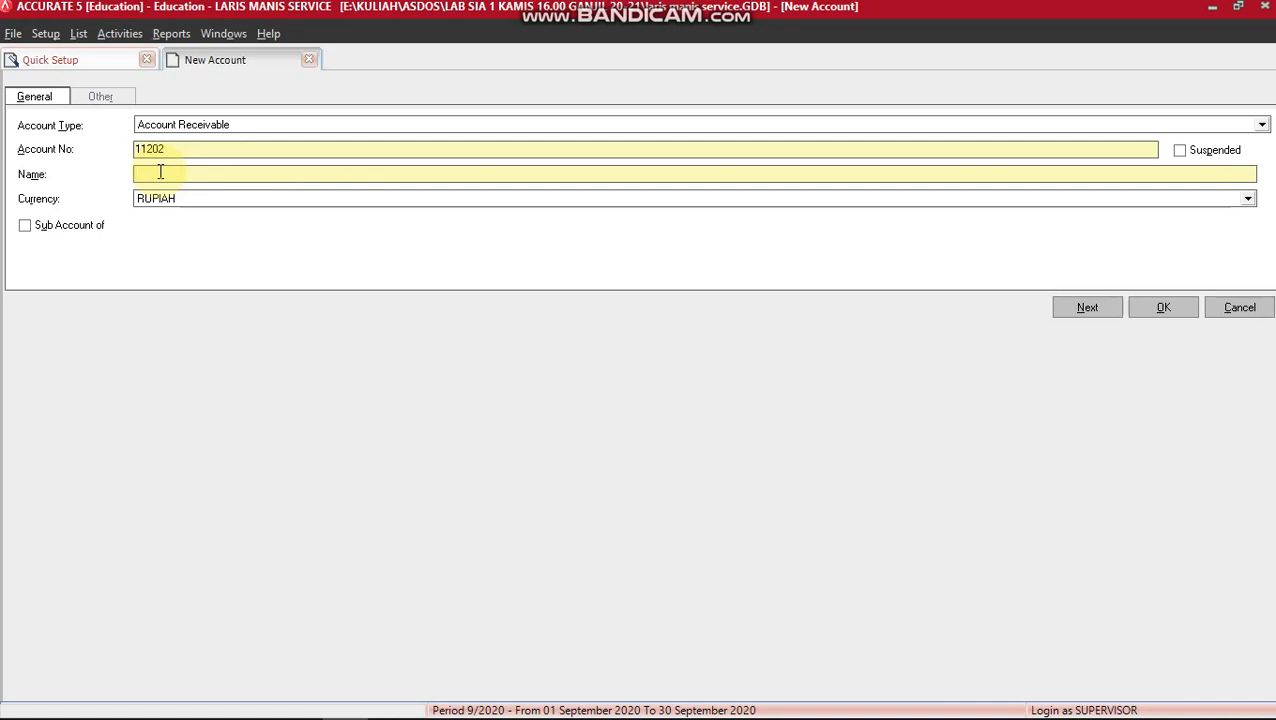
{"action": "type", "text": "PIUTANG SEMELEKETE"}
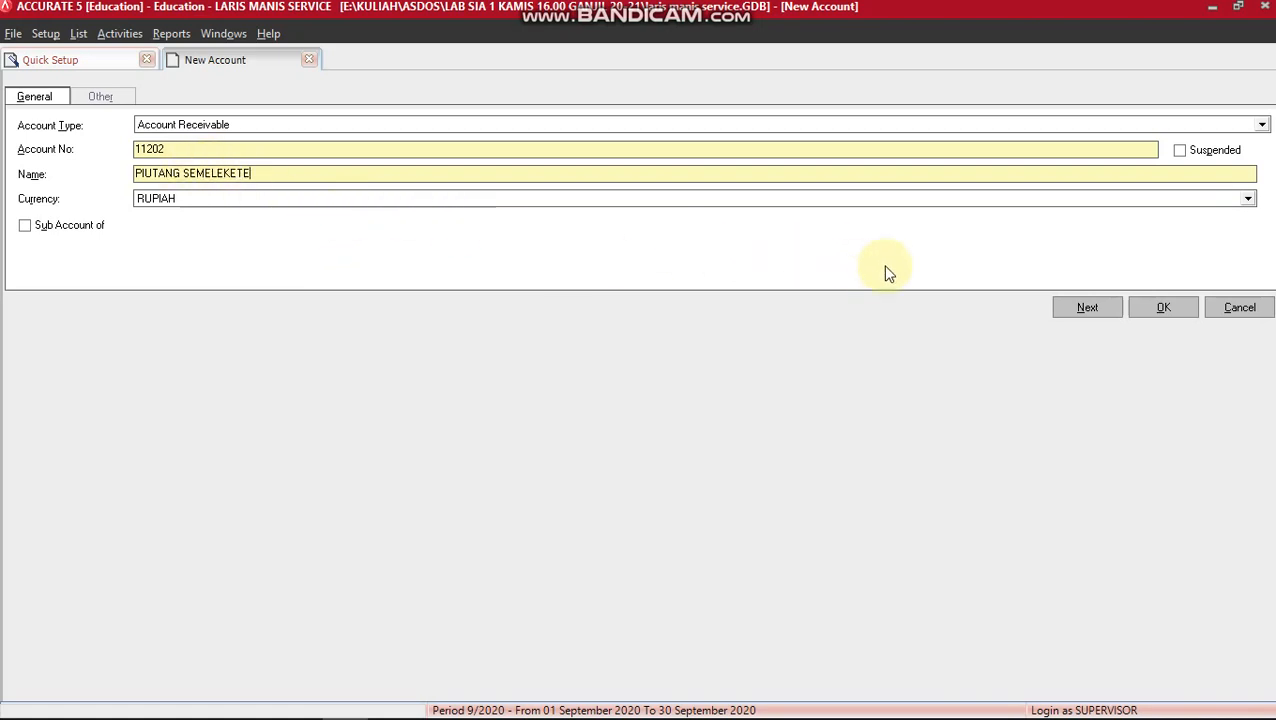
{"action": "left_click", "coordinate": [1087, 308]}
{"action": "key", "text": "alt+Tab"}
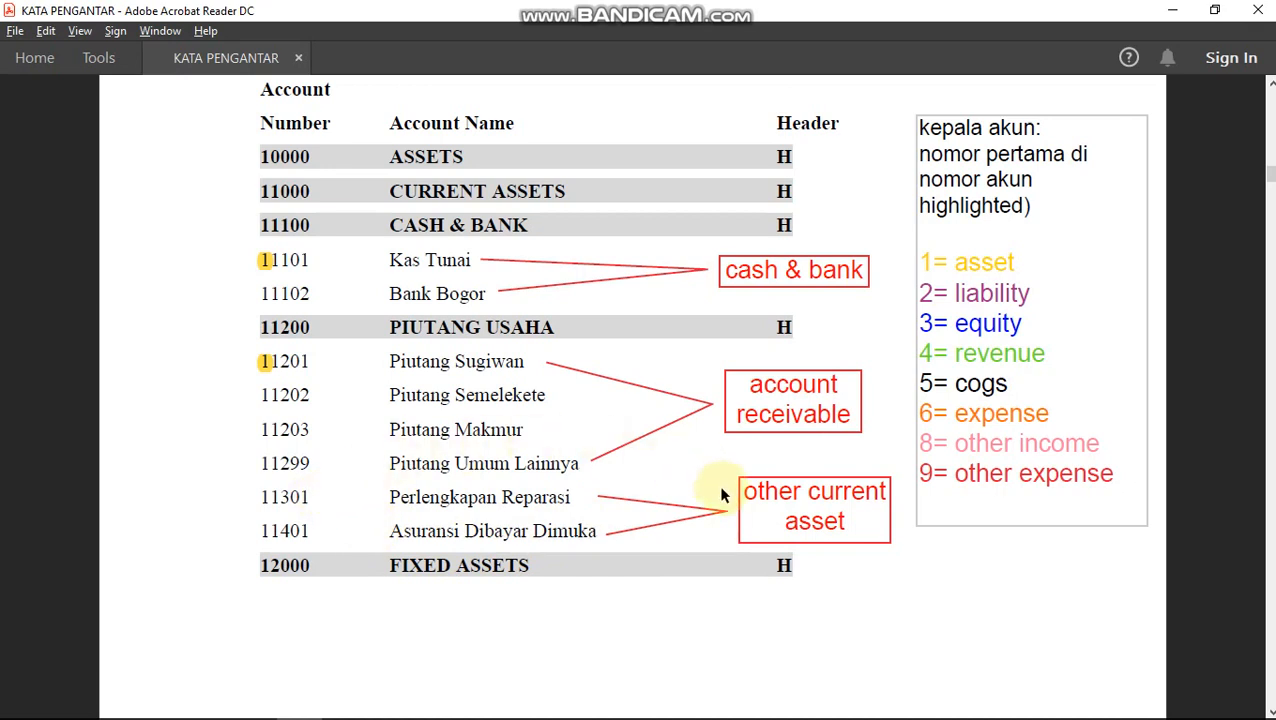
Save Other Current Asset account 11301 PERLENGKAPAN REPARASI, then go back to the PDF list.
{"action": "key", "text": "alt+Tab"}
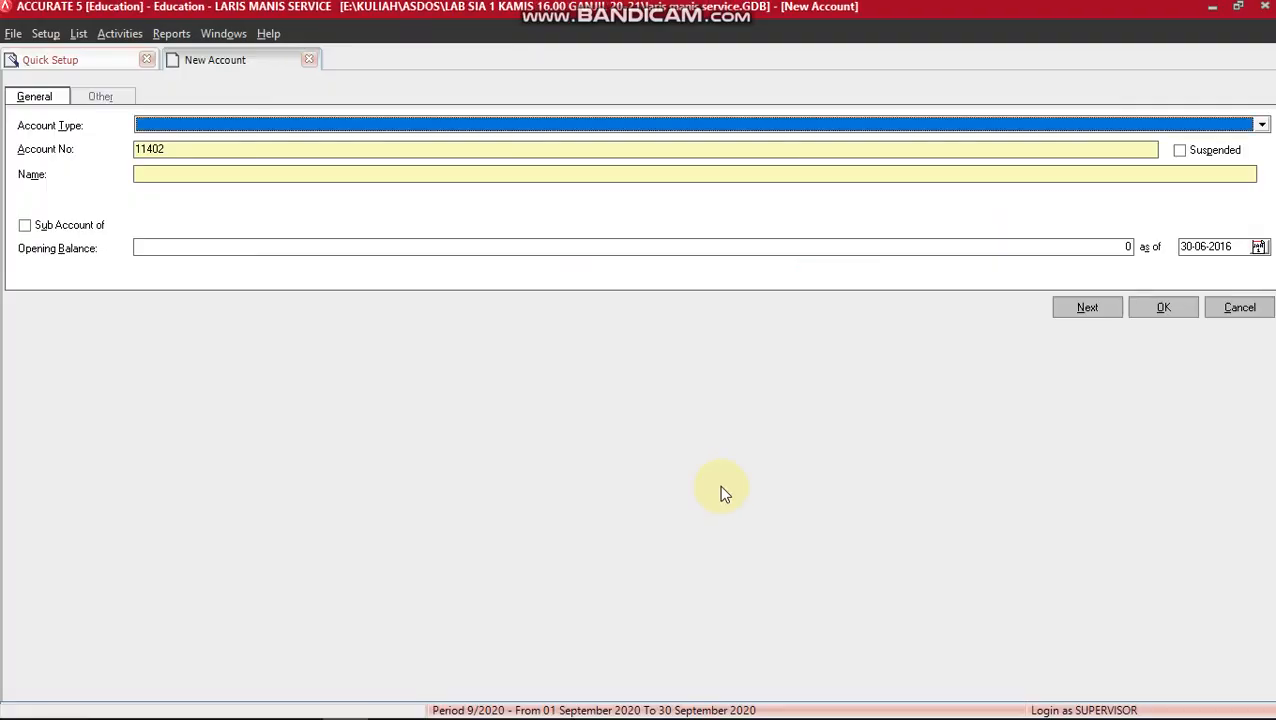
{"action": "type", "text": "Other"}
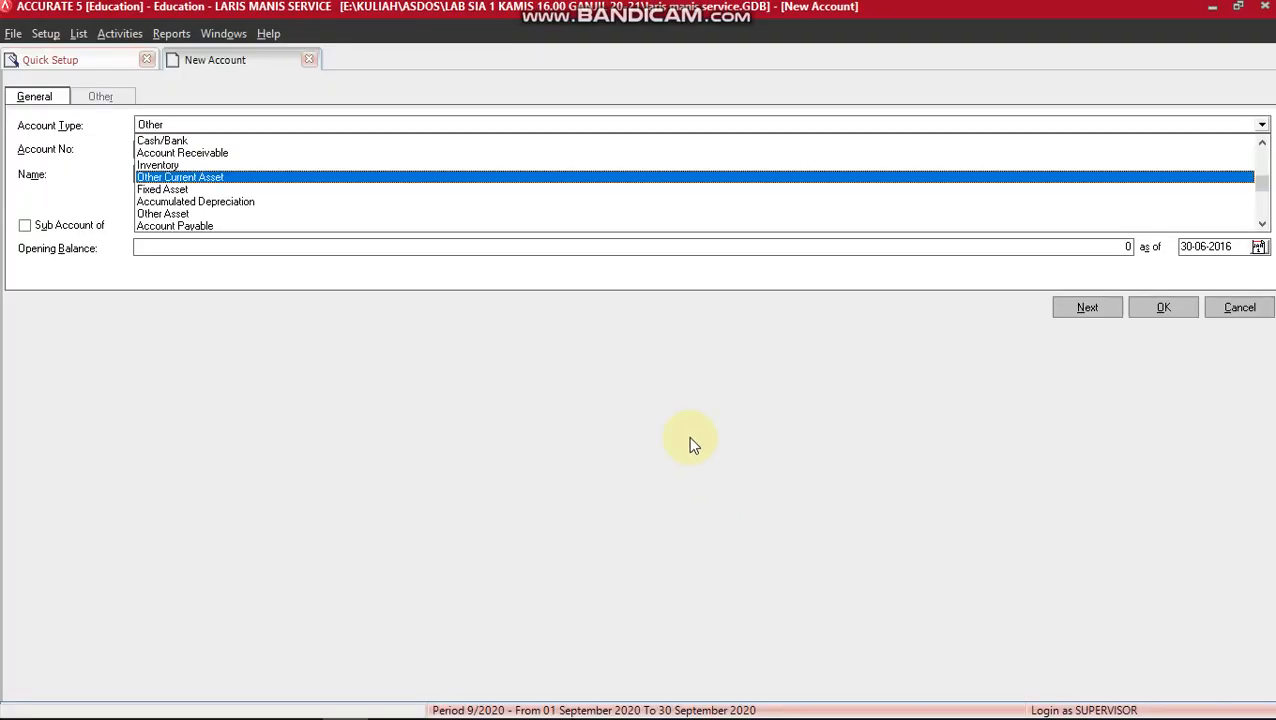
{"action": "left_click", "coordinate": [419, 177]}
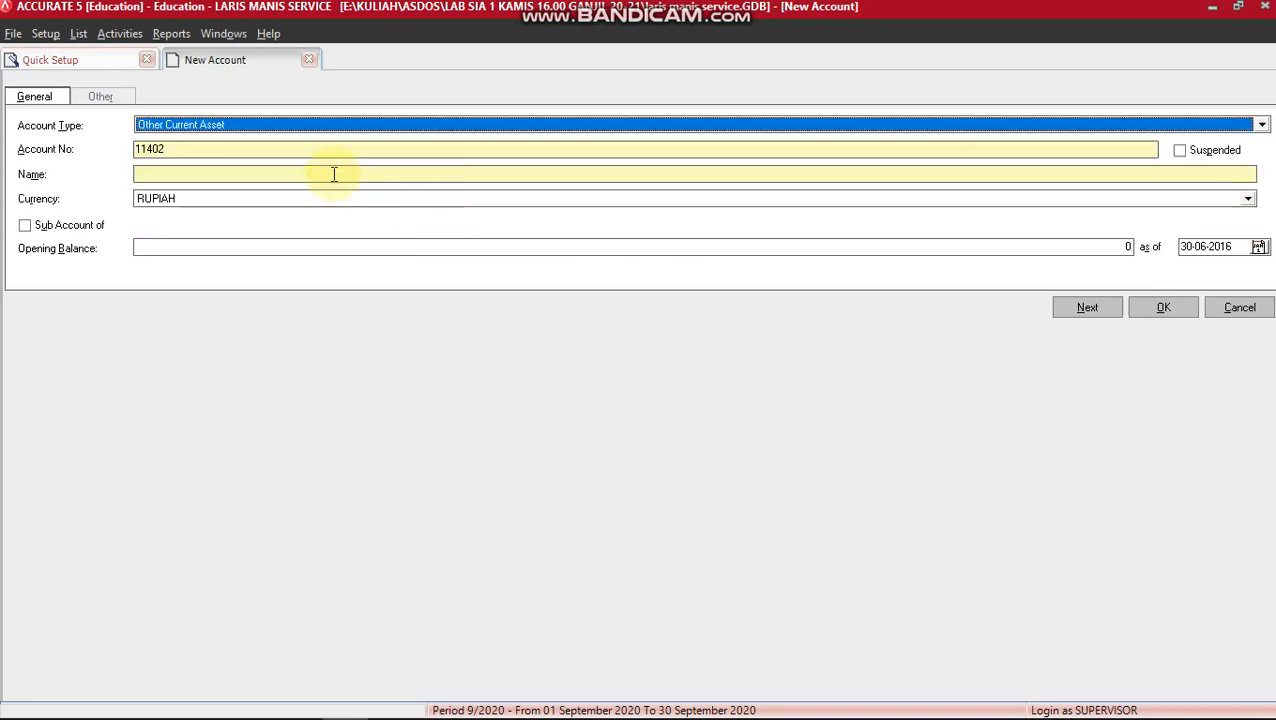
{"action": "left_click", "coordinate": [212, 148]}
{"action": "key", "text": "BackSpace"}
{"action": "key", "text": "BackSpace"}
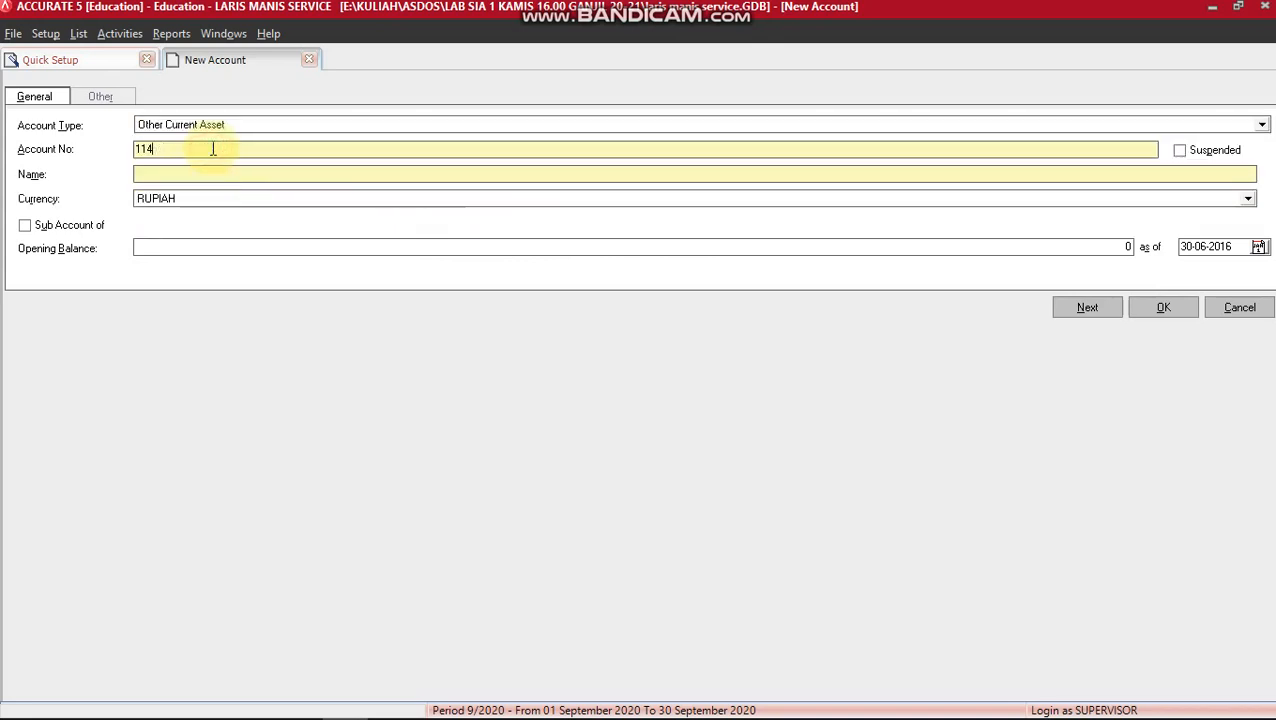
{"action": "key", "text": "BackSpace"}
{"action": "type", "text": "301"}
{"action": "left_click", "coordinate": [146, 176]}
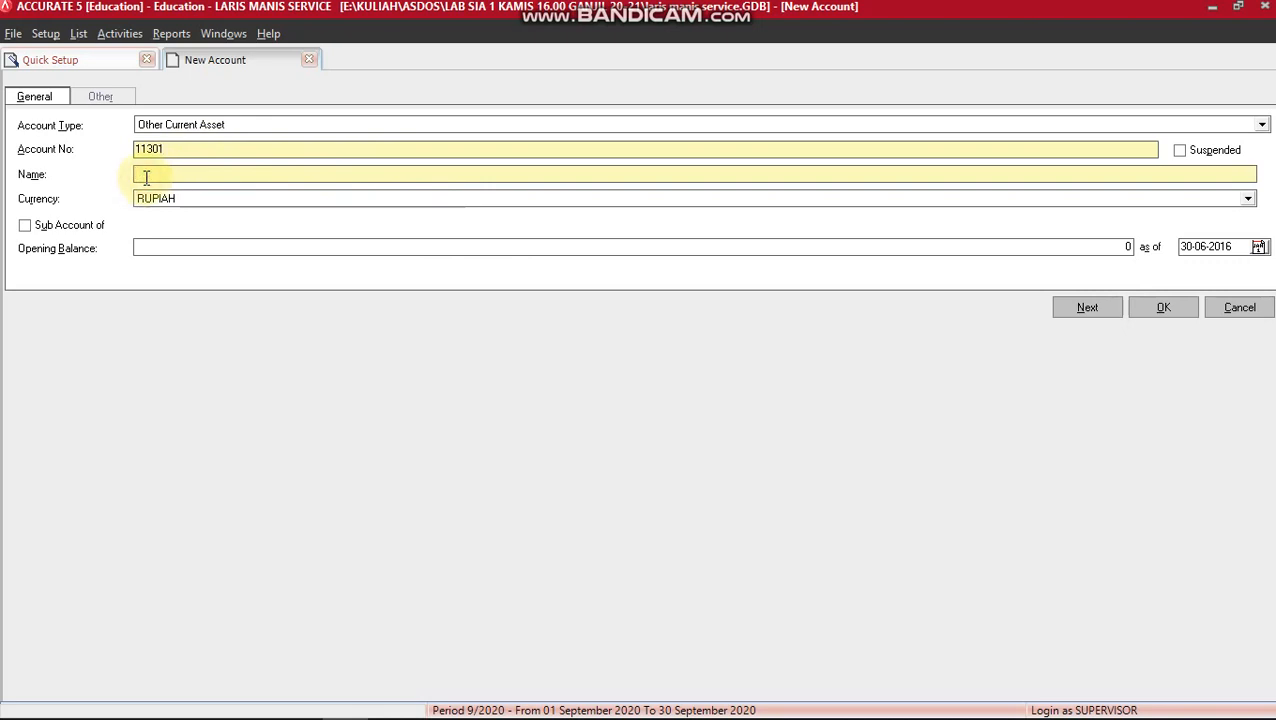
{"action": "type", "text": "PERLENGK"}
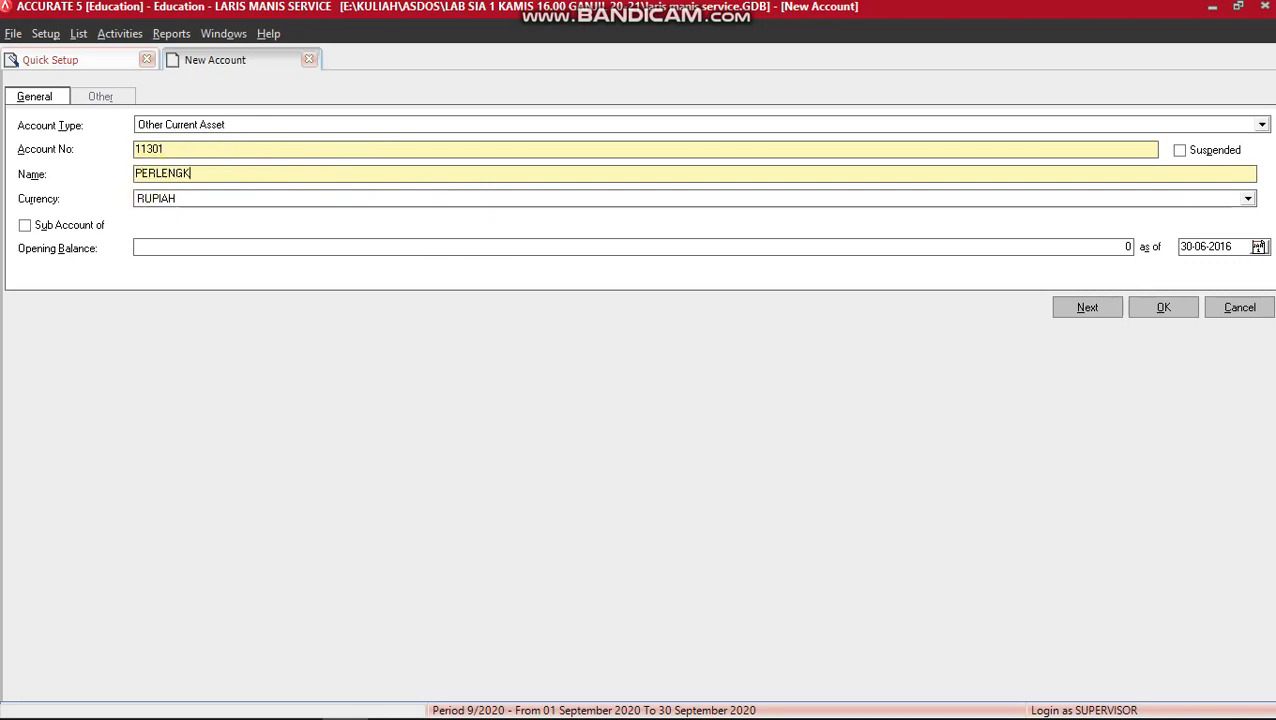
{"action": "type", "text": "P"}
{"action": "key", "text": "BackSpace"}
{"action": "type", "text": "APAN REPARASI"}
{"action": "left_click", "coordinate": [1074, 314]}
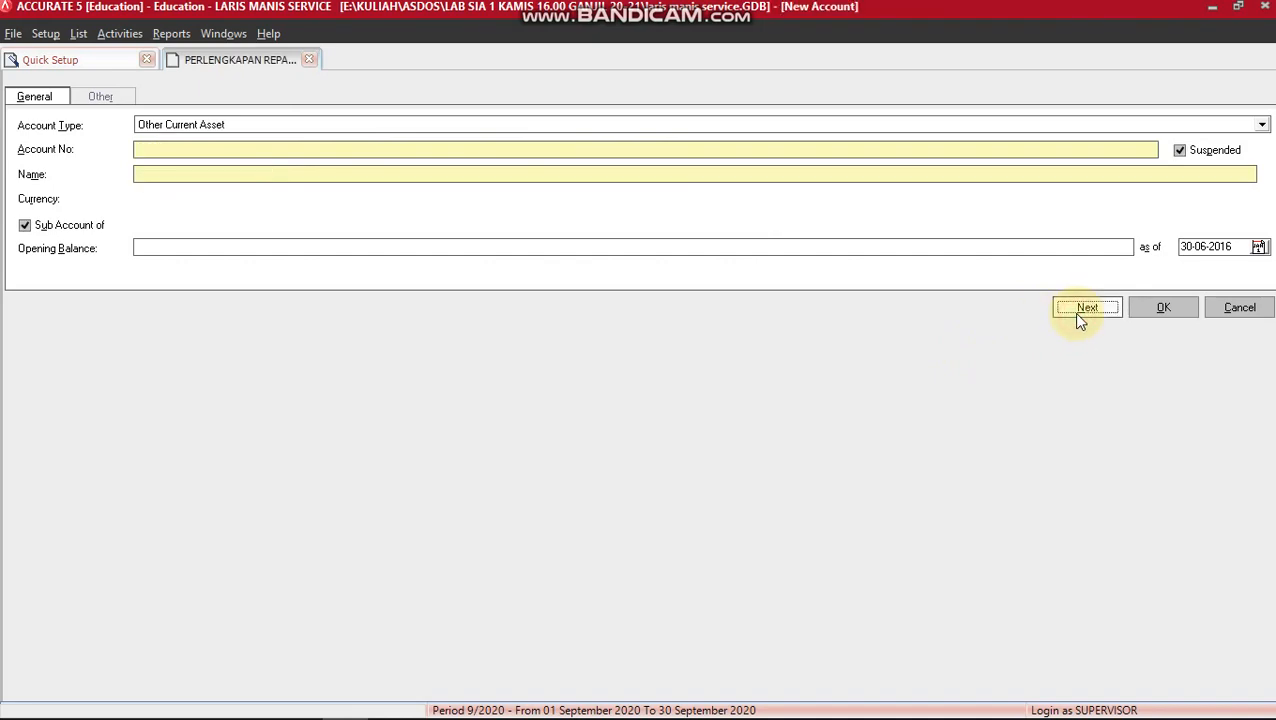
{"action": "key", "text": "alt+Tab"}
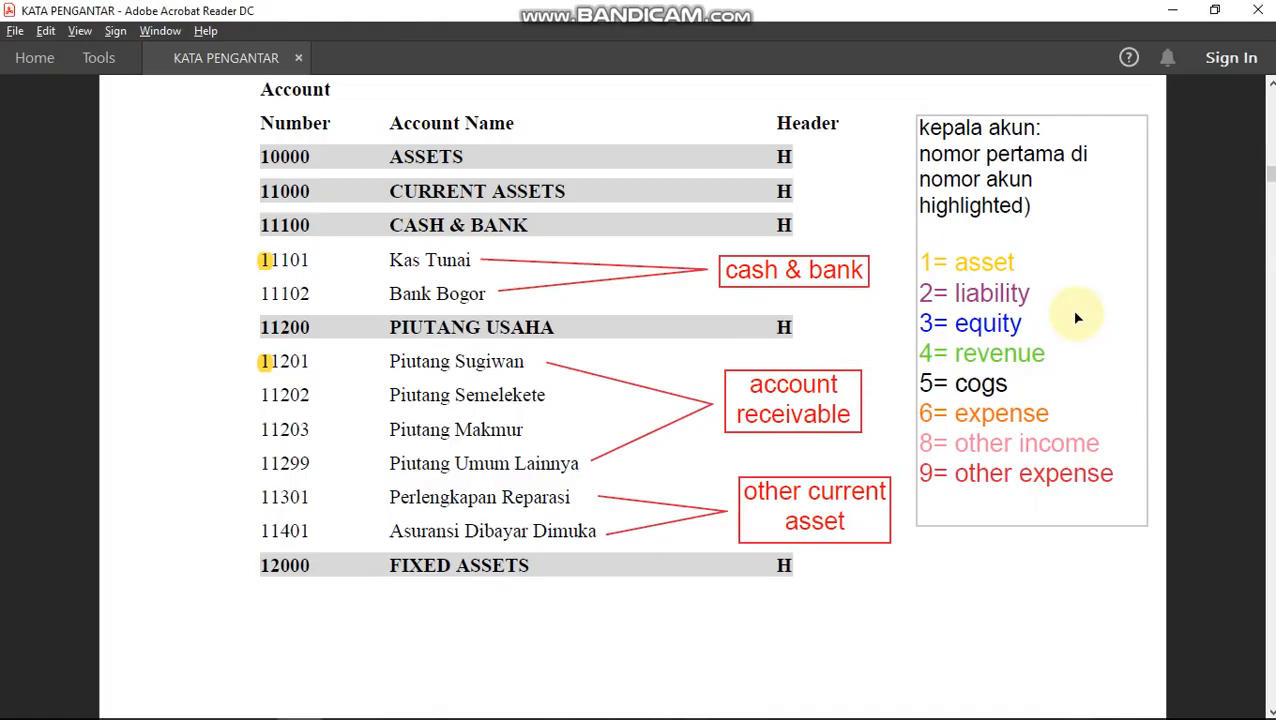
Scroll the account list PDF down to page 14 with the fixed asset accounts.
{"action": "scroll", "coordinate": [873, 540], "scroll_direction": "down", "scroll_amount": 10}
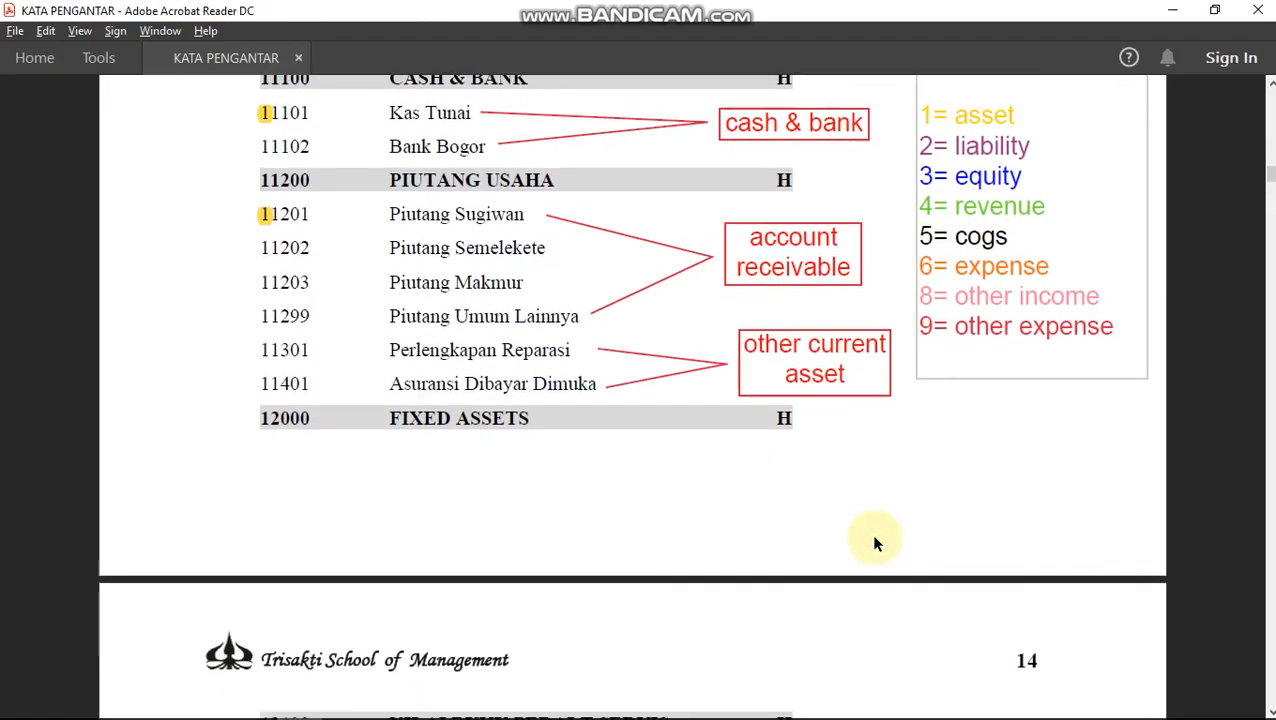
{"action": "scroll", "coordinate": [873, 541], "scroll_direction": "down", "scroll_amount": 2}
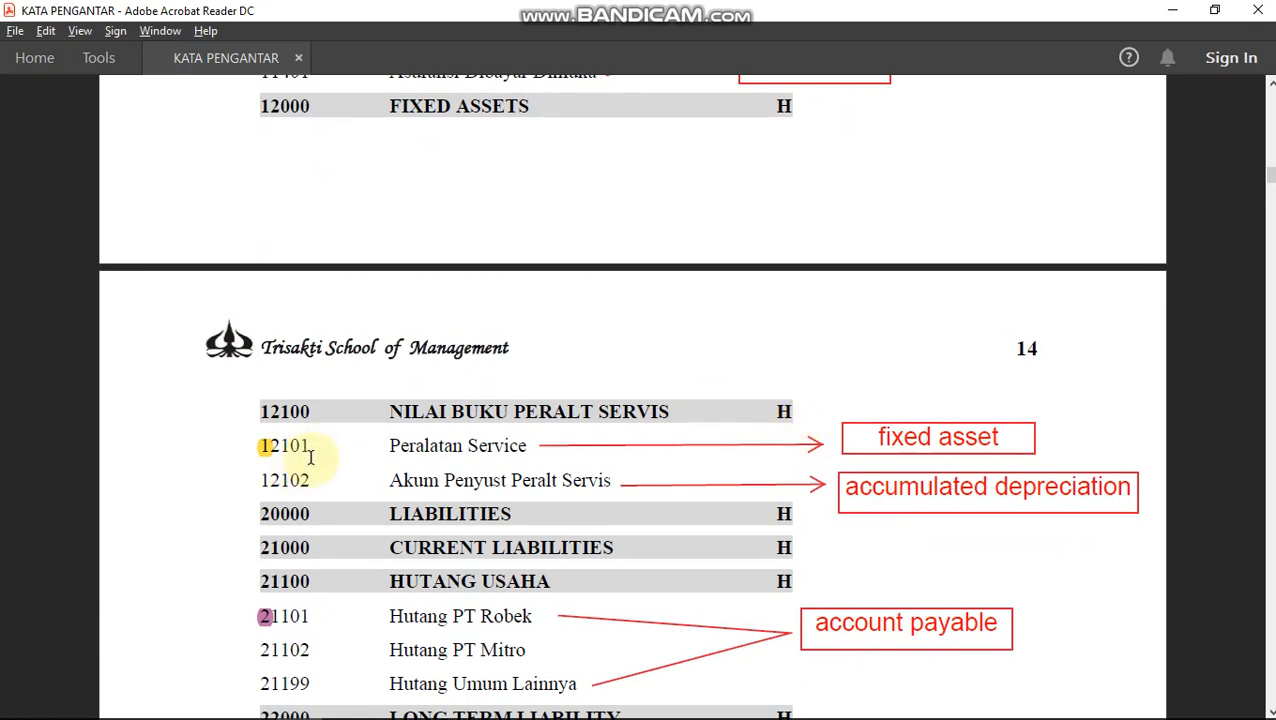
Save Fixed Asset account 12101 PERALATAN SERVICE, leaving a new form proposing 12102.
{"action": "key", "text": "alt+Tab"}
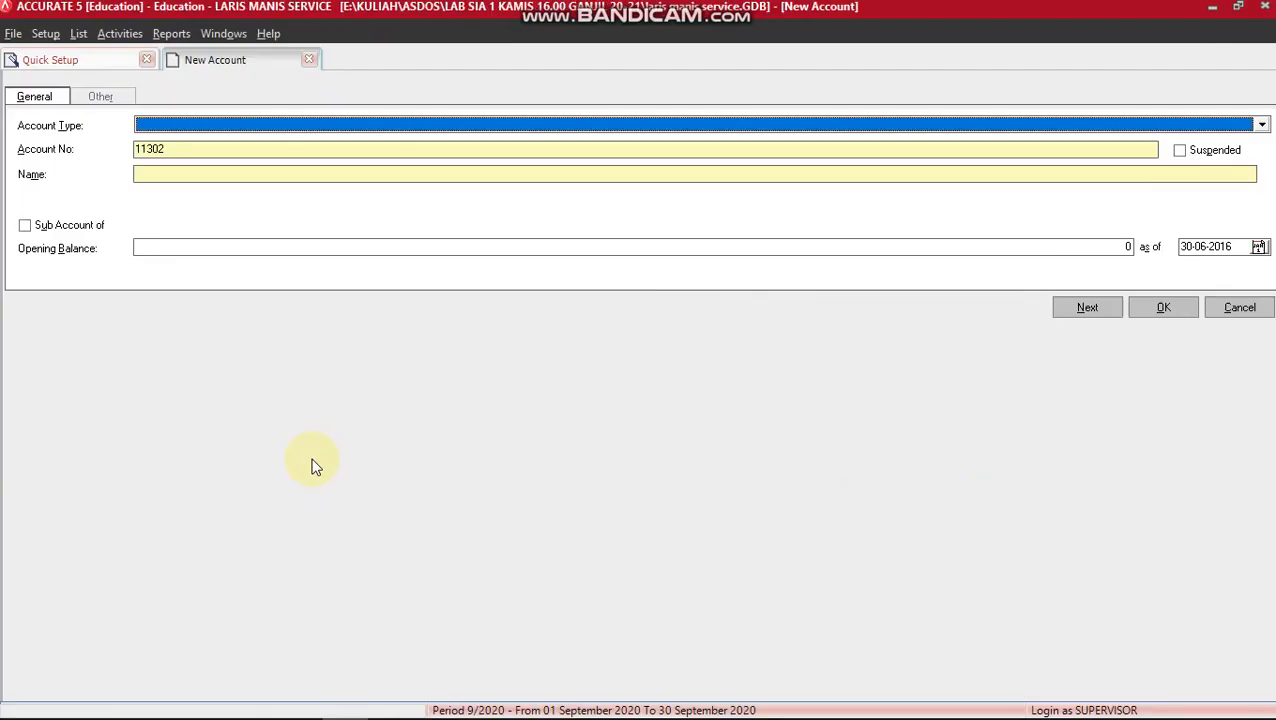
{"action": "type", "text": "Fi"}
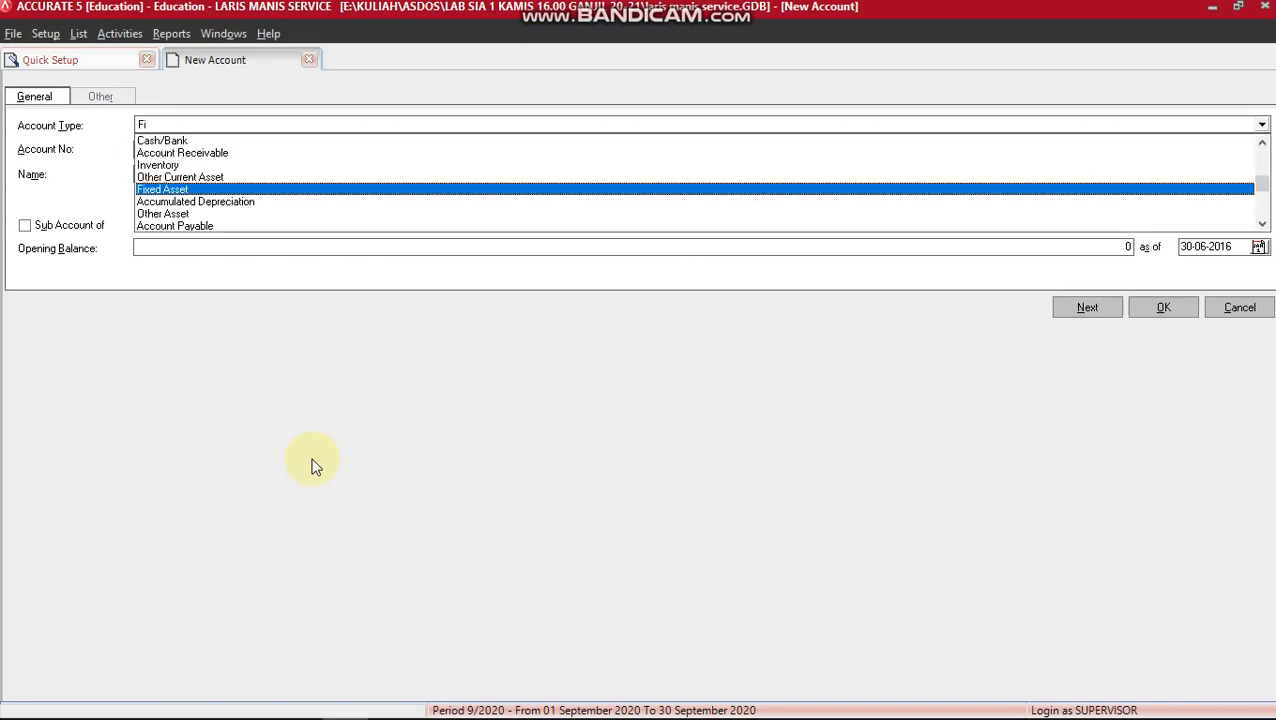
{"action": "type", "text": "xe"}
{"action": "key", "text": "Return"}
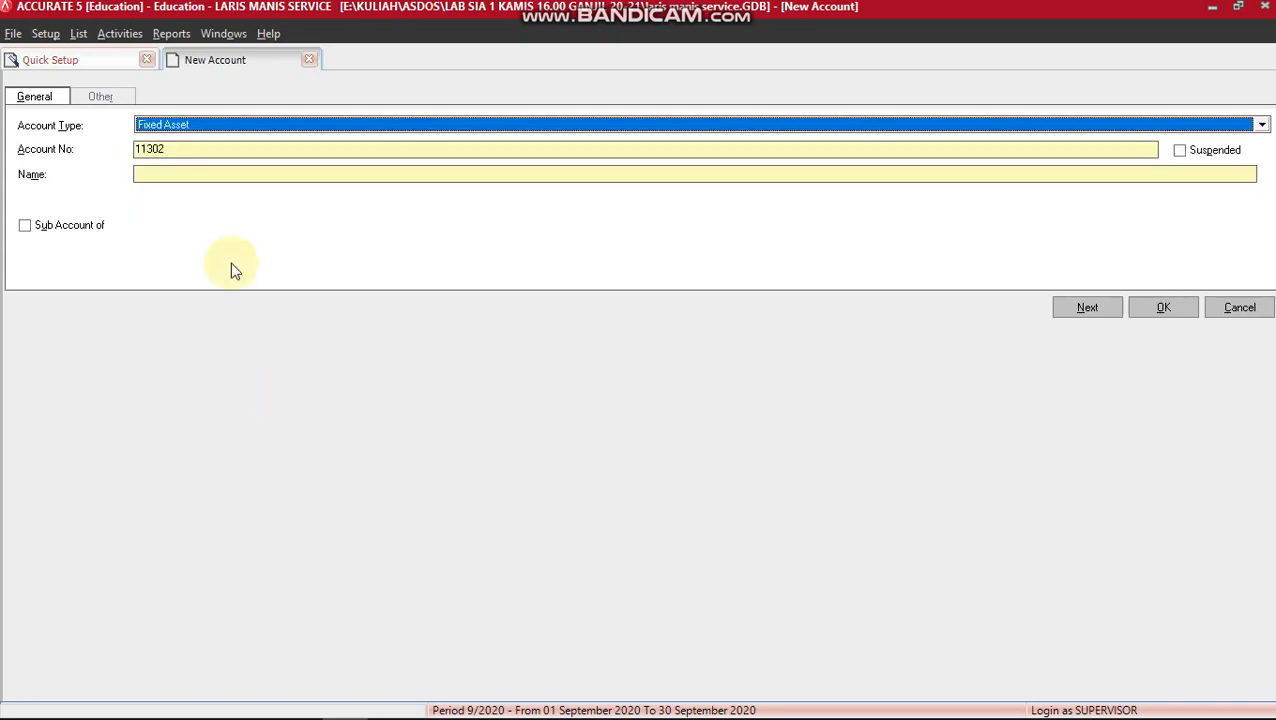
{"action": "left_click", "coordinate": [176, 148]}
{"action": "key", "text": "BackSpace"}
{"action": "key", "text": "BackSpace"}
{"action": "key", "text": "BackSpace"}
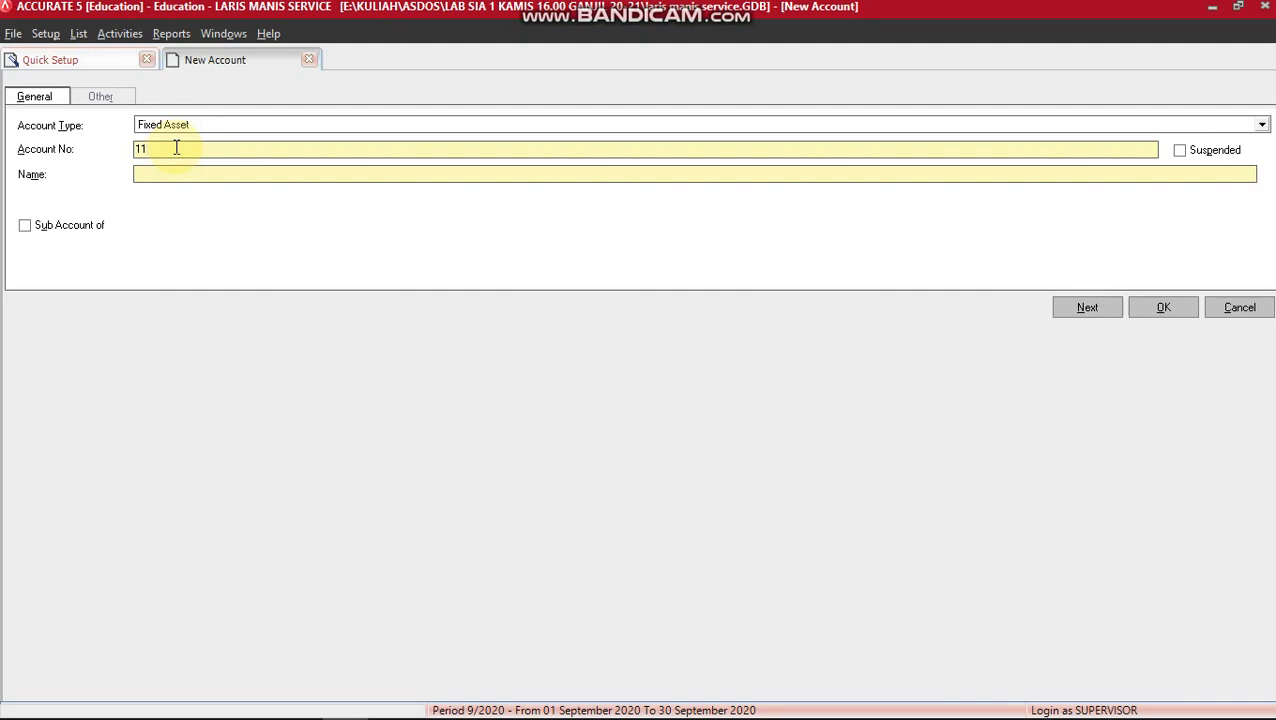
{"action": "type", "text": "2"}
{"action": "key", "text": "BackSpace"}
{"action": "key", "text": "BackSpace"}
{"action": "key", "text": "BackSpace"}
{"action": "type", "text": "12101"}
{"action": "key", "text": "Tab"}
{"action": "key", "text": "Tab"}
{"action": "type", "text": "PERALATAN SERVICE"}
{"action": "left_click", "coordinate": [1079, 309]}
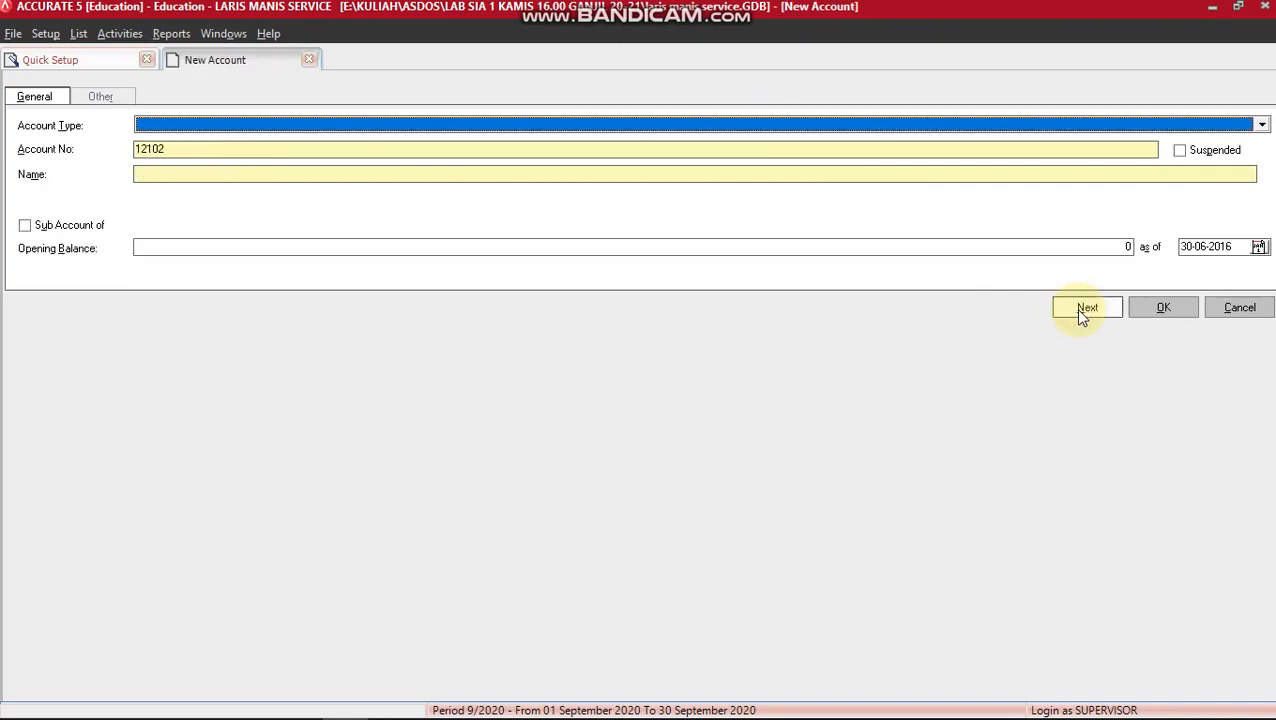
Look up the accumulated depreciation entry in the PDF, then return to the new account form.
{"action": "key", "text": "alt+Tab"}
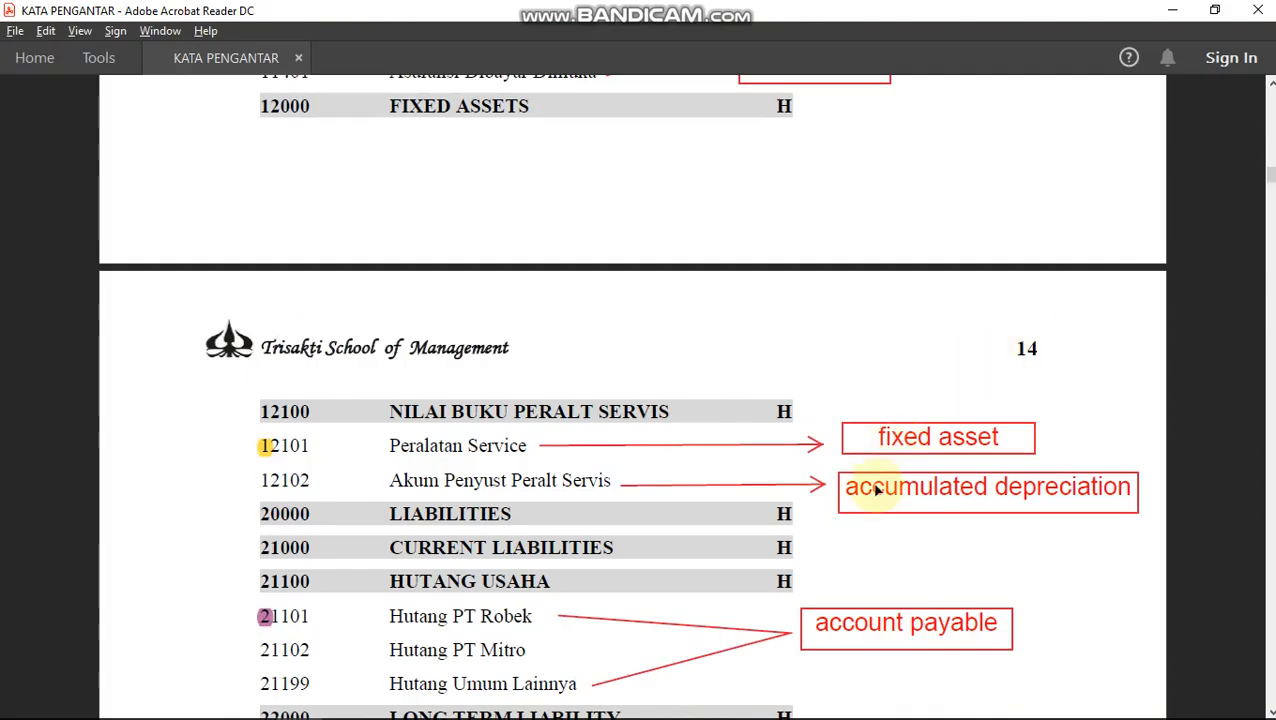
{"action": "scroll", "coordinate": [869, 514], "scroll_direction": "down", "scroll_amount": 3}
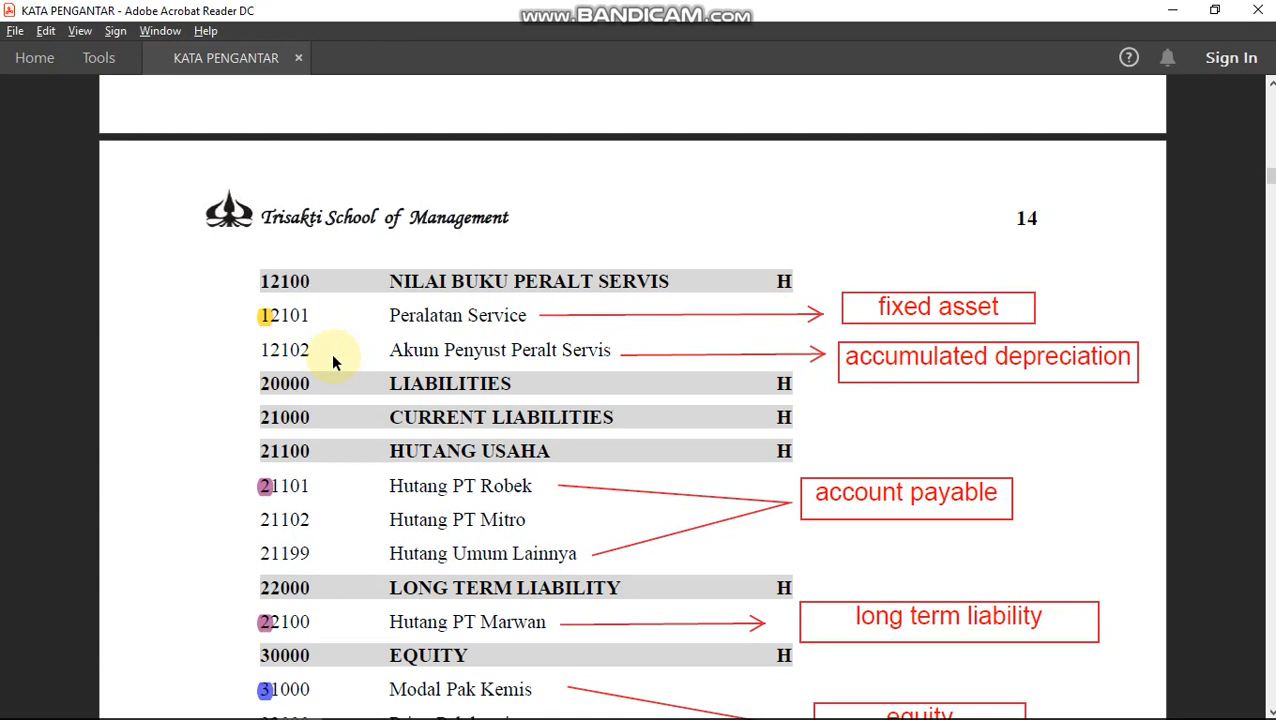
{"action": "key", "text": "alt+Tab"}
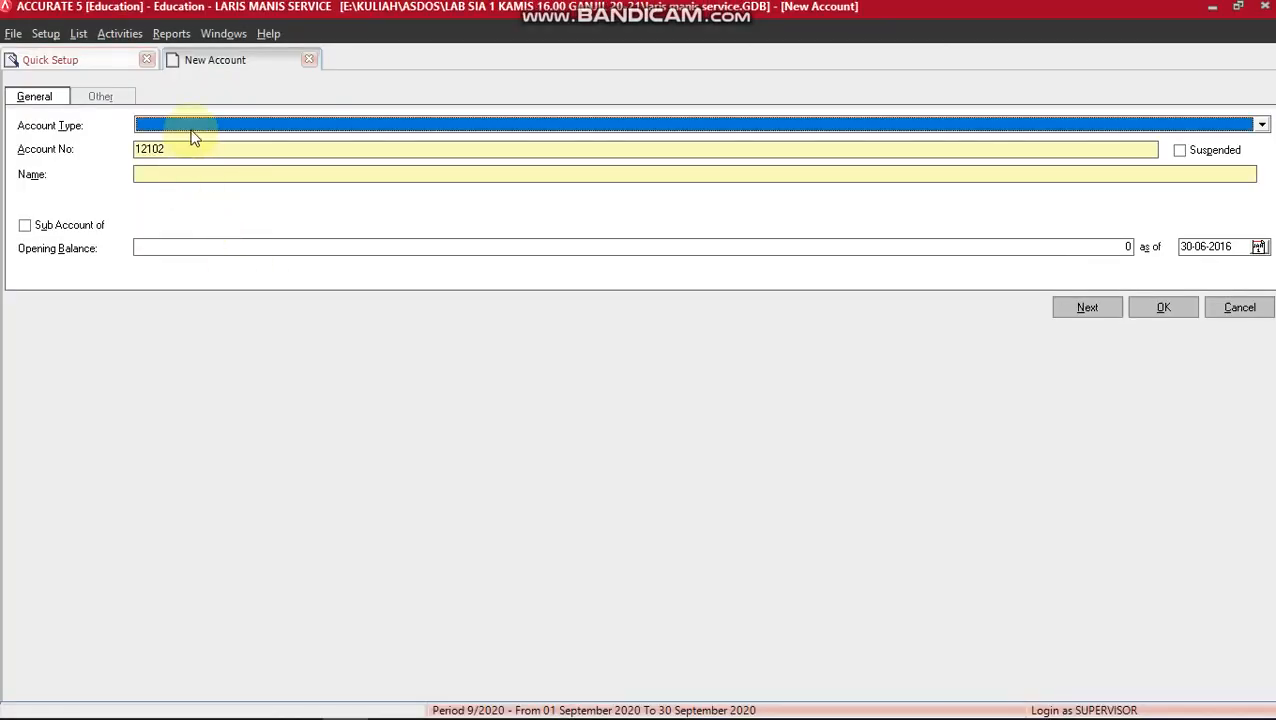
Save Accumulated Depreciation account 12102 AKUM PENYUSUTAN PERALATAN SERVICE.
{"action": "type", "text": "Ac"}
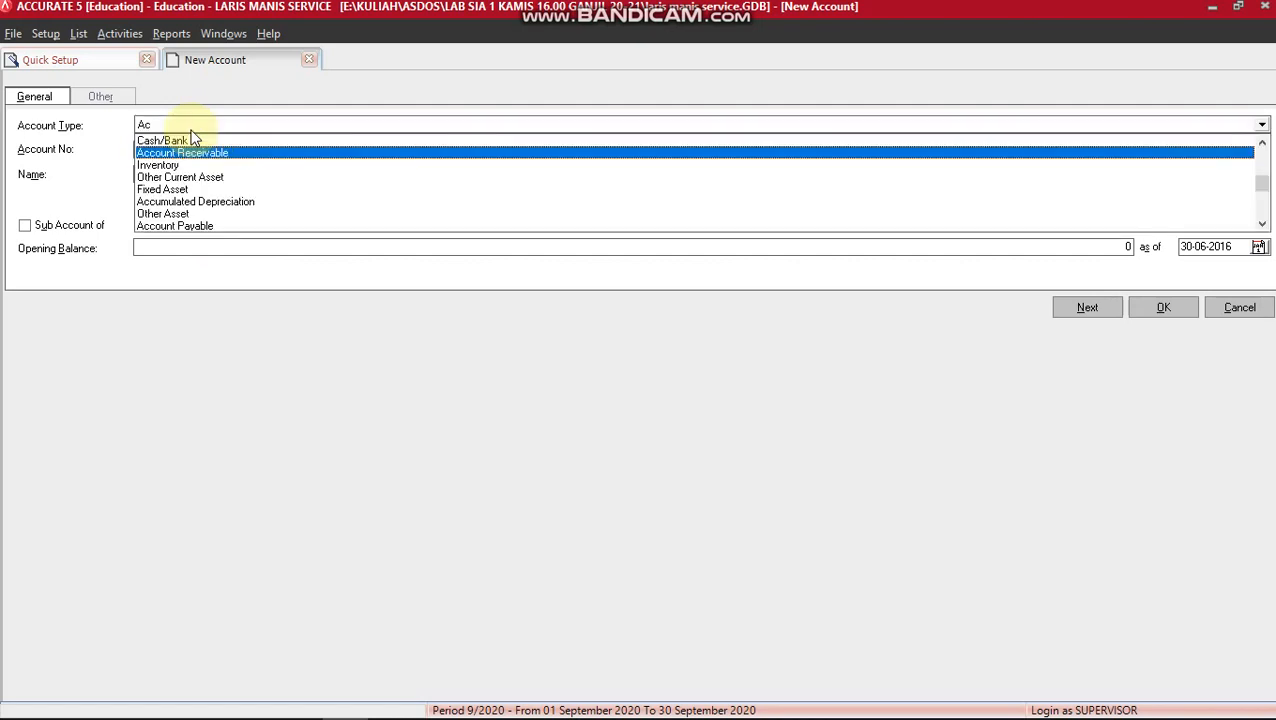
{"action": "type", "text": "cu"}
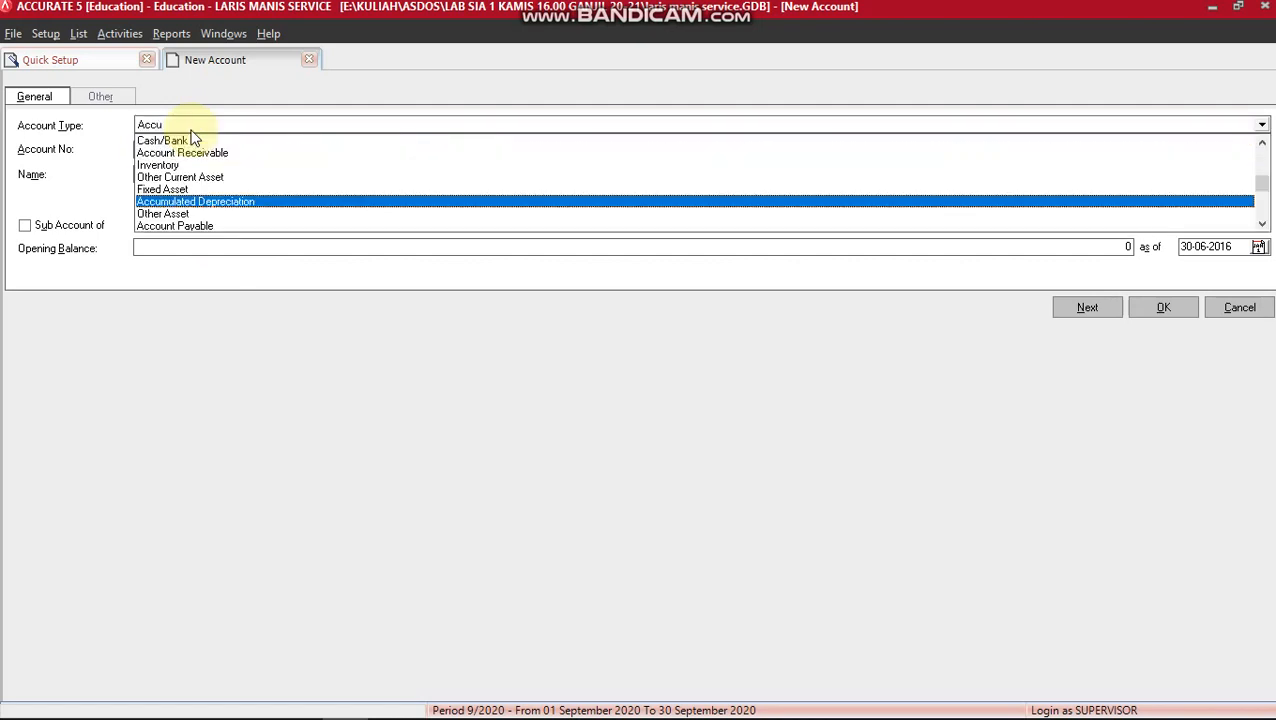
{"action": "key", "text": "Return"}
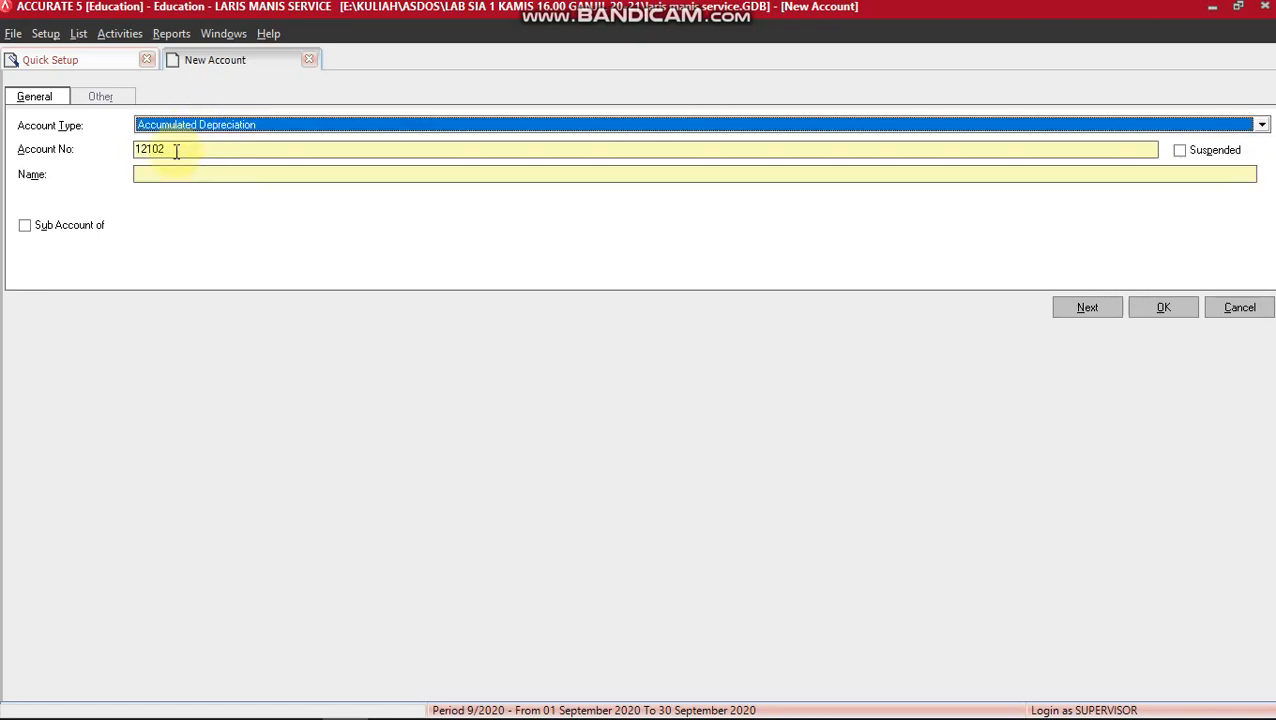
{"action": "left_click", "coordinate": [167, 174]}
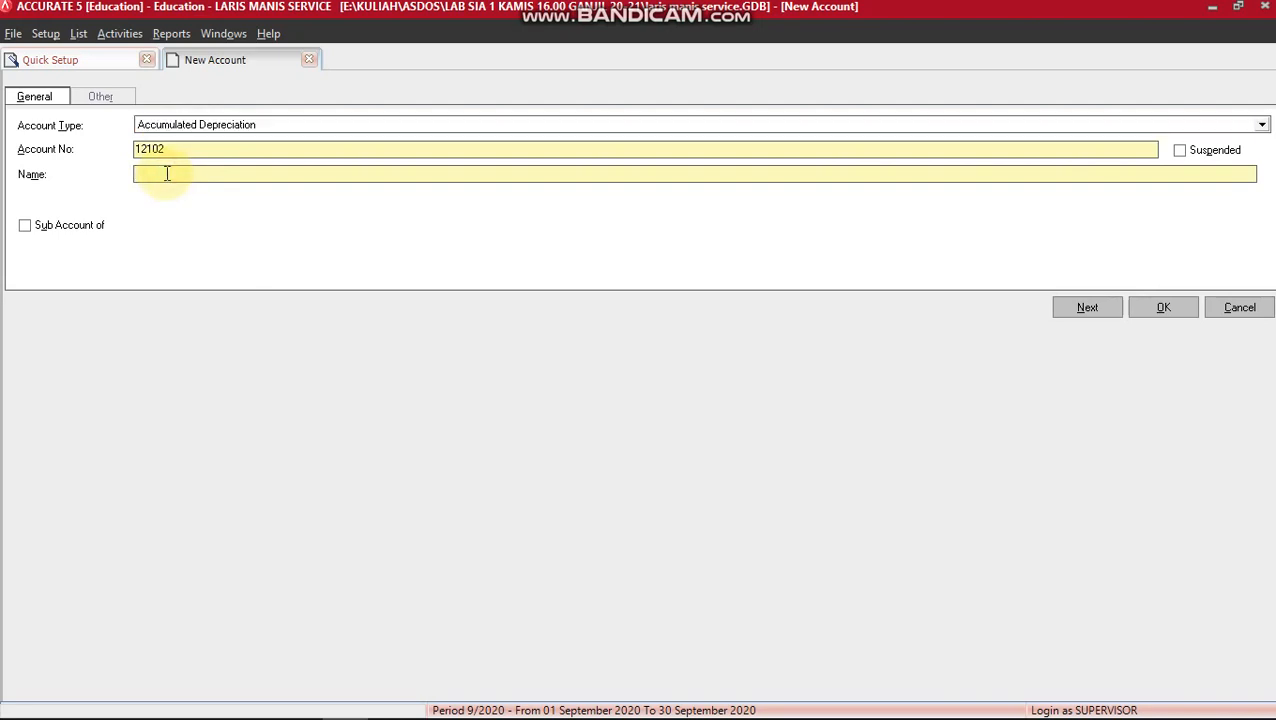
{"action": "type", "text": "AKUM PENYUSUTAN PERALATAN SERVICE"}
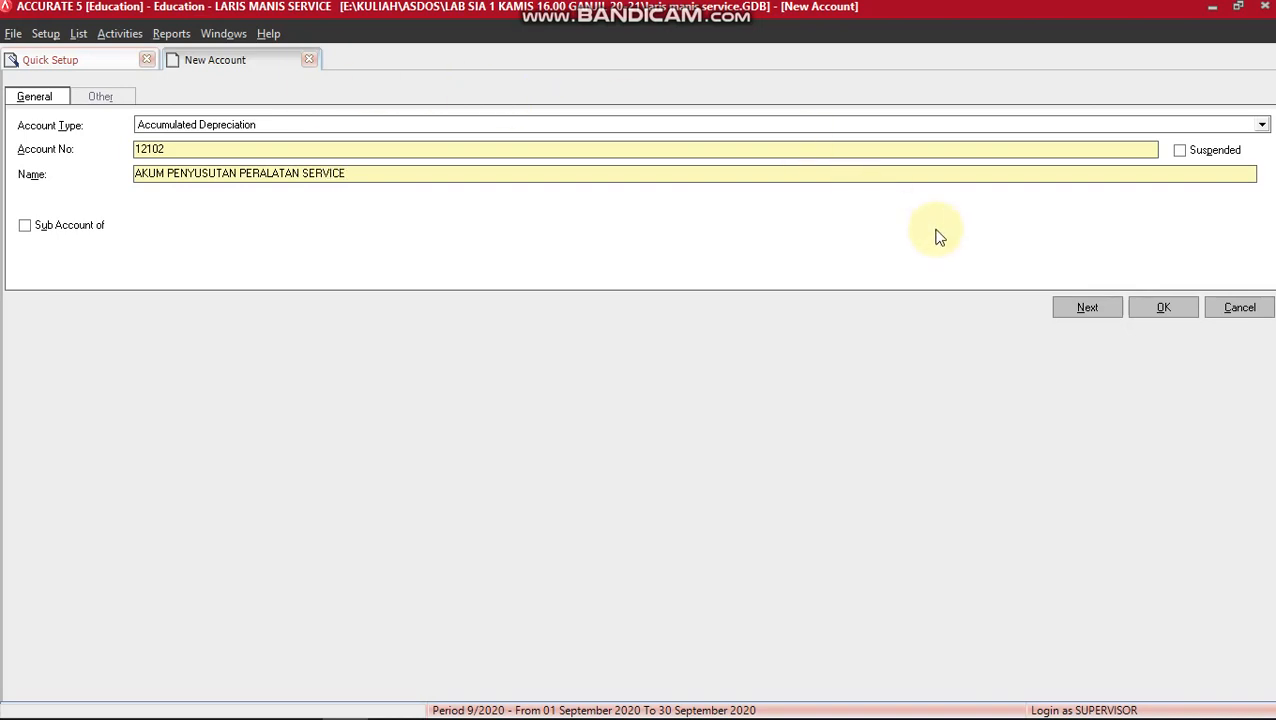
{"action": "left_click", "coordinate": [1092, 310]}
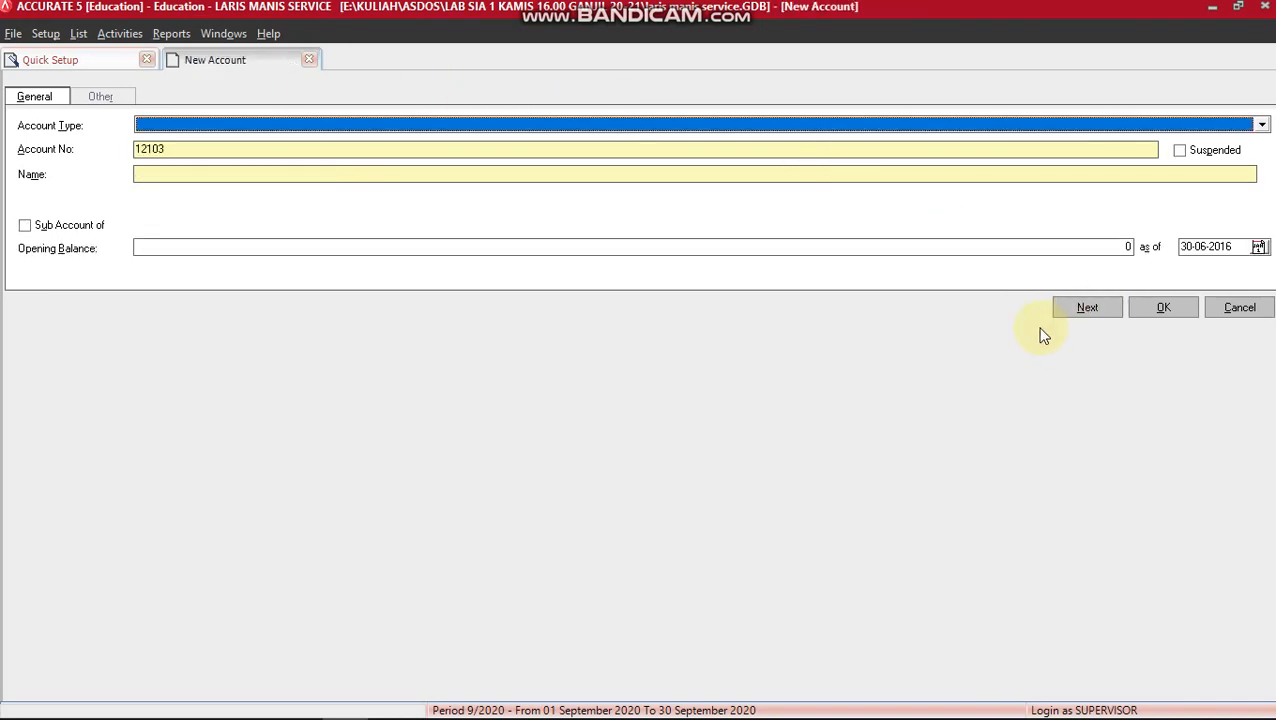
Scroll the account list PDF down to the liabilities, starting with 21101 Hutang PT Robek.
{"action": "key", "text": "alt+Tab"}
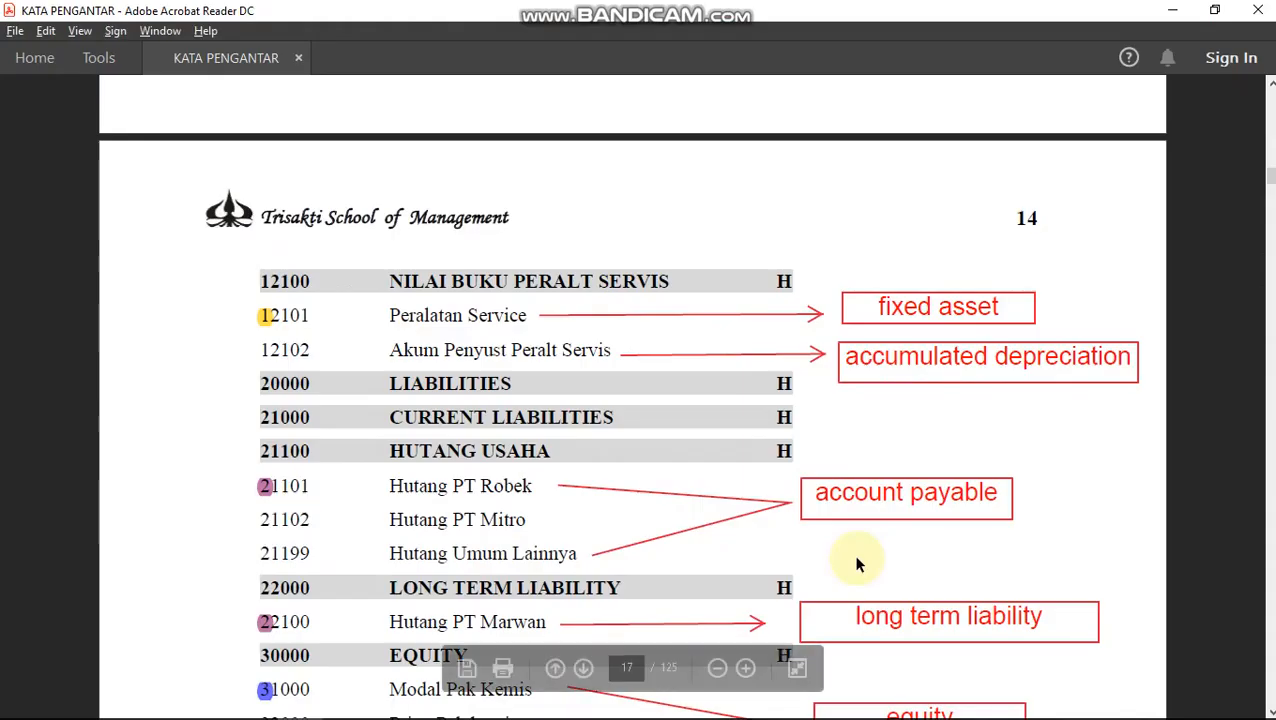
{"action": "scroll", "coordinate": [797, 558], "scroll_direction": "down", "scroll_amount": 3}
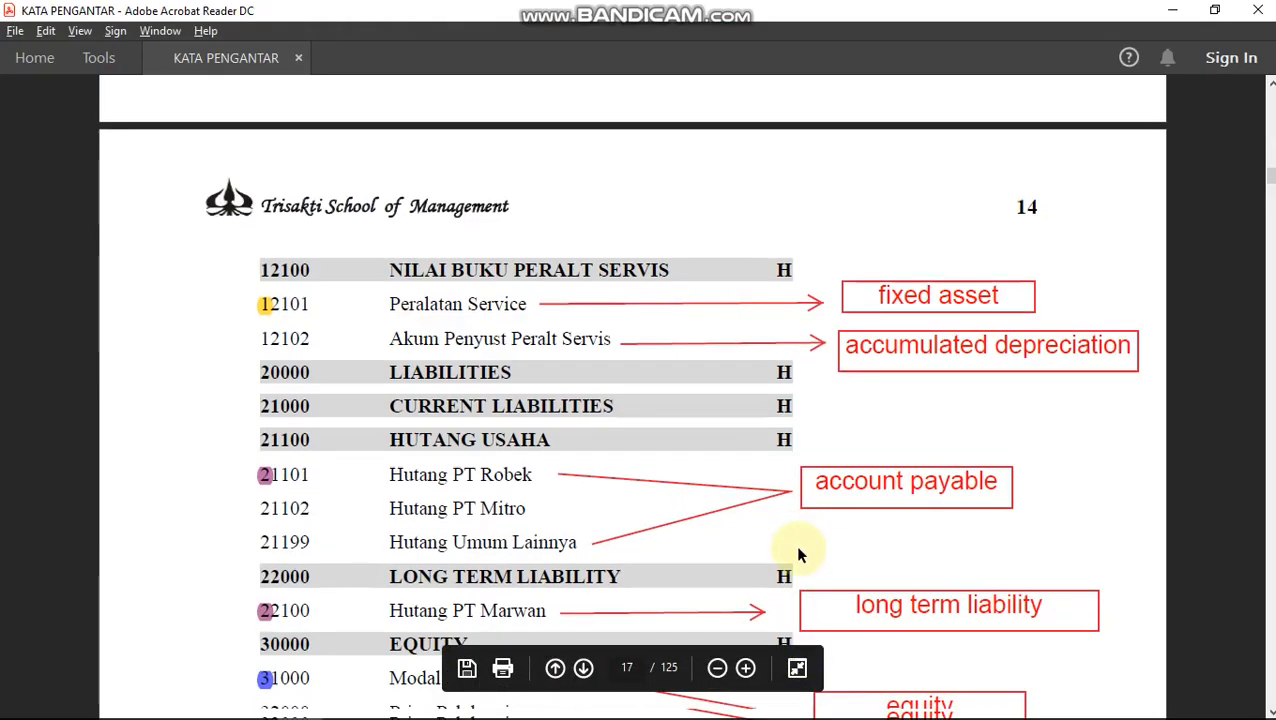
{"action": "scroll", "coordinate": [797, 556], "scroll_direction": "down", "scroll_amount": 2}
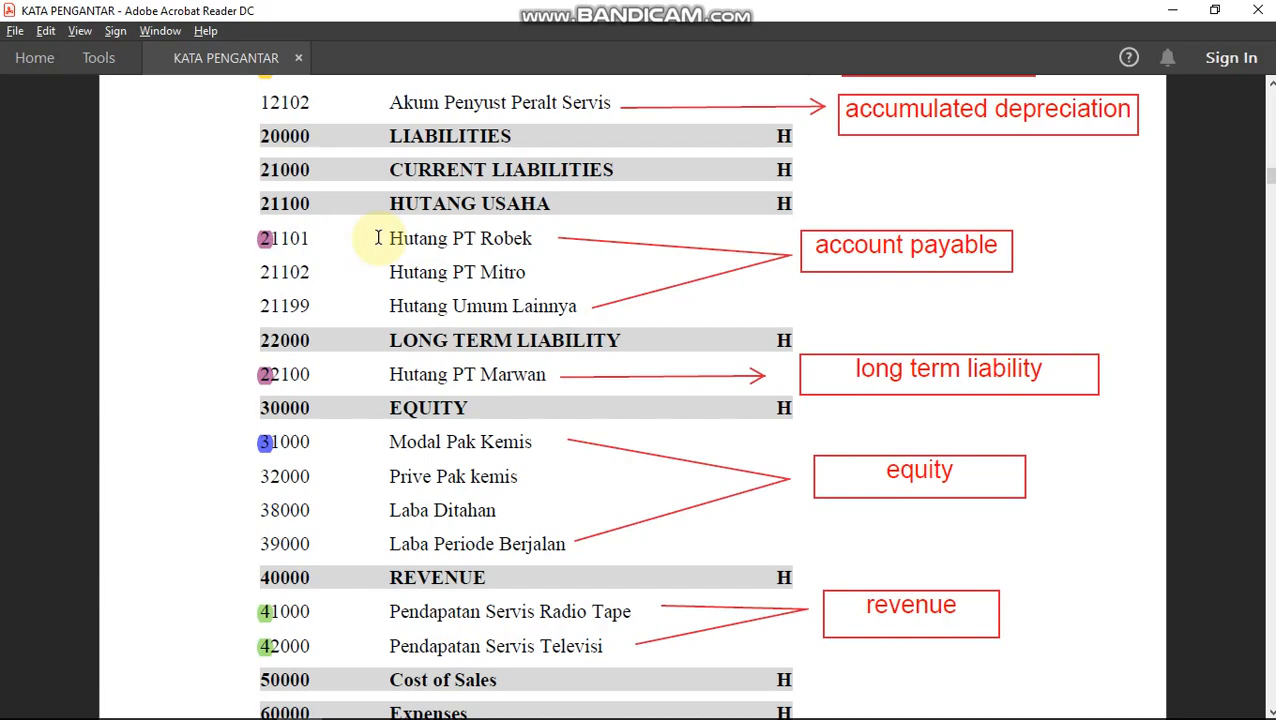
Save Account Payable account 21101 named HUTANG PT ROBEK, then bring the chart-of-accounts PDF forward.
{"action": "key", "text": "alt+Tab"}
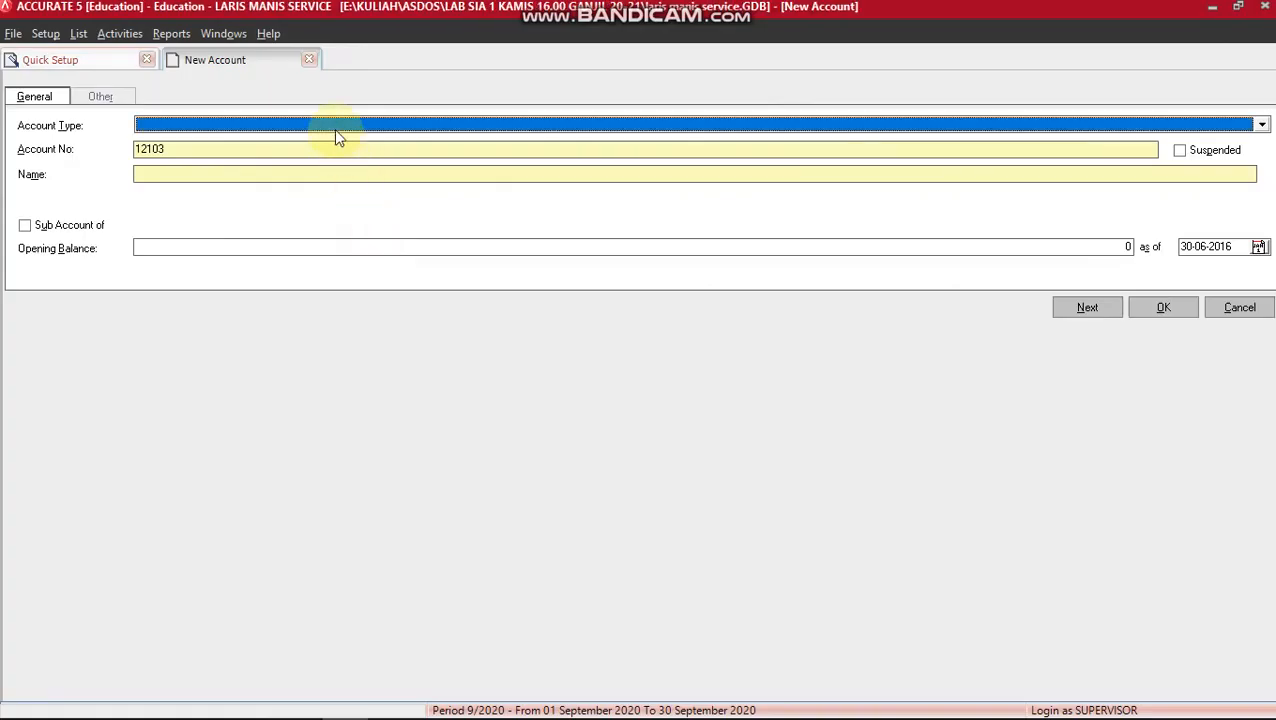
{"action": "type", "text": "Account"}
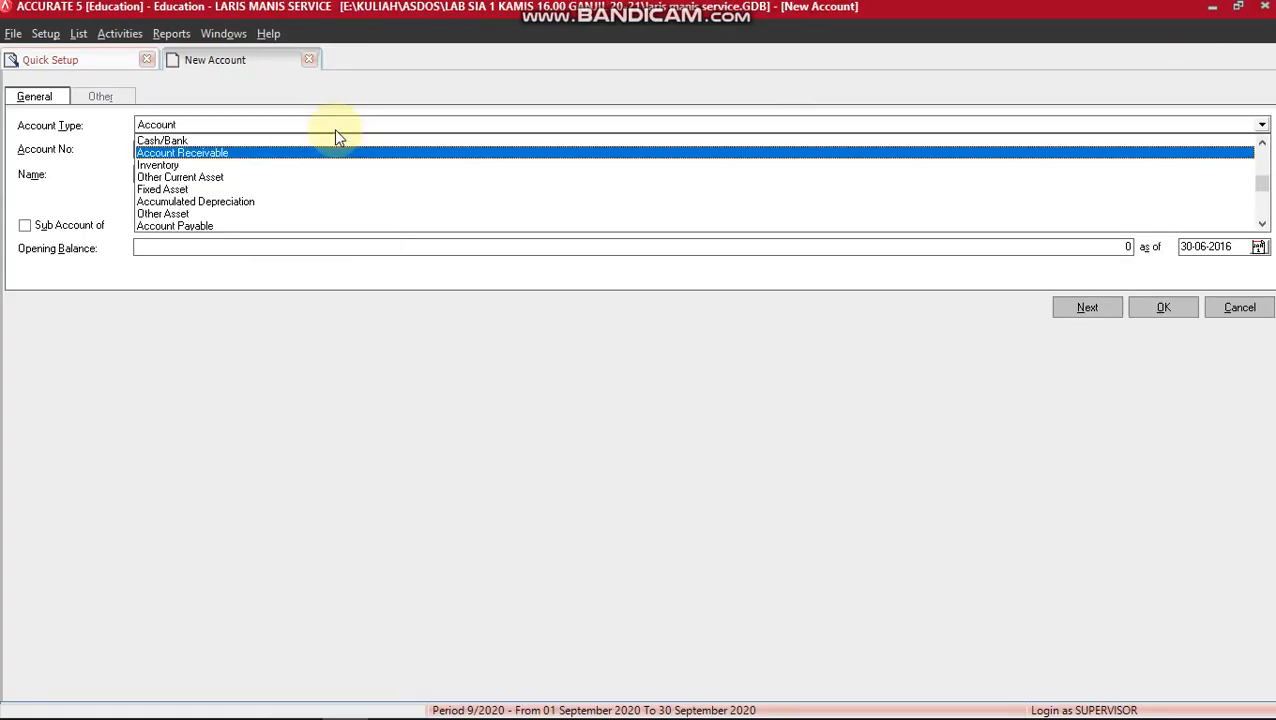
{"action": "type", "text": " P"}
{"action": "key", "text": "Return"}
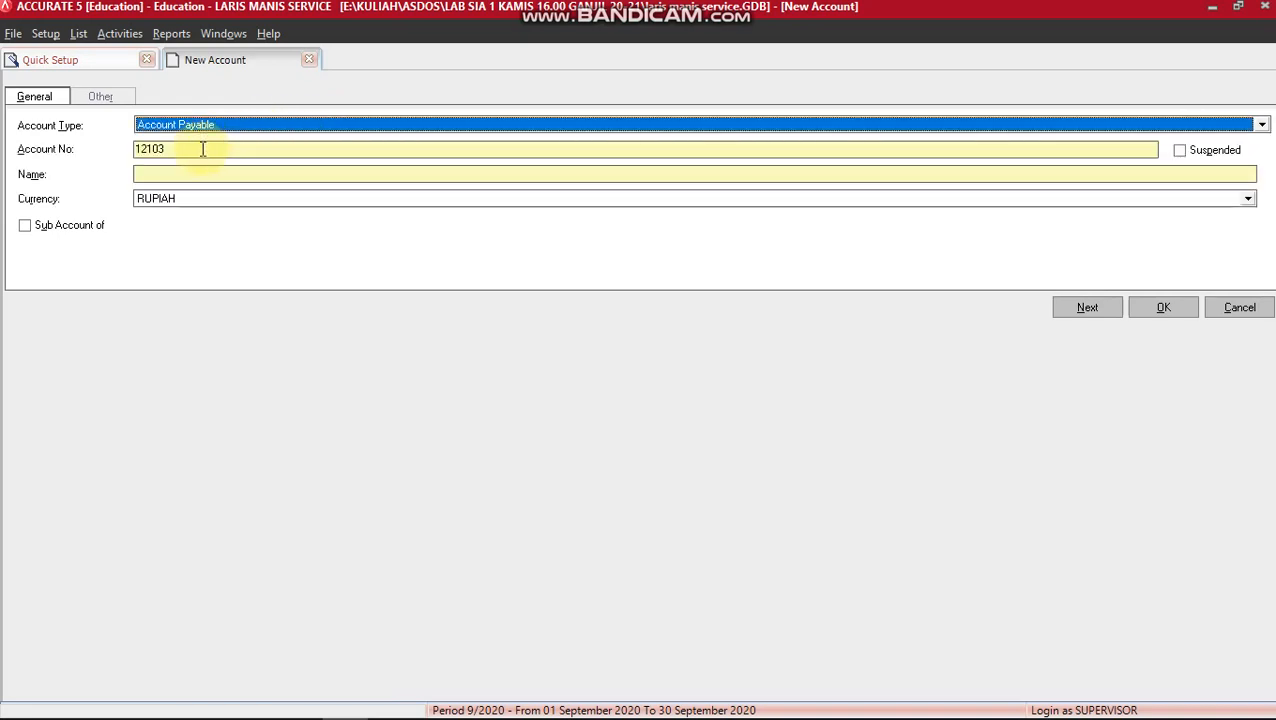
{"action": "key", "text": "Tab"}
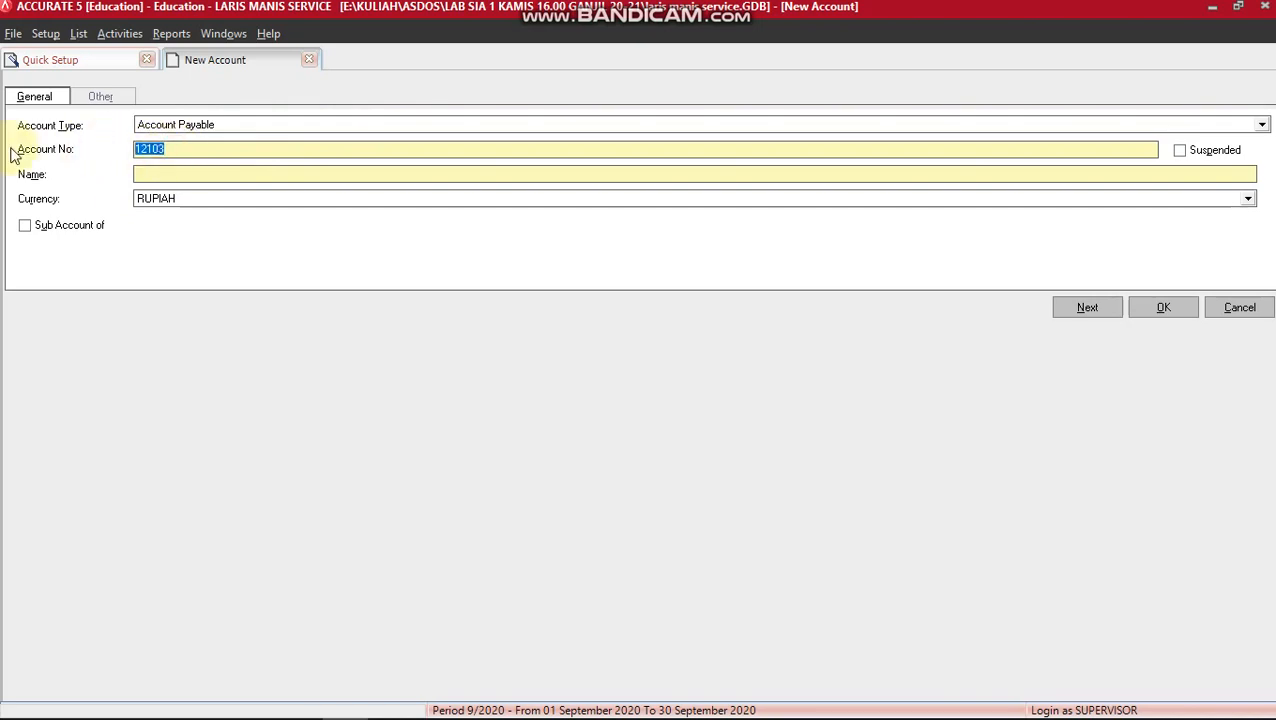
{"action": "type", "text": "21101"}
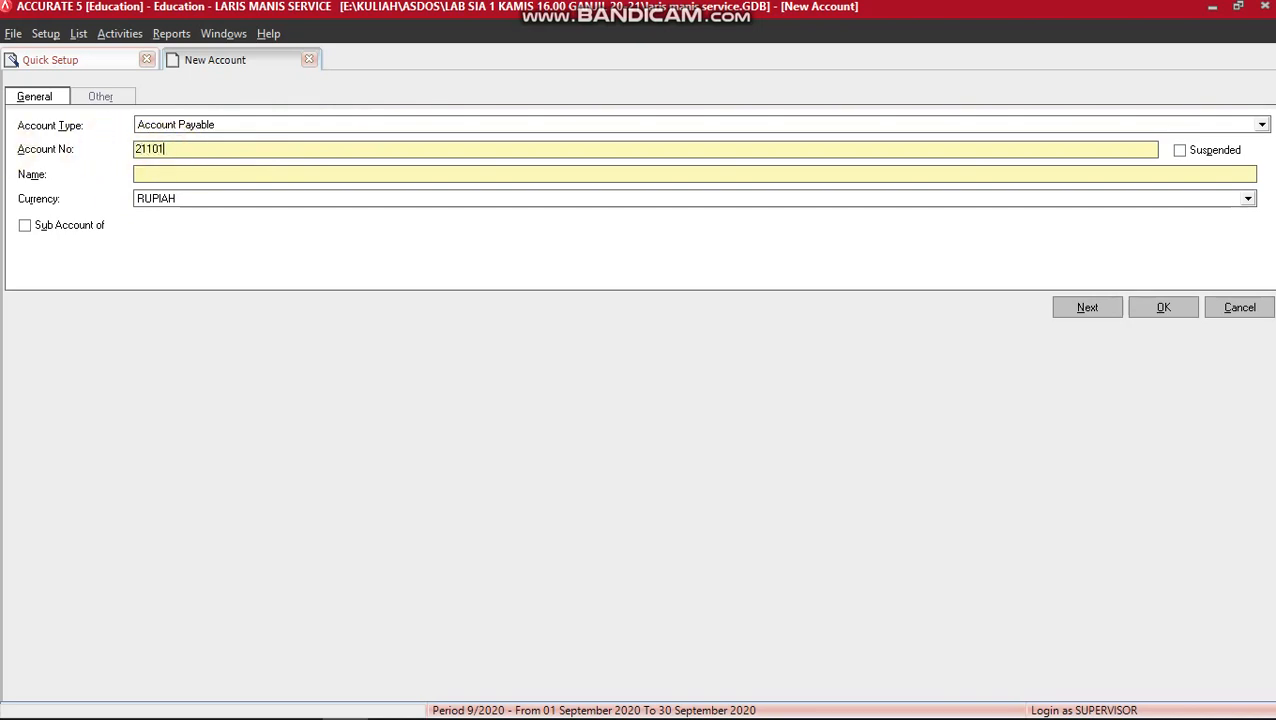
{"action": "key", "text": "Tab"}
{"action": "key", "text": "Tab"}
{"action": "type", "text": "HUTANG PT ROBEK"}
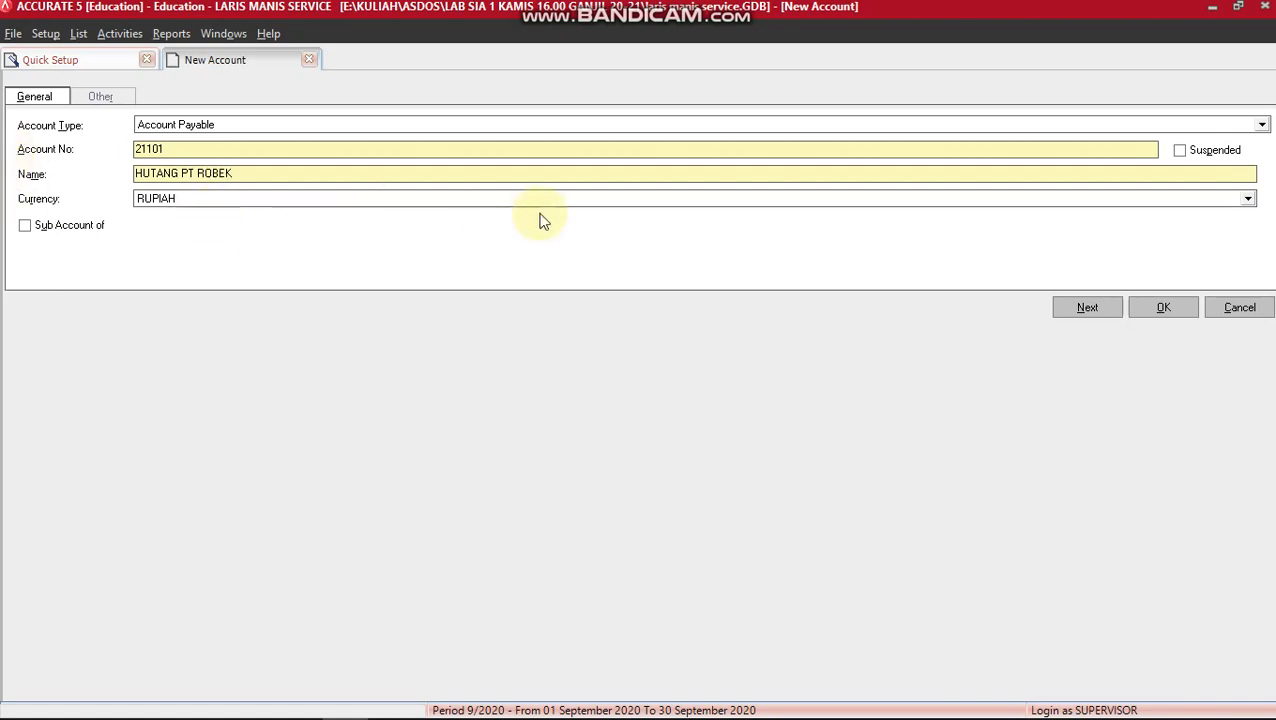
{"action": "left_click", "coordinate": [1063, 308]}
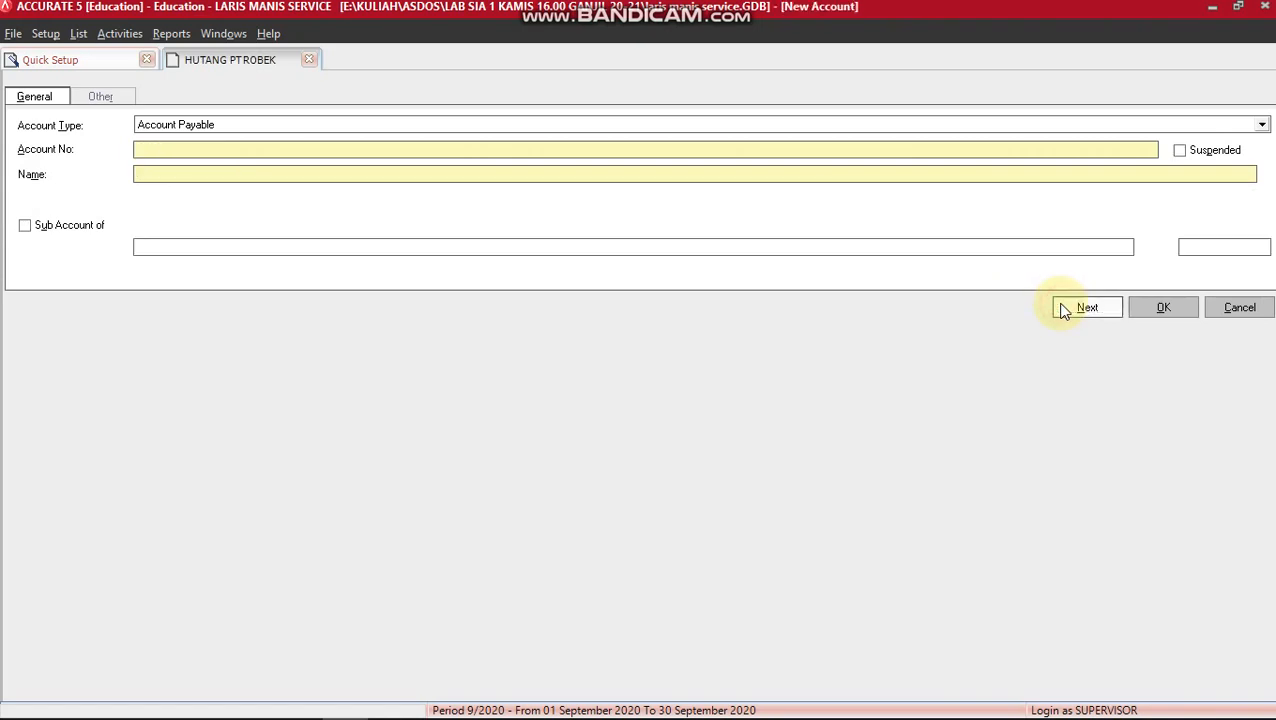
{"action": "key", "text": "alt+Tab"}
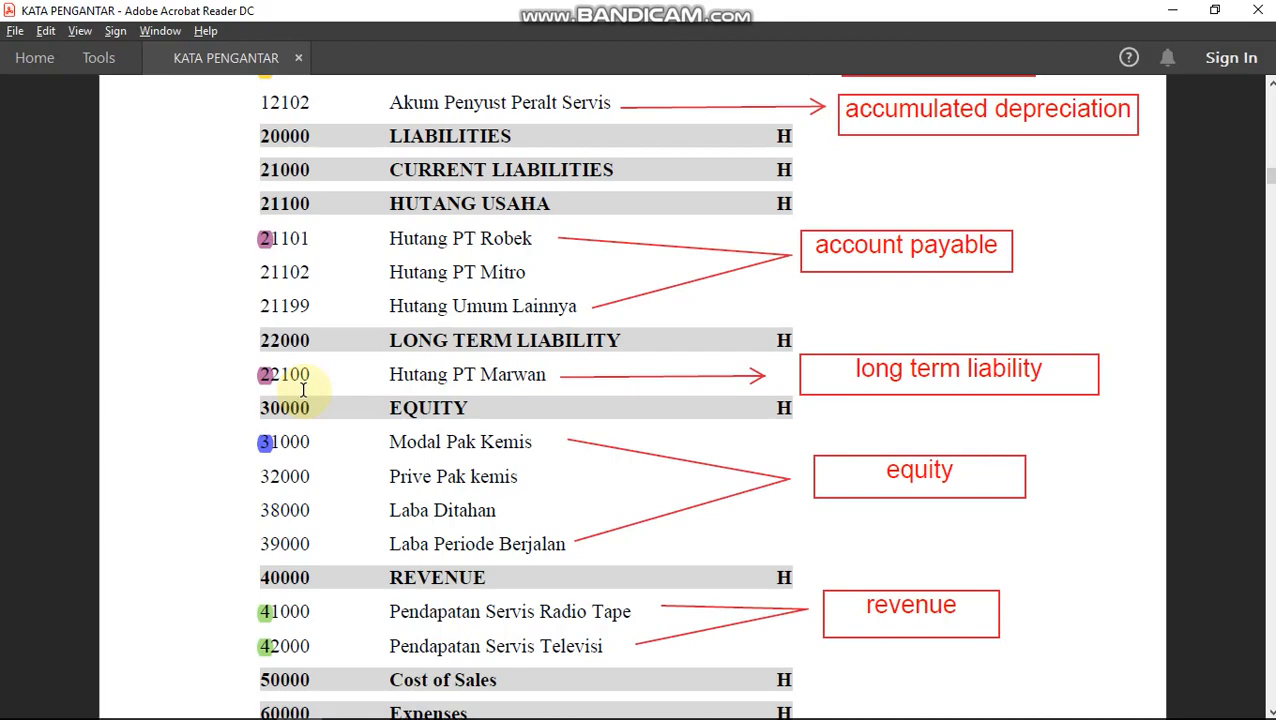
Save Long Term Liability account 22100 named HUTANG PT MARWAN, then show the open windows.
{"action": "key", "text": "alt+Tab"}
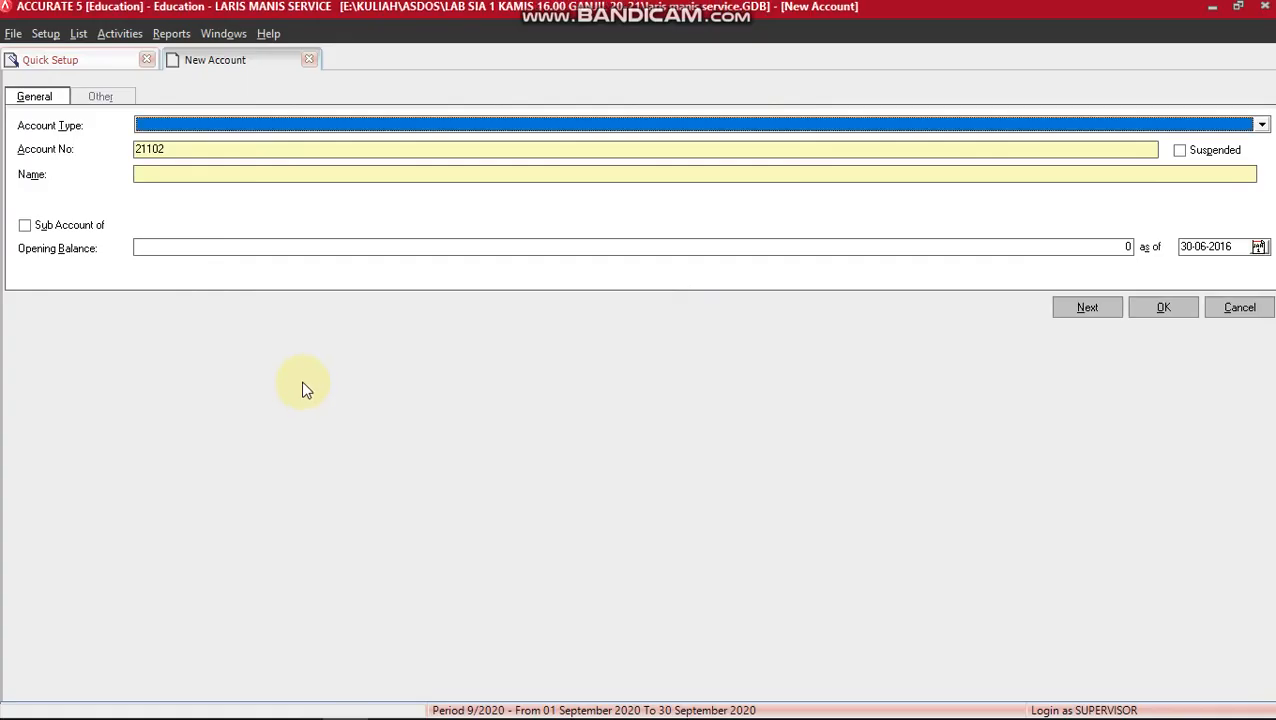
{"action": "type", "text": "Lo"}
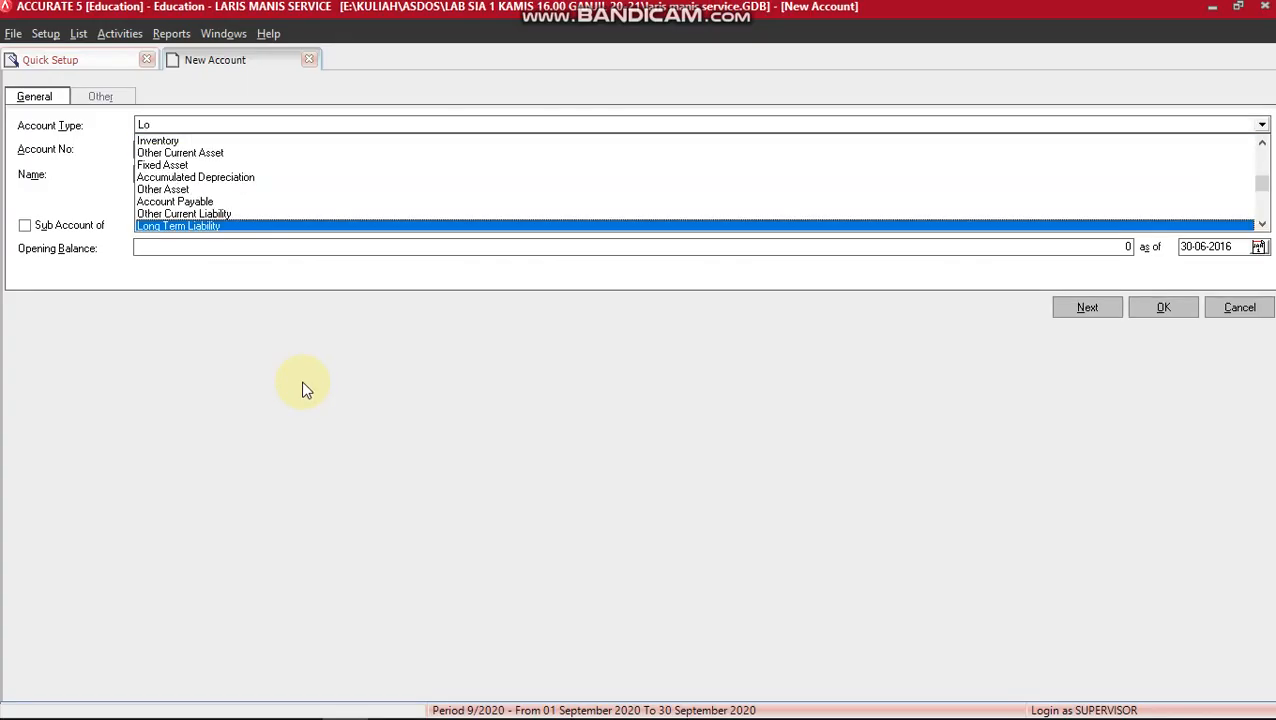
{"action": "key", "text": "Return"}
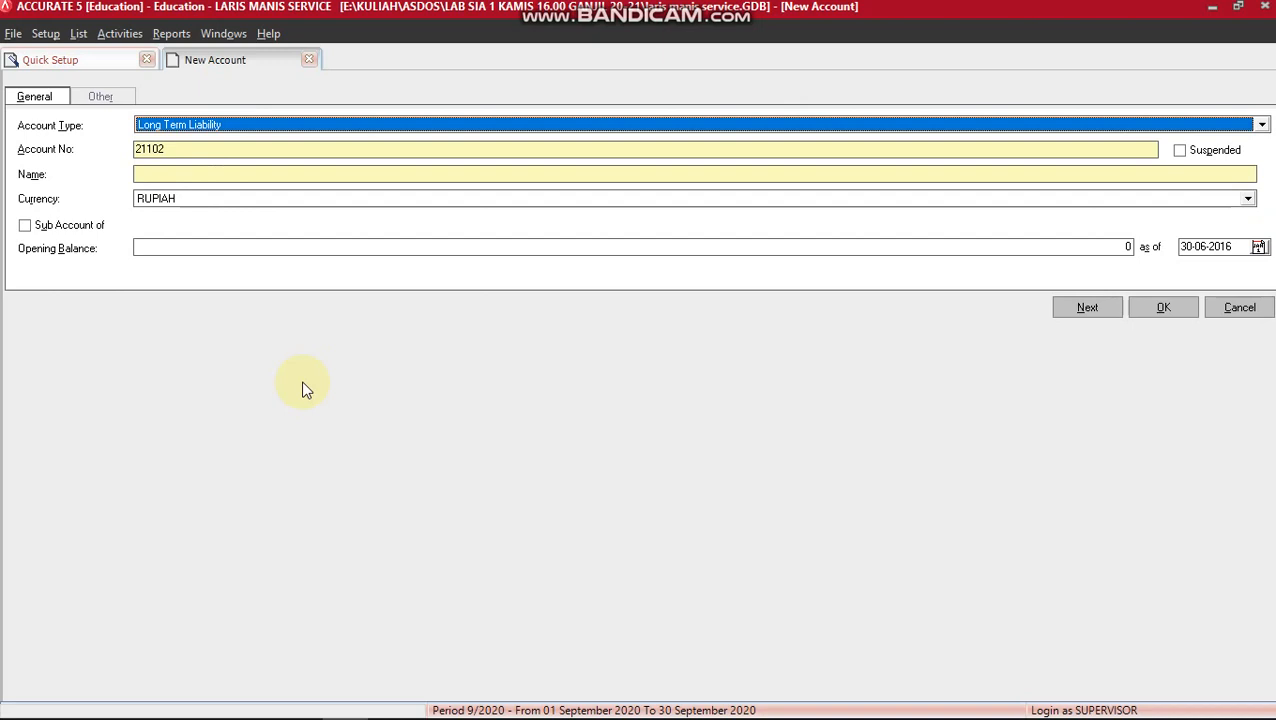
{"action": "left_click", "coordinate": [197, 147]}
{"action": "key", "text": "BackSpace"}
{"action": "key", "text": "BackSpace"}
{"action": "key", "text": "BackSpace"}
{"action": "key", "text": "BackSpace"}
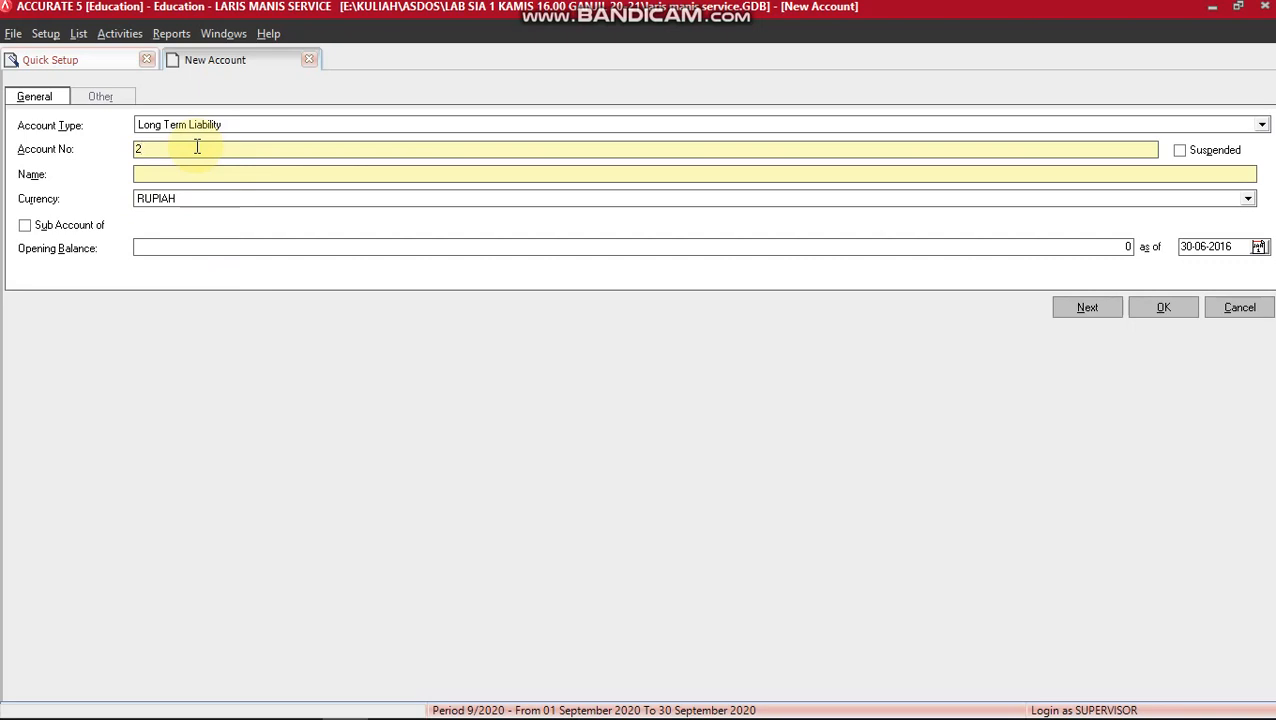
{"action": "type", "text": "2100"}
{"action": "key", "text": "Tab"}
{"action": "key", "text": "Tab"}
{"action": "type", "text": "HUTANG PT MARWAN"}
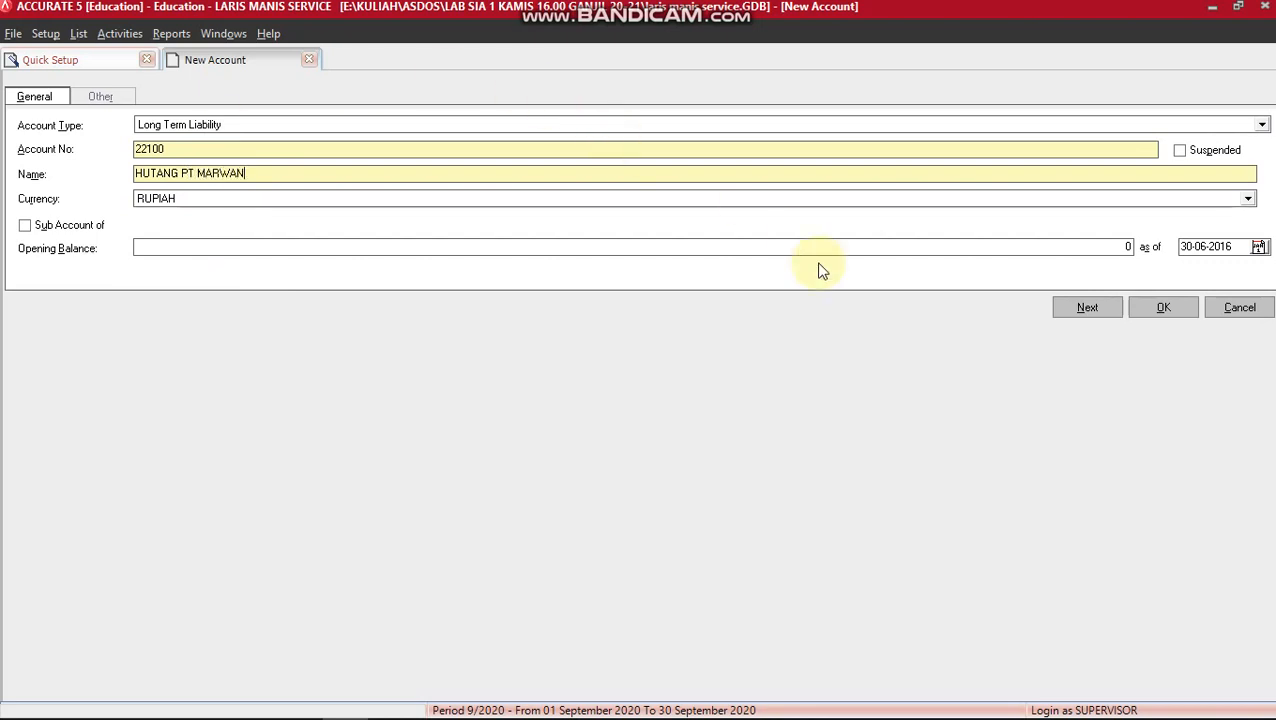
{"action": "left_click", "coordinate": [1086, 307]}
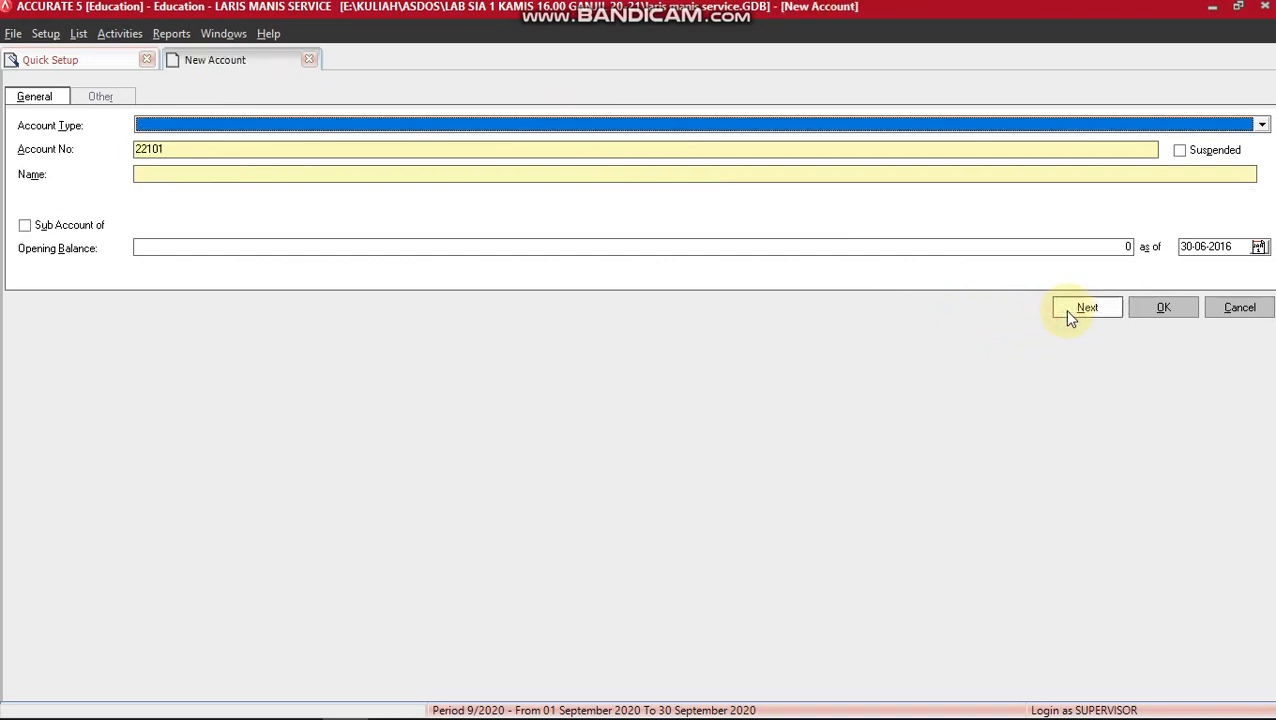
{"action": "key", "text": "super+Tab"}
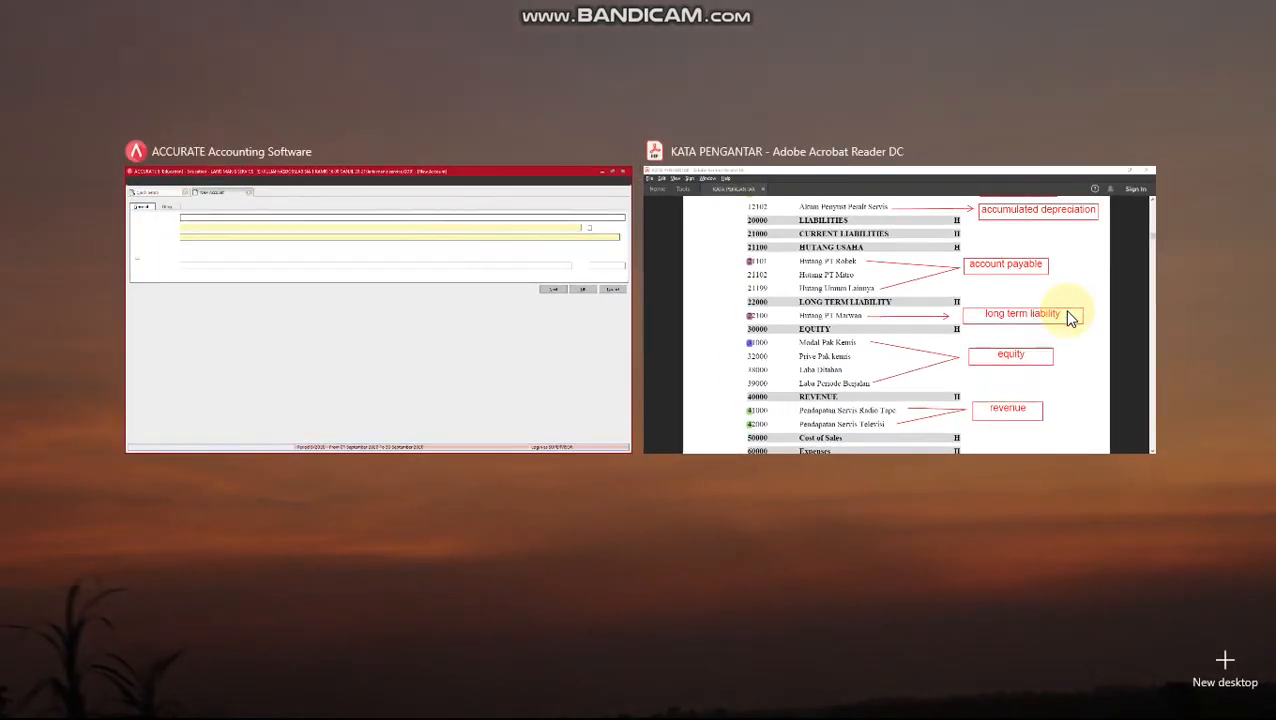
Bring the Acrobat chart-of-accounts PDF forward and scroll down toward the equity and expense accounts.
{"action": "left_click", "coordinate": [968, 219]}
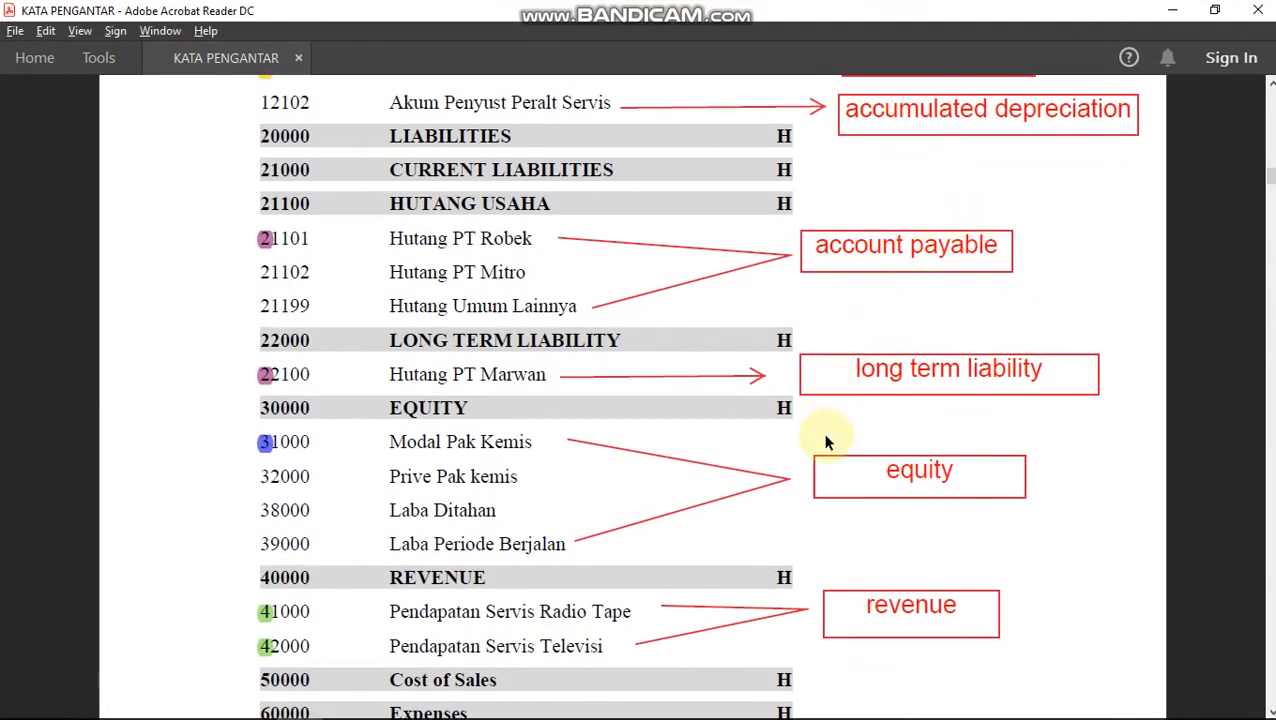
{"action": "scroll", "coordinate": [825, 441], "scroll_direction": "down", "scroll_amount": 3}
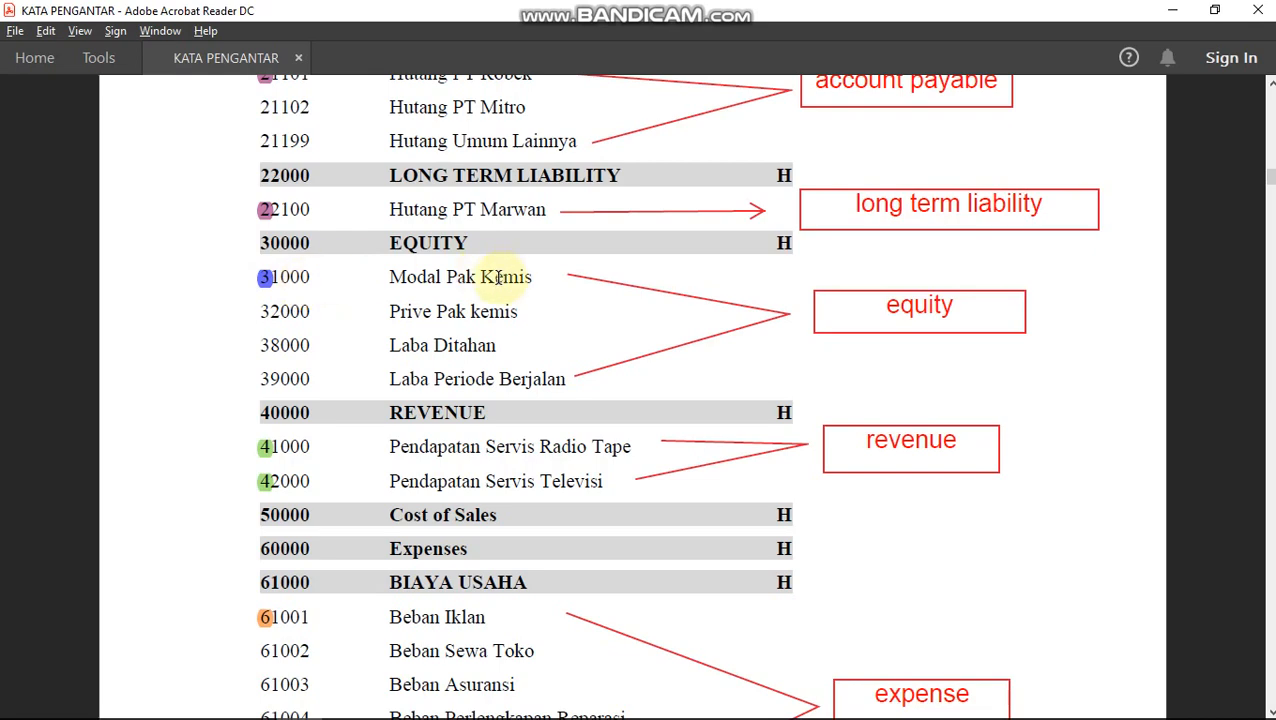
Save Equity account 31000 named MODAL PAK KEMIS, replacing the suggested number, then return to the PDF.
{"action": "key", "text": "alt+Tab"}
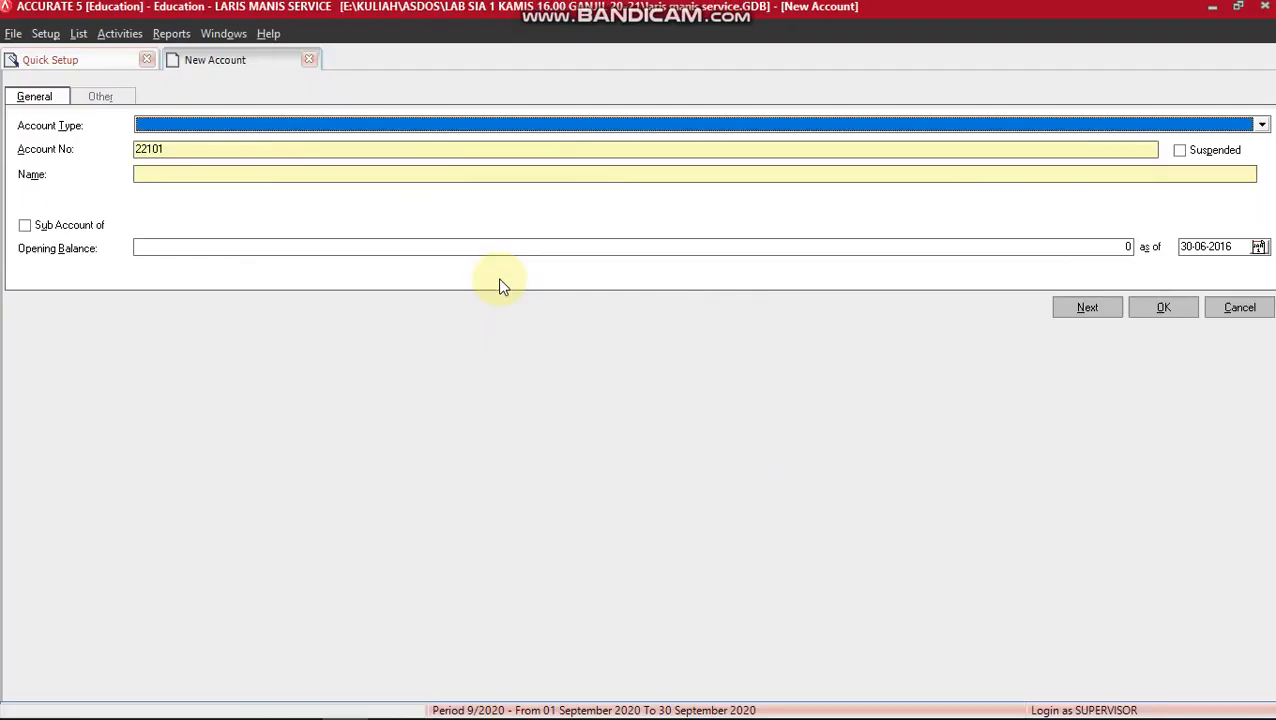
{"action": "type", "text": "E"}
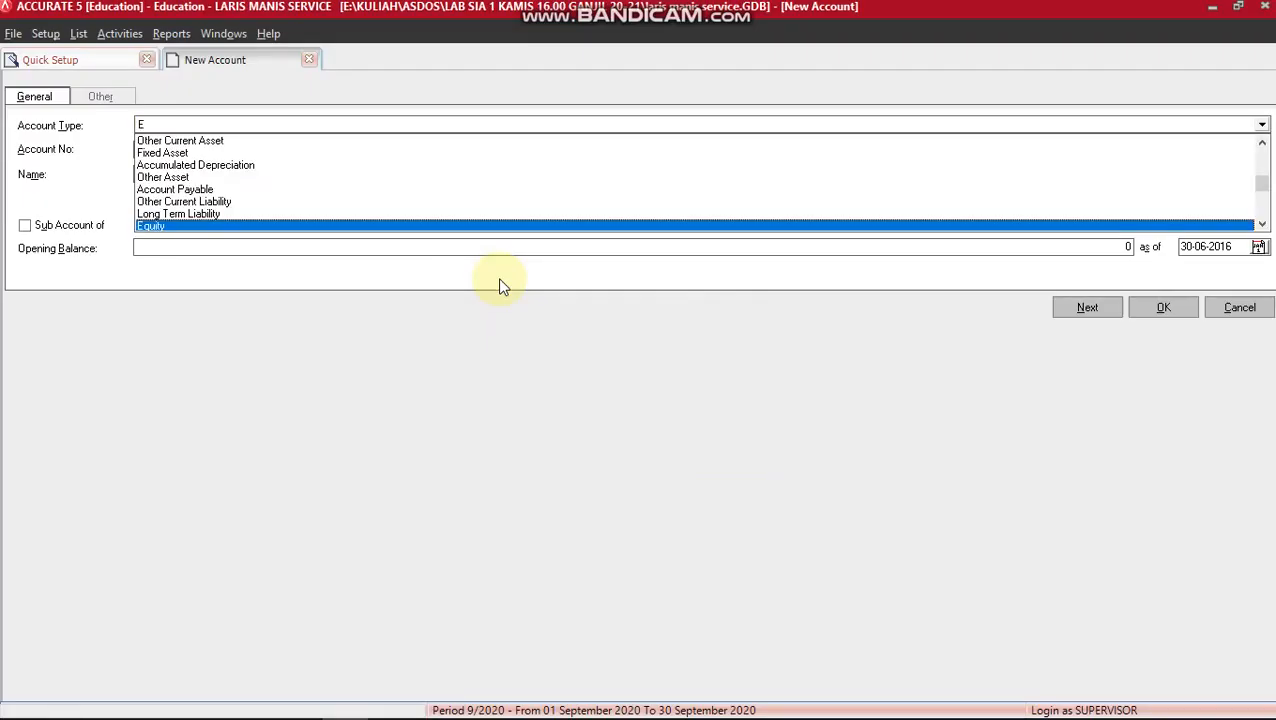
{"action": "type", "text": "qui"}
{"action": "key", "text": "Return"}
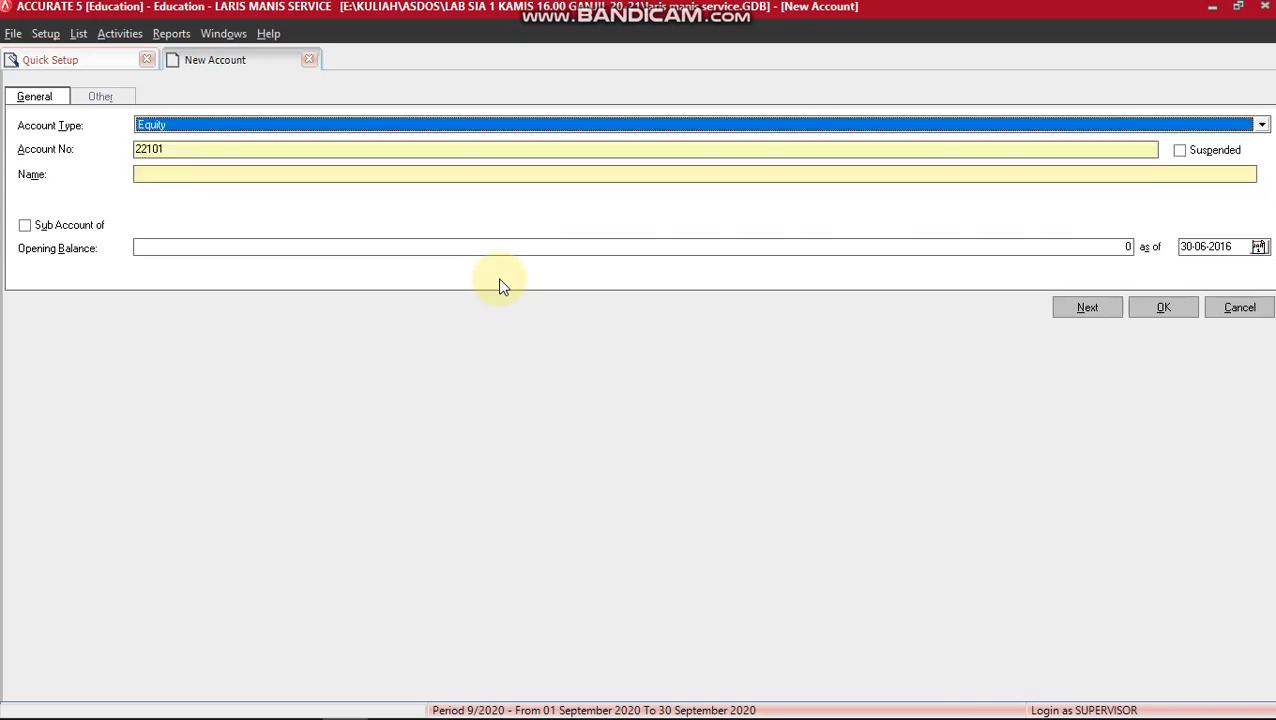
{"action": "left_click", "coordinate": [140, 149]}
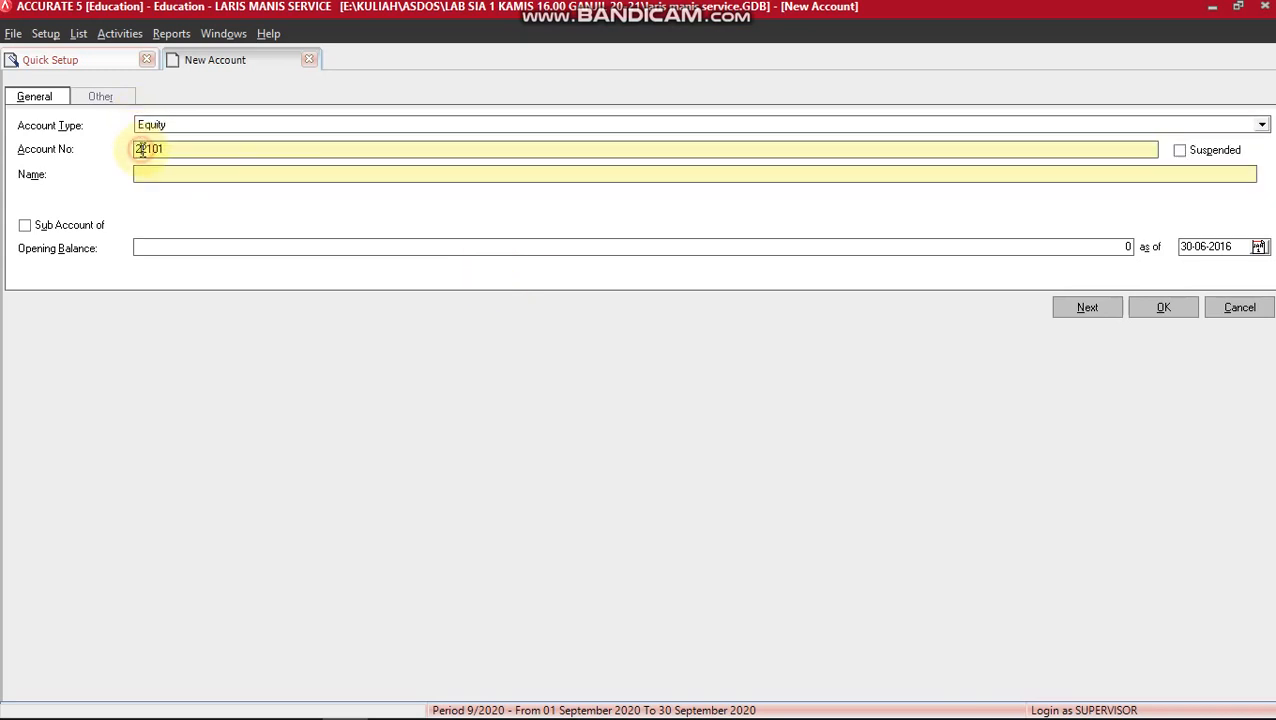
{"action": "left_click_drag", "start_coordinate": [166, 149], "coordinate": [122, 149]}
{"action": "type", "text": "31000"}
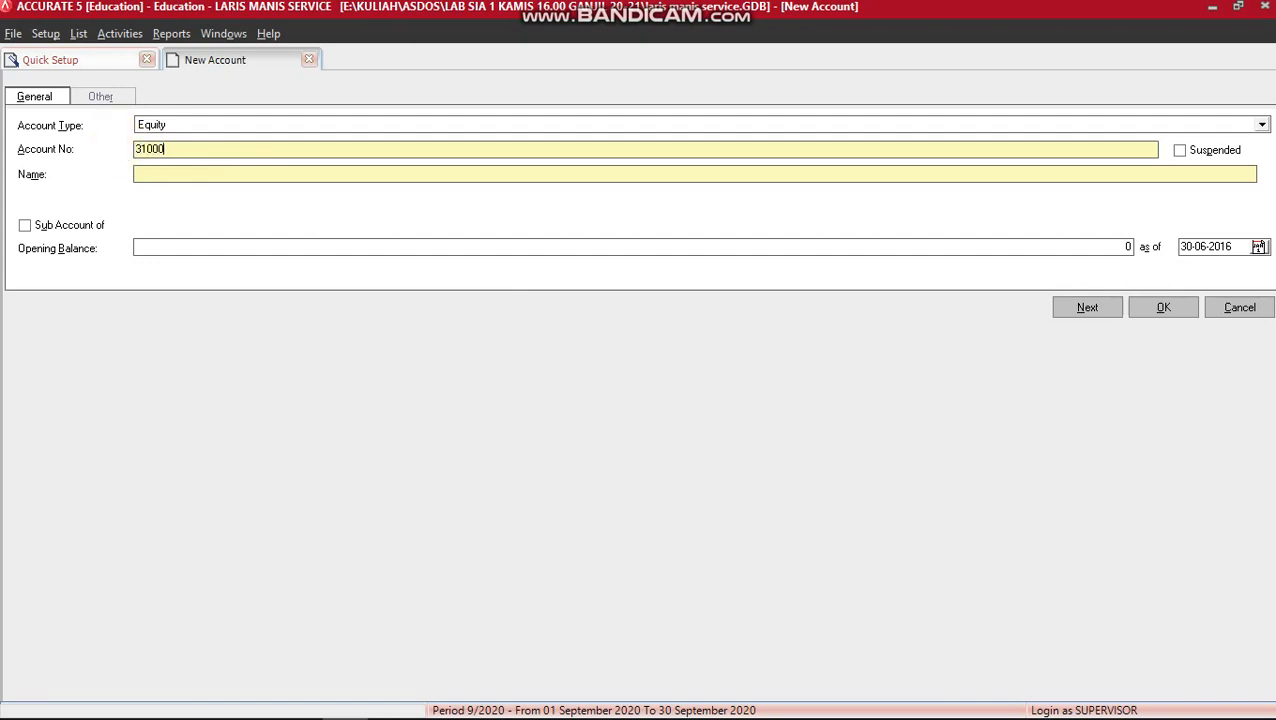
{"action": "left_click", "coordinate": [171, 178]}
{"action": "type", "text": "MODAL PAK KEMIS"}
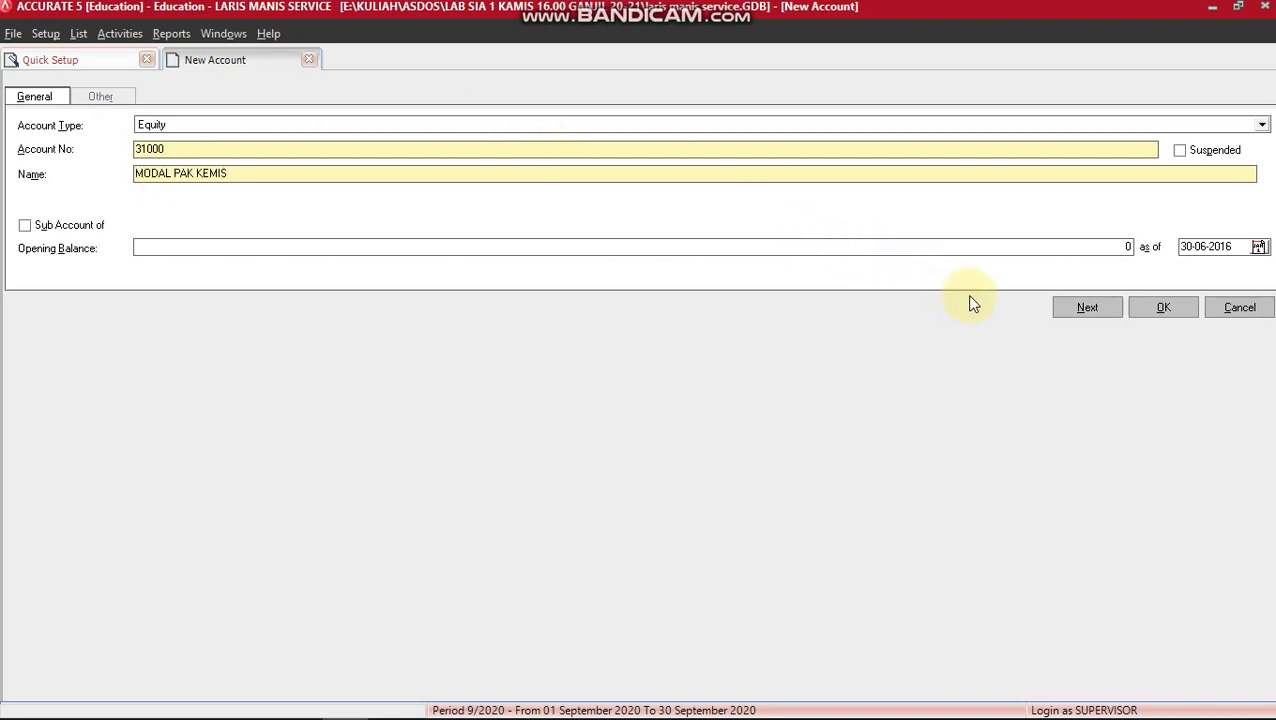
{"action": "left_click", "coordinate": [1062, 312]}
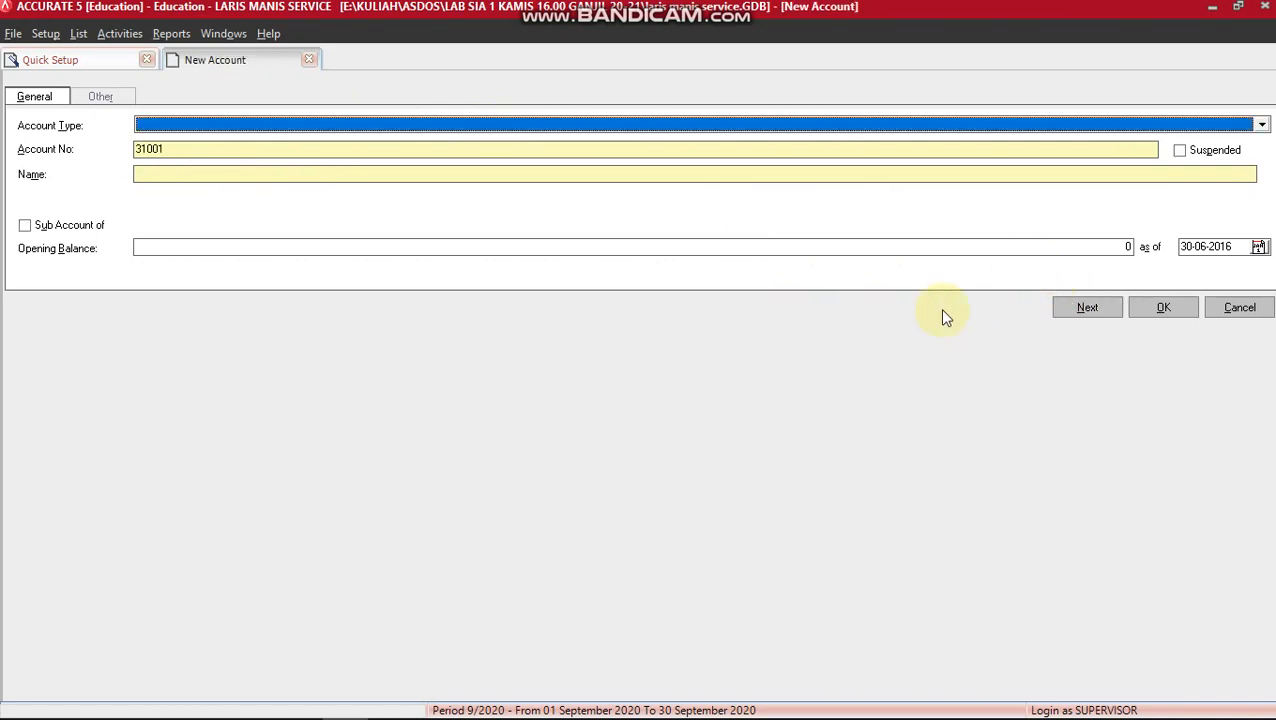
{"action": "key", "text": "alt+Tab"}
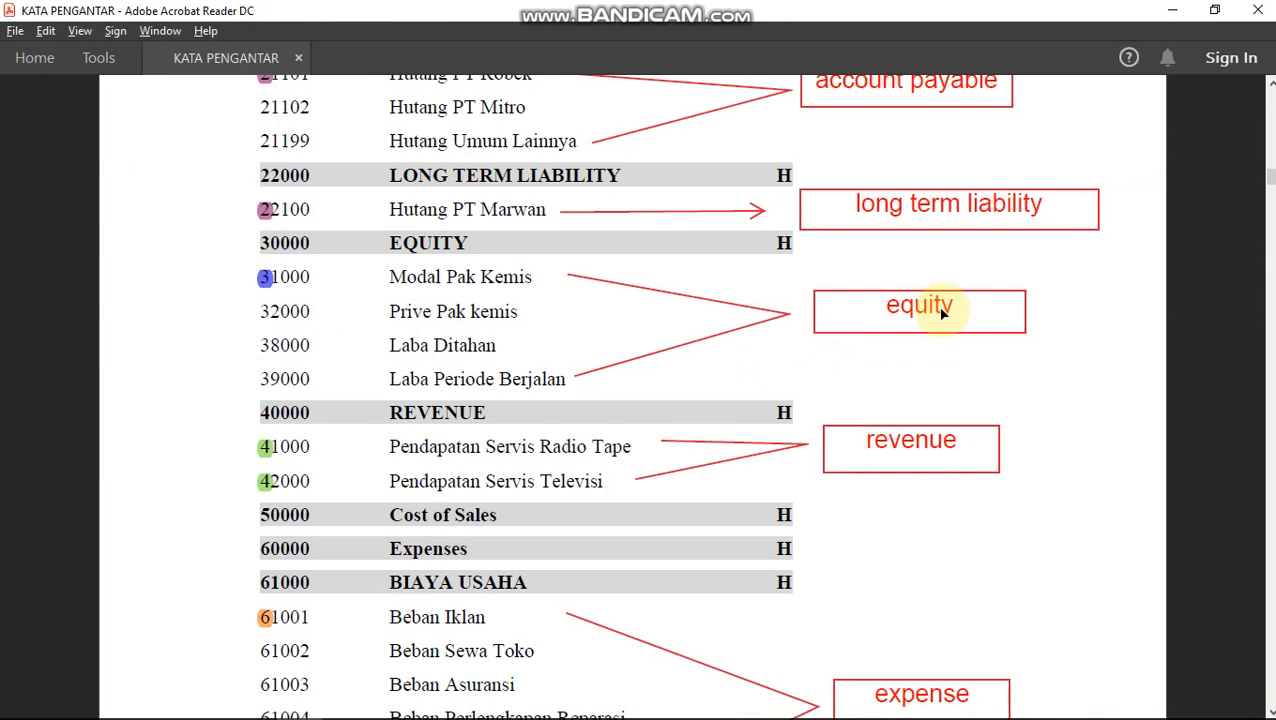
Scroll the PDF to the expense accounts, such as 61001 Beban Iklan, then return to the New Account form.
{"action": "scroll", "coordinate": [815, 390], "scroll_direction": "down", "scroll_amount": 5}
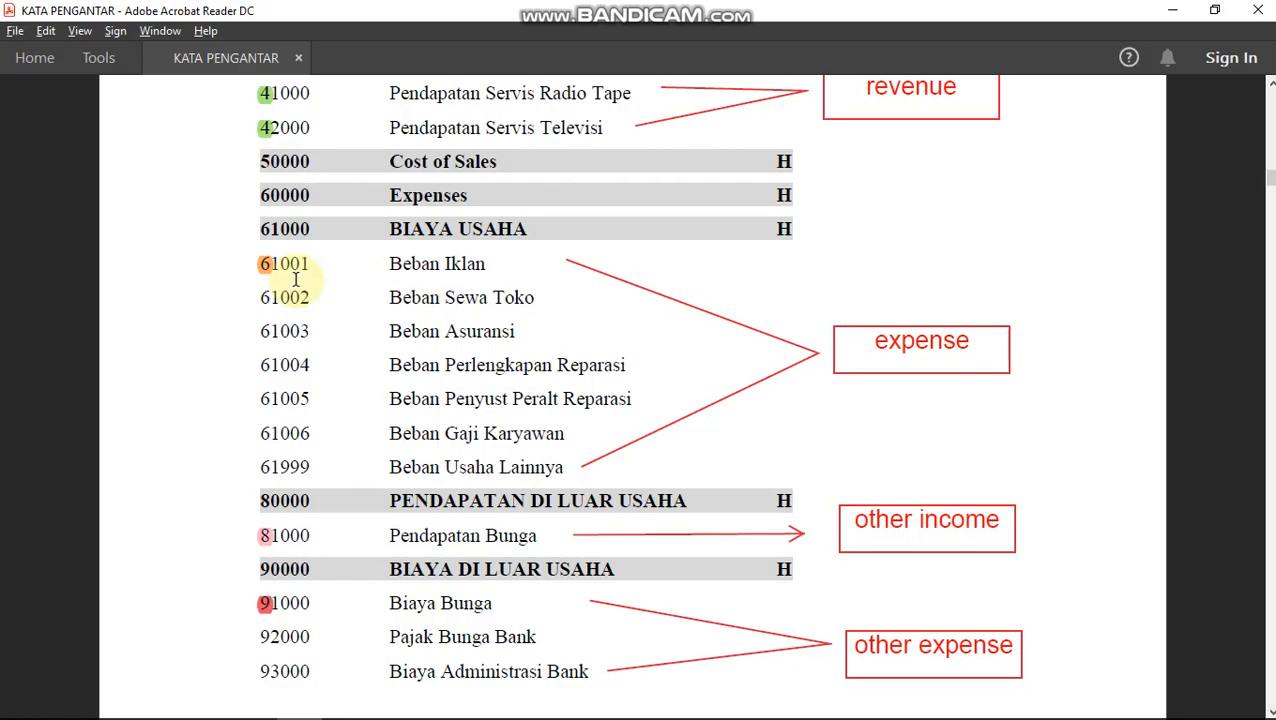
{"action": "key", "text": "alt+Tab"}
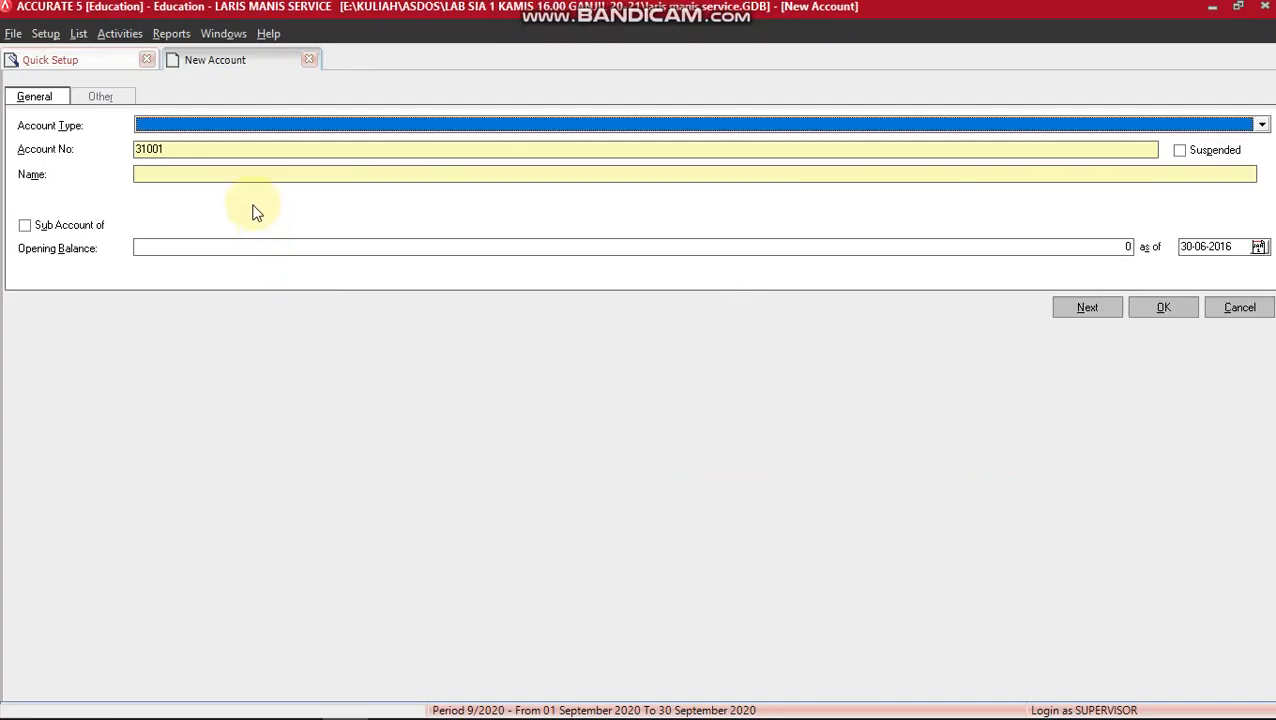
Save Expense account 61001 named BEBAN IKLAN, correcting the number's leading digit to 6.
{"action": "type", "text": "Expense"}
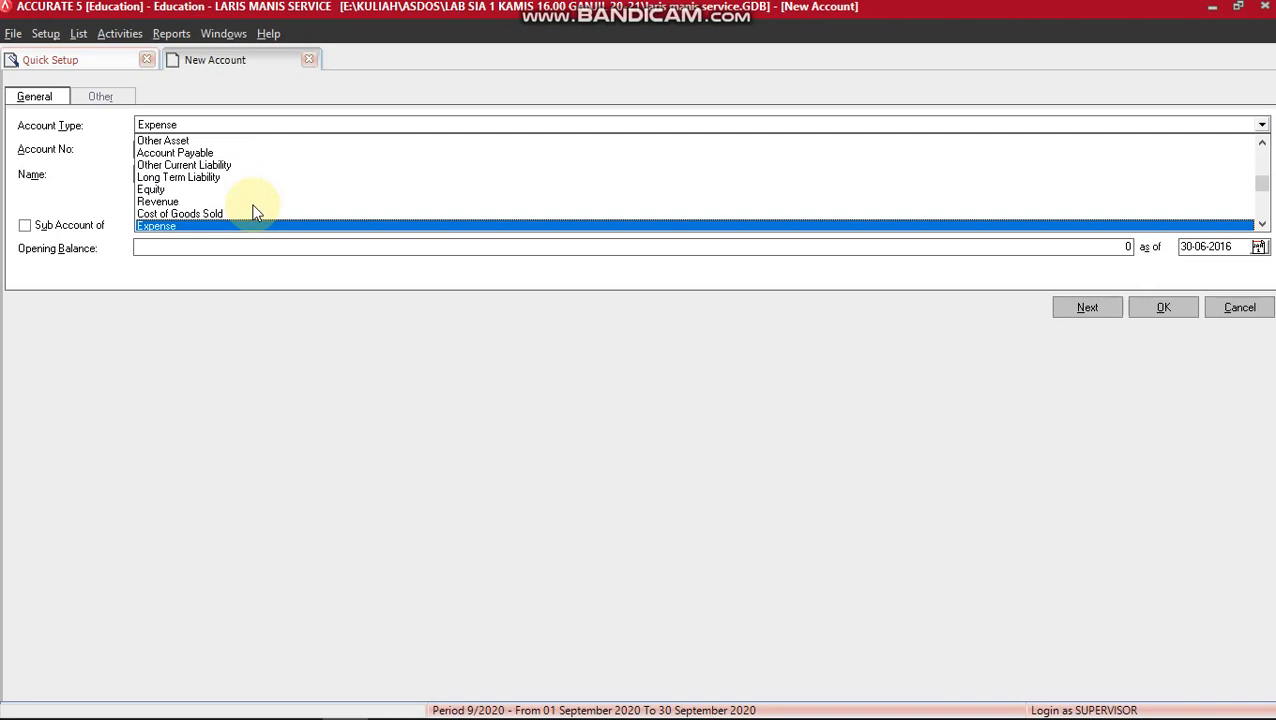
{"action": "key", "text": "Return"}
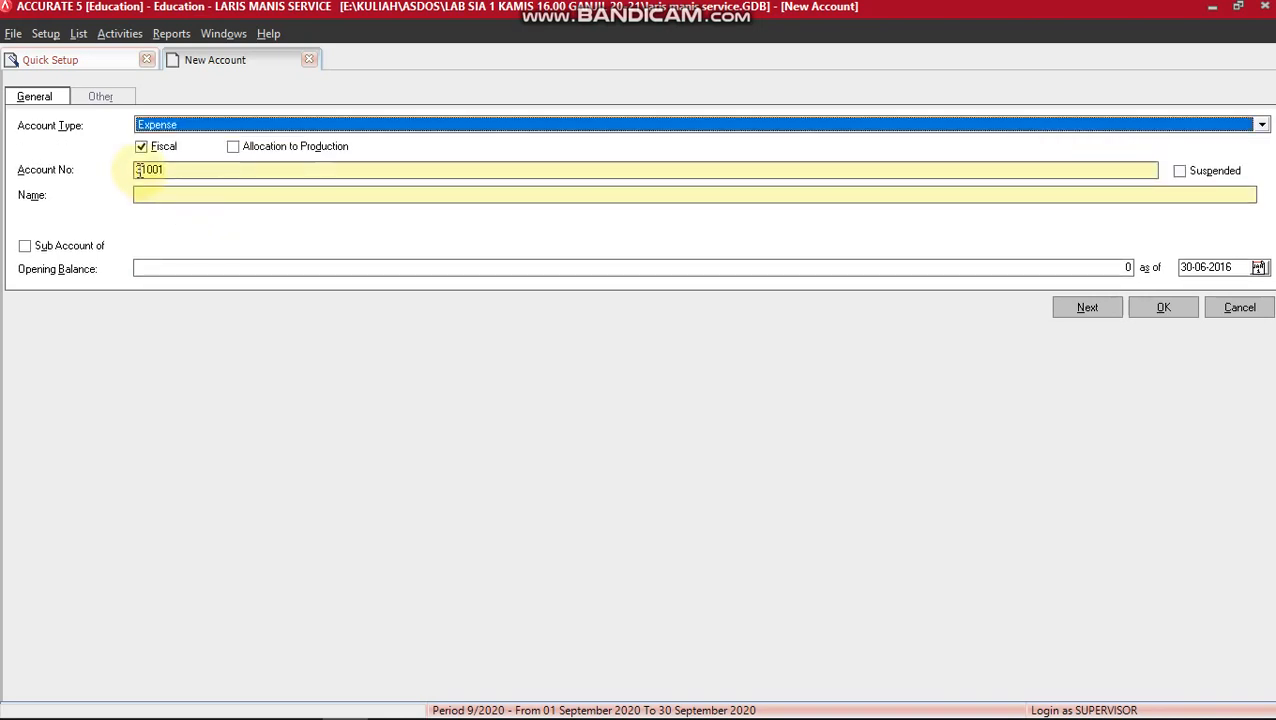
{"action": "type", "text": "31"}
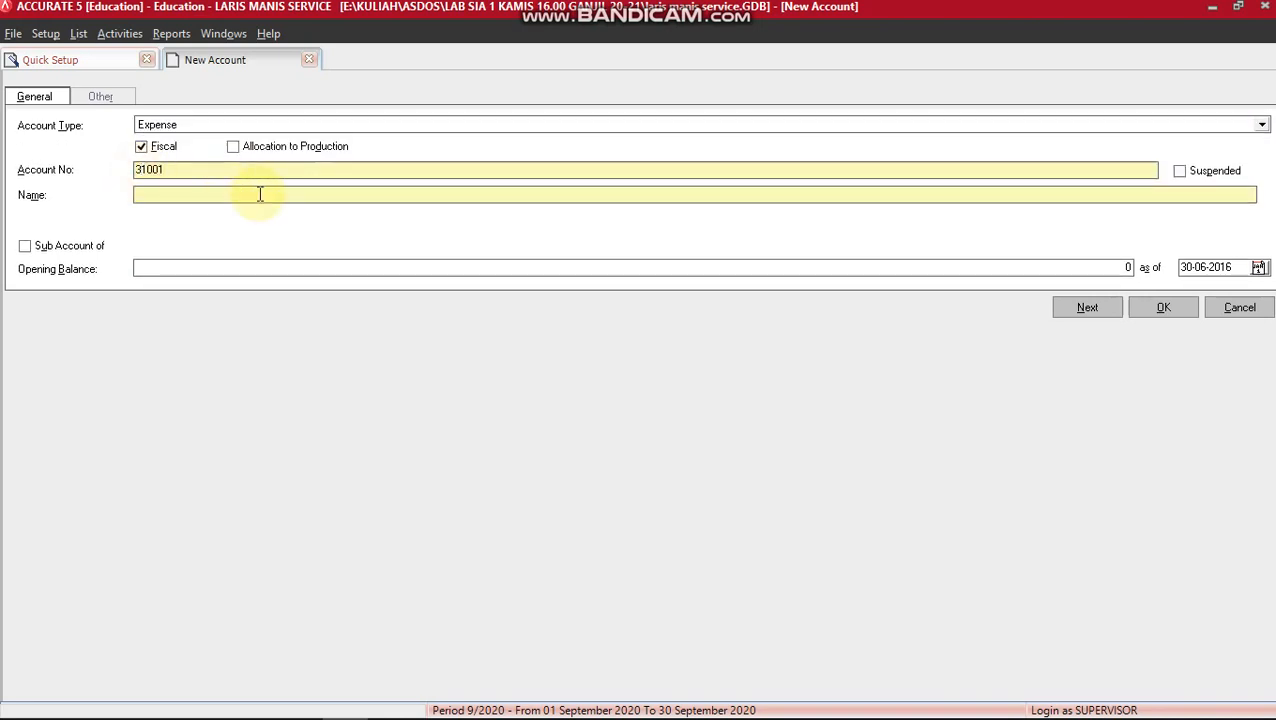
{"action": "key", "text": "Left"}
{"action": "key", "text": "BackSpace"}
{"action": "type", "text": "6"}
{"action": "left_click", "coordinate": [170, 201]}
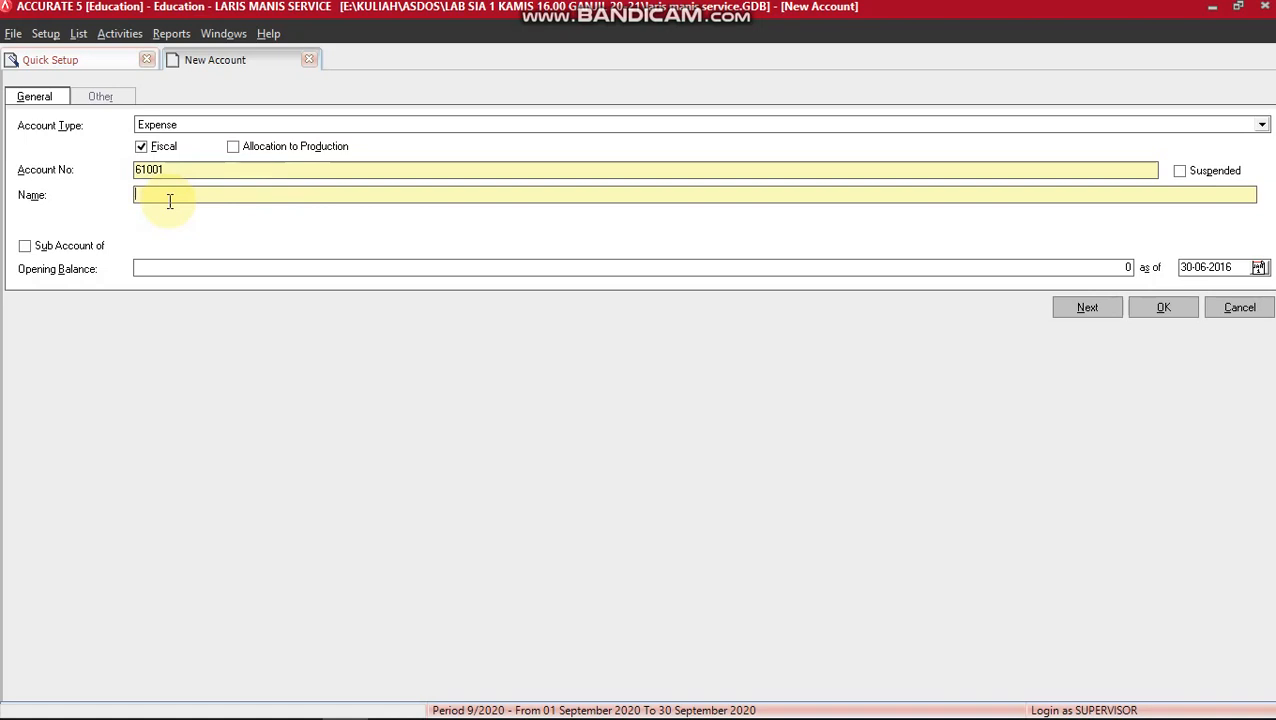
{"action": "type", "text": "BEBAN IKLAN"}
{"action": "left_click", "coordinate": [1097, 306]}
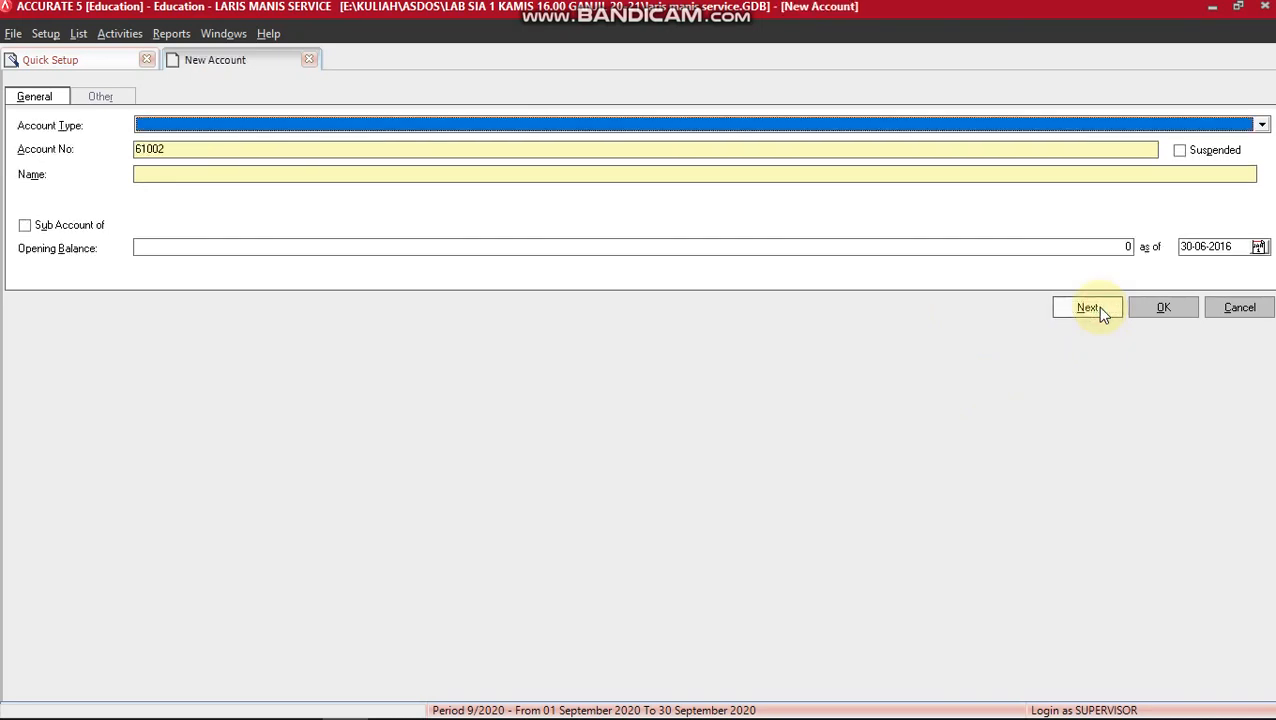
{"action": "key", "text": "alt+Tab"}
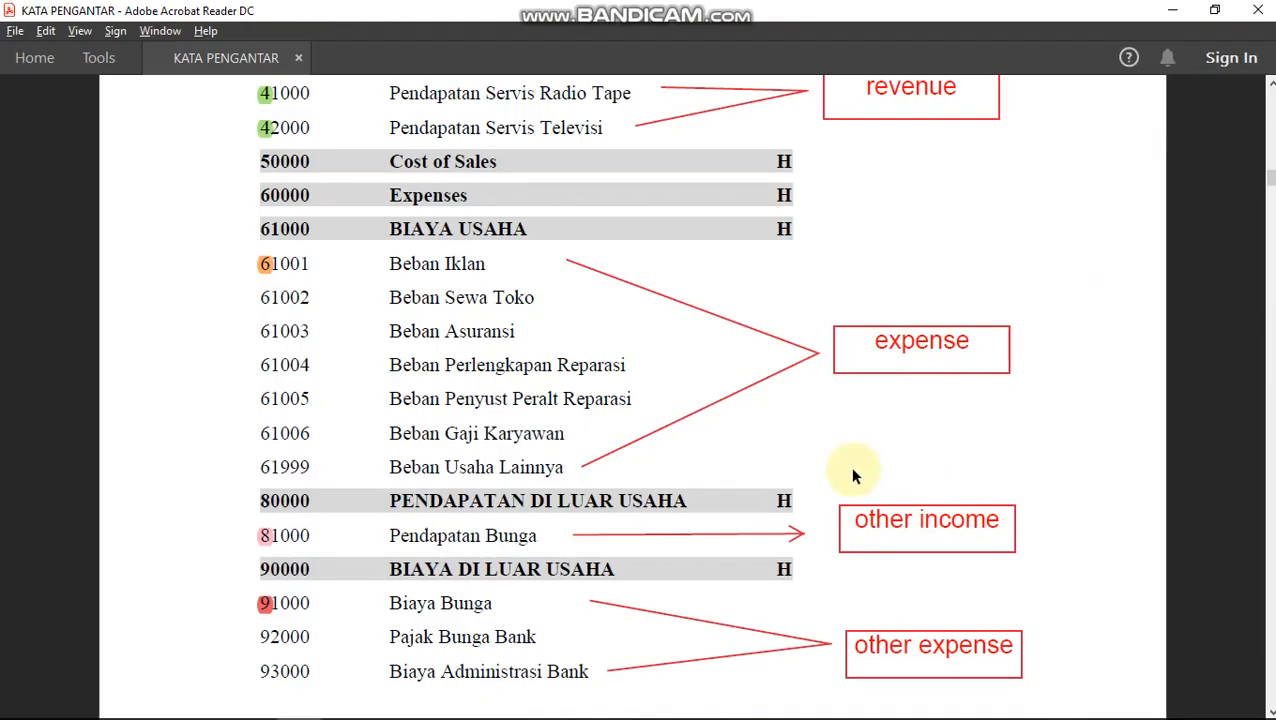
{"action": "scroll", "coordinate": [853, 476], "scroll_direction": "down", "scroll_amount": 3}
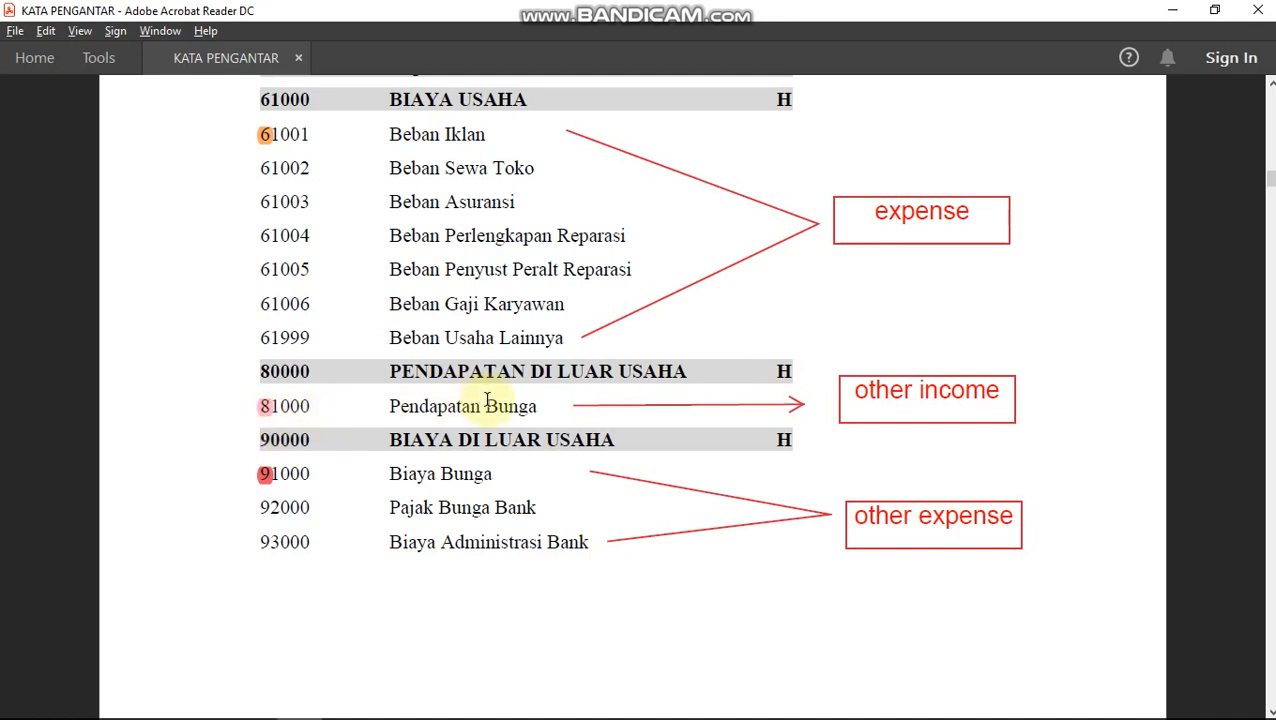
{"action": "key", "text": "alt+Tab"}
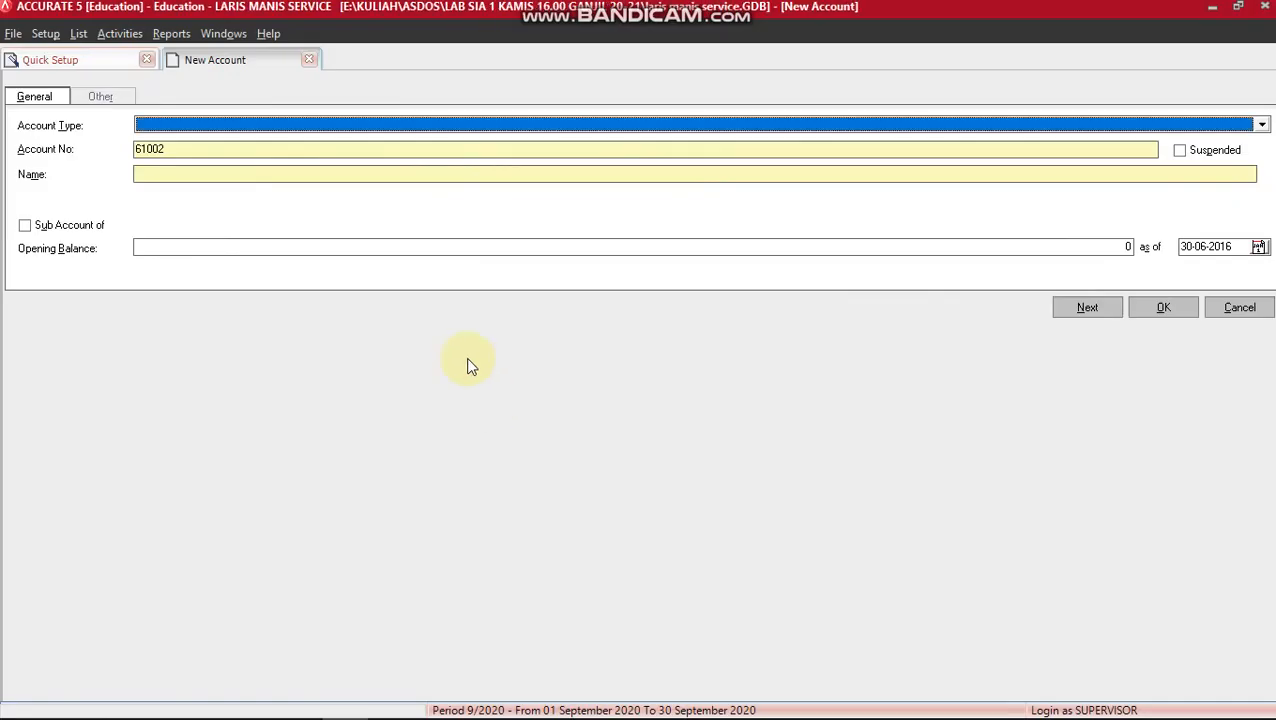
Create an Other Income account with number 81000 and name PENDAPATA BUNGA, then save it.
{"action": "type", "text": "Ot"}
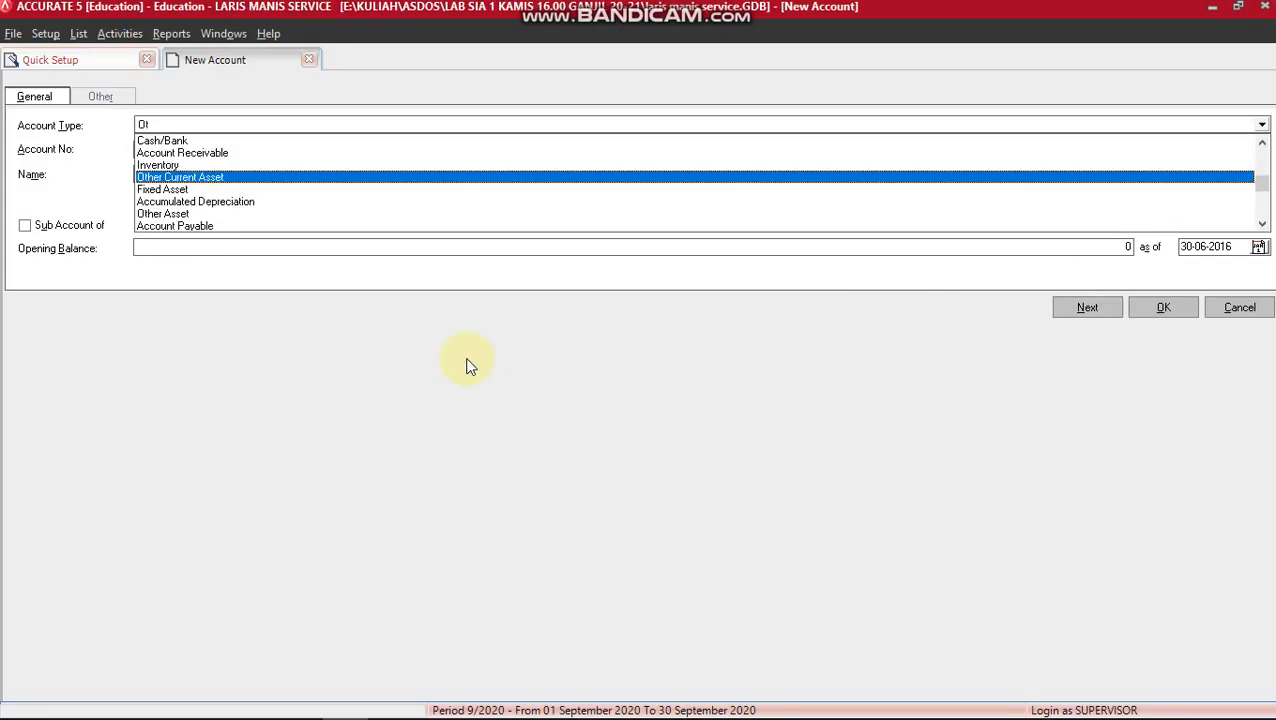
{"action": "type", "text": "her In"}
{"action": "key", "text": "Return"}
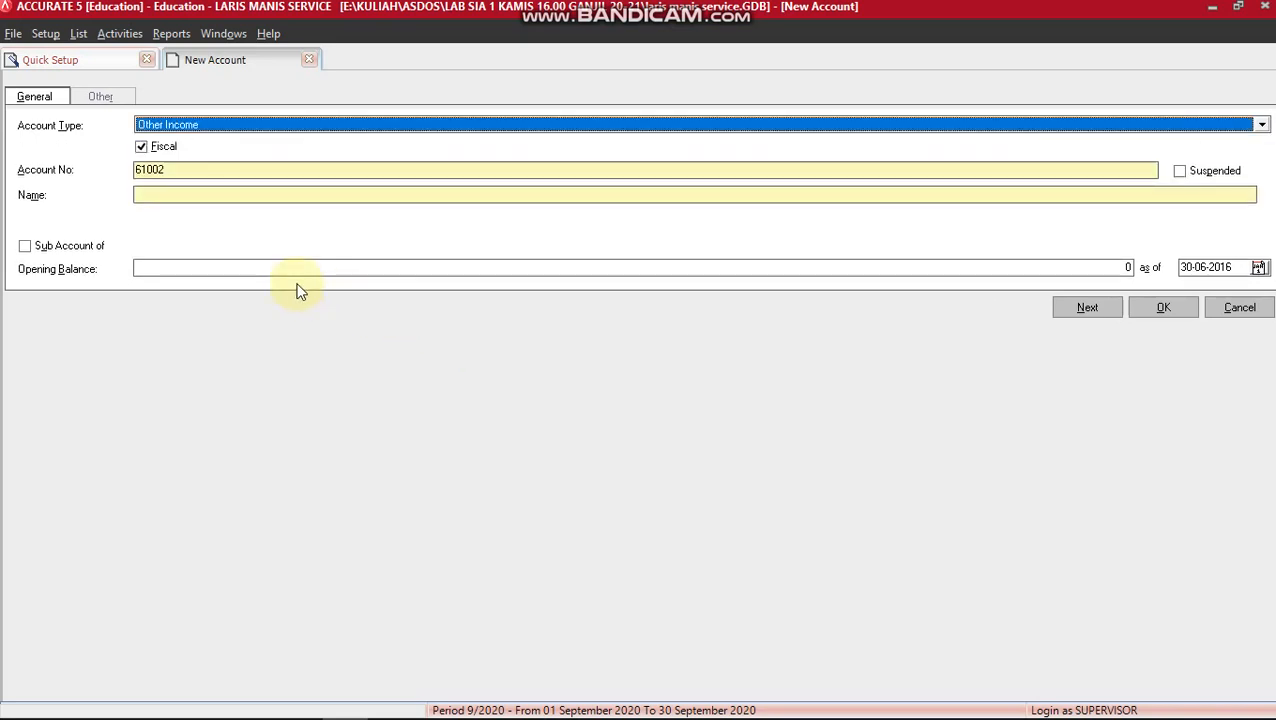
{"action": "left_click_drag", "start_coordinate": [186, 170], "coordinate": [107, 174]}
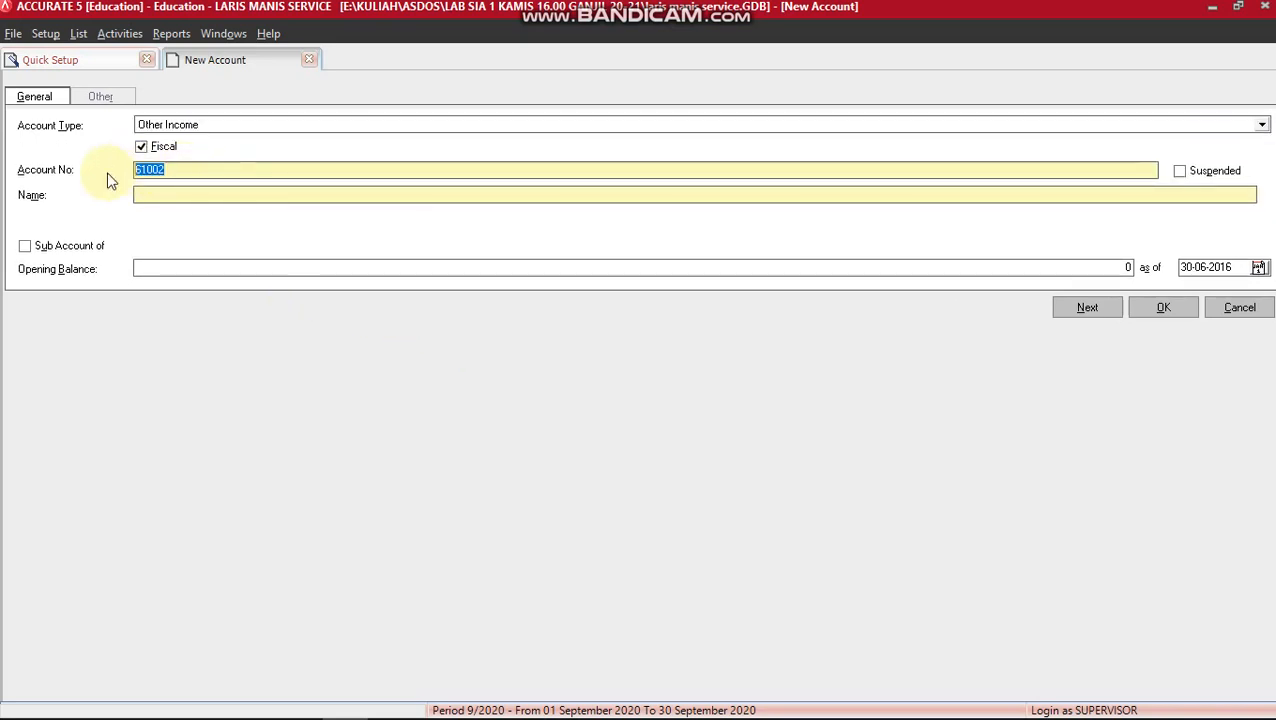
{"action": "type", "text": "81000"}
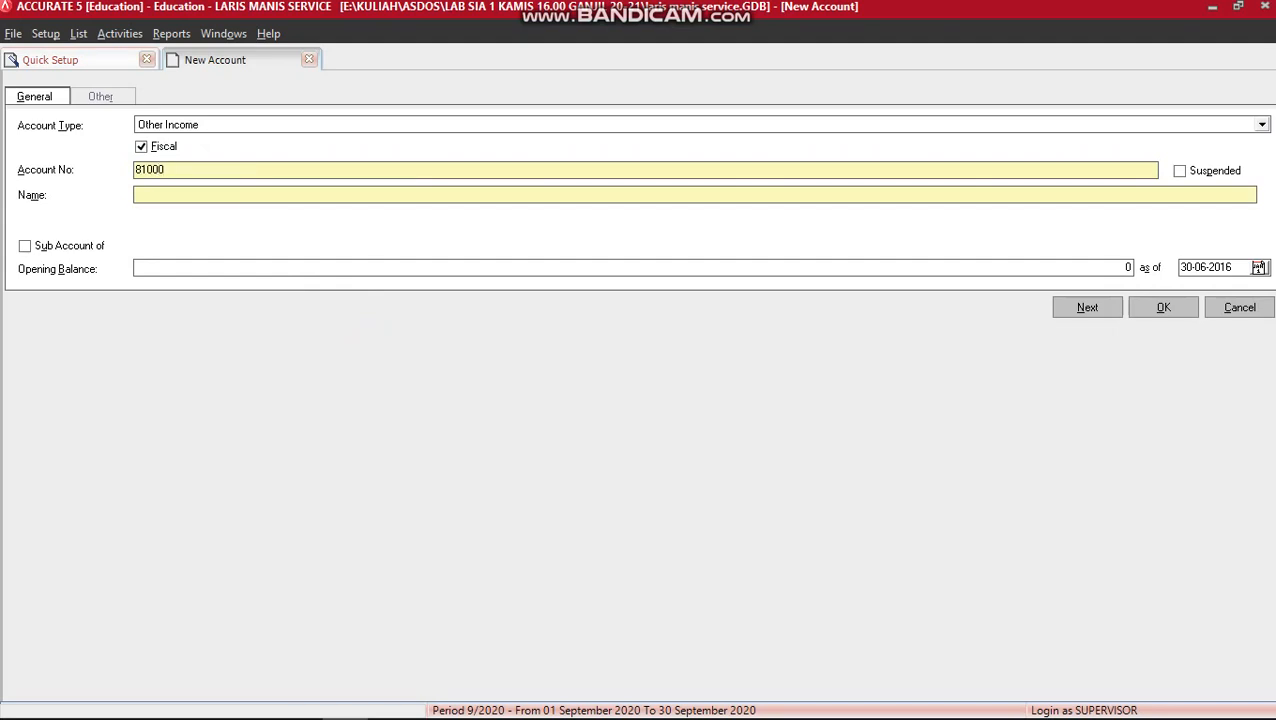
{"action": "key", "text": "Tab"}
{"action": "key", "text": "Tab"}
{"action": "type", "text": "PENDAPATA"}
{"action": "type", "text": " BUNG"}
{"action": "key", "text": "BackSpace"}
{"action": "type", "text": "GA"}
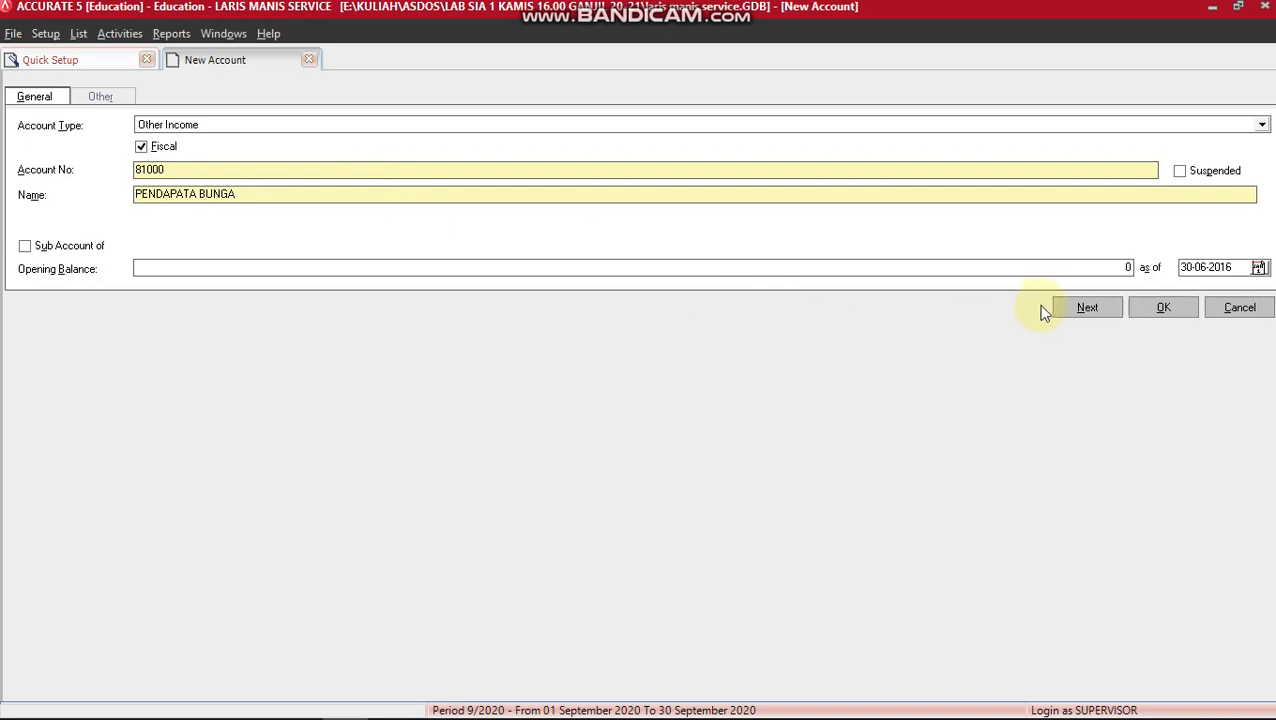
{"action": "left_click", "coordinate": [1069, 309]}
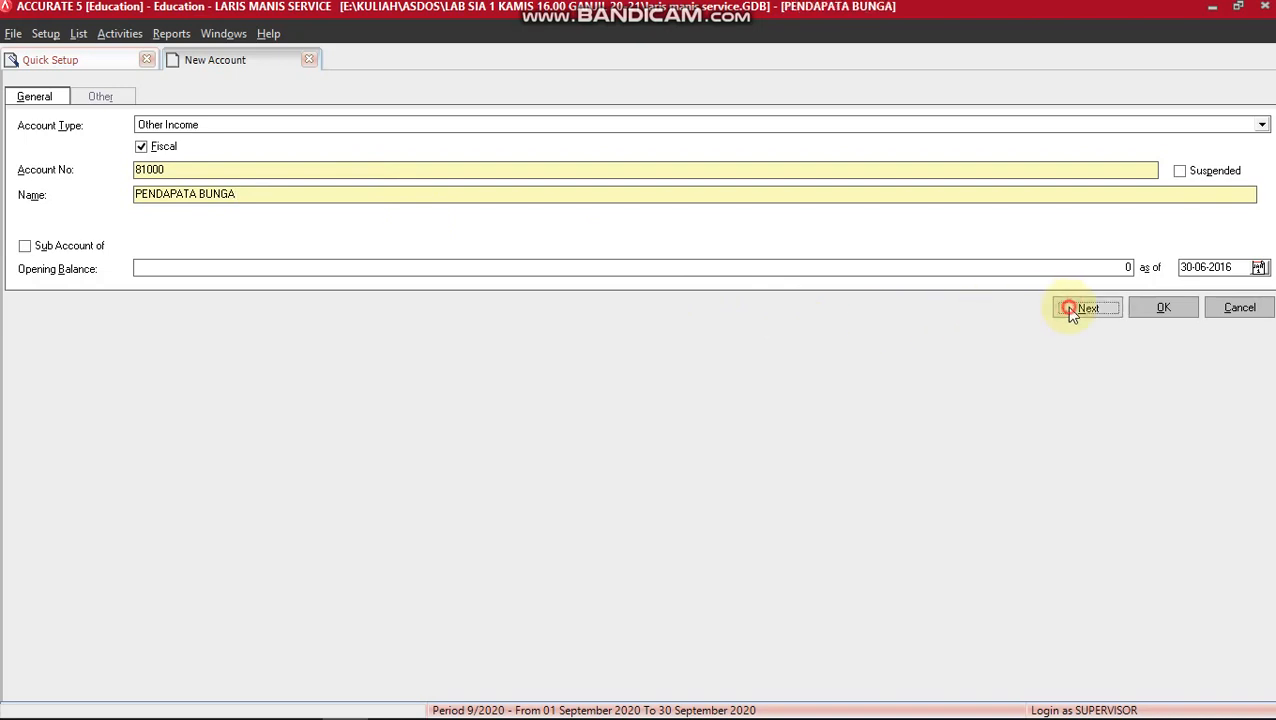
{"action": "key", "text": "alt+Tab"}
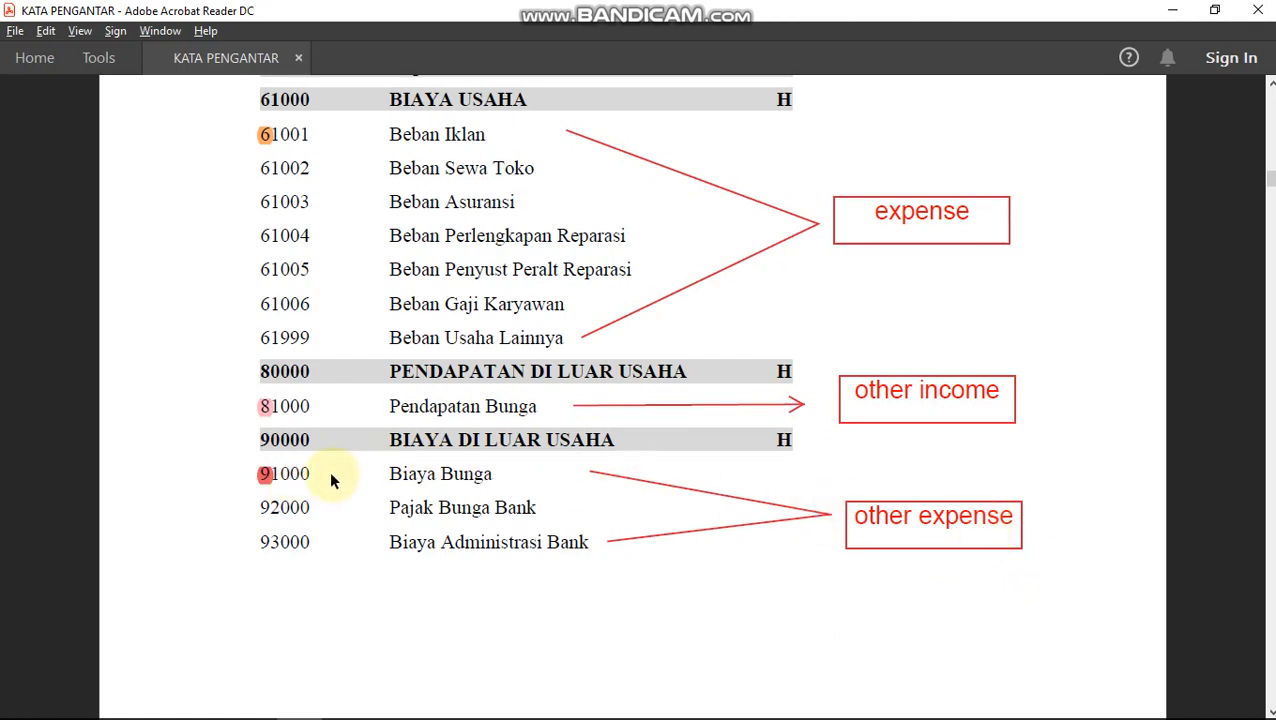
Save Other Expense account 91000 named BIAYA BUNGA, correcting the suggested number's digits.
{"action": "key", "text": "alt+Tab"}
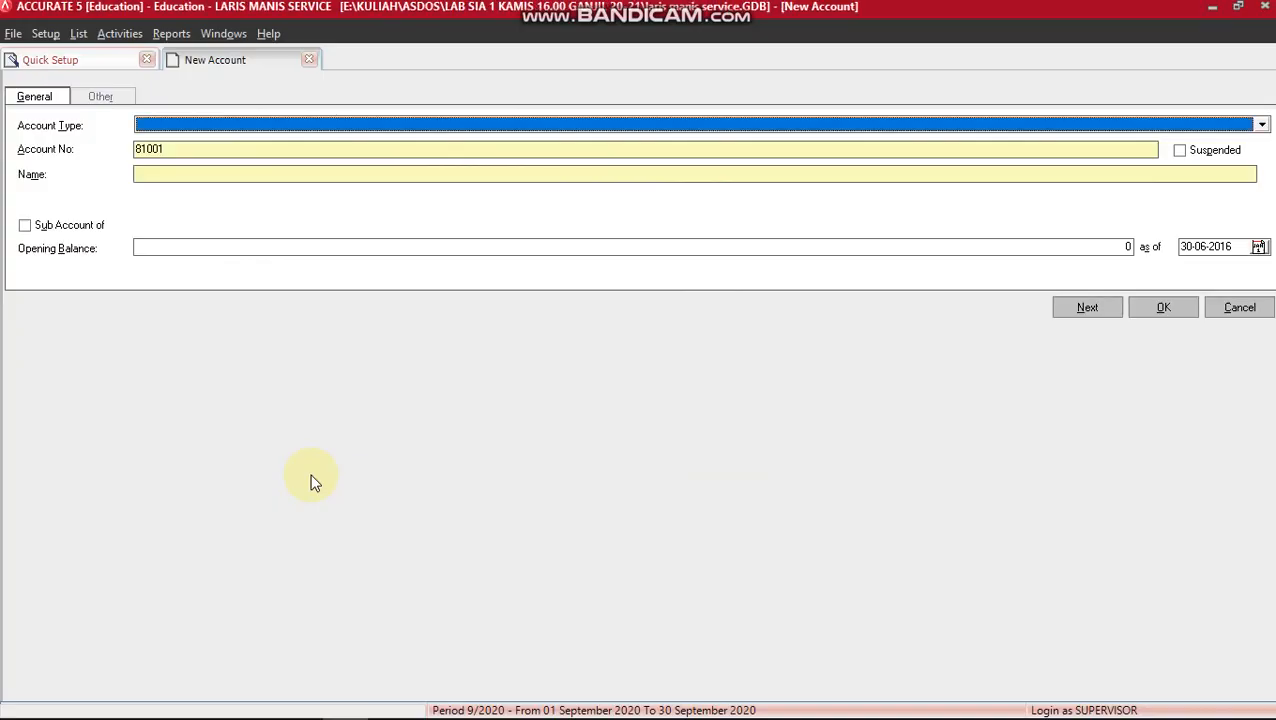
{"action": "type", "text": "Othe"}
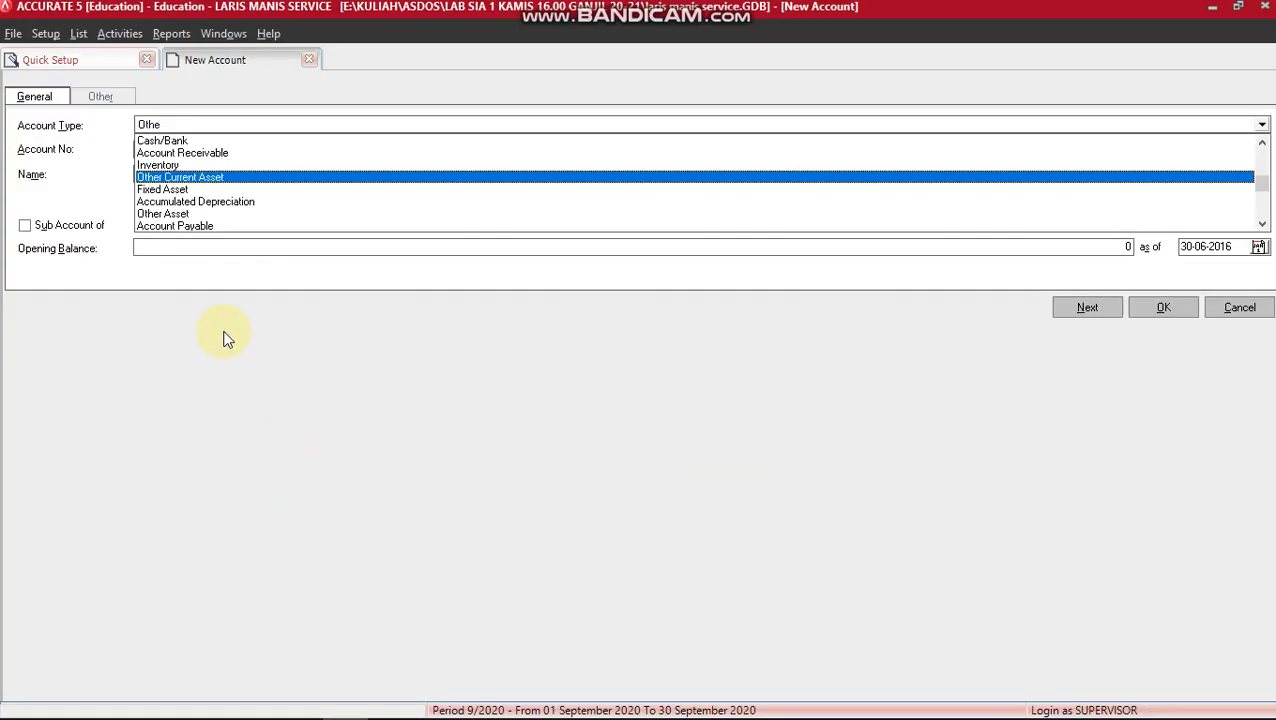
{"action": "type", "text": "r Expen"}
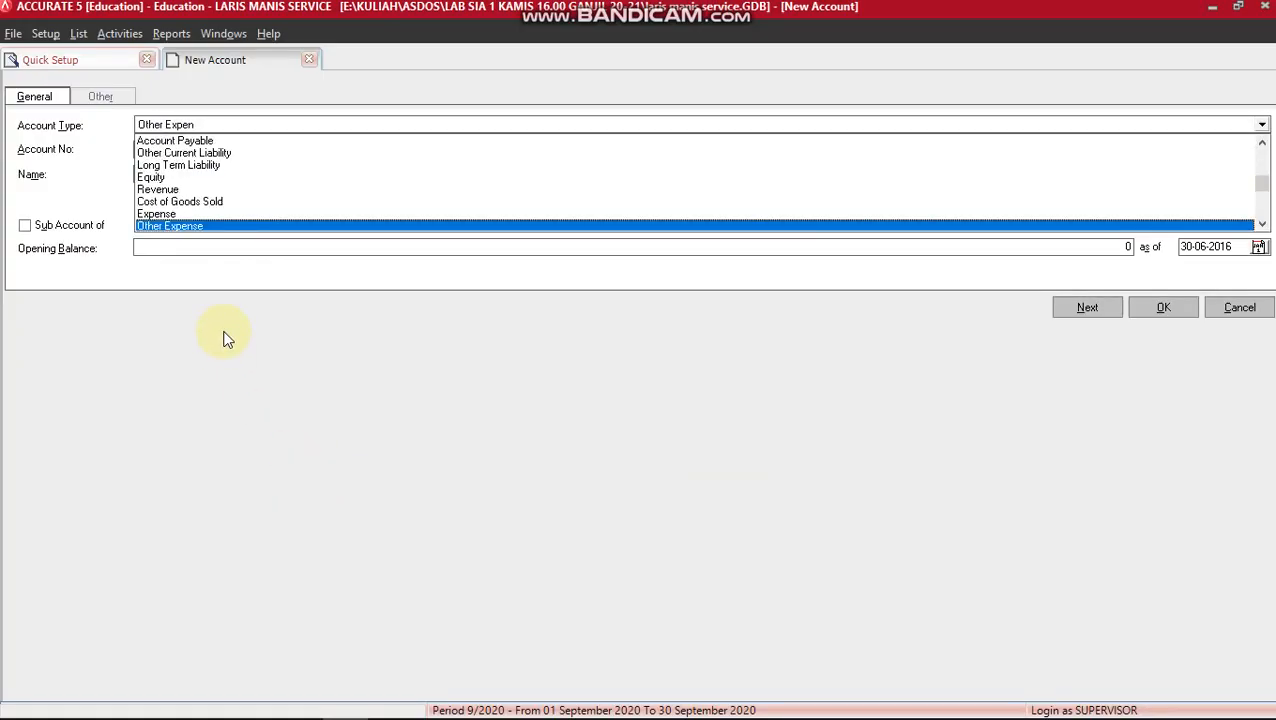
{"action": "key", "text": "Return"}
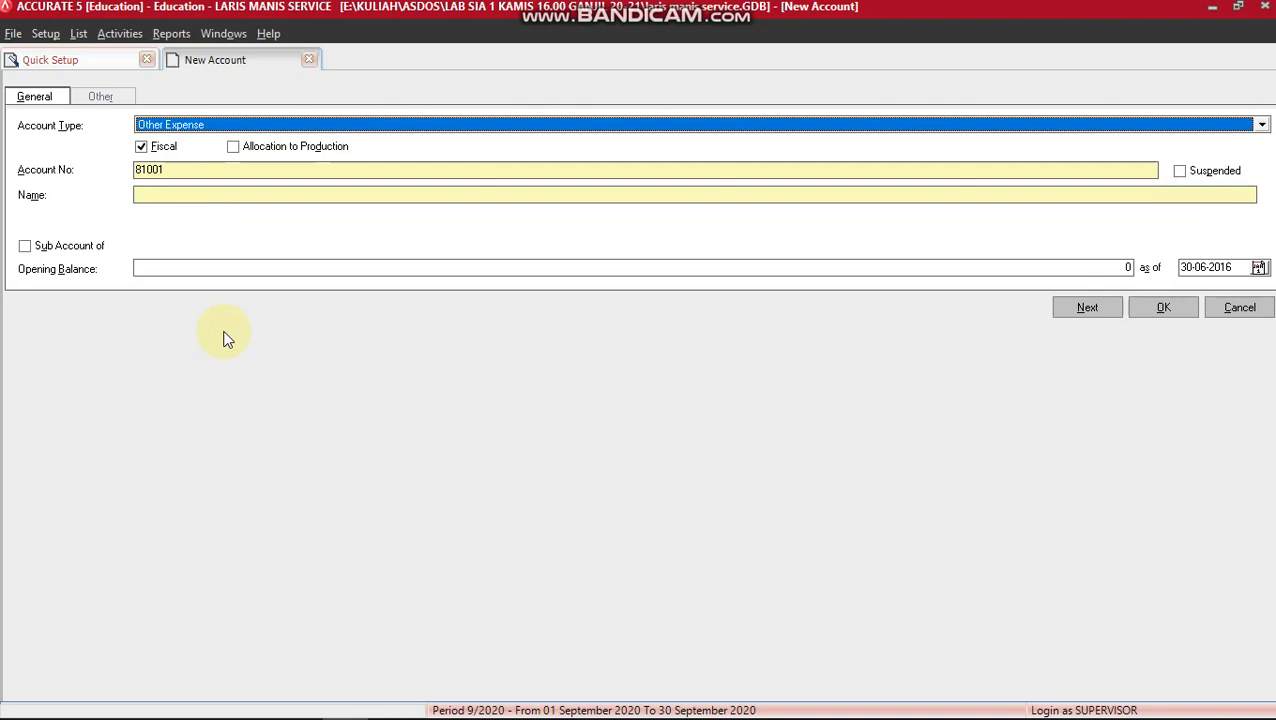
{"action": "left_click", "coordinate": [141, 170]}
{"action": "key", "text": "BackSpace"}
{"action": "type", "text": "1"}
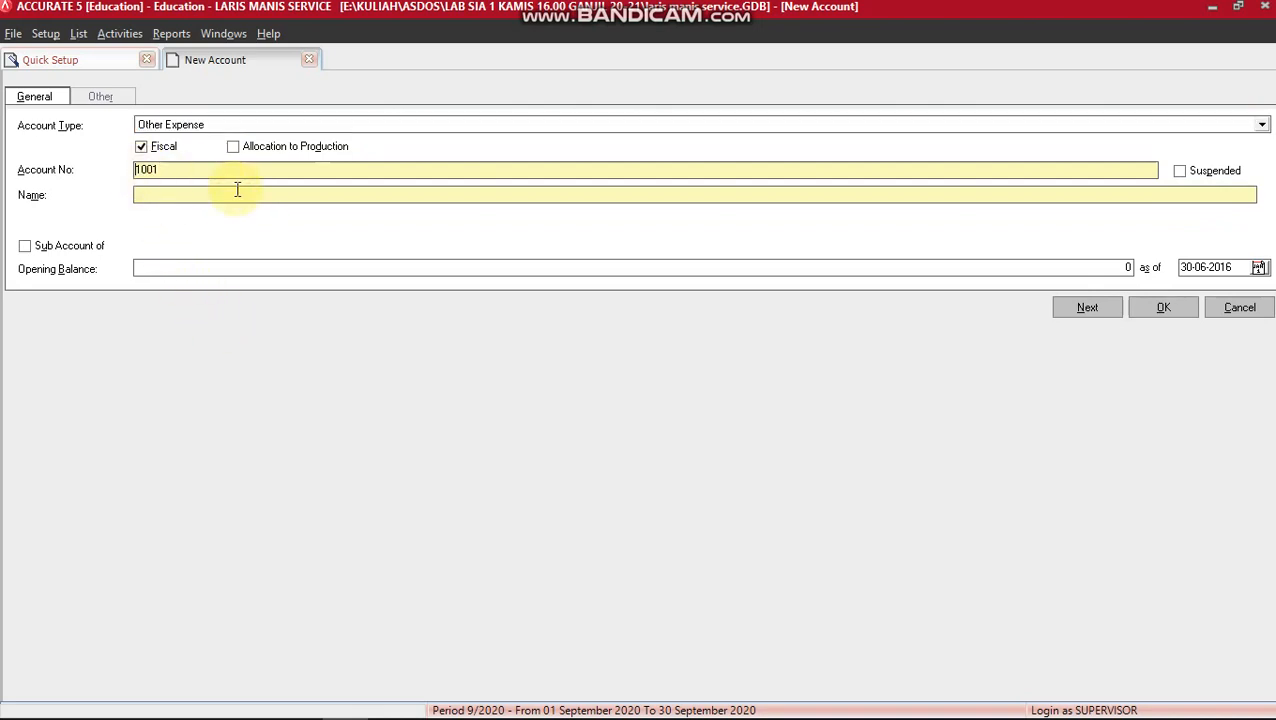
{"action": "type", "text": "9"}
{"action": "left_click", "coordinate": [181, 168]}
{"action": "key", "text": "BackSpace"}
{"action": "type", "text": "0"}
{"action": "left_click", "coordinate": [152, 193]}
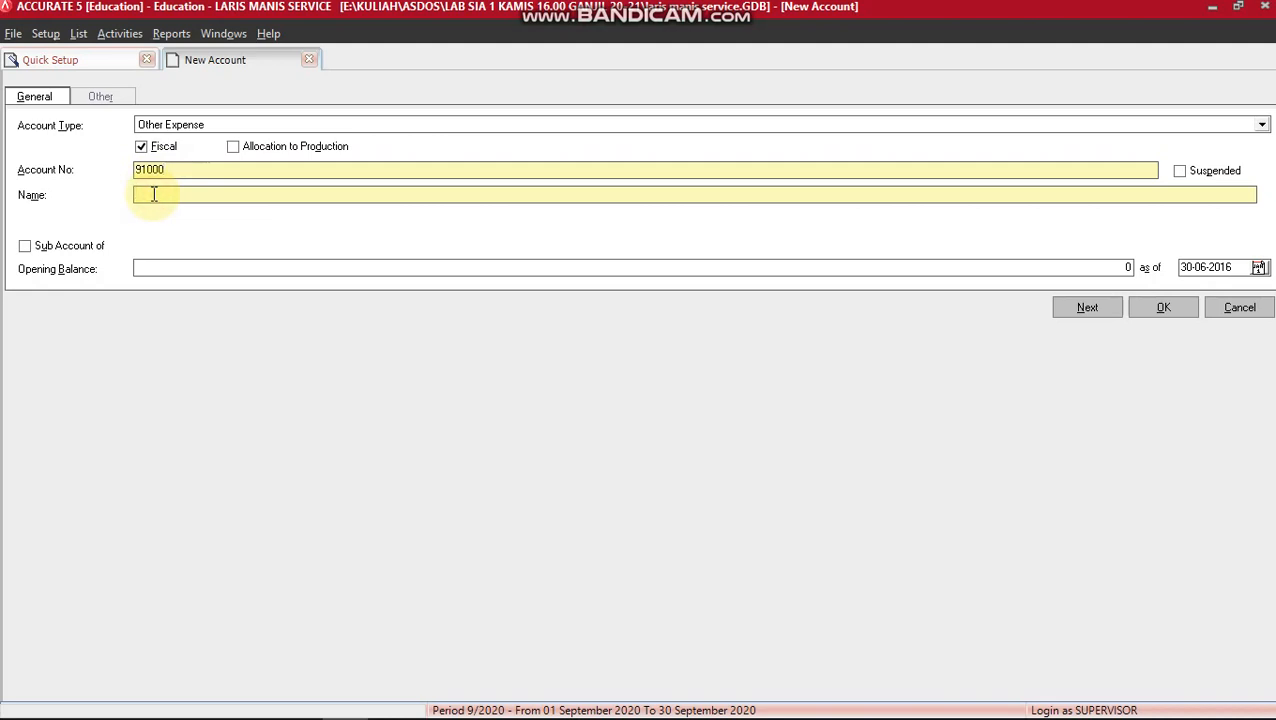
{"action": "type", "text": "BIAYA B"}
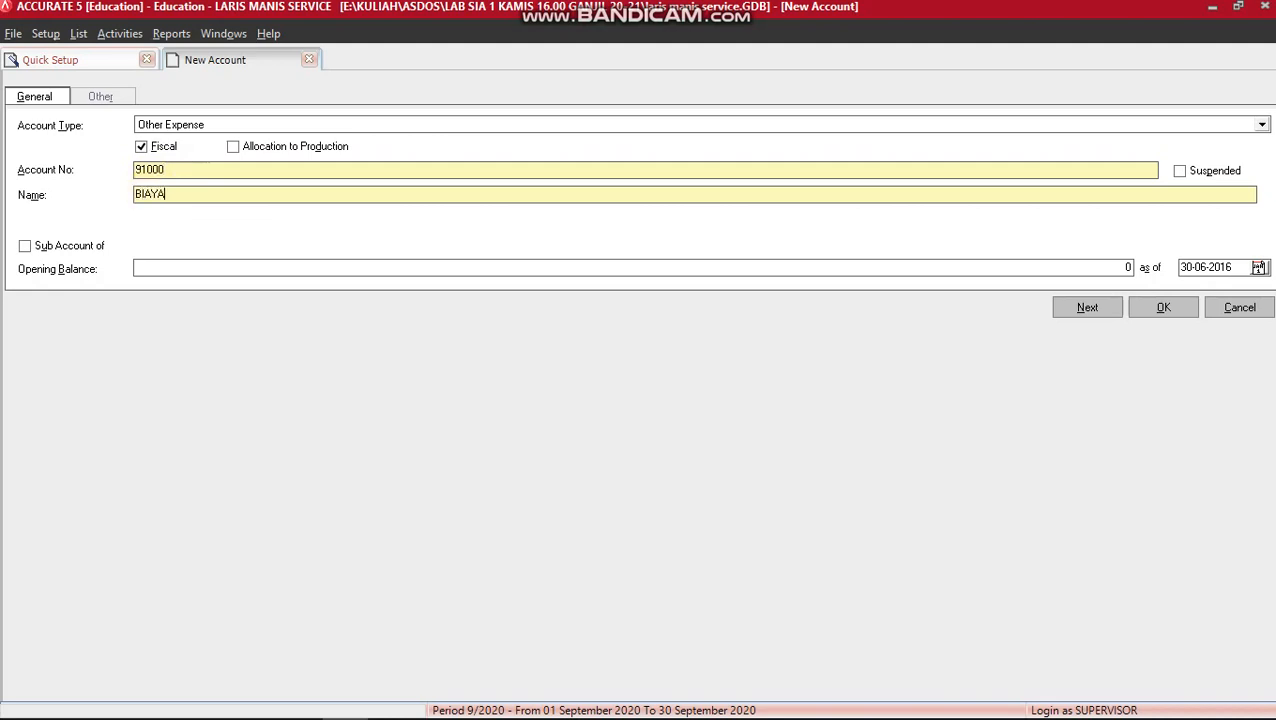
{"action": "type", "text": "UNGA"}
{"action": "left_click", "coordinate": [1088, 309]}
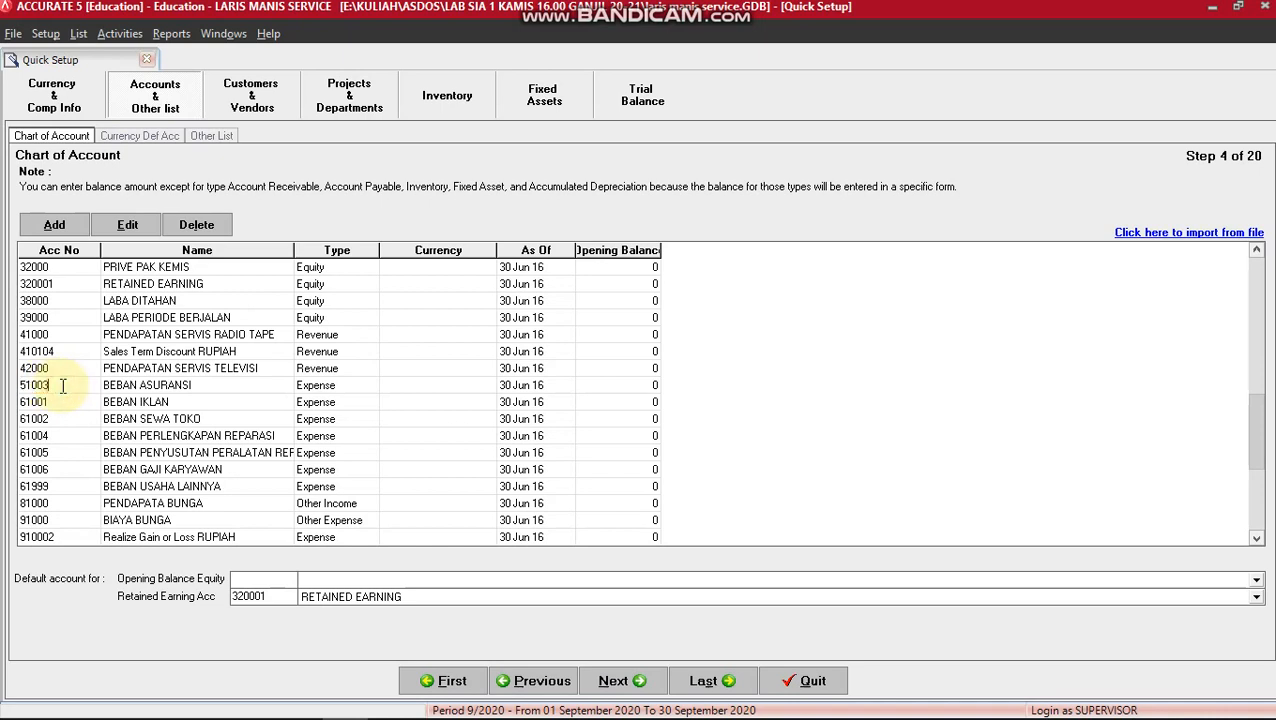
Edit BEBAN ASURANSI in the Chart of Account list, changing its number from 51003 to 61003.
{"action": "left_click", "coordinate": [136, 389]}
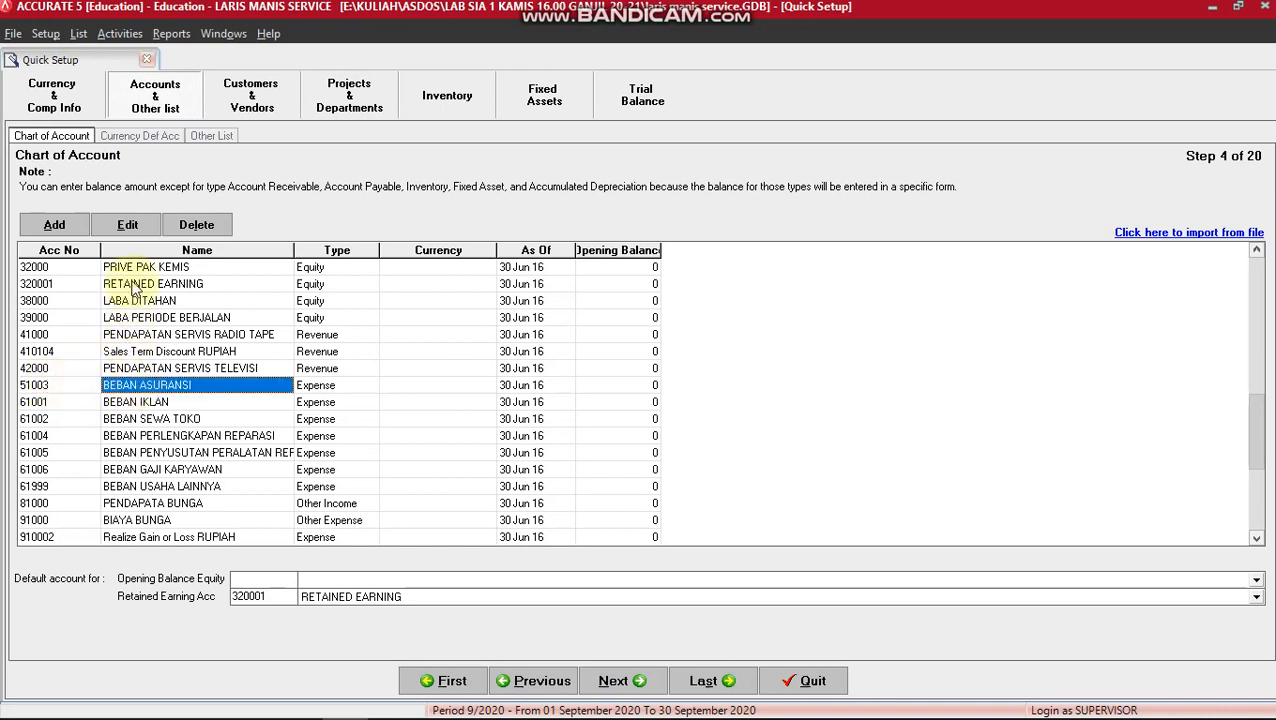
{"action": "left_click", "coordinate": [129, 226]}
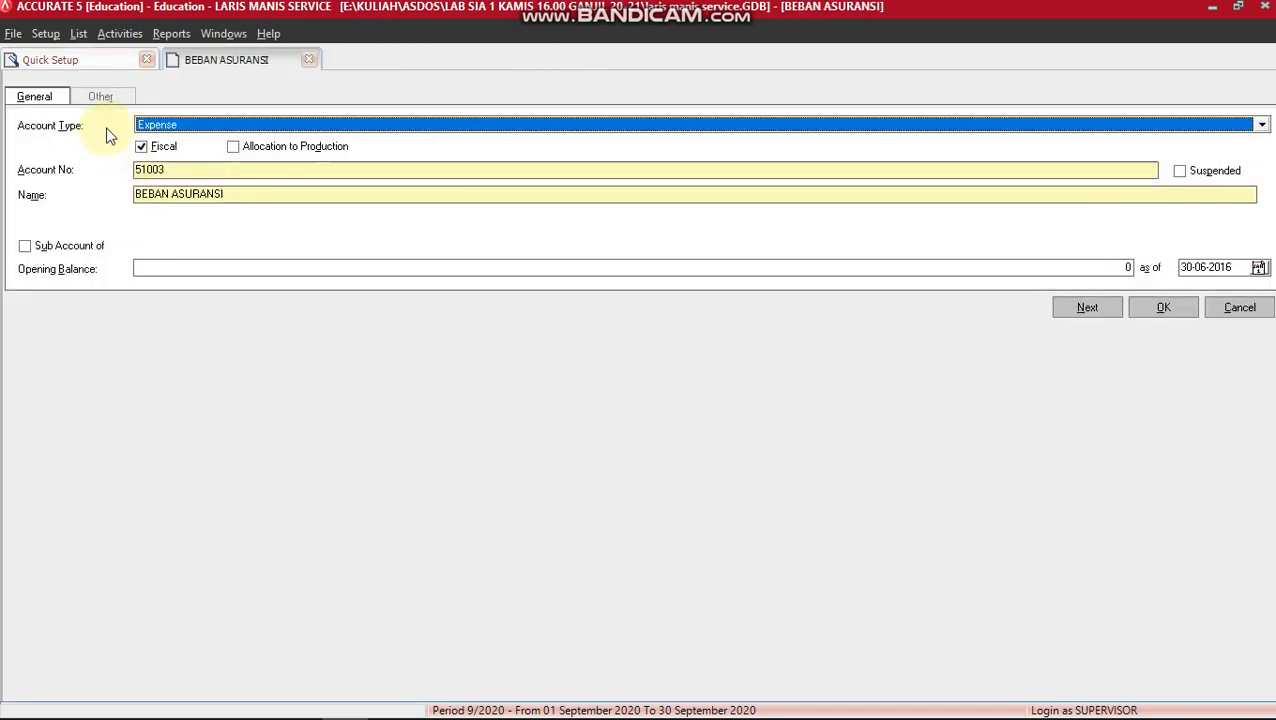
{"action": "left_click", "coordinate": [141, 169]}
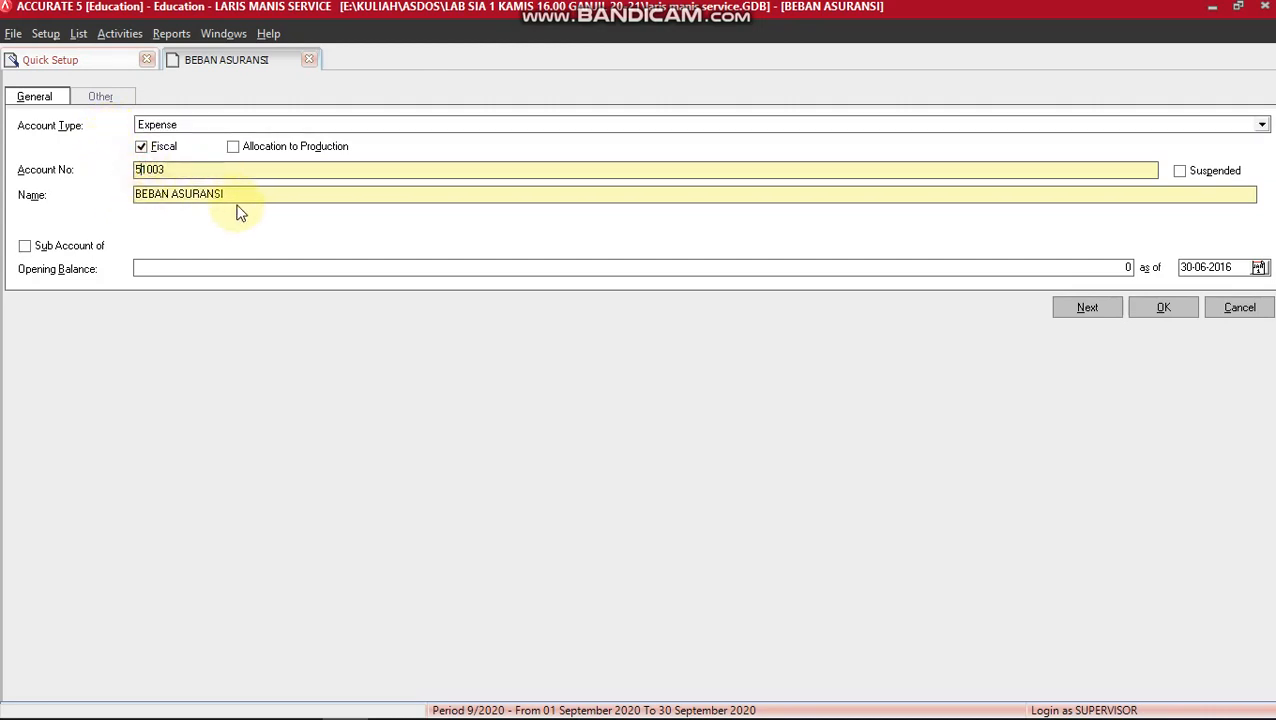
{"action": "key", "text": "BackSpace"}
{"action": "type", "text": "6"}
{"action": "left_click", "coordinate": [1178, 312]}
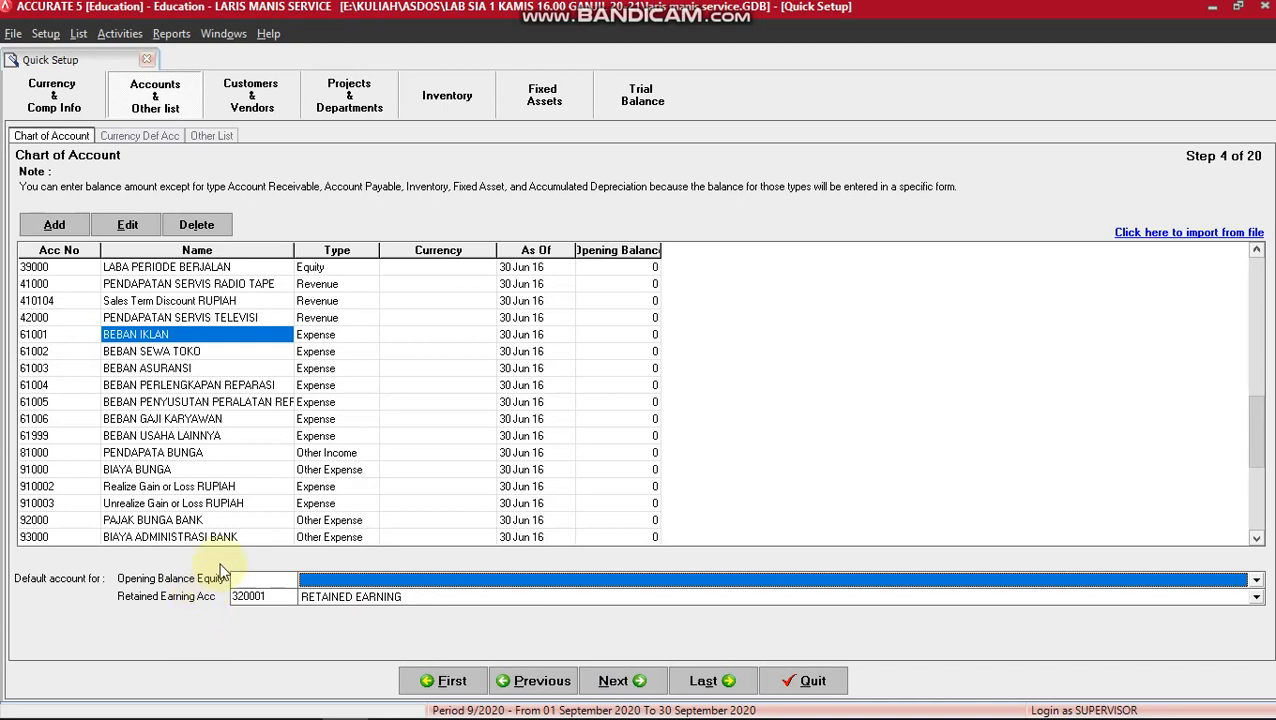
Choose OPENING BALANCE EQUITY (310001) as the default opening balance equity account and continue to Step 5.
{"action": "left_click", "coordinate": [1257, 582]}
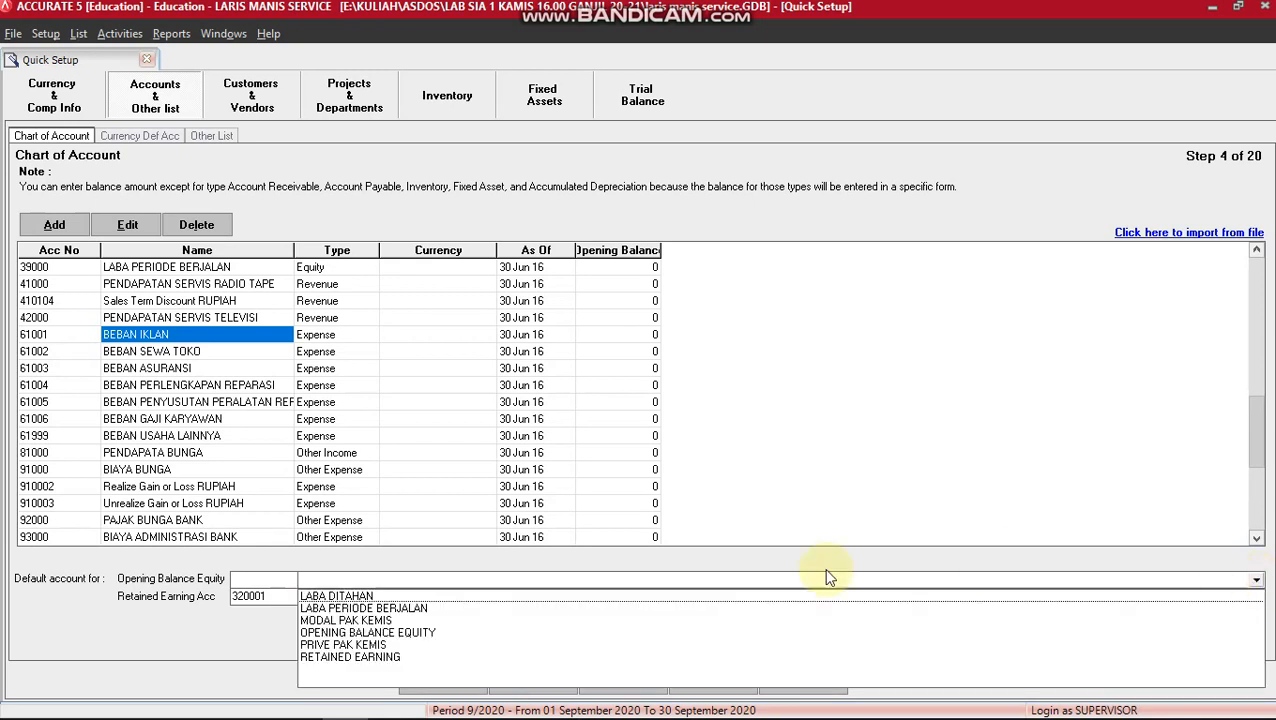
{"action": "left_click", "coordinate": [420, 632]}
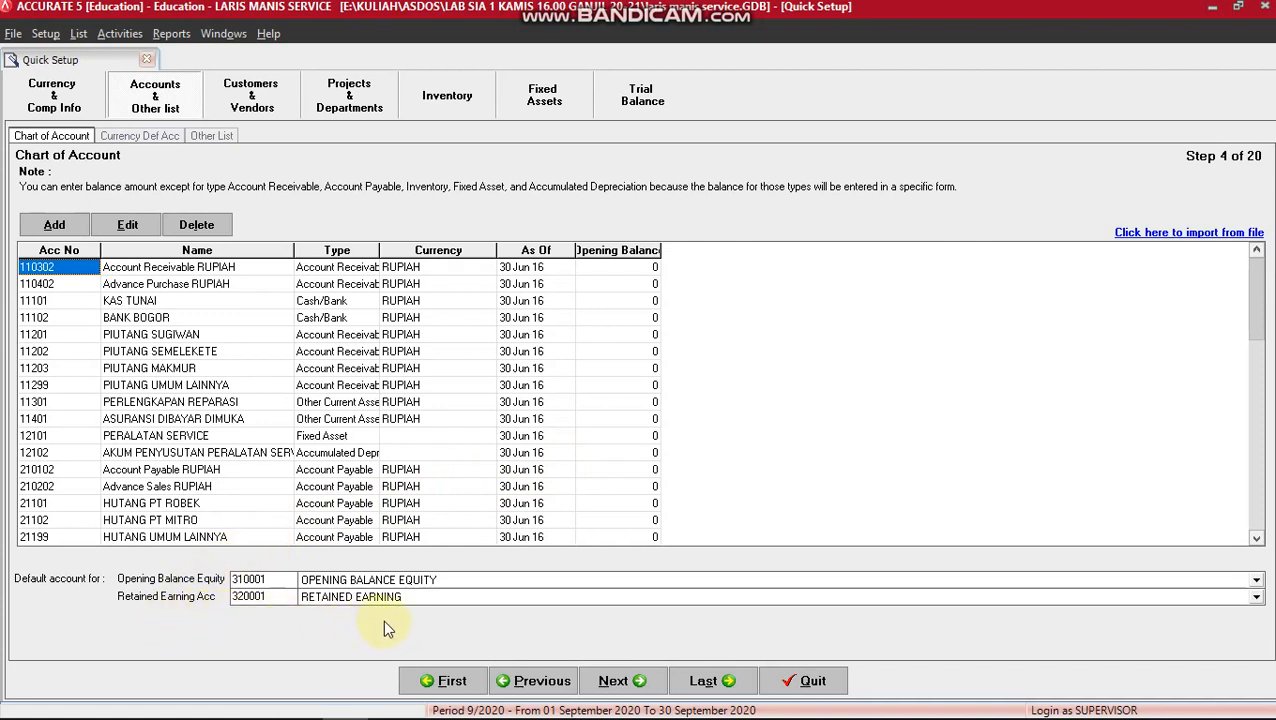
{"action": "left_click", "coordinate": [629, 684]}
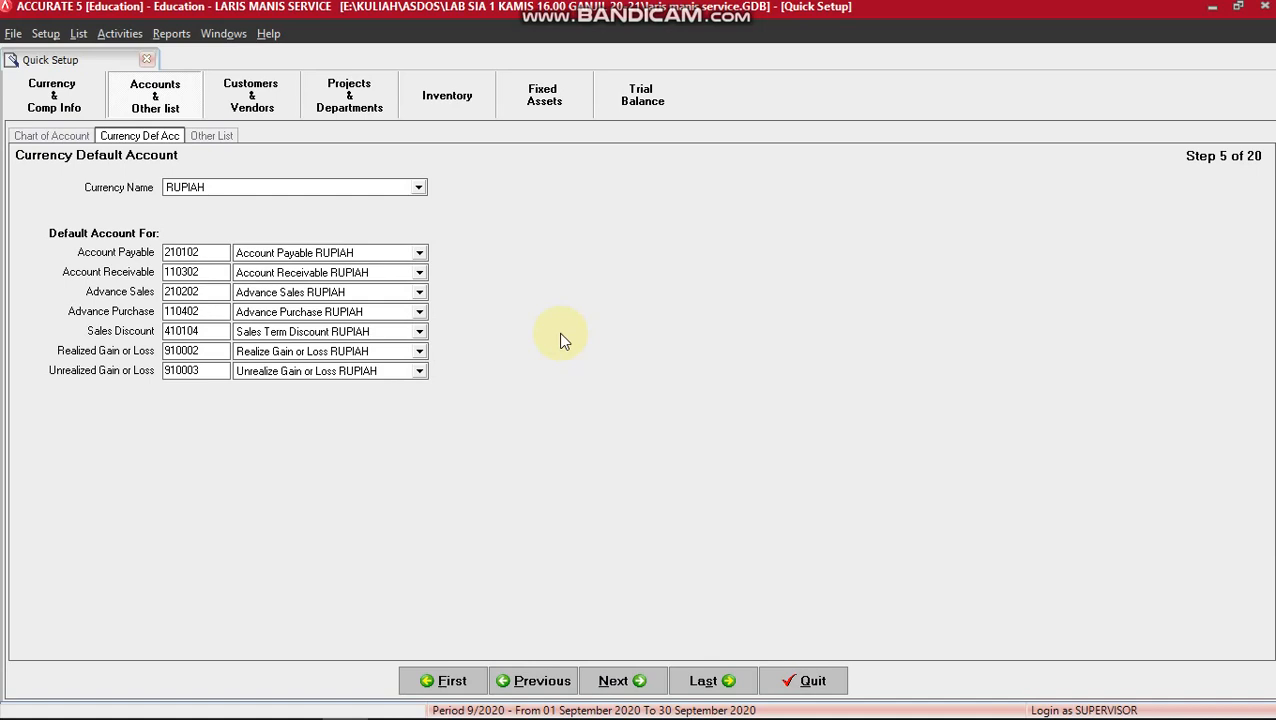
Create Account Payable 29988 HUTANG USAHA RUPIAH as RUPIAH's default payable account.
{"action": "left_click", "coordinate": [419, 258]}
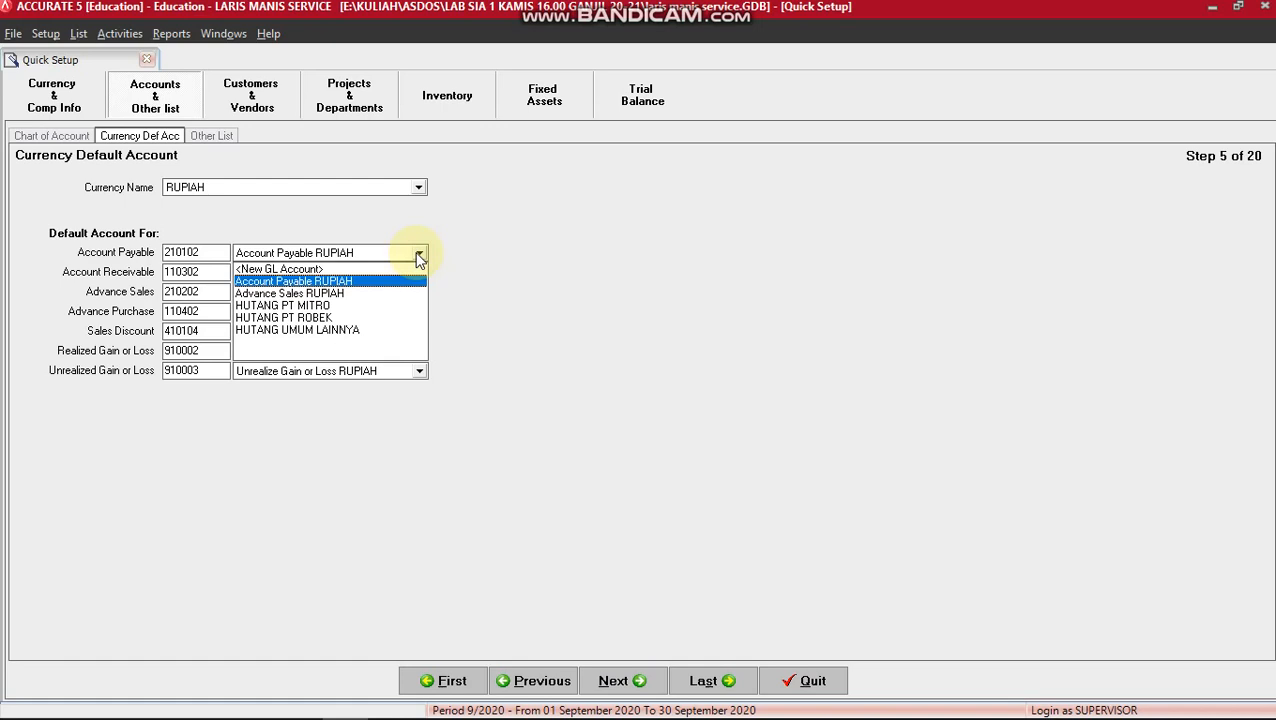
{"action": "left_click", "coordinate": [343, 271]}
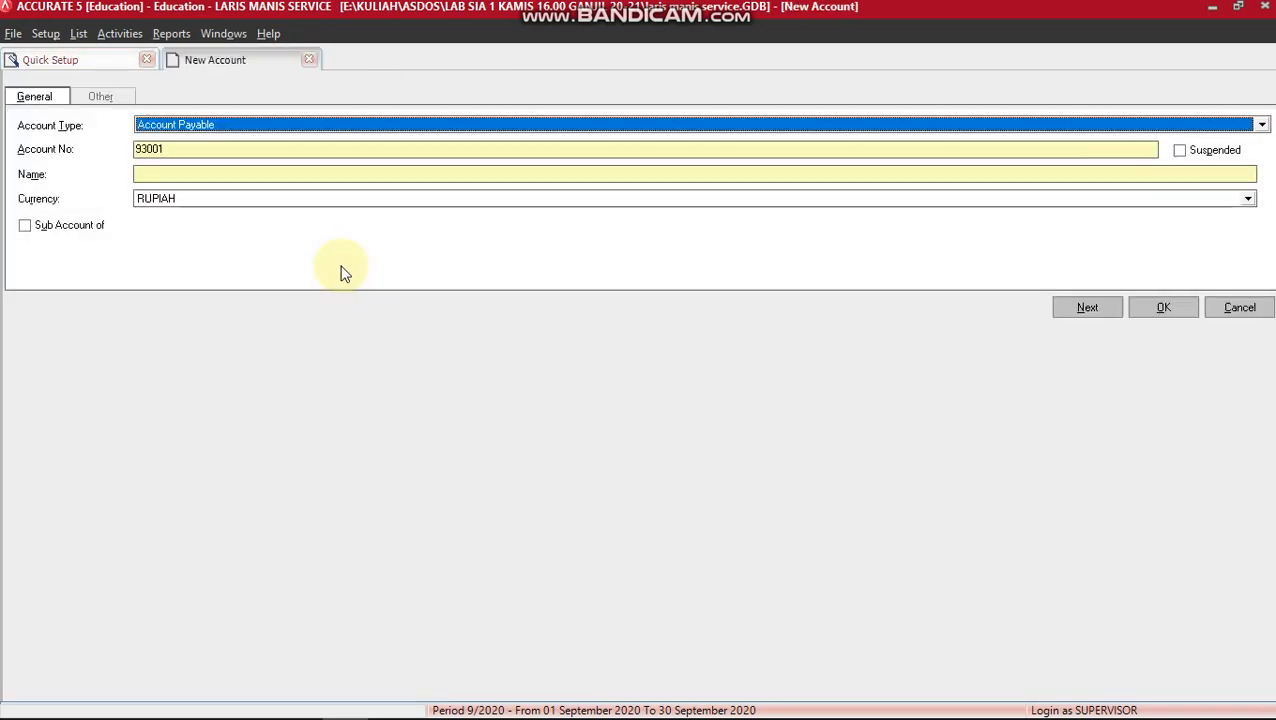
{"action": "left_click", "coordinate": [160, 148]}
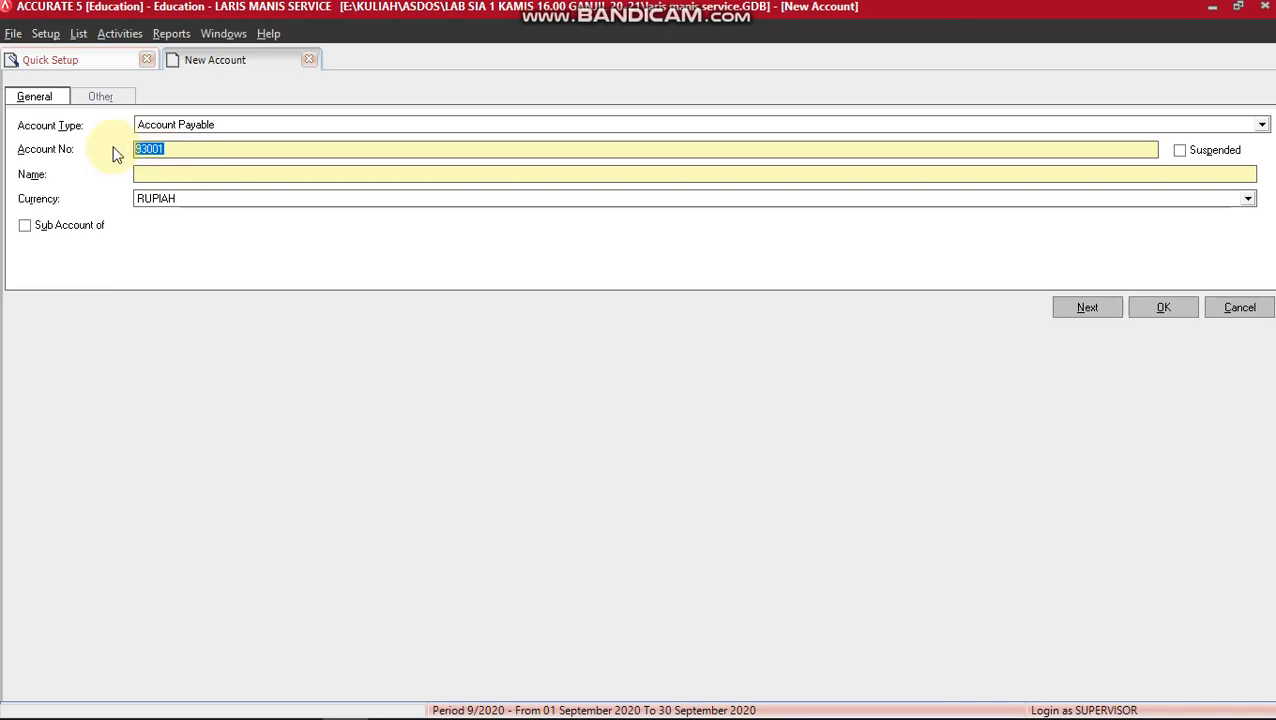
{"action": "type", "text": "29988"}
{"action": "left_click", "coordinate": [170, 174]}
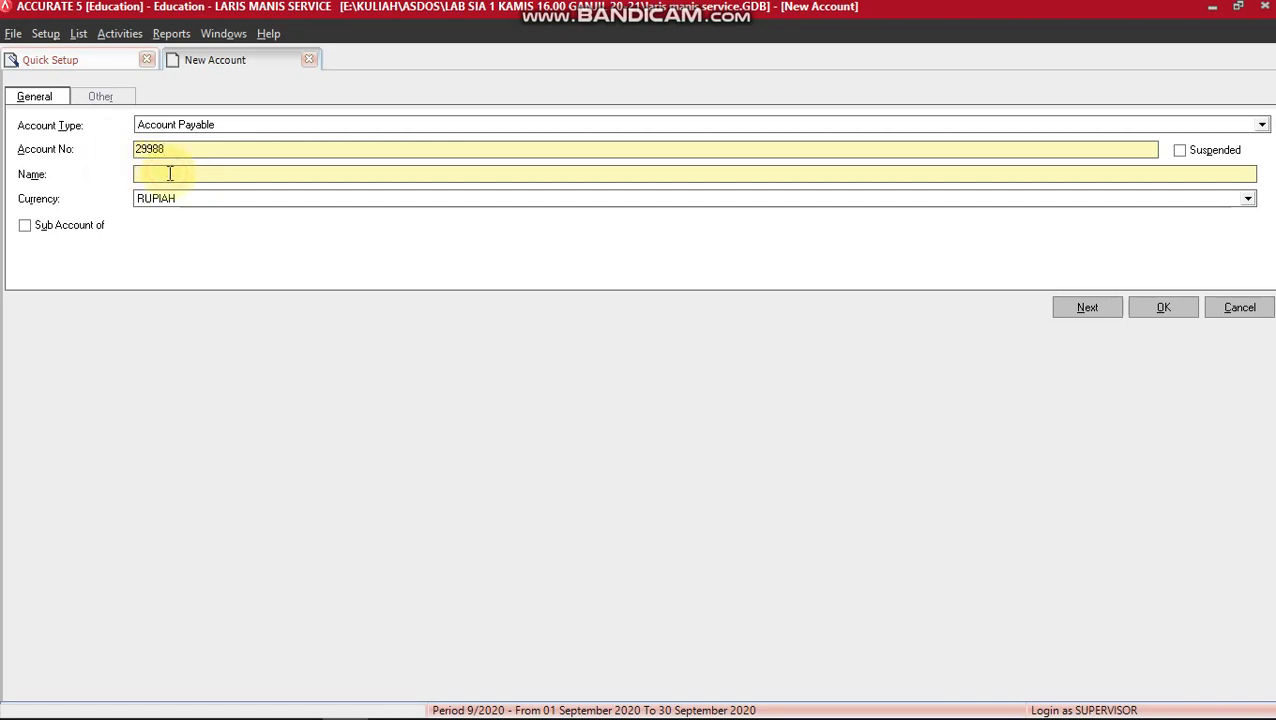
{"action": "type", "text": "HUTANG USAH"}
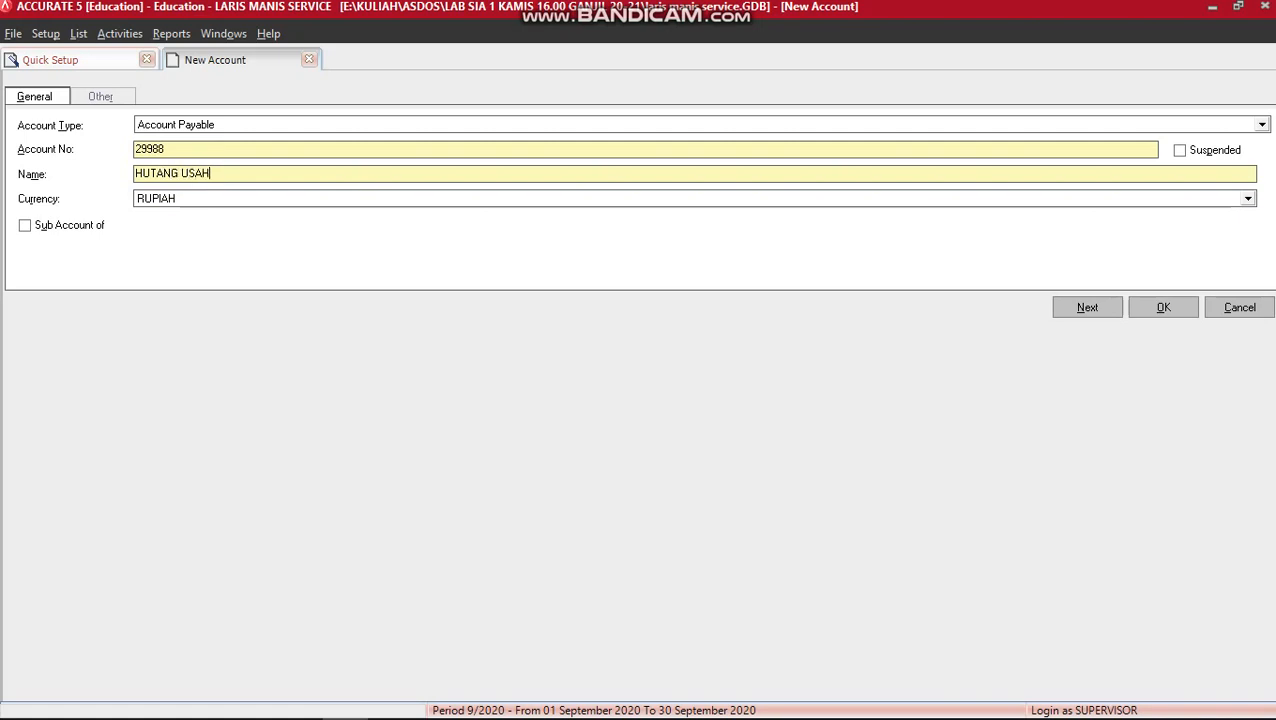
{"action": "type", "text": "A RUPIAH"}
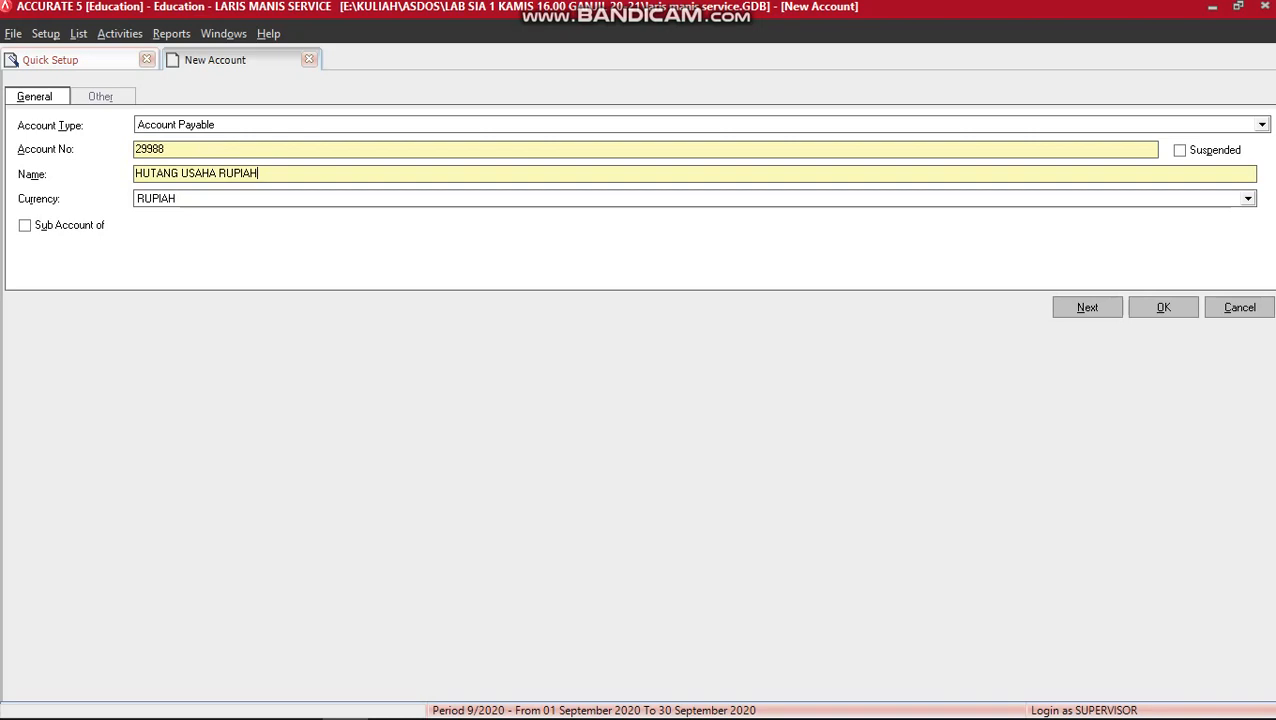
{"action": "left_click", "coordinate": [1164, 310]}
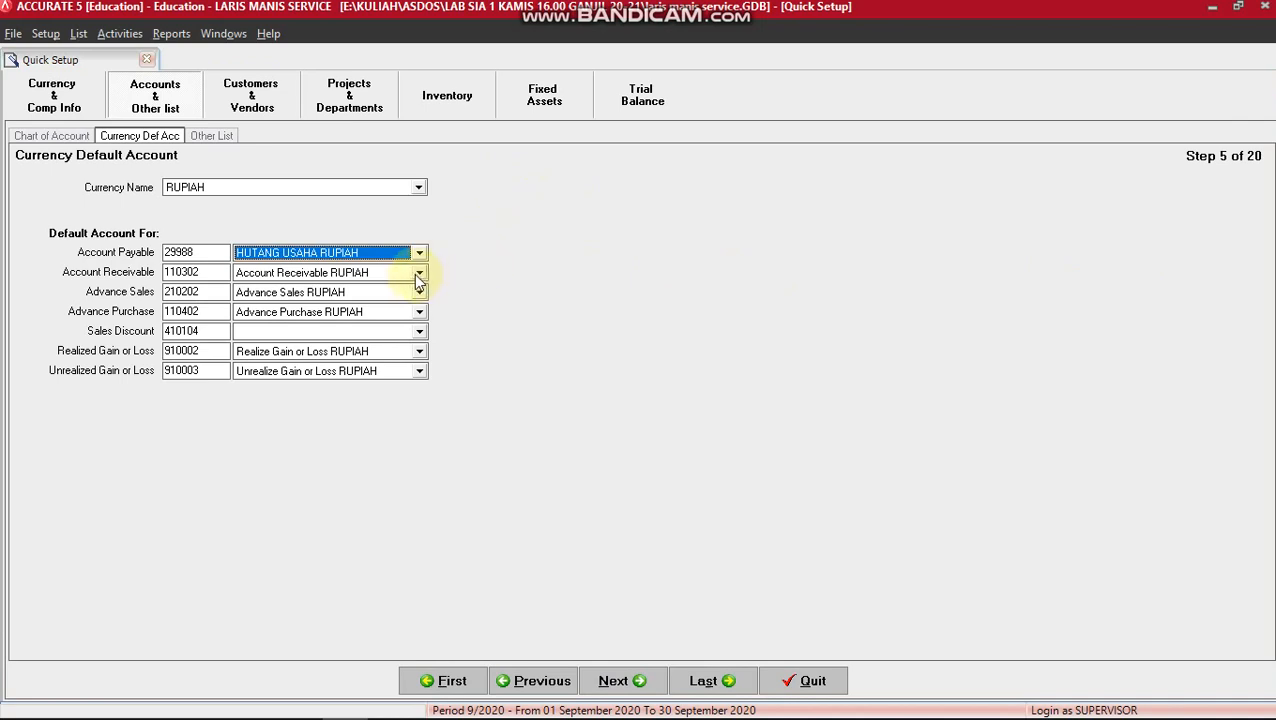
Create receivable account 19989 PIUTANG USAHA RUPIAH as RUPIAH's default, then continue to Other List.
{"action": "left_click", "coordinate": [418, 273]}
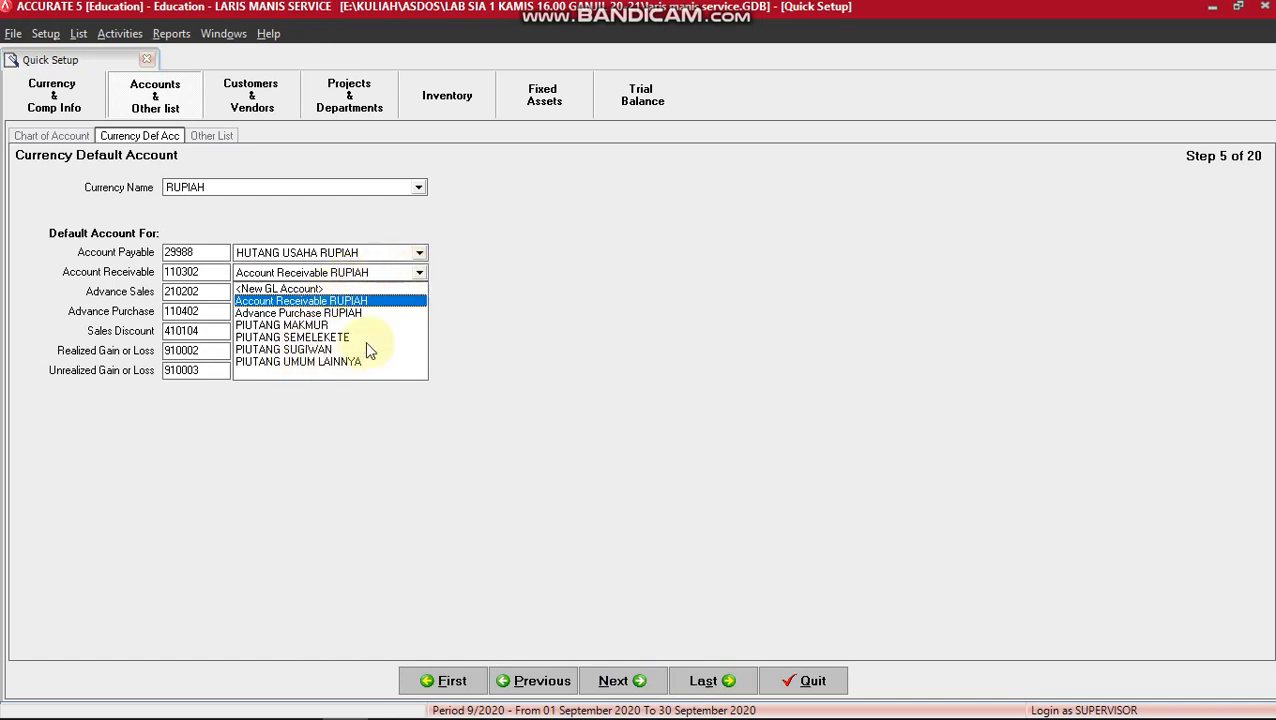
{"action": "left_click", "coordinate": [318, 289]}
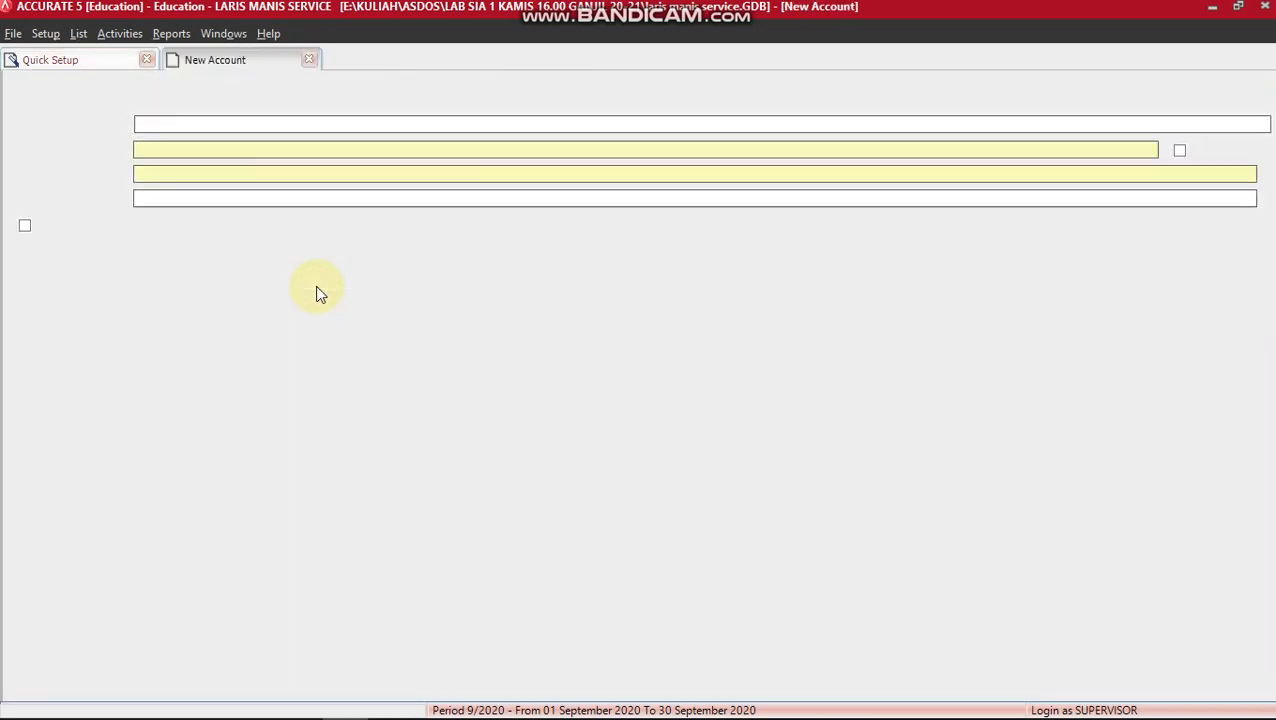
{"action": "left_click", "coordinate": [145, 149]}
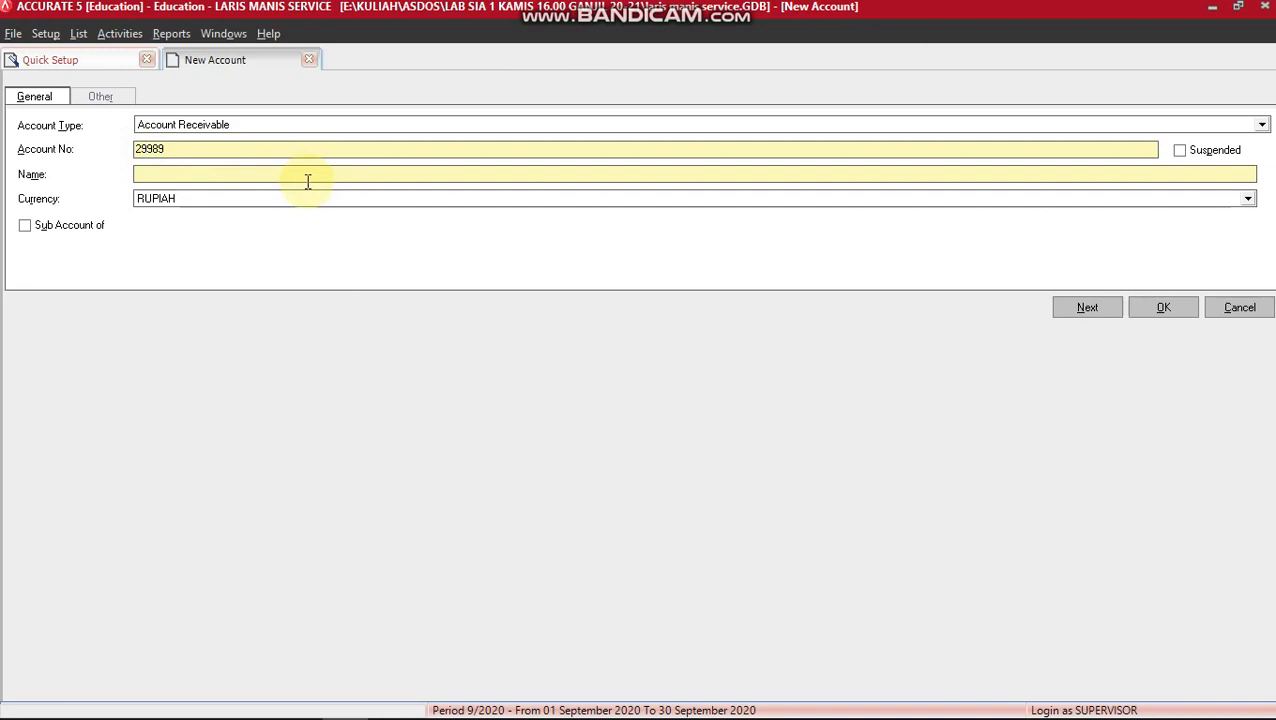
{"action": "key", "text": "BackSpace"}
{"action": "type", "text": "1"}
{"action": "left_click", "coordinate": [231, 179]}
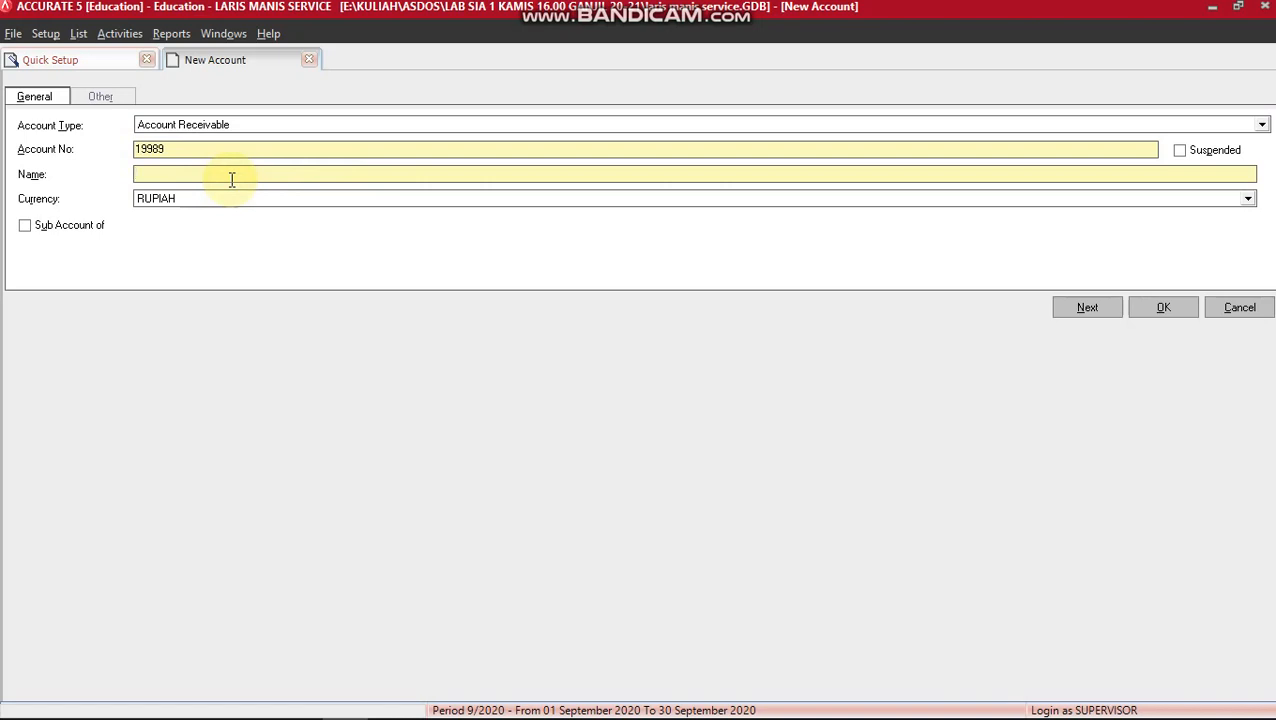
{"action": "type", "text": "PIUTANG USAHA RUPIAH"}
{"action": "left_click", "coordinate": [1172, 307]}
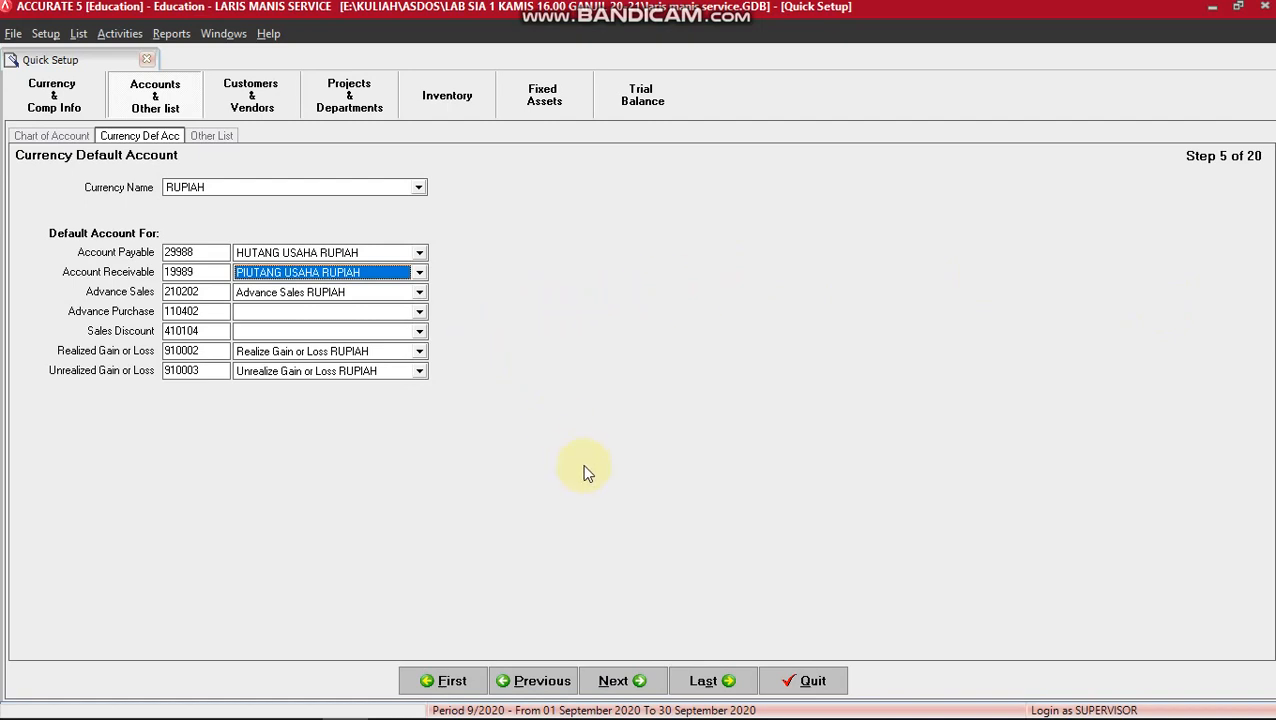
{"action": "left_click", "coordinate": [631, 688]}
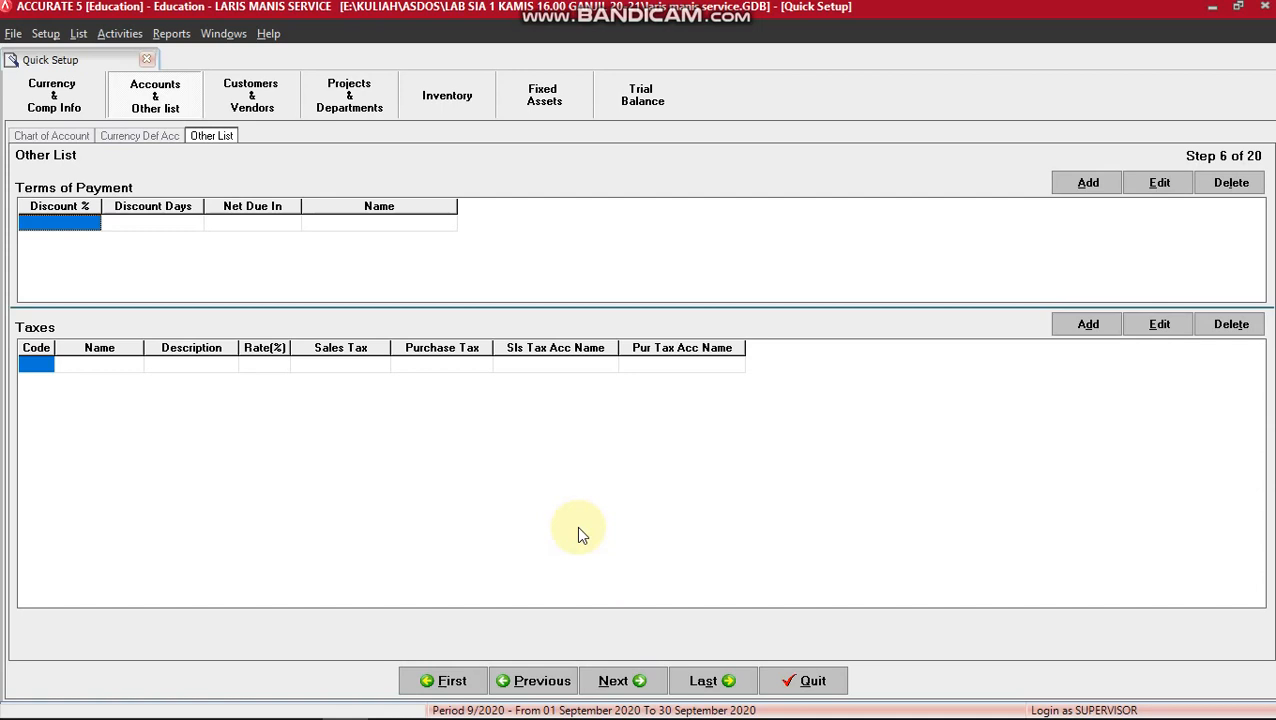
Define a C.O.D payment term with 0 discount, 0 discount days and 0 net due days.
{"action": "type", "text": "0"}
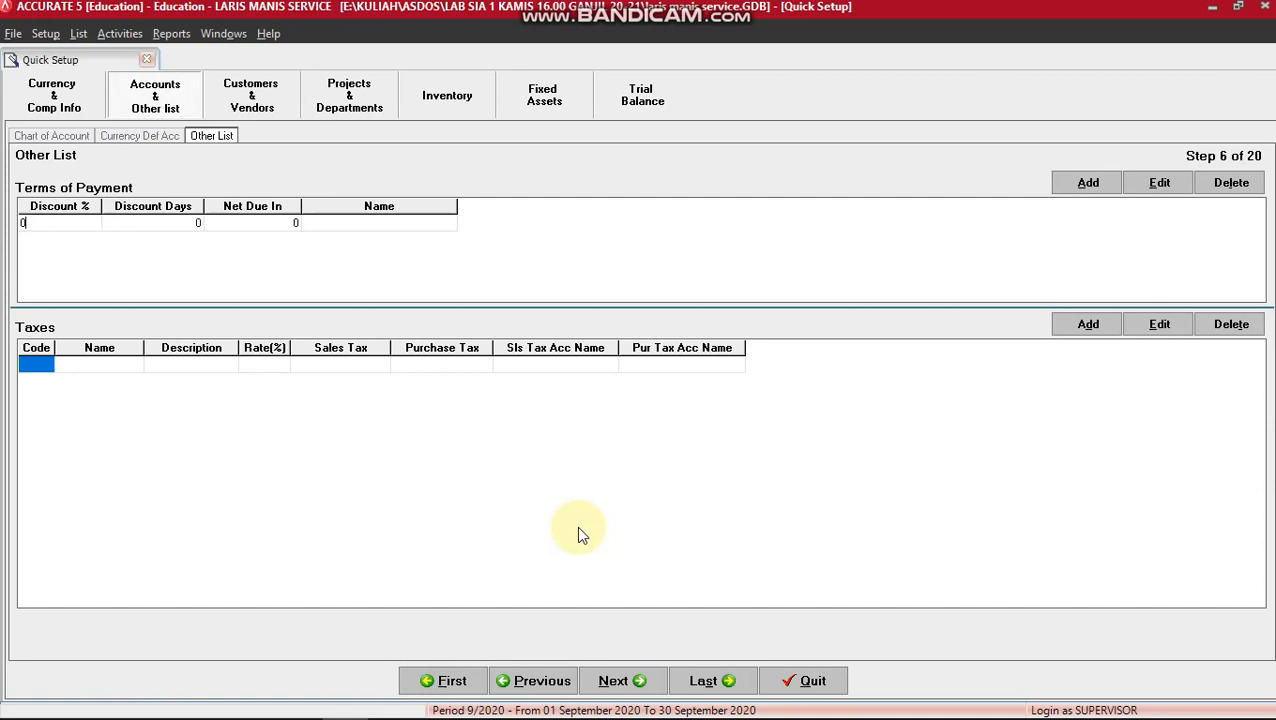
{"action": "key", "text": "Tab"}
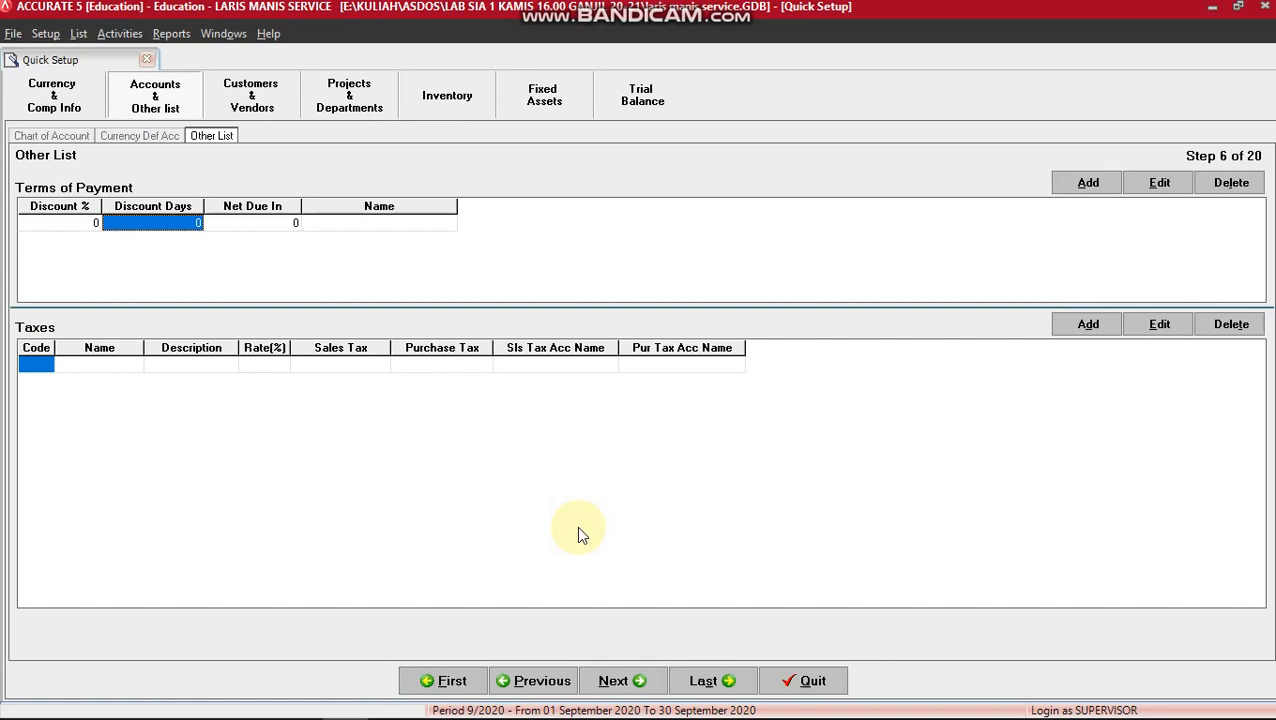
{"action": "key", "text": "Tab"}
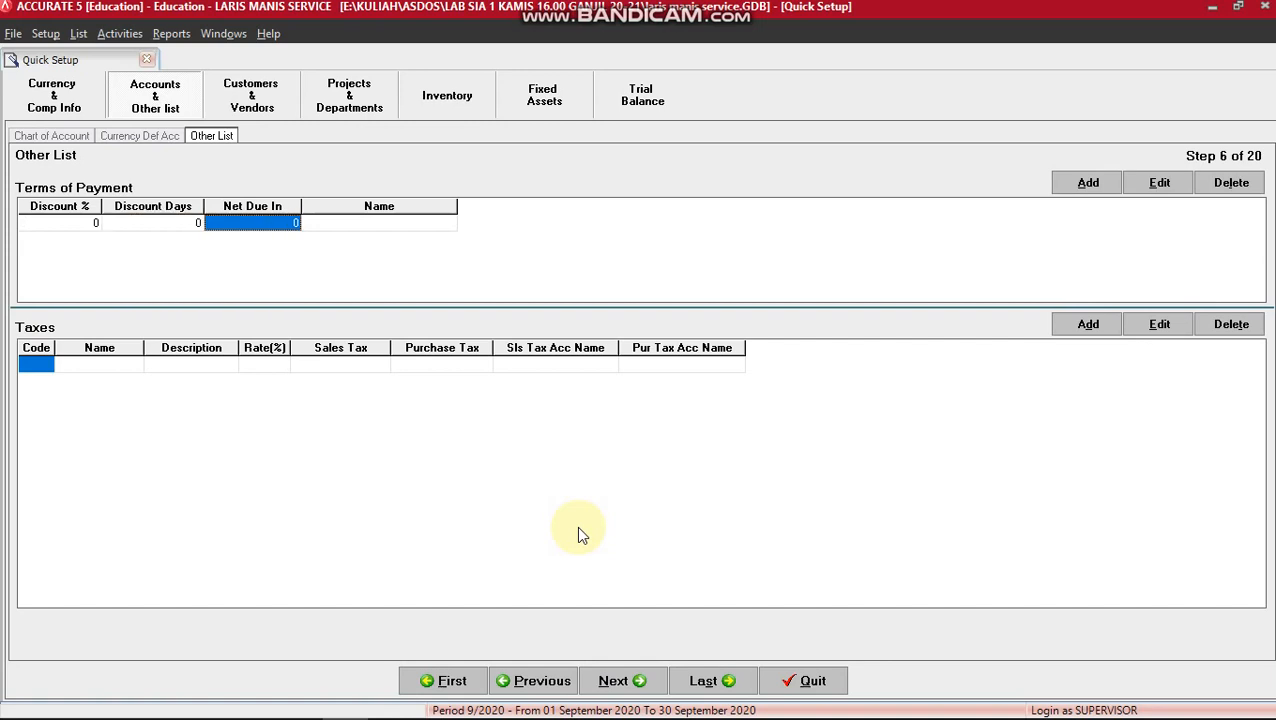
{"action": "key", "text": "Tab"}
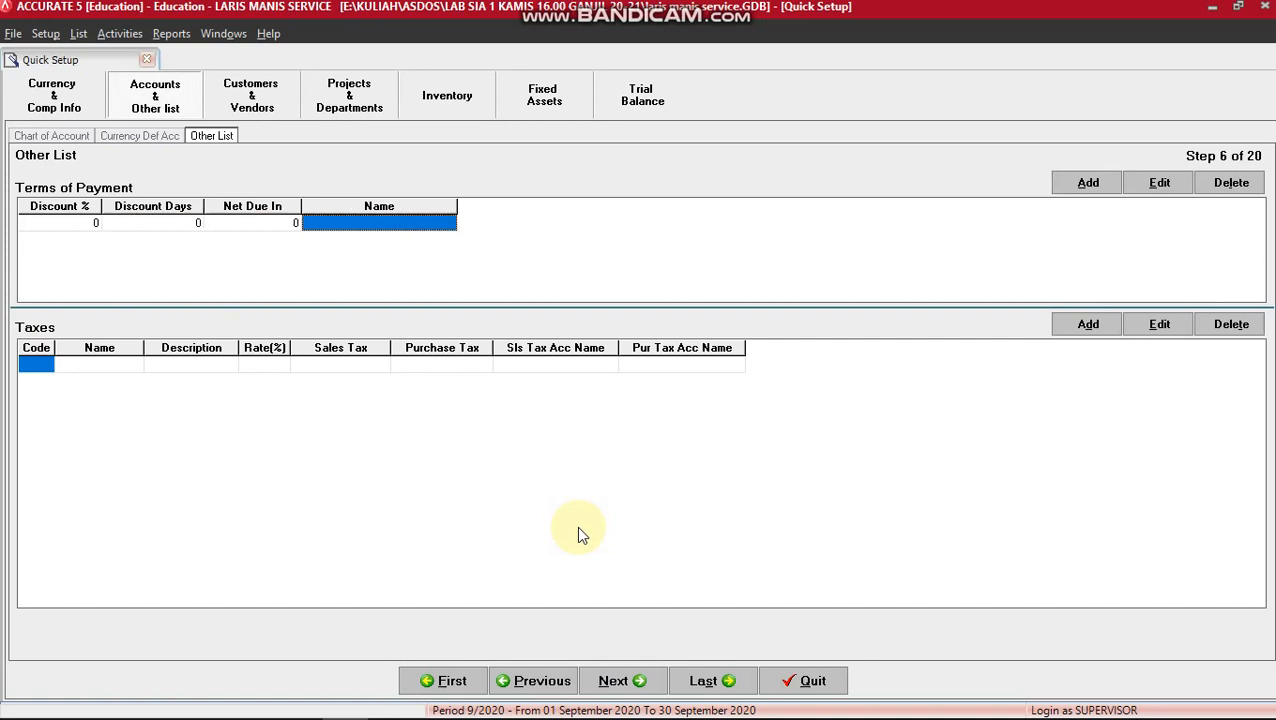
{"action": "type", "text": "C.O.D"}
{"action": "key", "text": "Tab"}
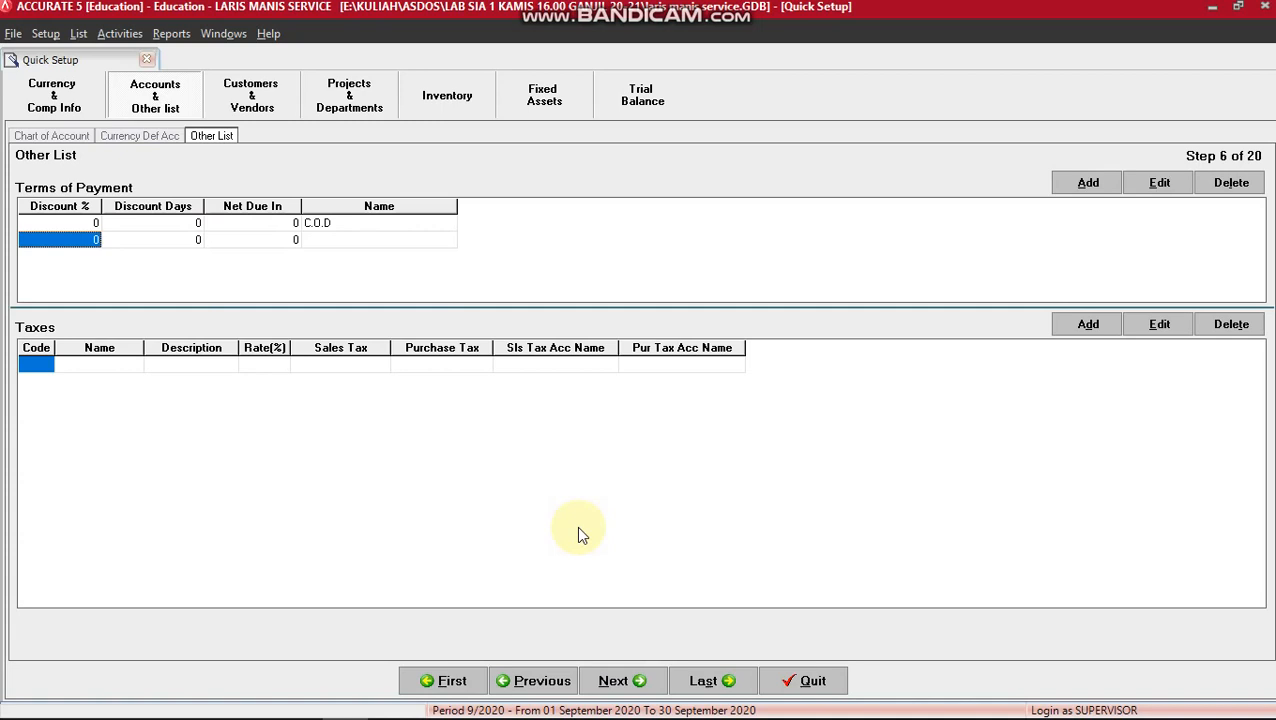
{"action": "left_click", "coordinate": [397, 227]}
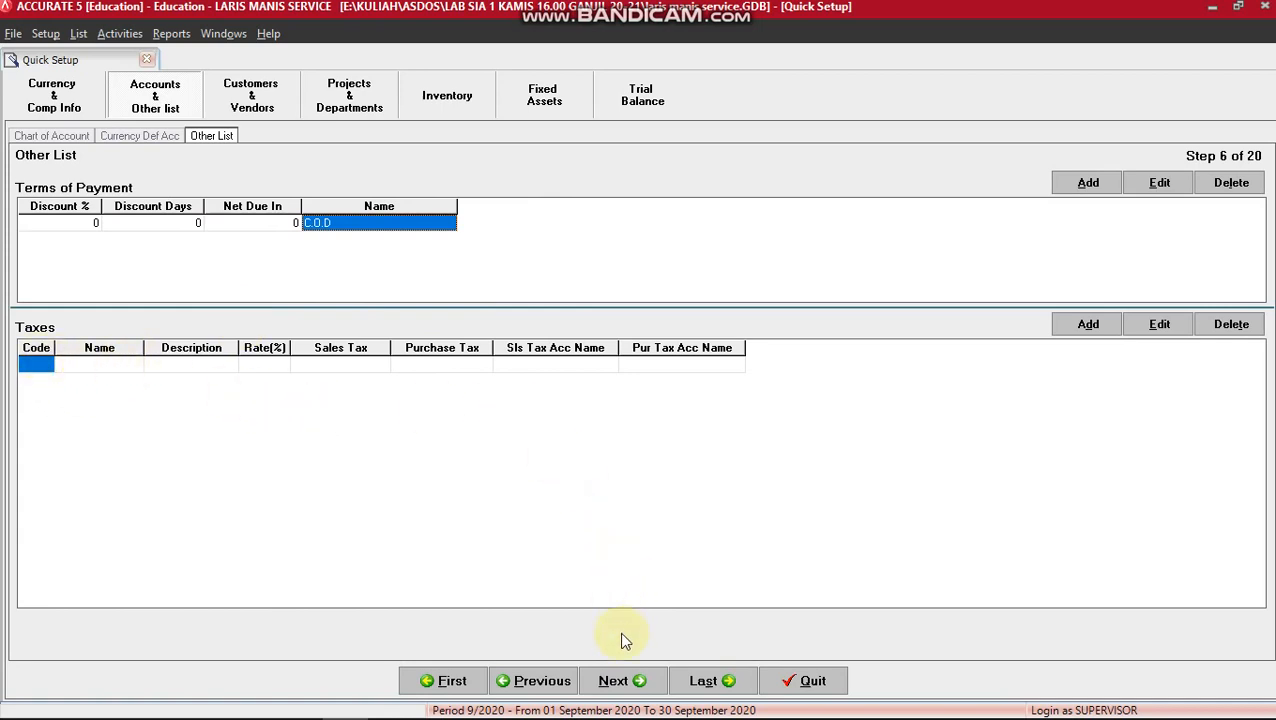
{"action": "left_click", "coordinate": [632, 684]}
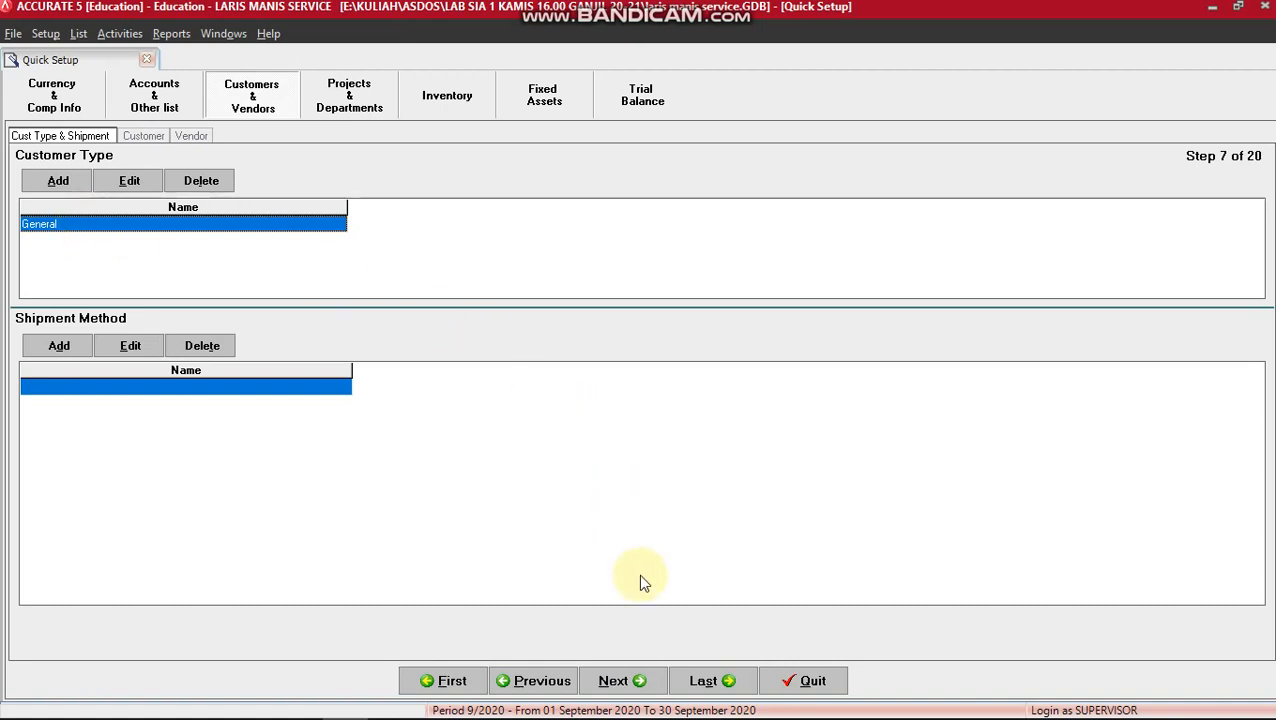
Advance the wizard from Cust Type & Shipment to Step 8, the empty Customer list.
{"action": "left_click", "coordinate": [626, 684]}
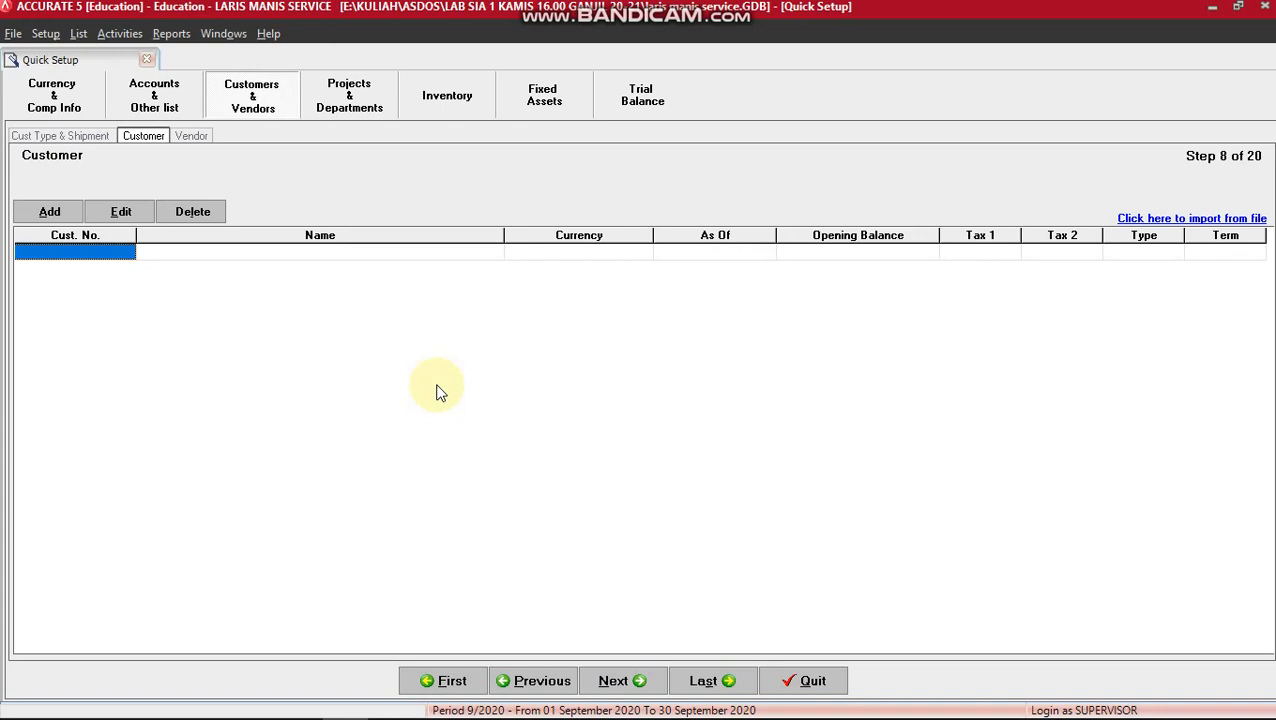
{"action": "key", "text": "alt+Tab"}
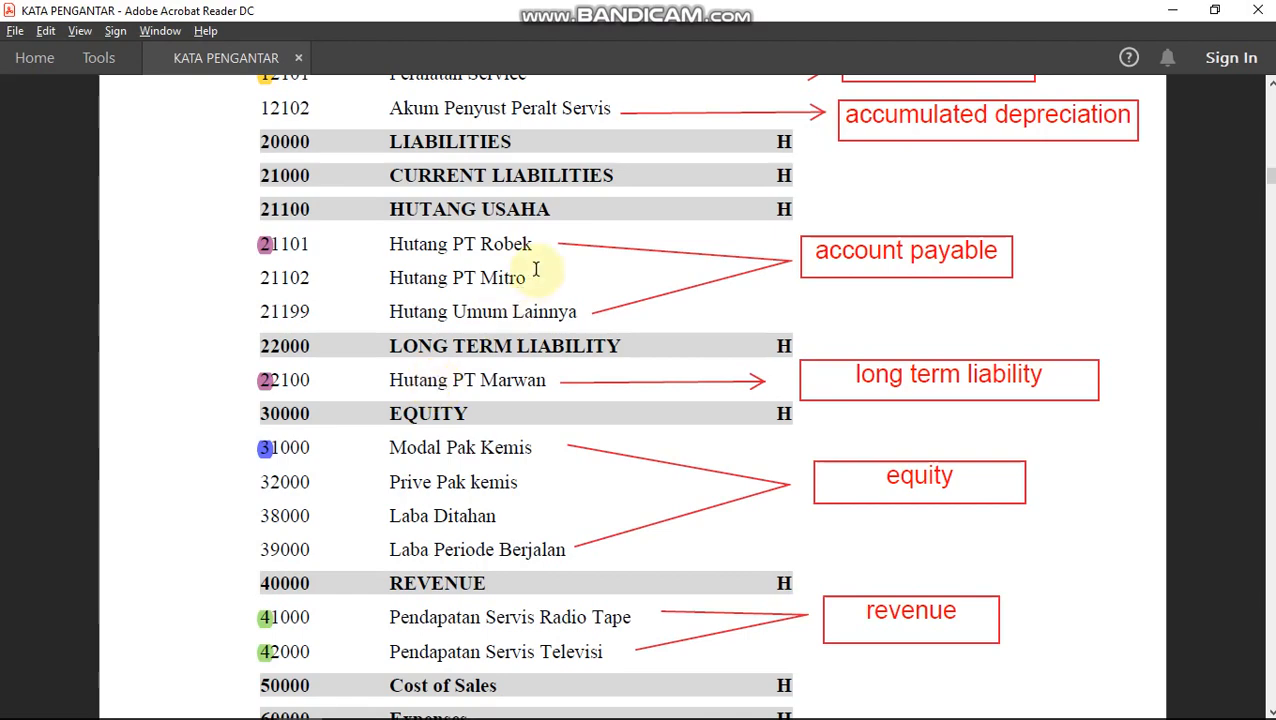
{"action": "scroll", "coordinate": [536, 270], "scroll_direction": "up", "scroll_amount": 10}
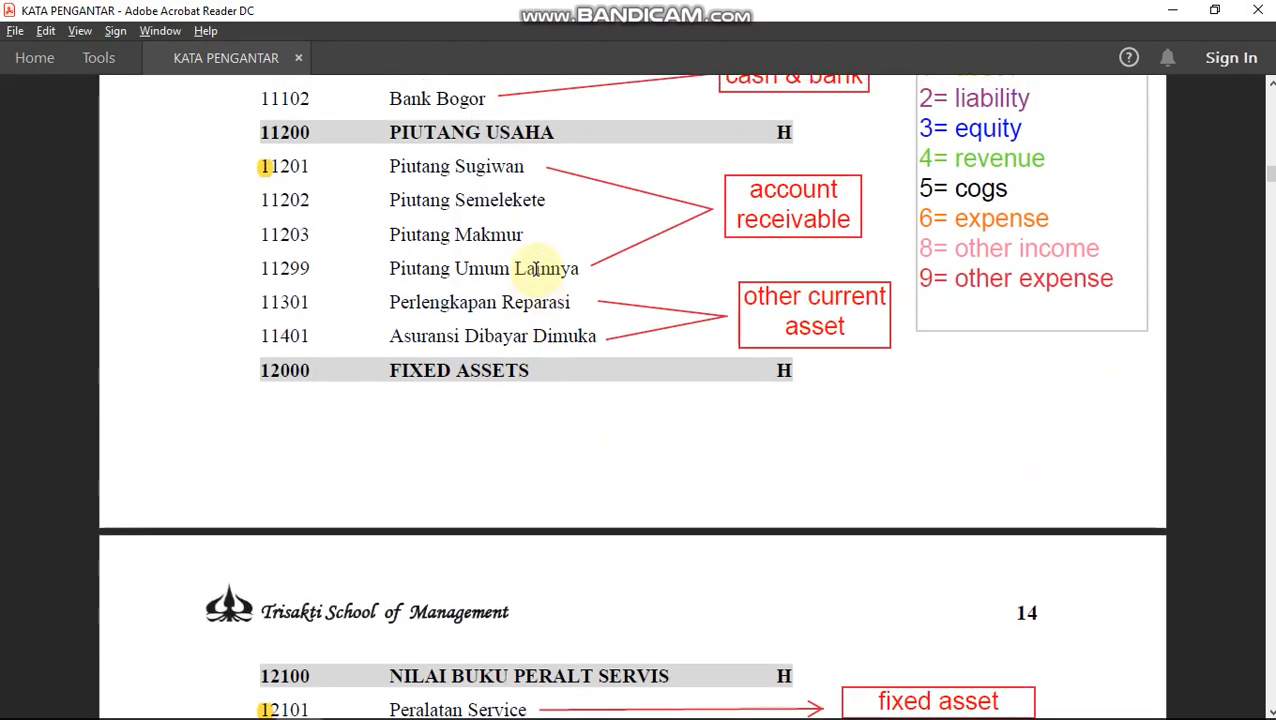
{"action": "scroll", "coordinate": [536, 270], "scroll_direction": "up", "scroll_amount": 2}
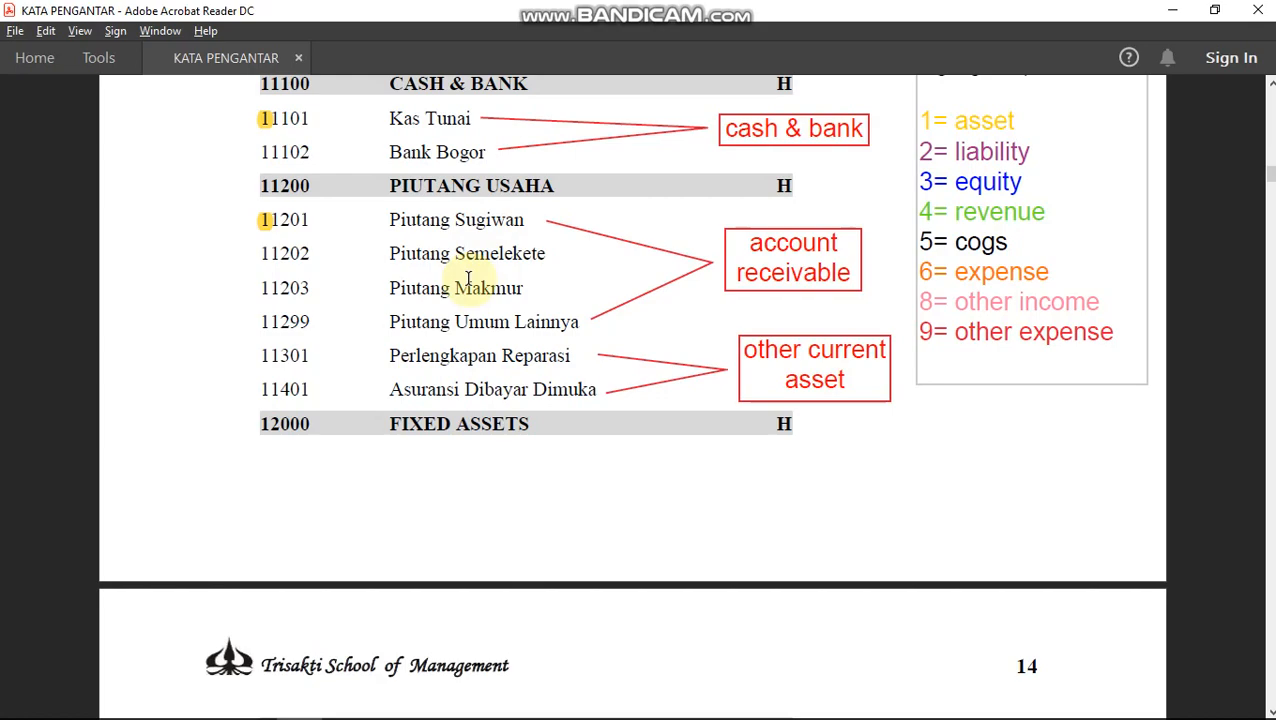
{"action": "key", "text": "alt+Tab"}
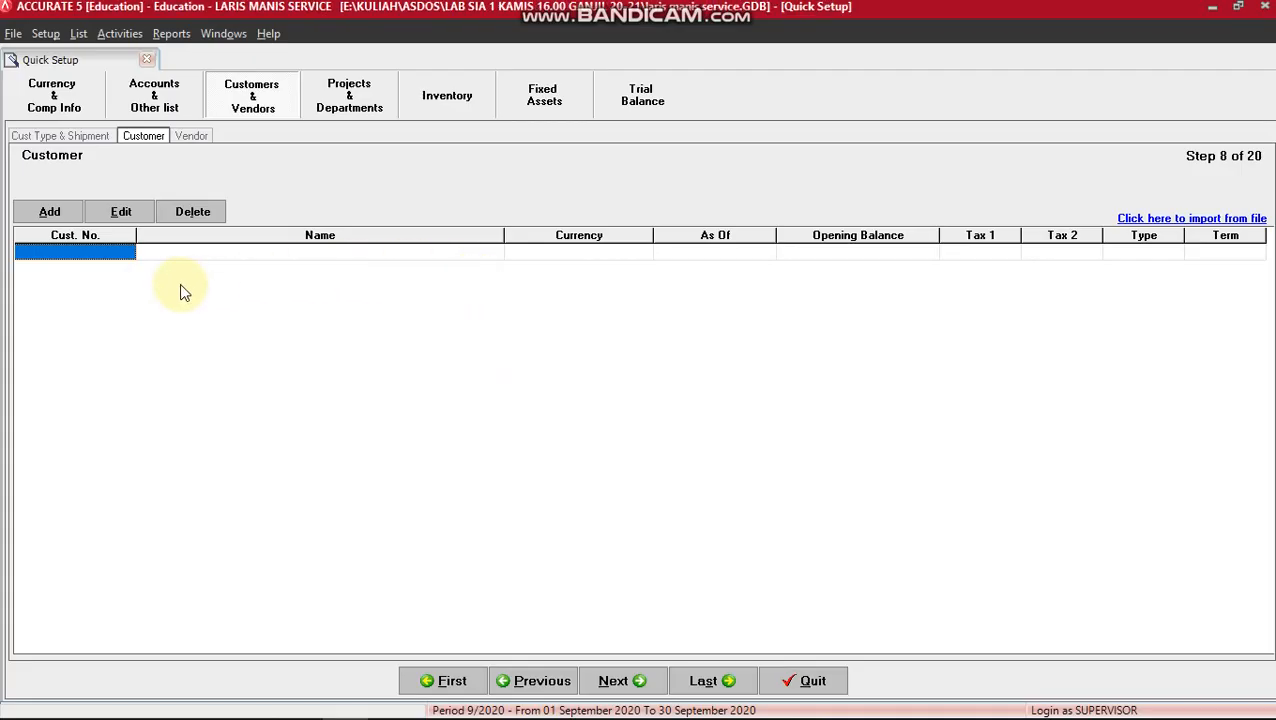
Enter customers C001 and C002 with their names and C.O.D payment terms.
{"action": "left_click", "coordinate": [70, 250]}
{"action": "type", "text": "C001"}
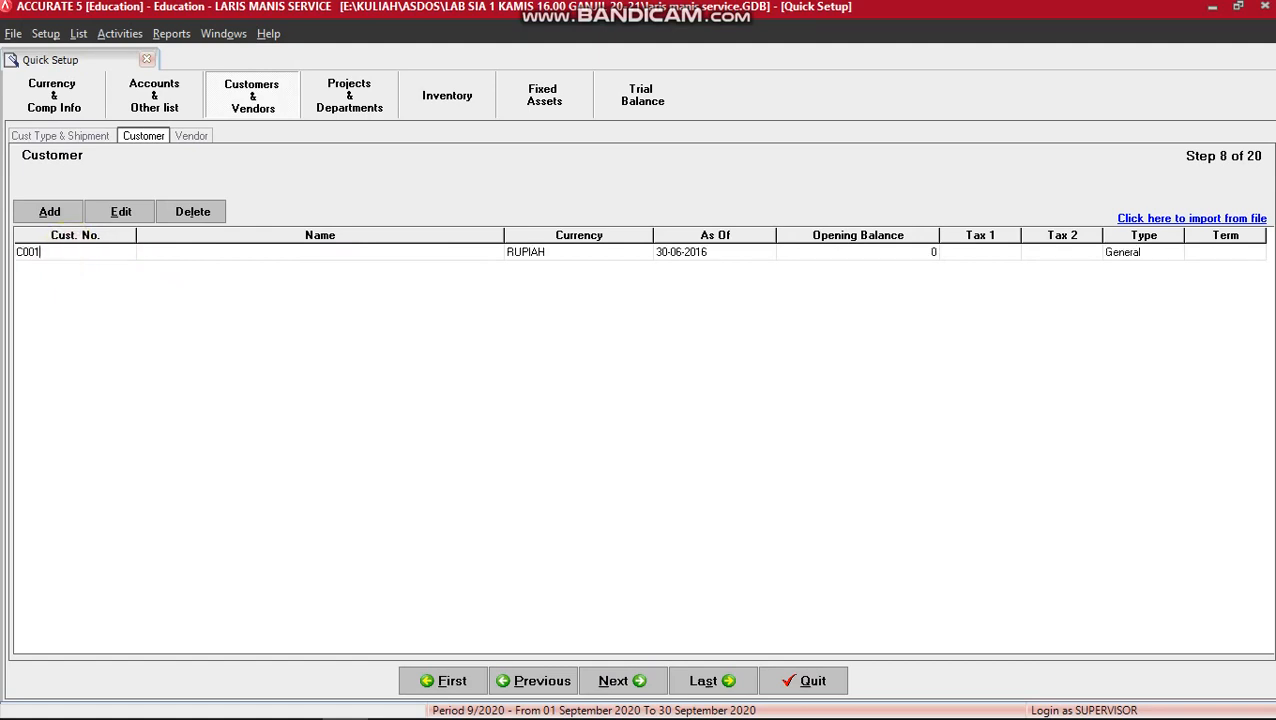
{"action": "key", "text": "Tab"}
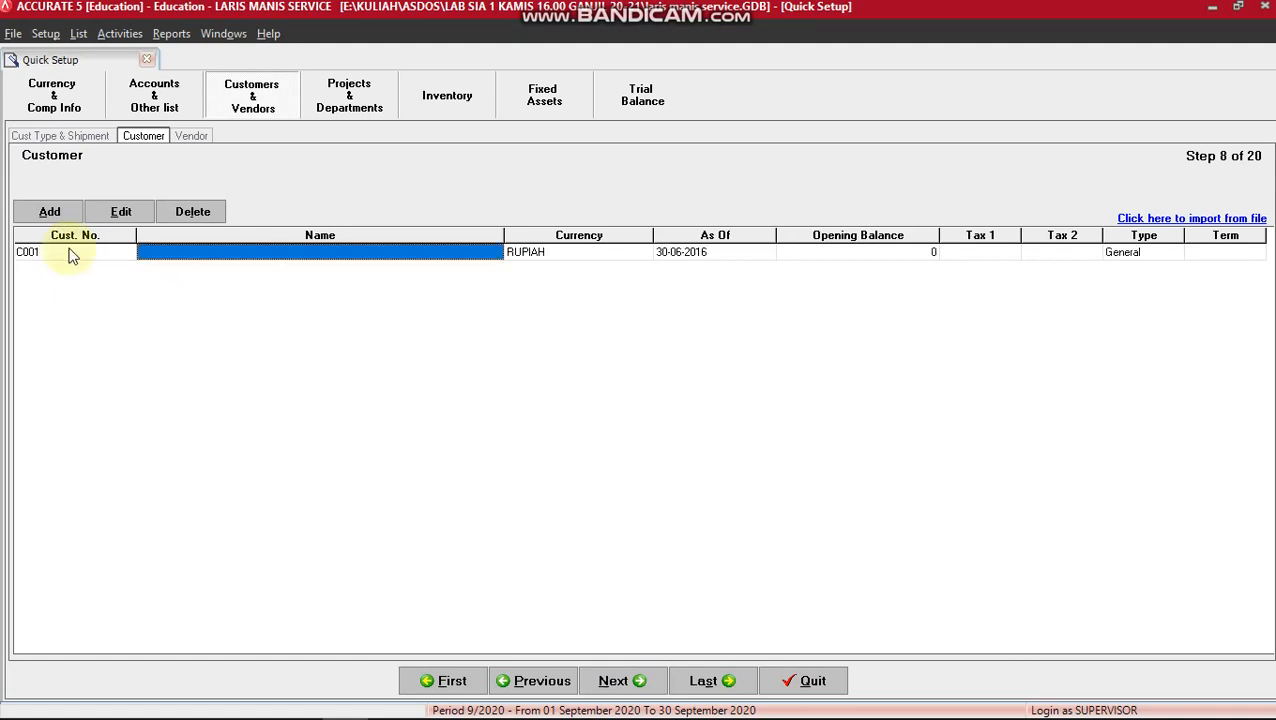
{"action": "type", "text": "SUGIWAN"}
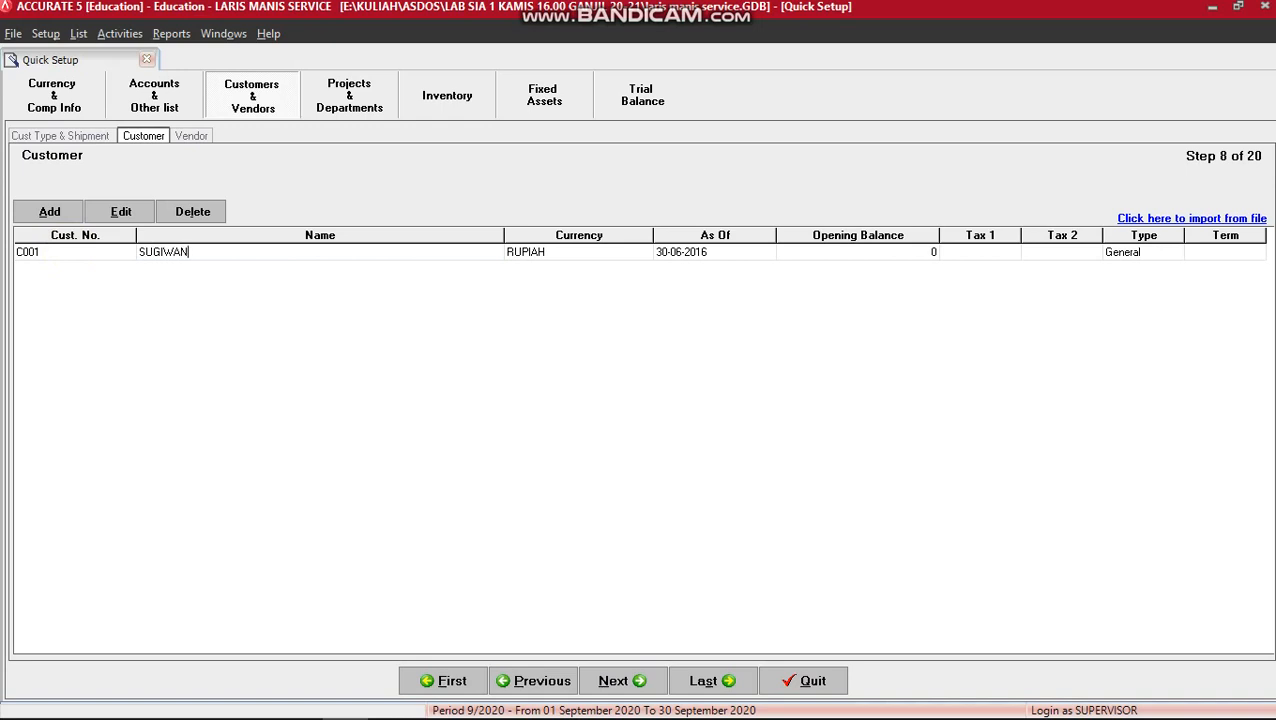
{"action": "key", "text": "Tab"}
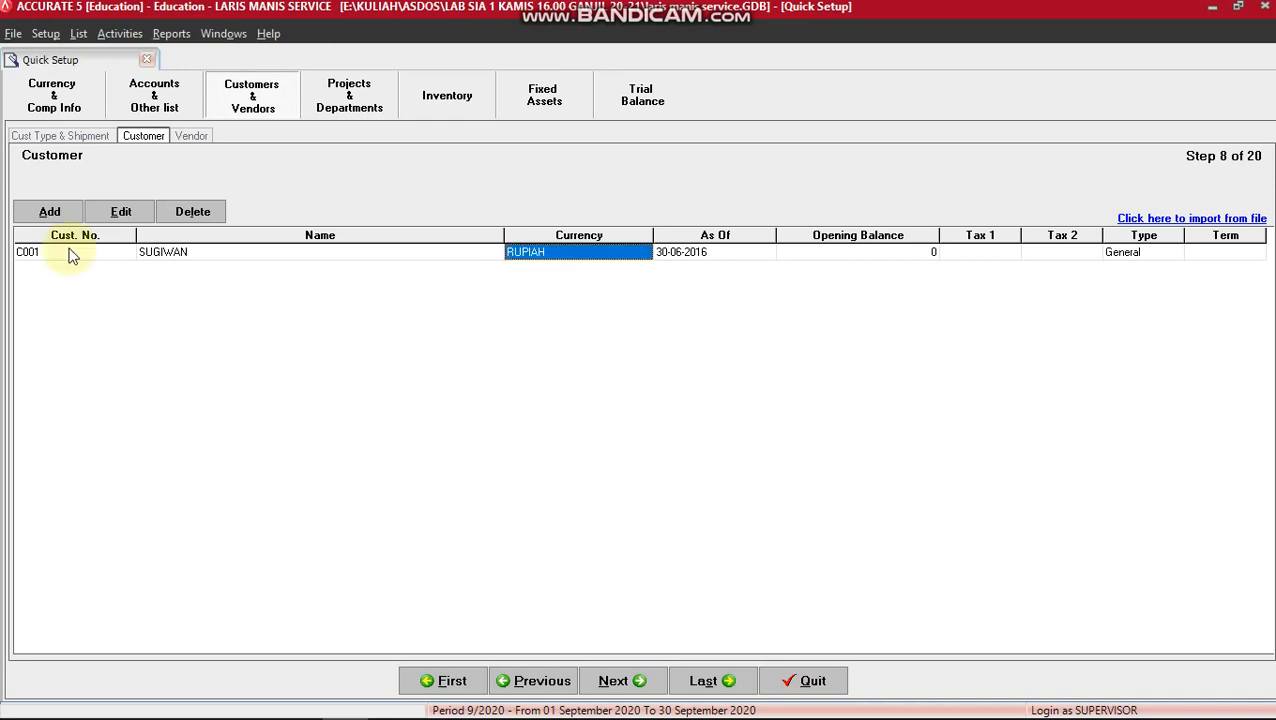
{"action": "key", "text": "Tab"}
{"action": "key", "text": "Tab"}
{"action": "key", "text": "Tab"}
{"action": "key", "text": "Tab"}
{"action": "key", "text": "Tab"}
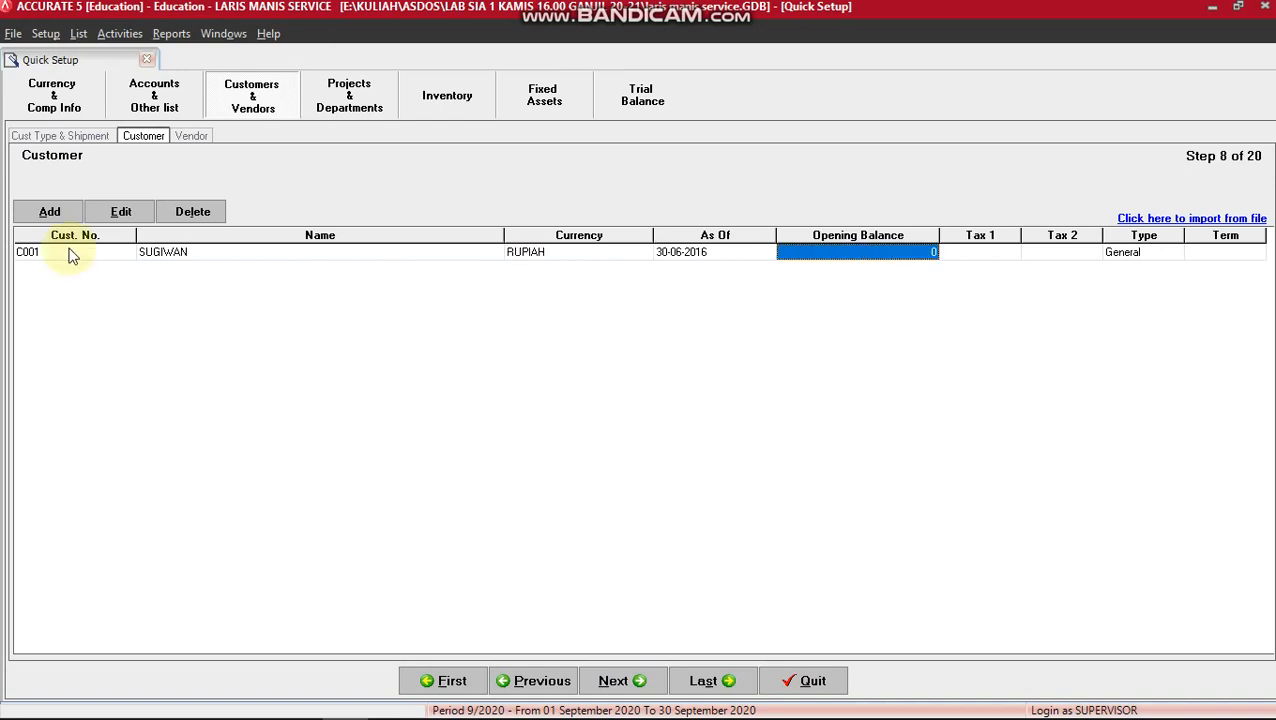
{"action": "key", "text": "Tab"}
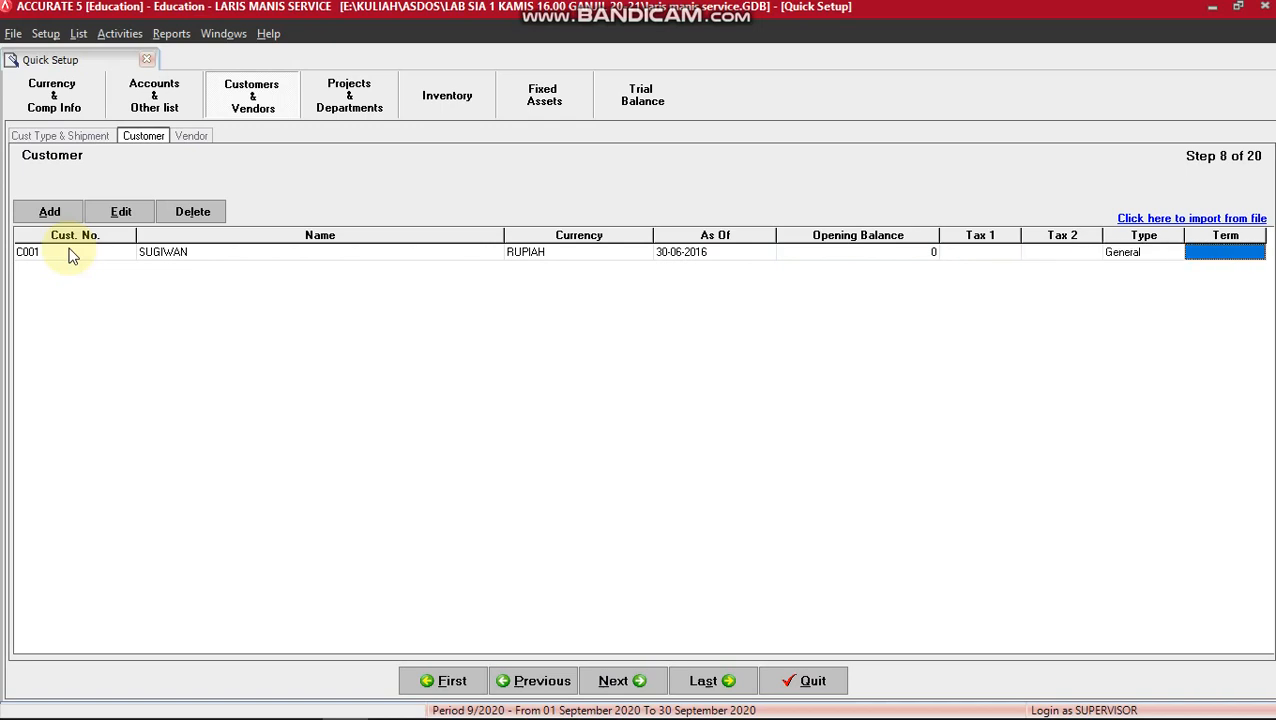
{"action": "key", "text": "Tab"}
{"action": "key", "text": "Tab"}
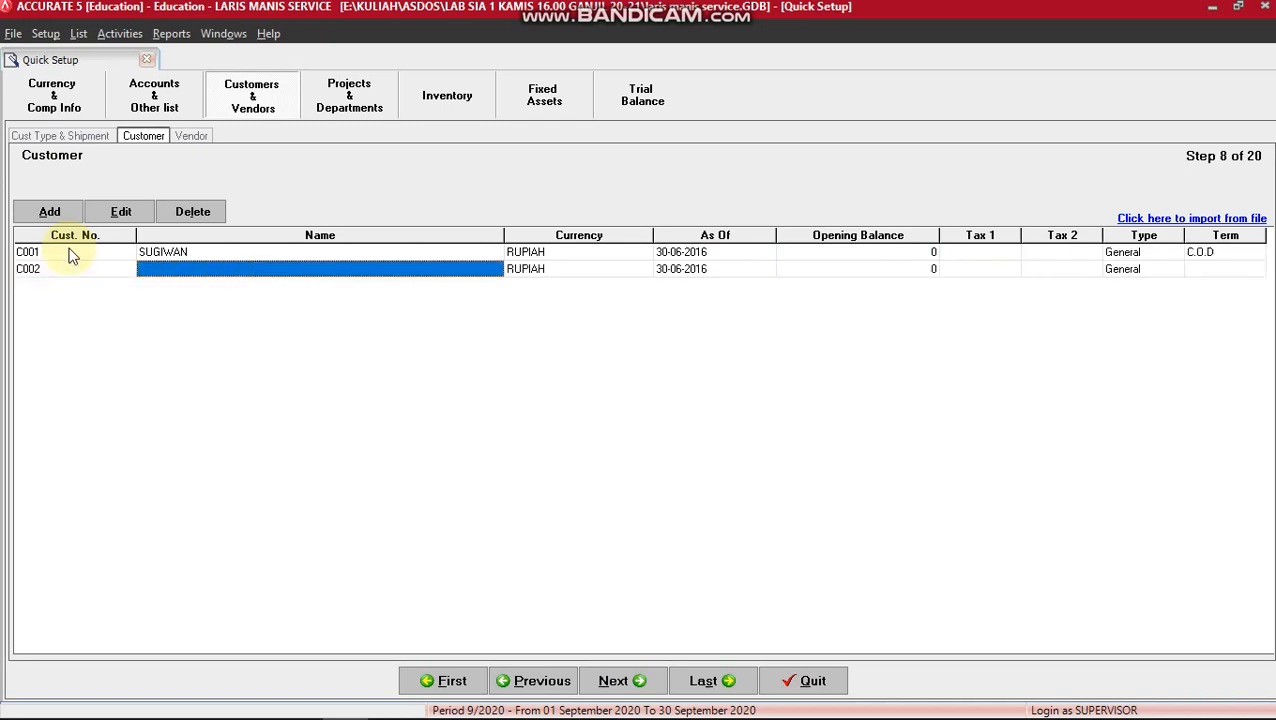
{"action": "type", "text": "SEMELEKE"}
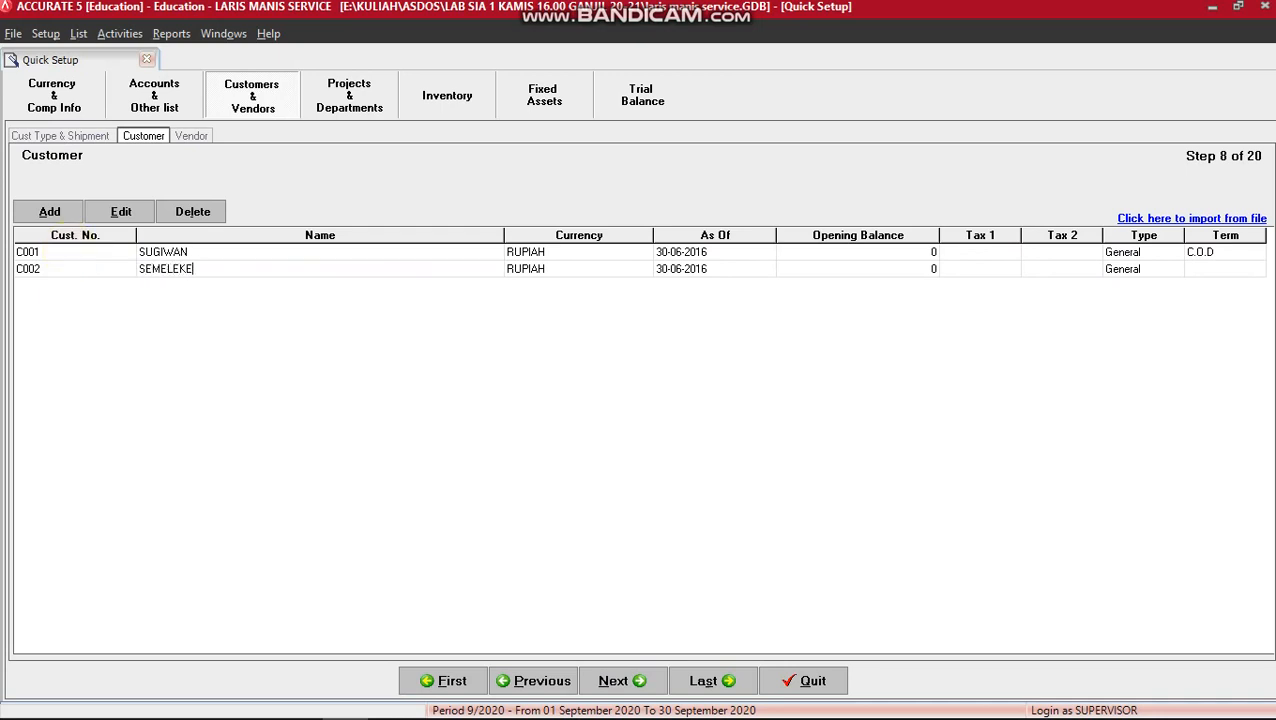
{"action": "type", "text": "TE"}
{"action": "key", "text": "Tab"}
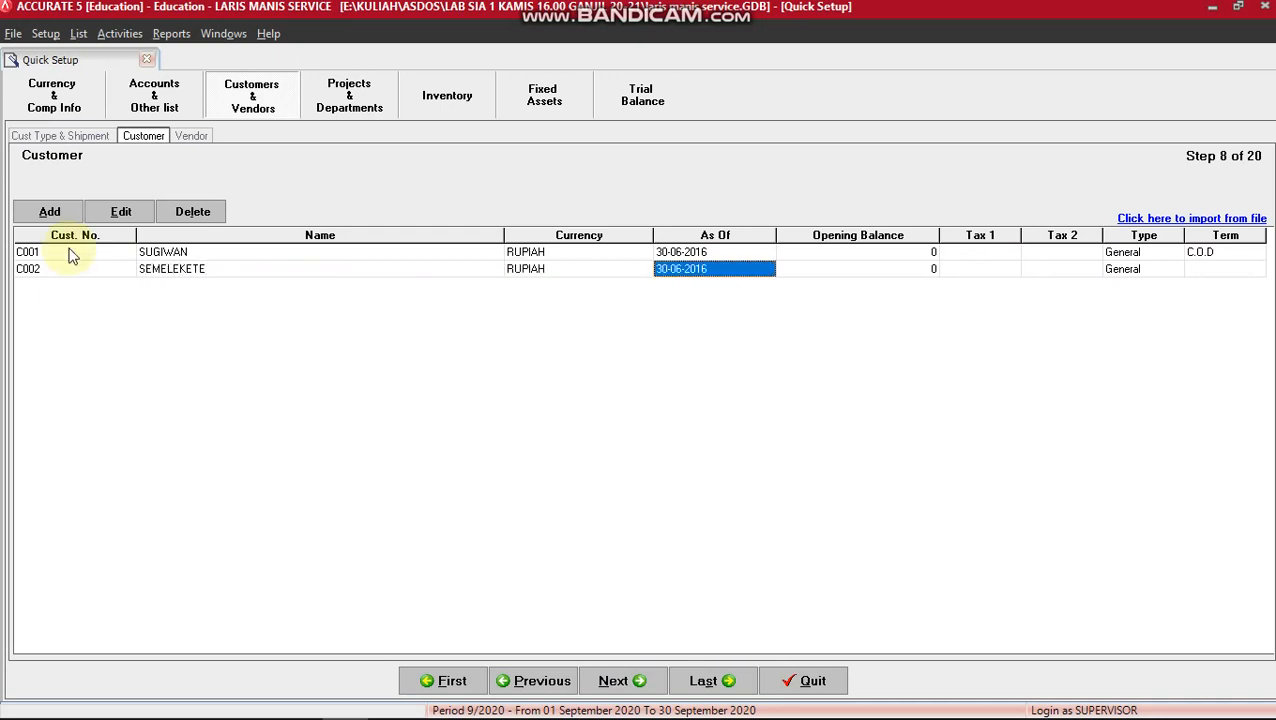
{"action": "key", "text": "Tab"}
{"action": "key", "text": "Tab"}
{"action": "key", "text": "Tab"}
{"action": "key", "text": "Tab"}
{"action": "key", "text": "Tab"}
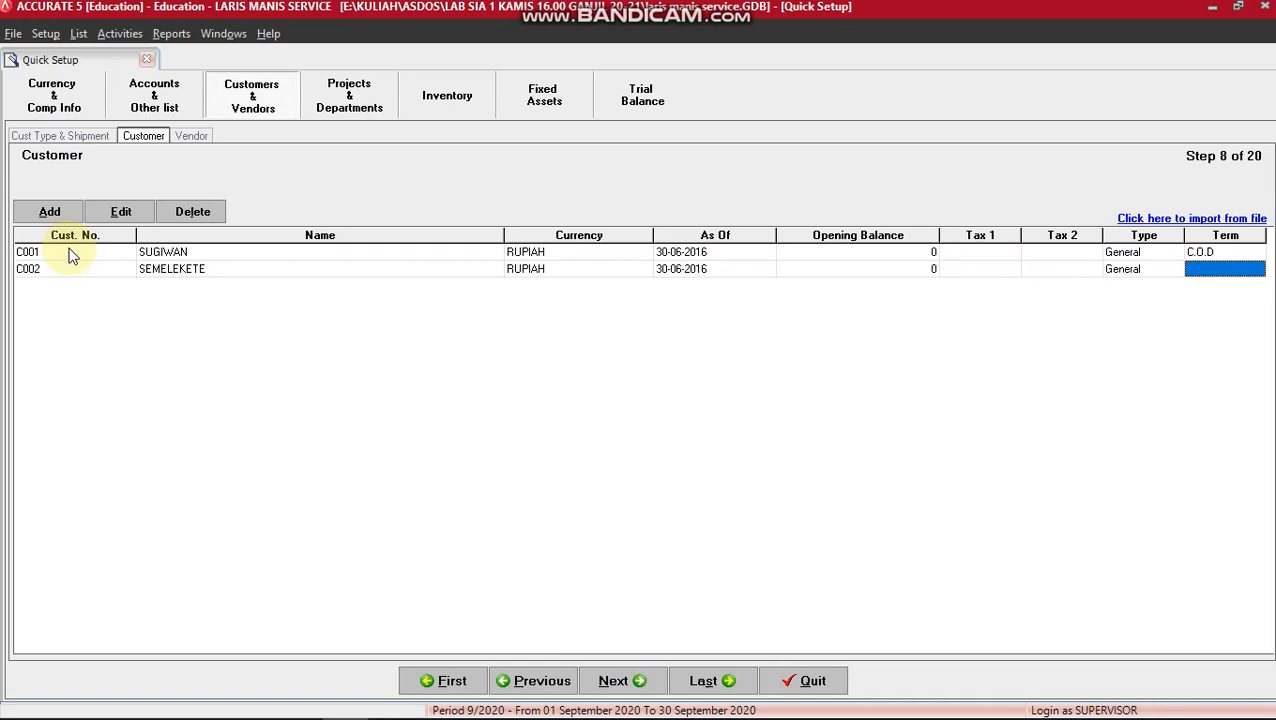
{"action": "key", "text": "Tab"}
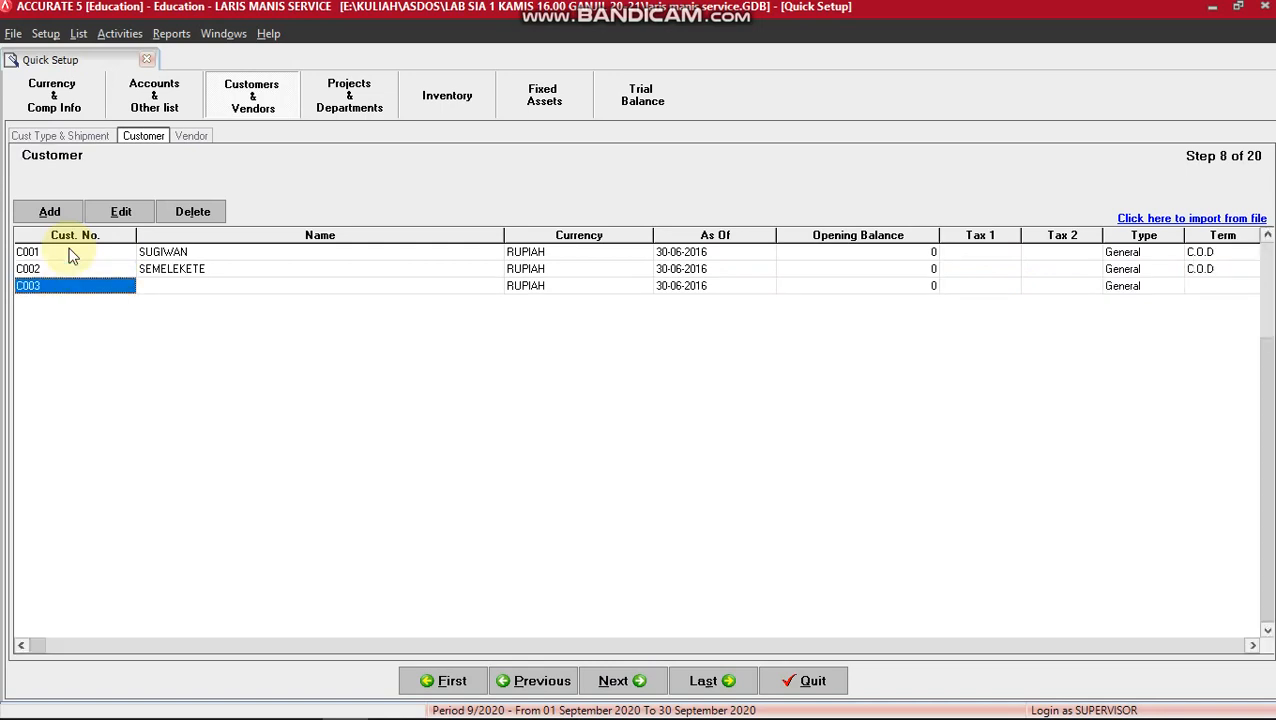
Add customers C003 MAKMUR and C004 UMUM with C.O.D terms, removing the empty extra row.
{"action": "key", "text": "Tab"}
{"action": "type", "text": "MAKMUR"}
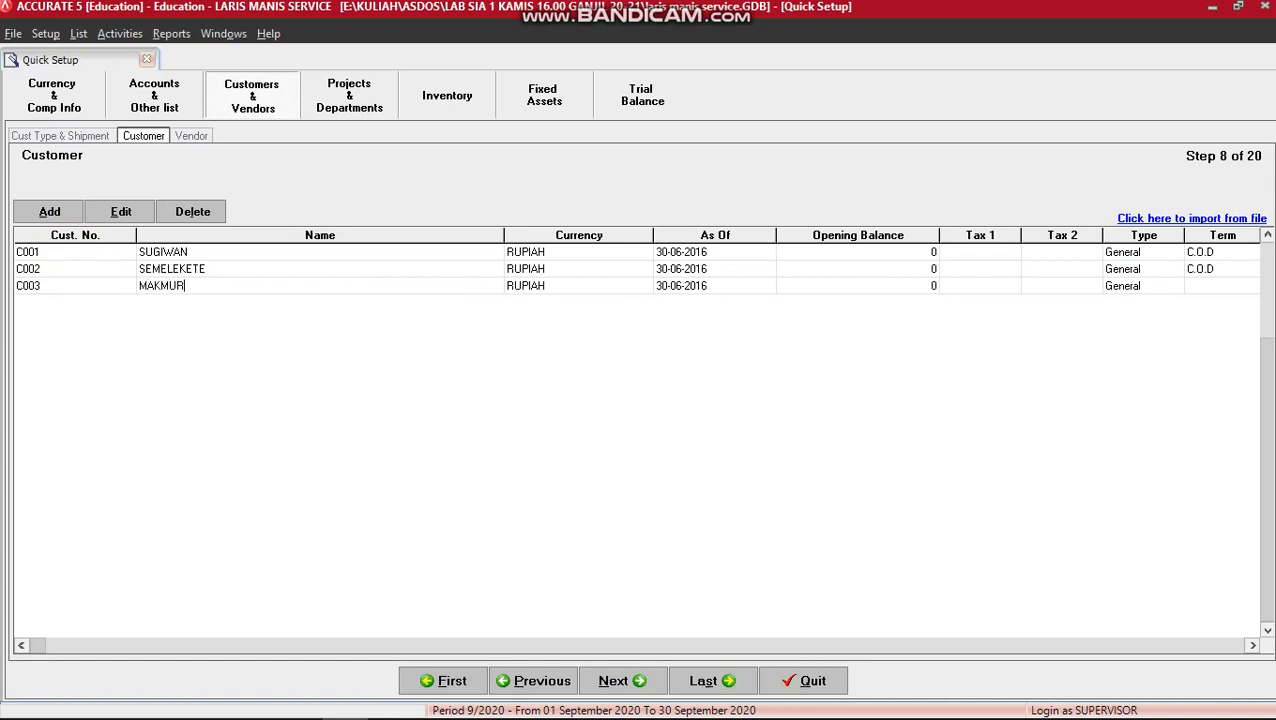
{"action": "key", "text": "Tab"}
{"action": "key", "text": "Tab"}
{"action": "key", "text": "Tab"}
{"action": "key", "text": "Tab"}
{"action": "key", "text": "Tab"}
{"action": "key", "text": "Tab"}
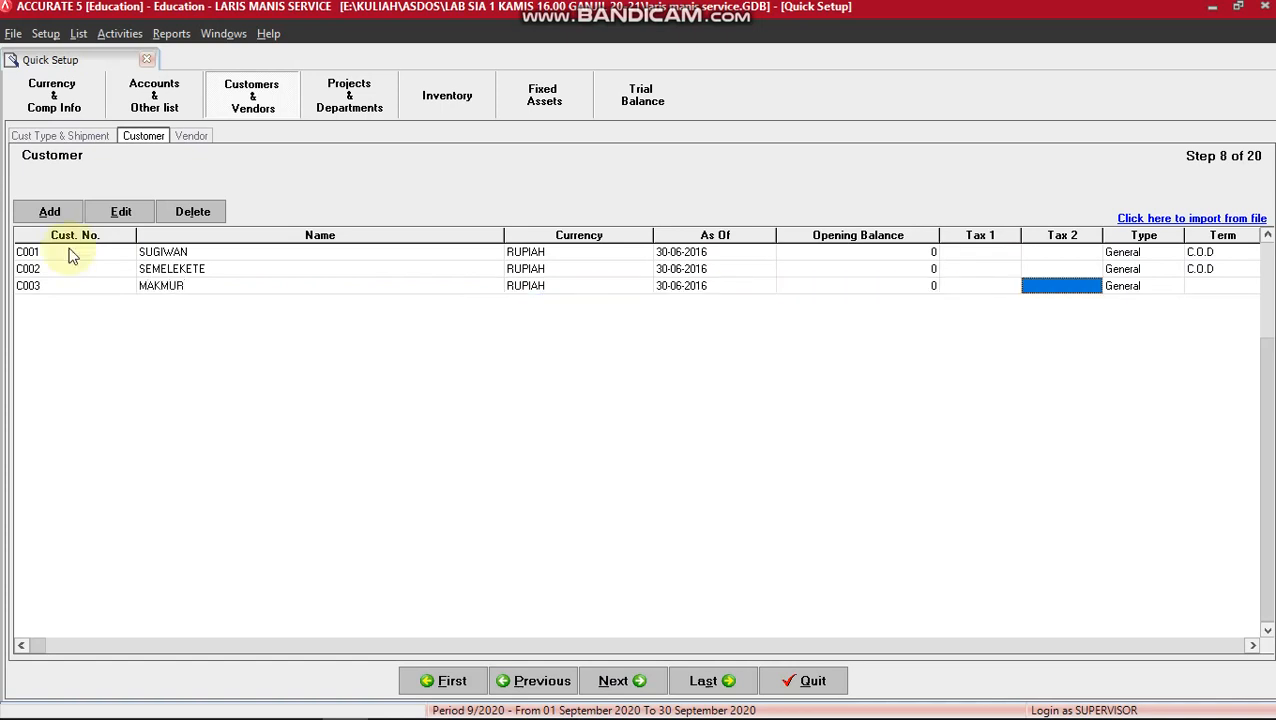
{"action": "key", "text": "Tab"}
{"action": "key", "text": "Tab"}
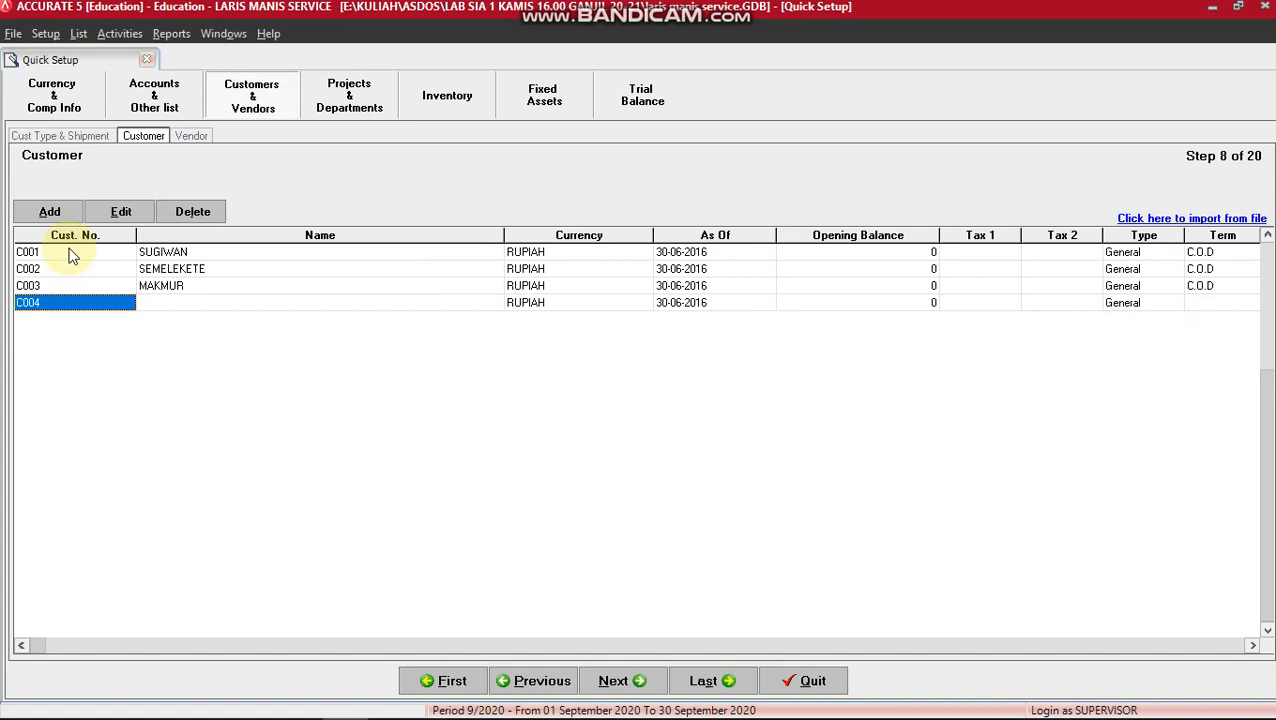
{"action": "key", "text": "Tab"}
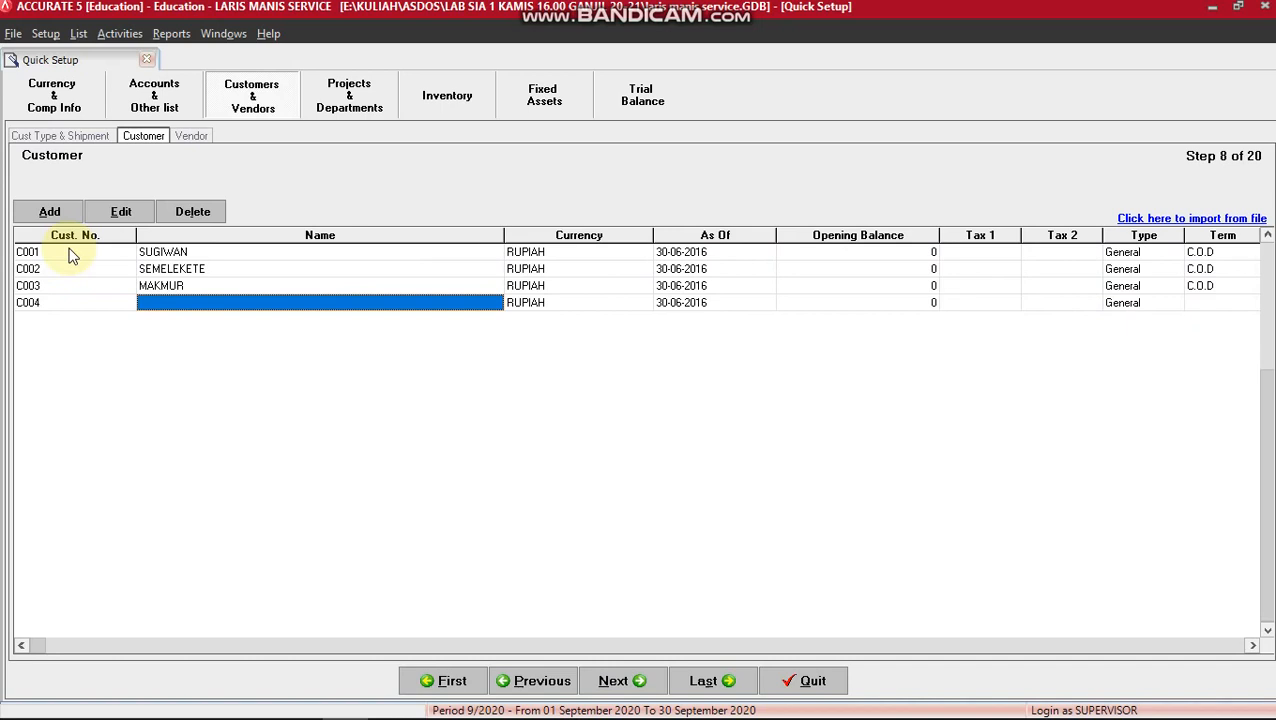
{"action": "type", "text": "UMUM"}
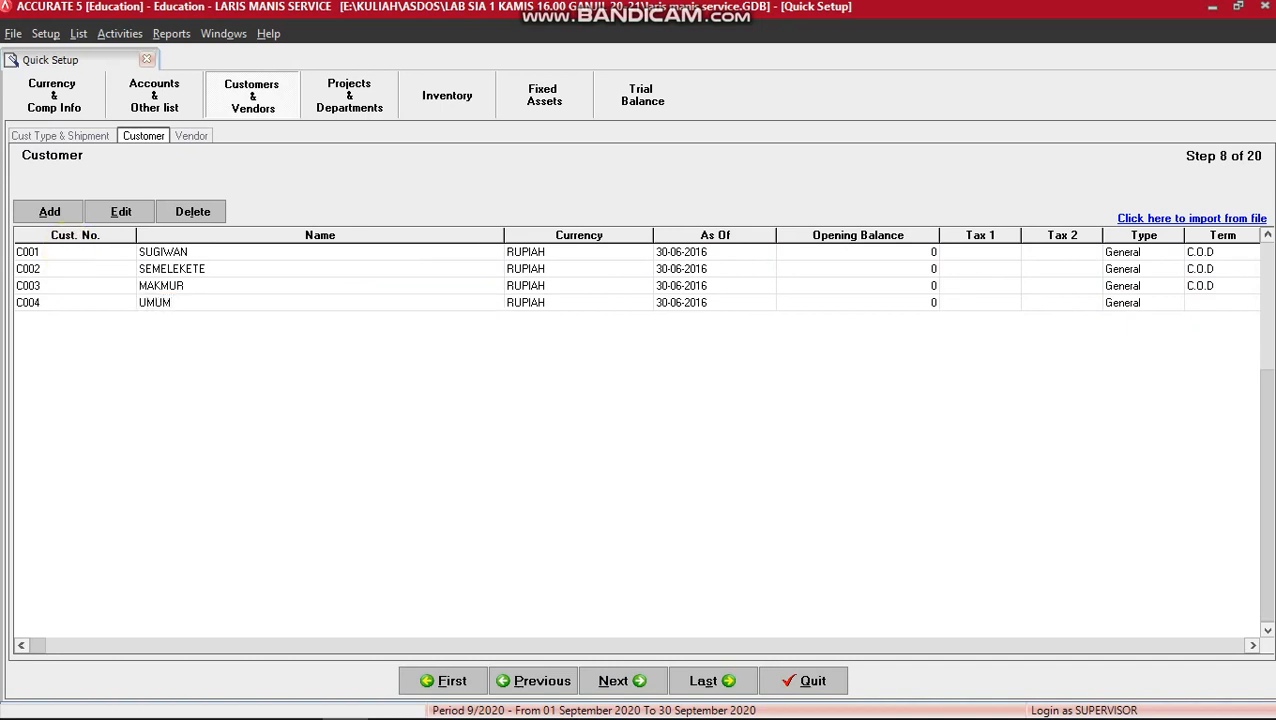
{"action": "key", "text": "Tab"}
{"action": "key", "text": "Tab"}
{"action": "key", "text": "Tab"}
{"action": "key", "text": "Tab"}
{"action": "key", "text": "Tab"}
{"action": "key", "text": "Tab"}
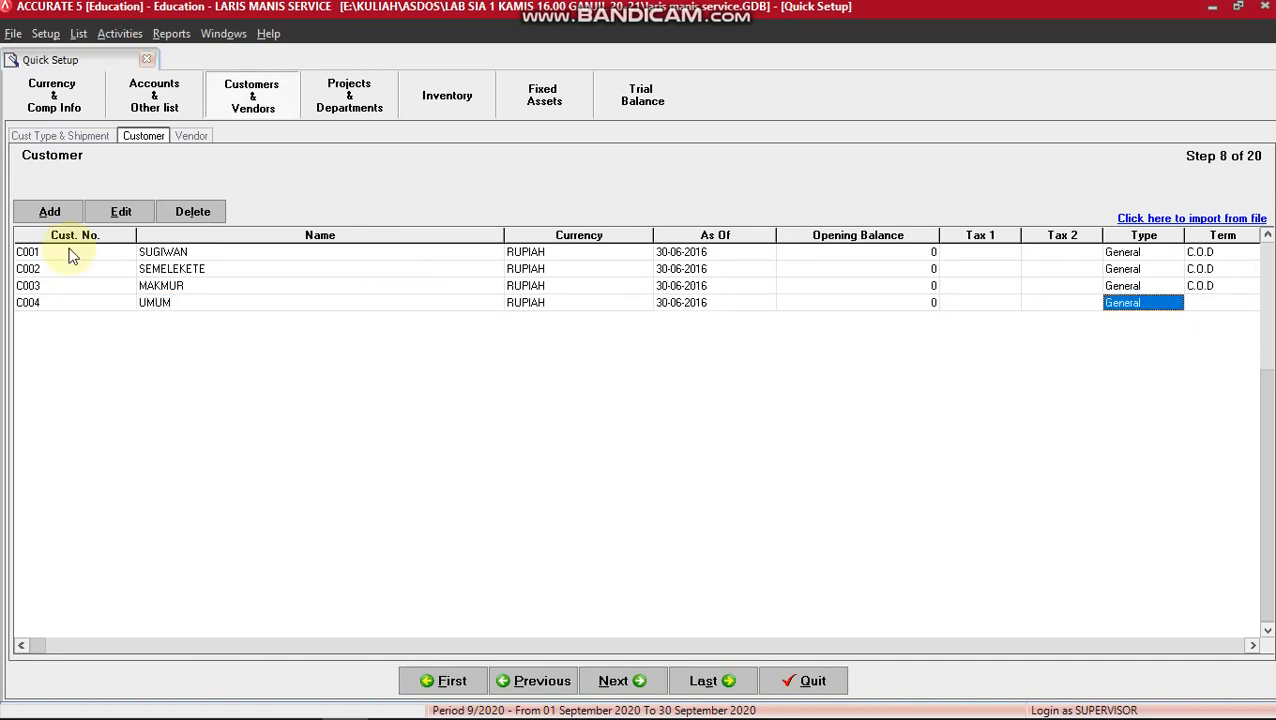
{"action": "key", "text": "Tab"}
{"action": "key", "text": "Tab"}
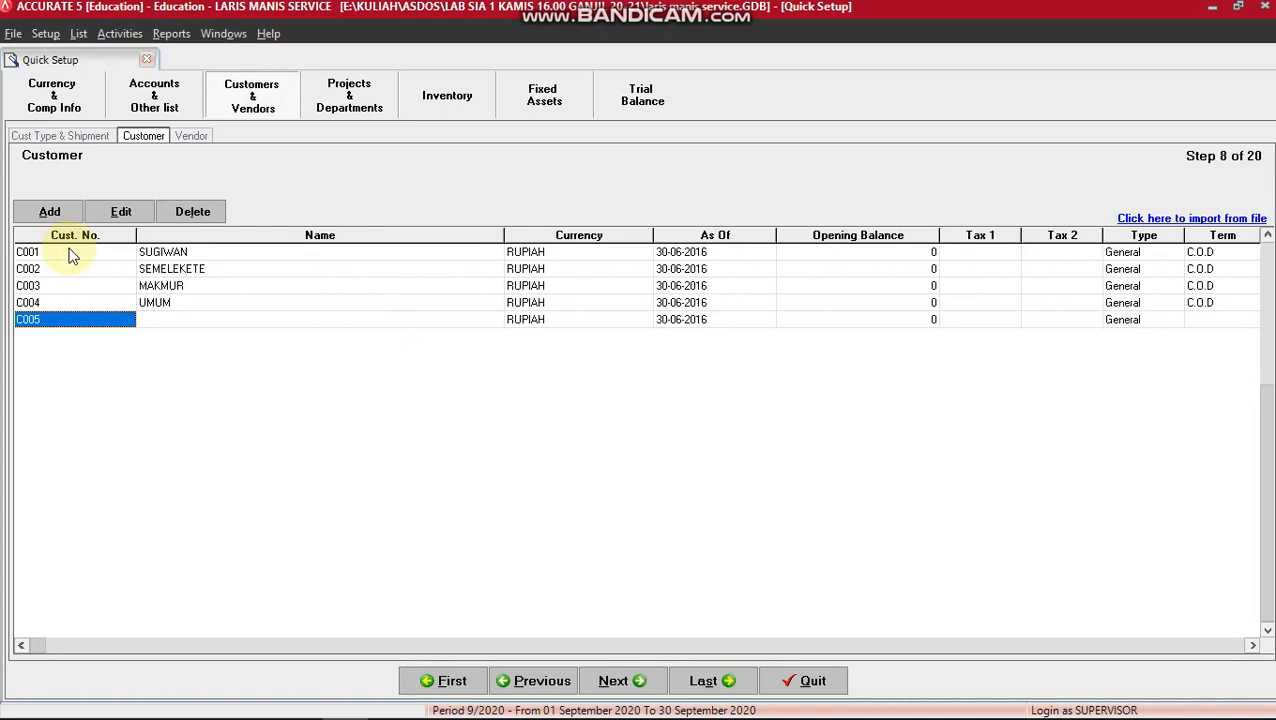
{"action": "left_click", "coordinate": [73, 297]}
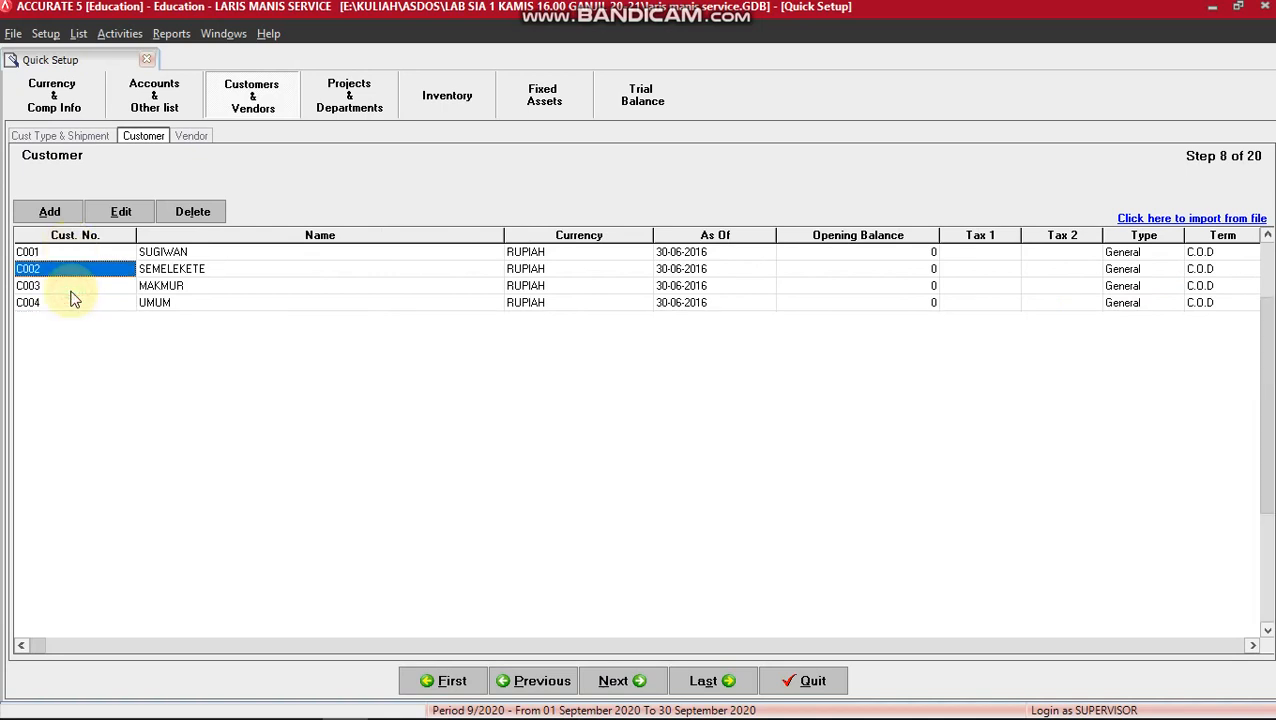
{"action": "left_click", "coordinate": [621, 682]}
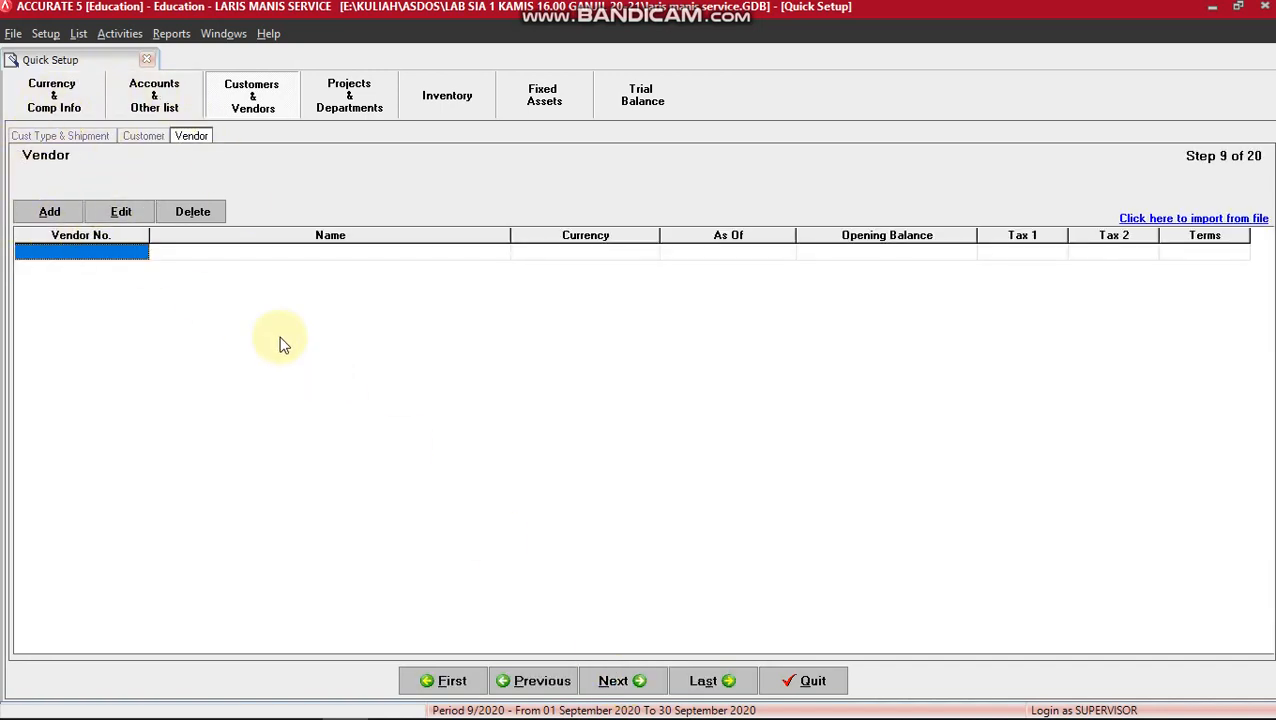
Bring up the accounts PDF at page 14's payables 21101 Hutang PT Robek and 21102 Hutang PT Mitro.
{"action": "key", "text": "alt+Tab"}
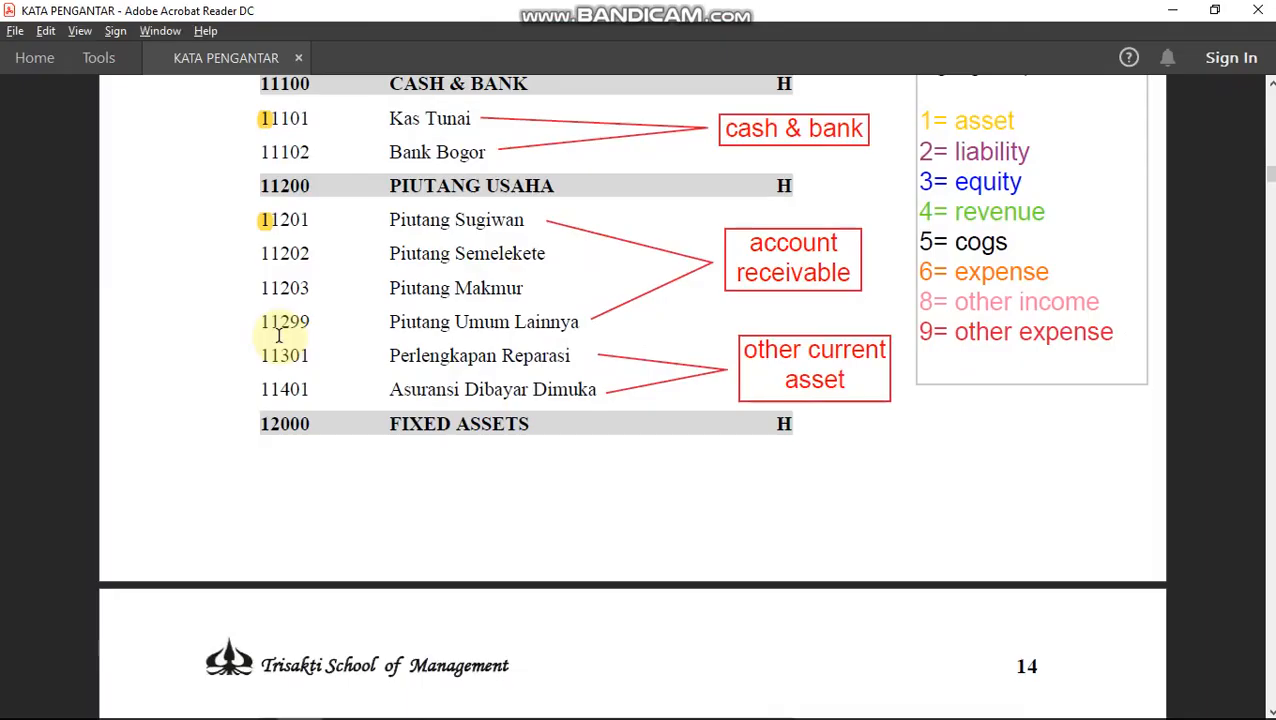
{"action": "scroll", "coordinate": [562, 473], "scroll_direction": "down", "scroll_amount": 1}
{"action": "scroll", "coordinate": [560, 472], "scroll_direction": "down", "scroll_amount": 5}
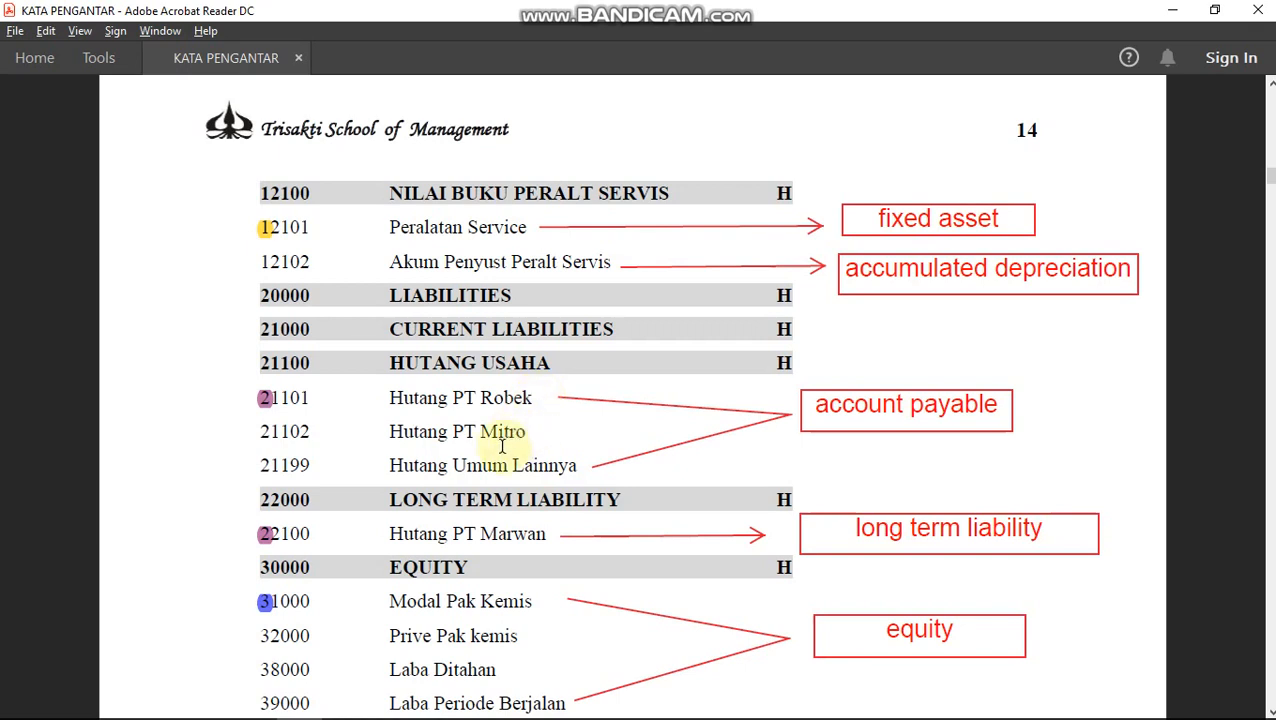
Enter vendor V001 PT ROBEK with C.O.D terms.
{"action": "key", "text": "alt+Tab"}
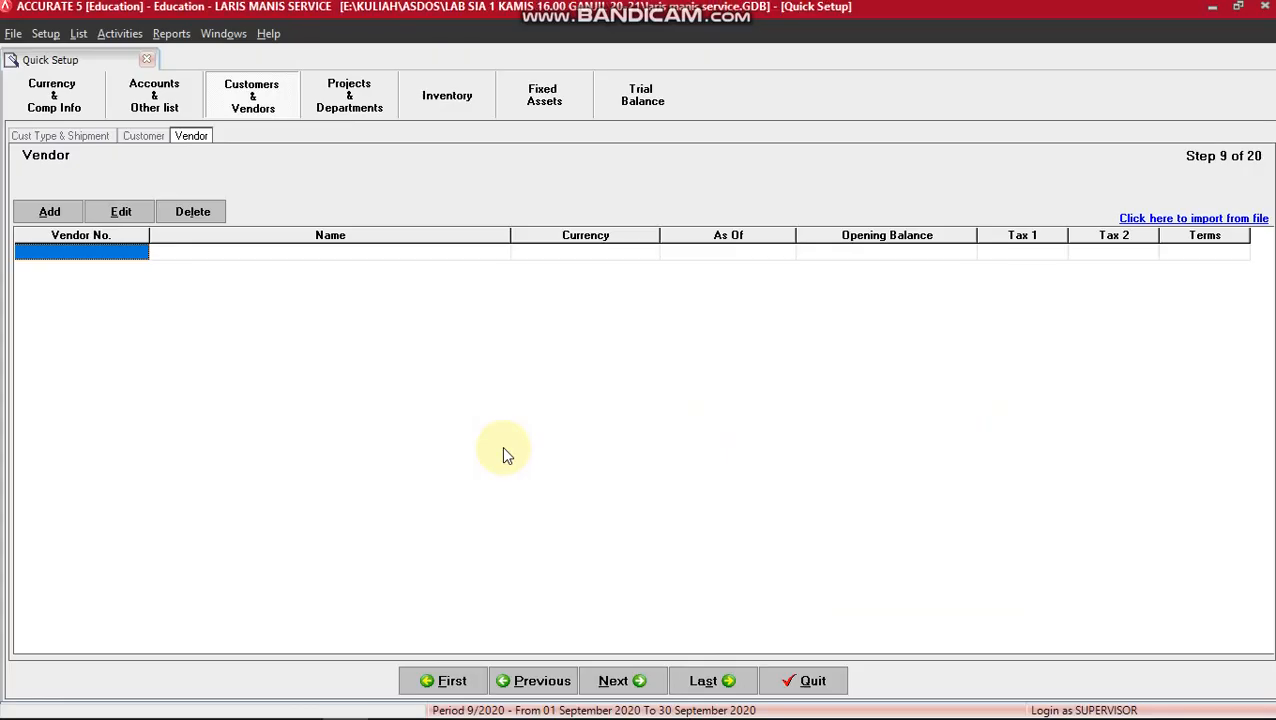
{"action": "type", "text": "V001"}
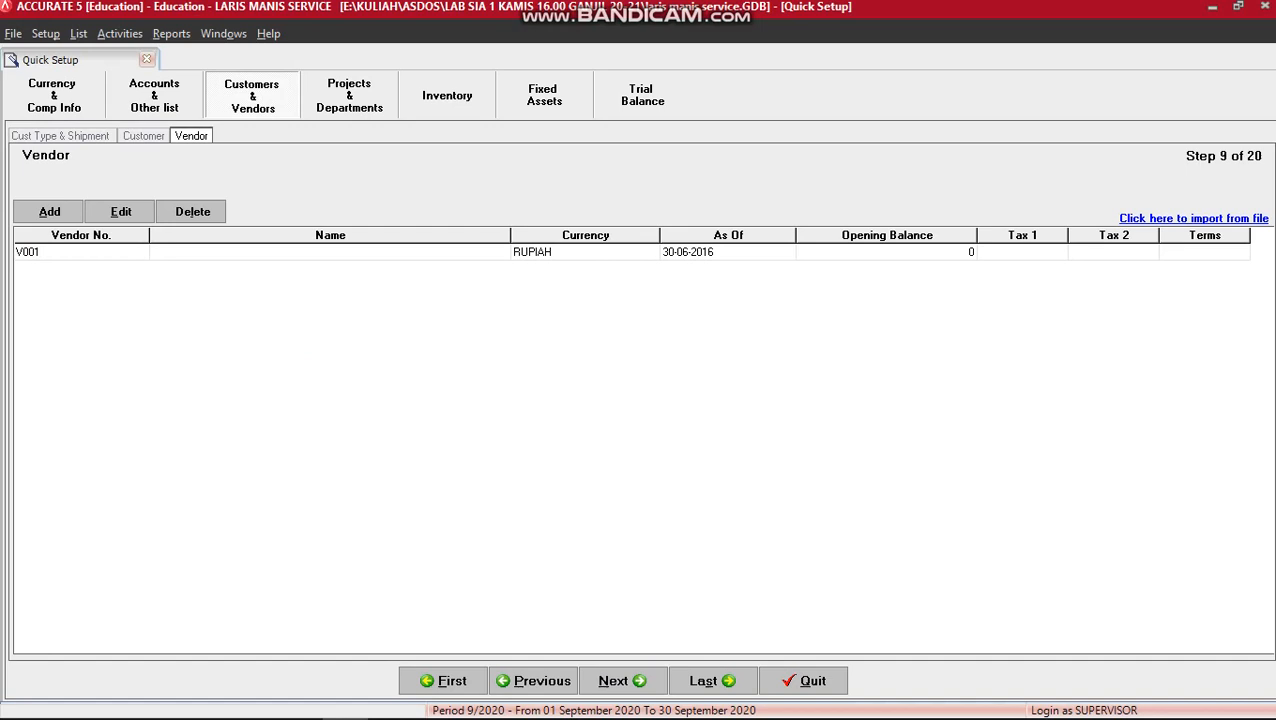
{"action": "key", "text": "Tab"}
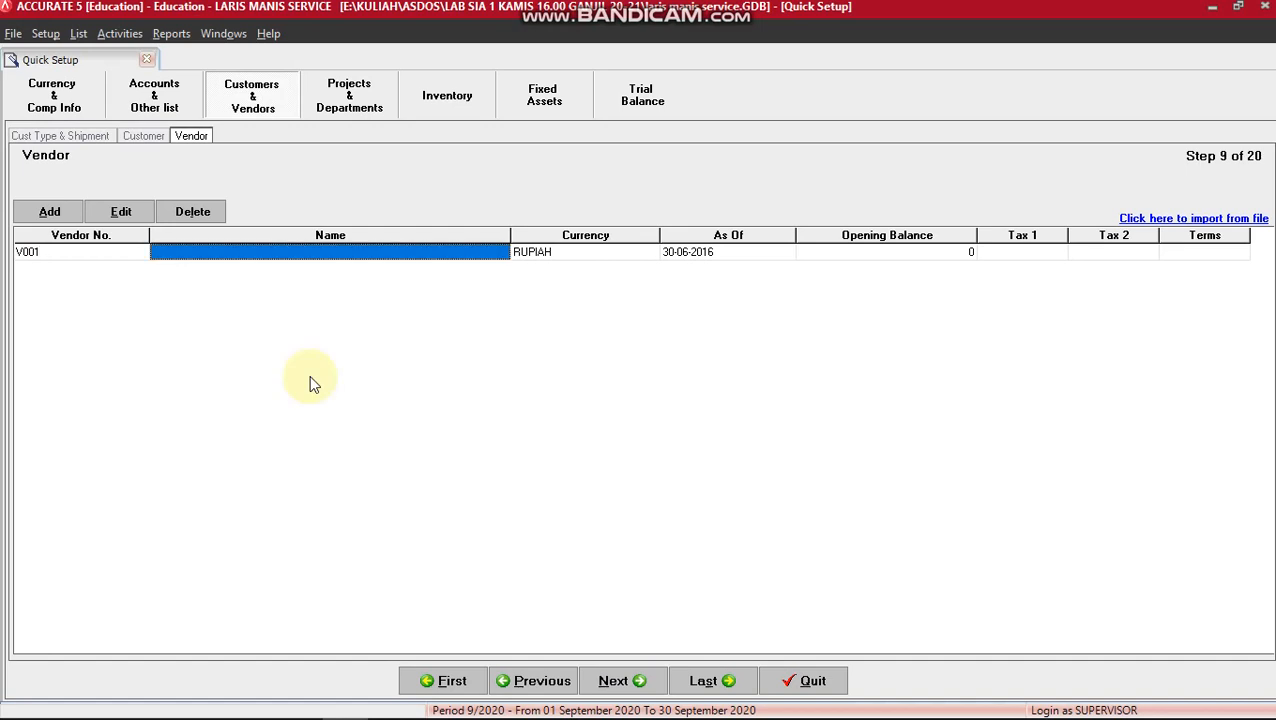
{"action": "type", "text": "PT ROBEK"}
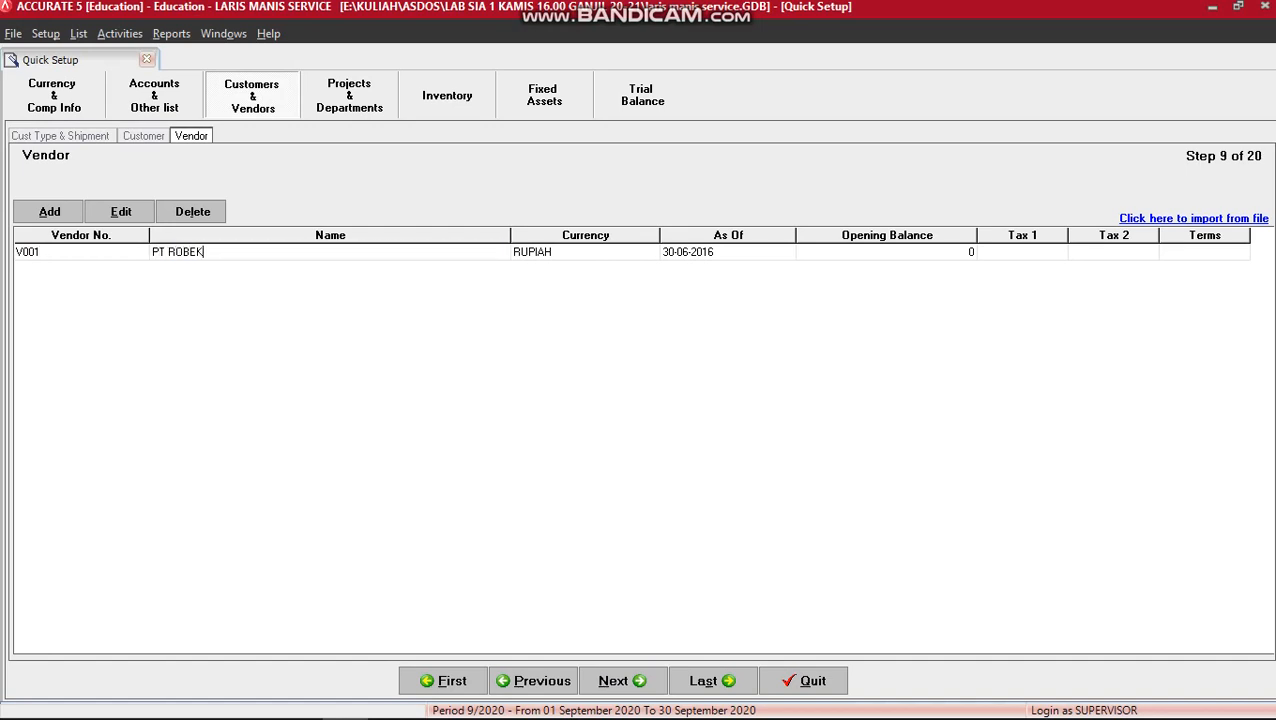
{"action": "key", "text": "Tab"}
{"action": "key", "text": "Tab"}
{"action": "key", "text": "Tab"}
{"action": "key", "text": "Tab"}
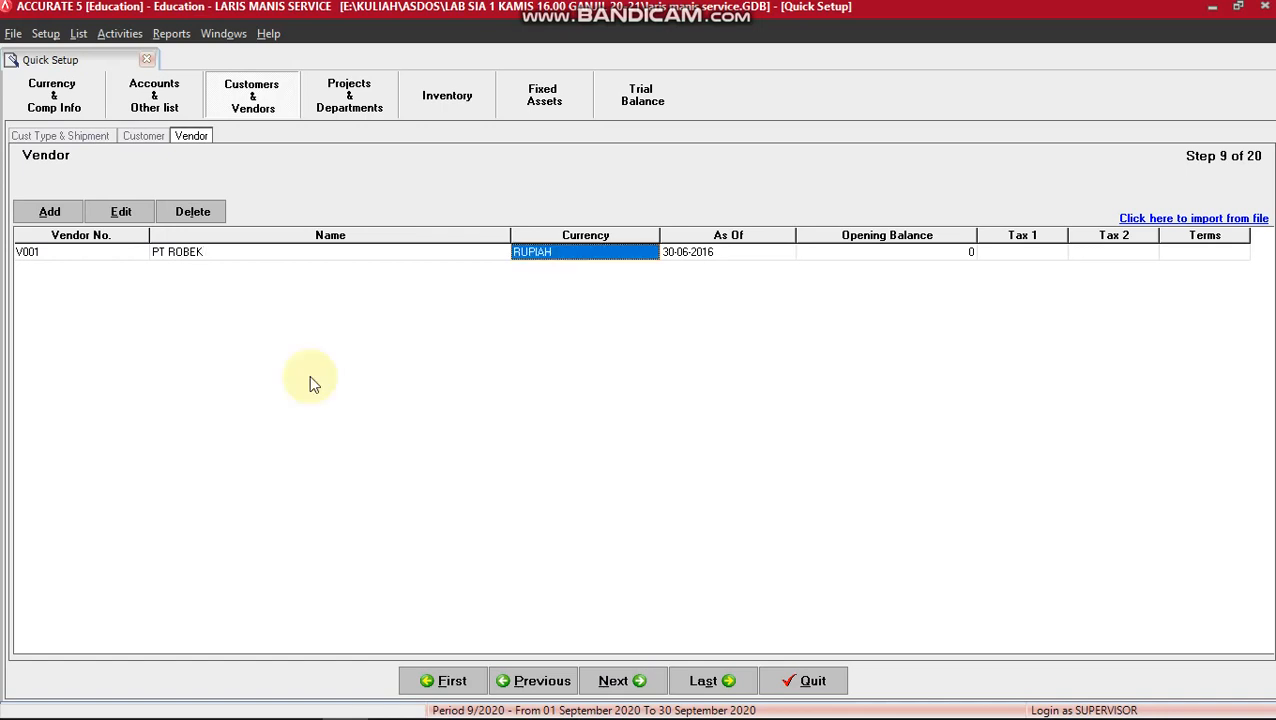
{"action": "key", "text": "Tab"}
{"action": "key", "text": "Tab"}
{"action": "key", "text": "Tab"}
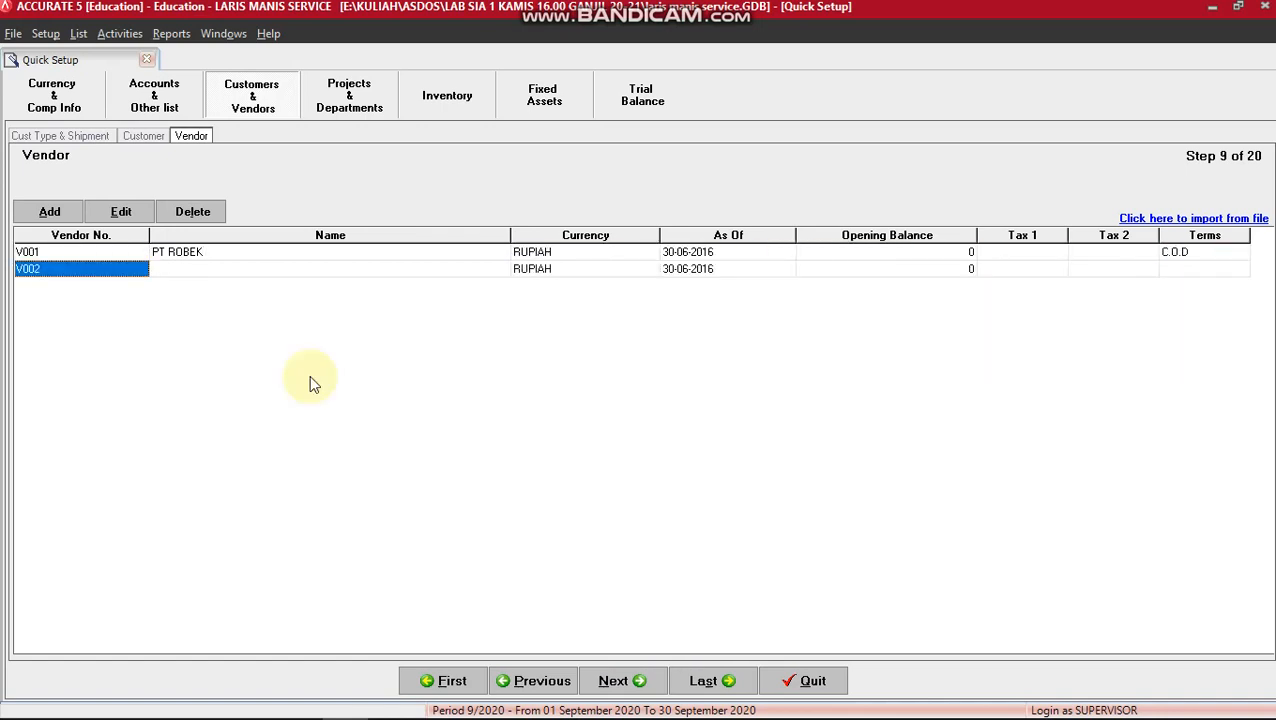
Add vendors V002 PT MITRO and V003 UMUM with C.O.D terms, dropping the empty V004 row.
{"action": "key", "text": "Tab"}
{"action": "type", "text": "P"}
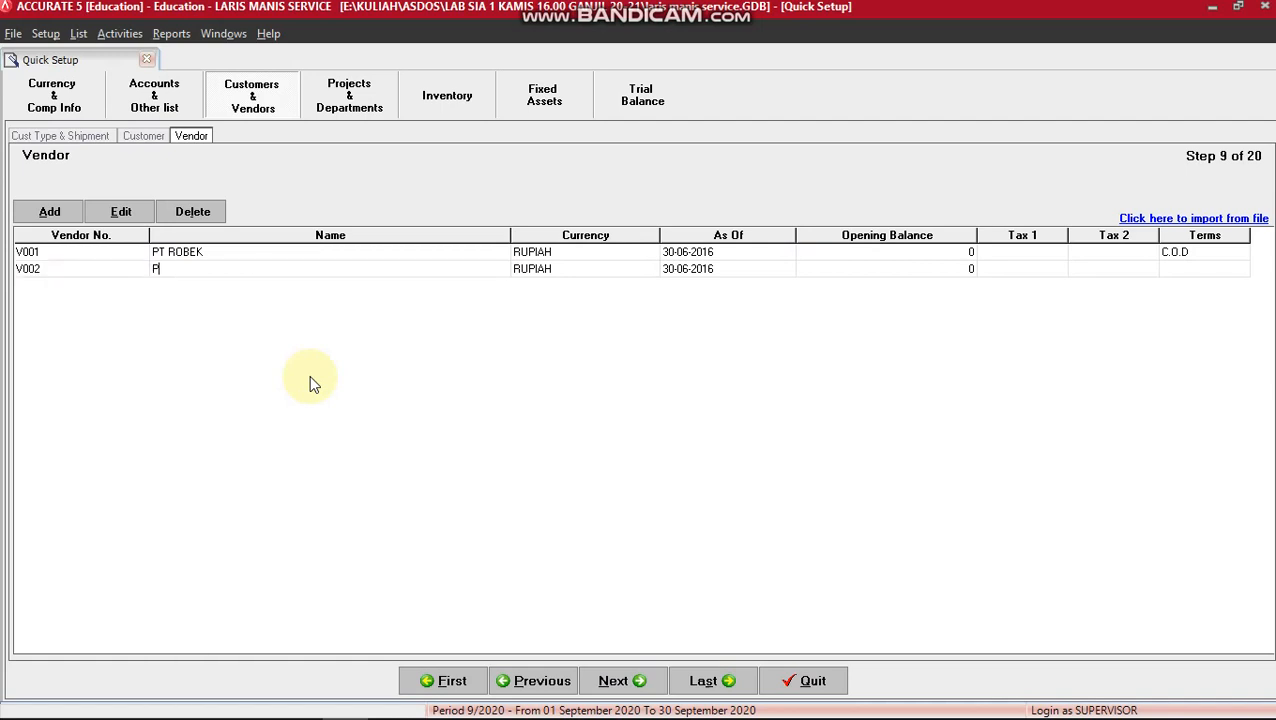
{"action": "type", "text": "T MITRO"}
{"action": "key", "text": "Tab"}
{"action": "key", "text": "Tab"}
{"action": "key", "text": "Tab"}
{"action": "key", "text": "Tab"}
{"action": "key", "text": "Tab"}
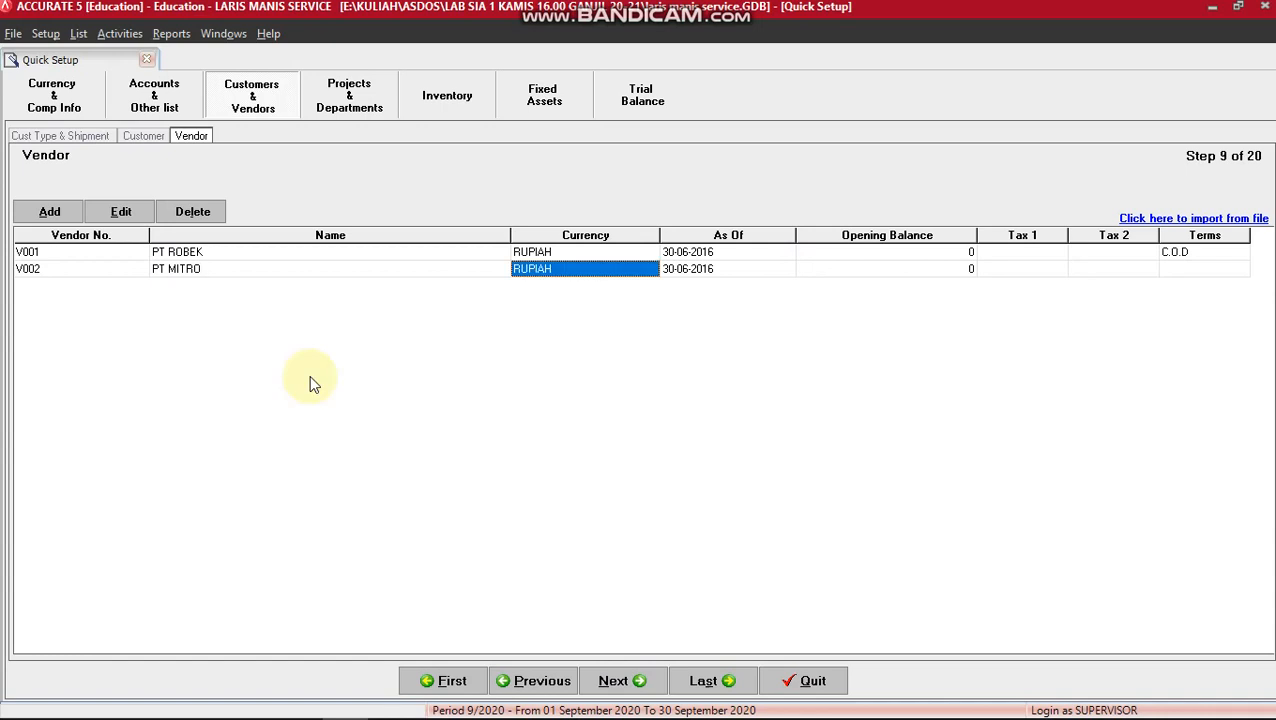
{"action": "key", "text": "Tab"}
{"action": "key", "text": "Tab"}
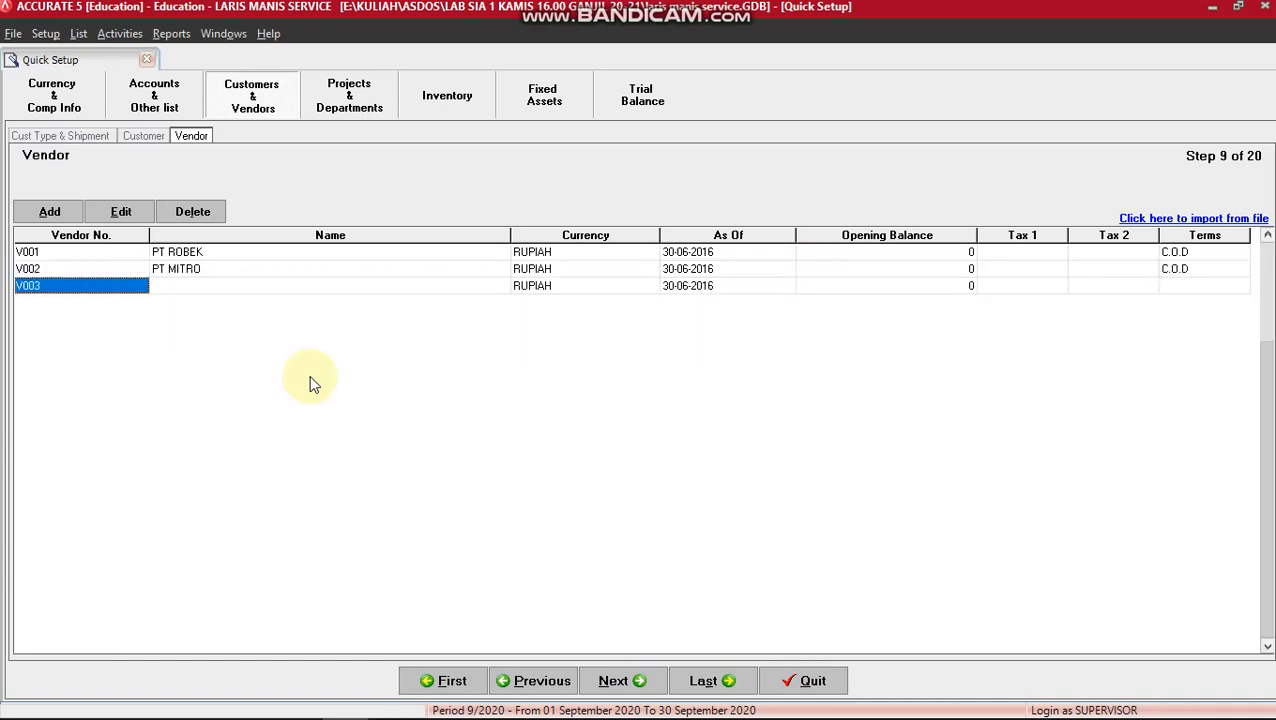
{"action": "key", "text": "Tab"}
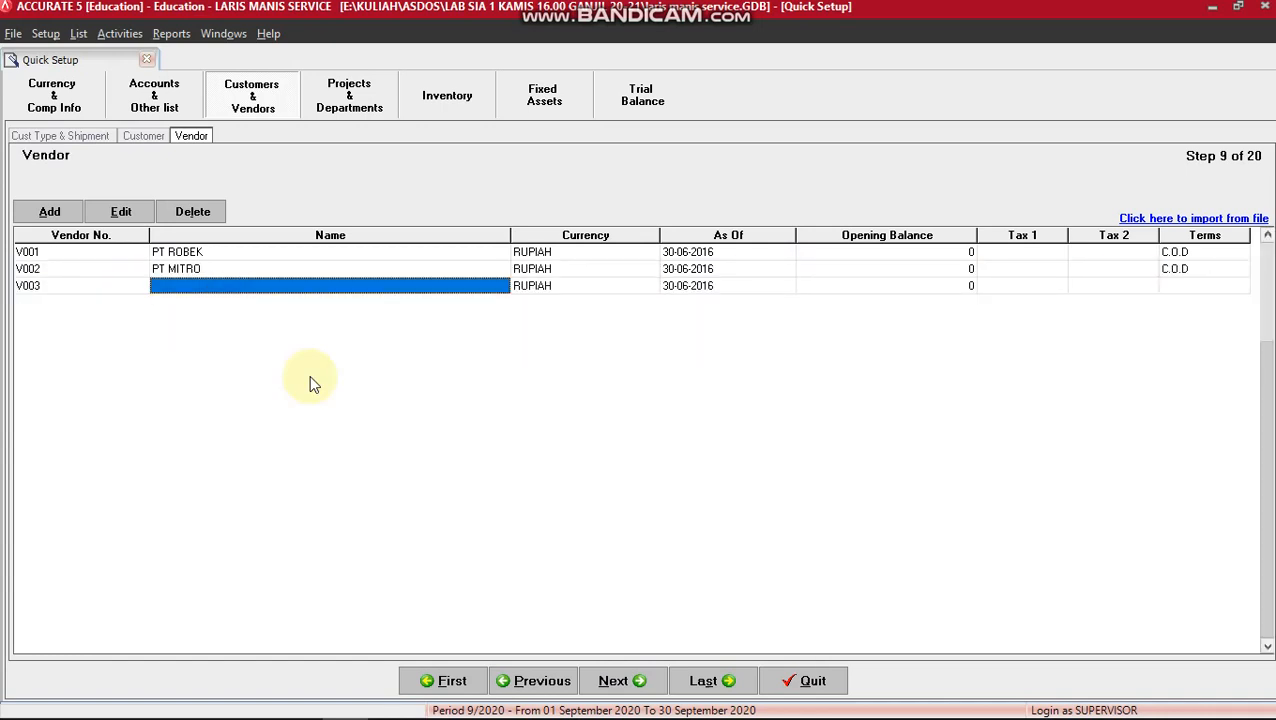
{"action": "type", "text": "UMUM"}
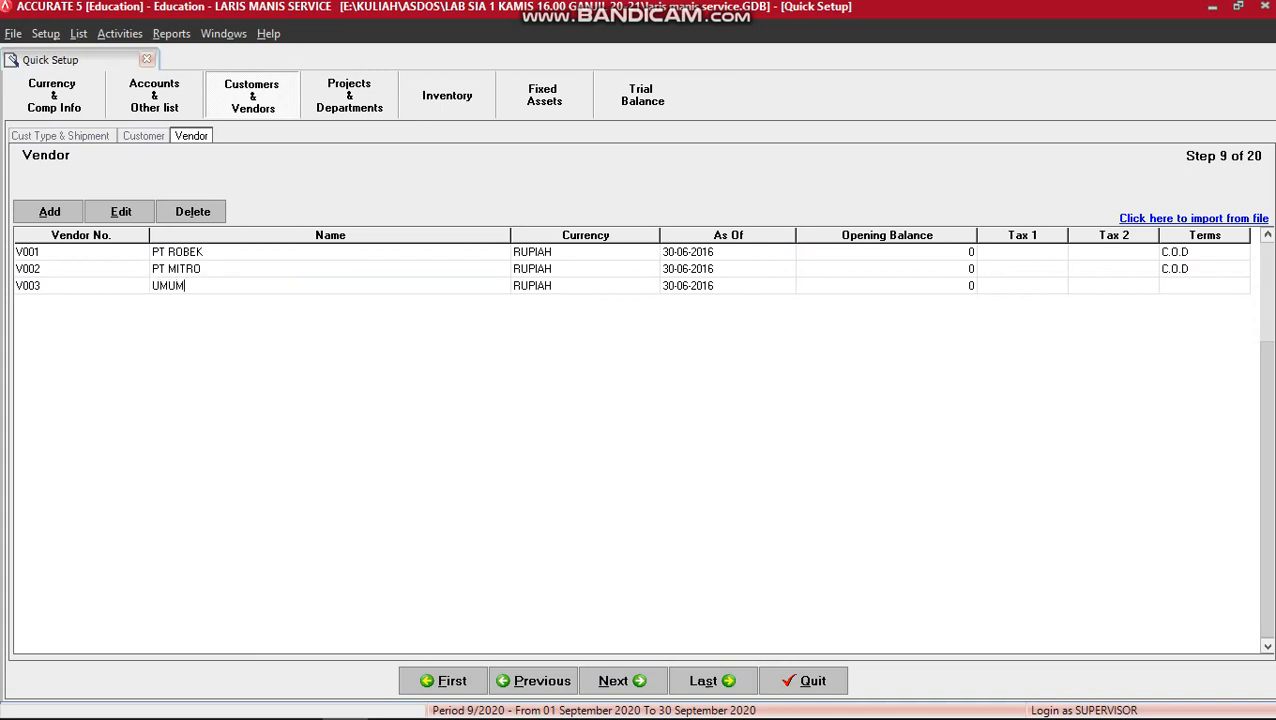
{"action": "key", "text": "Tab"}
{"action": "key", "text": "Tab"}
{"action": "key", "text": "Tab"}
{"action": "key", "text": "Tab"}
{"action": "key", "text": "Tab"}
{"action": "key", "text": "Tab"}
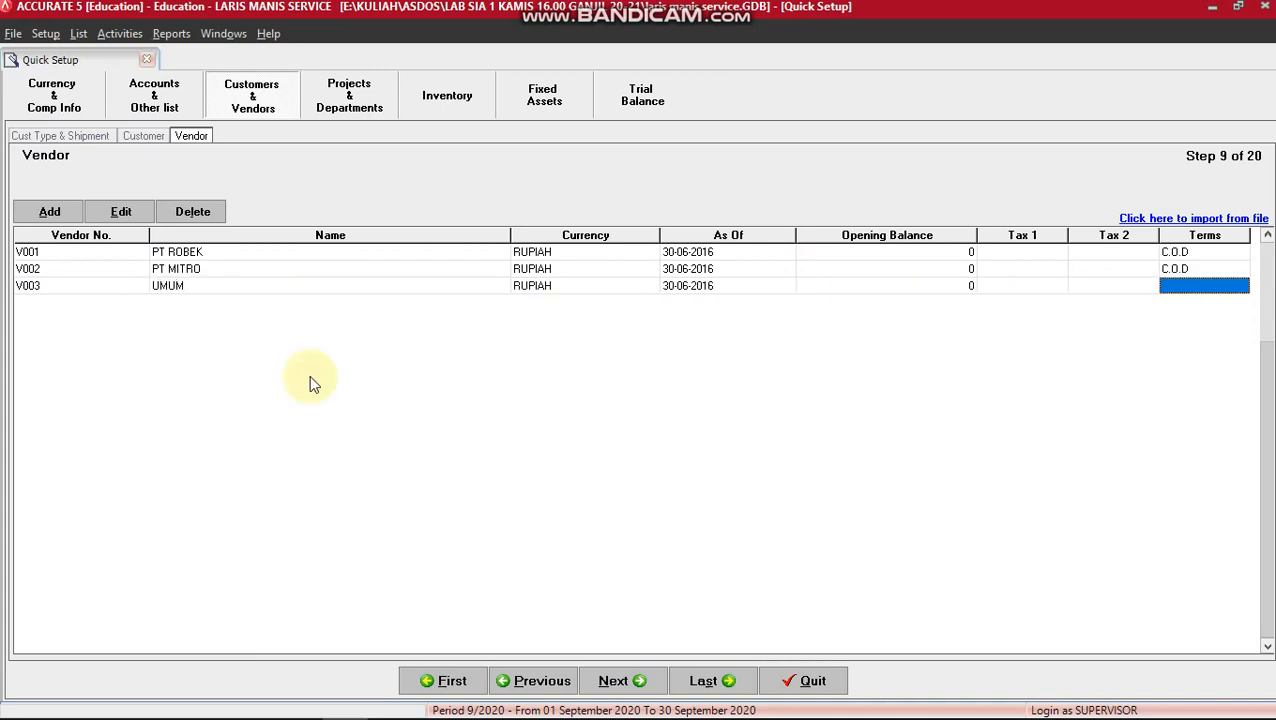
{"action": "key", "text": "Tab"}
{"action": "key", "text": "Escape"}
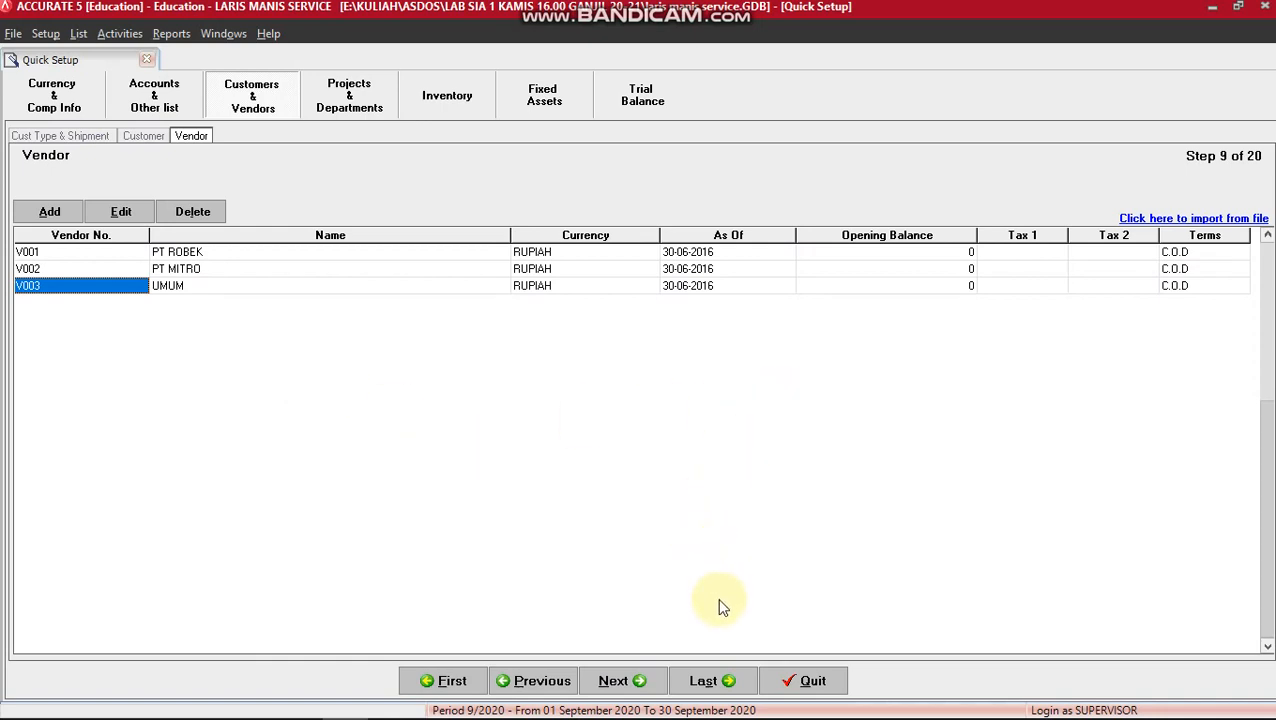
Jump to the Congratulations page and finish the Quick Setup wizard.
{"action": "left_click", "coordinate": [712, 681]}
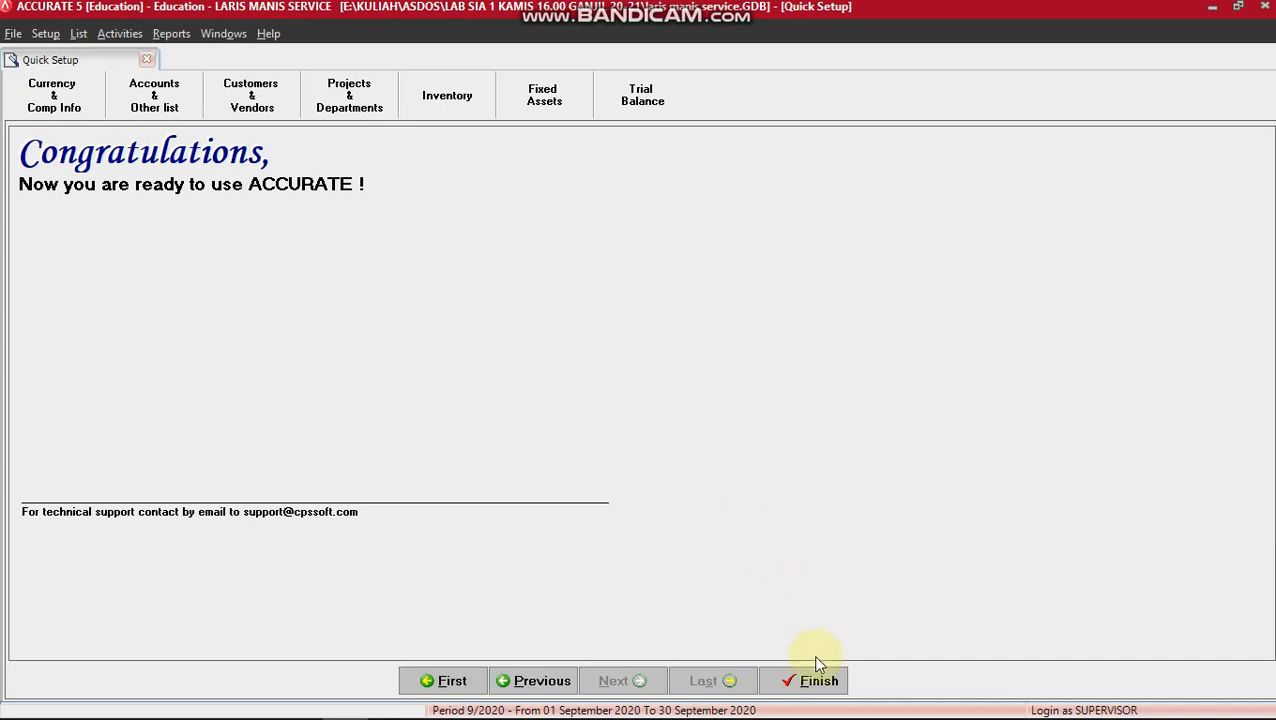
{"action": "left_click", "coordinate": [818, 682]}
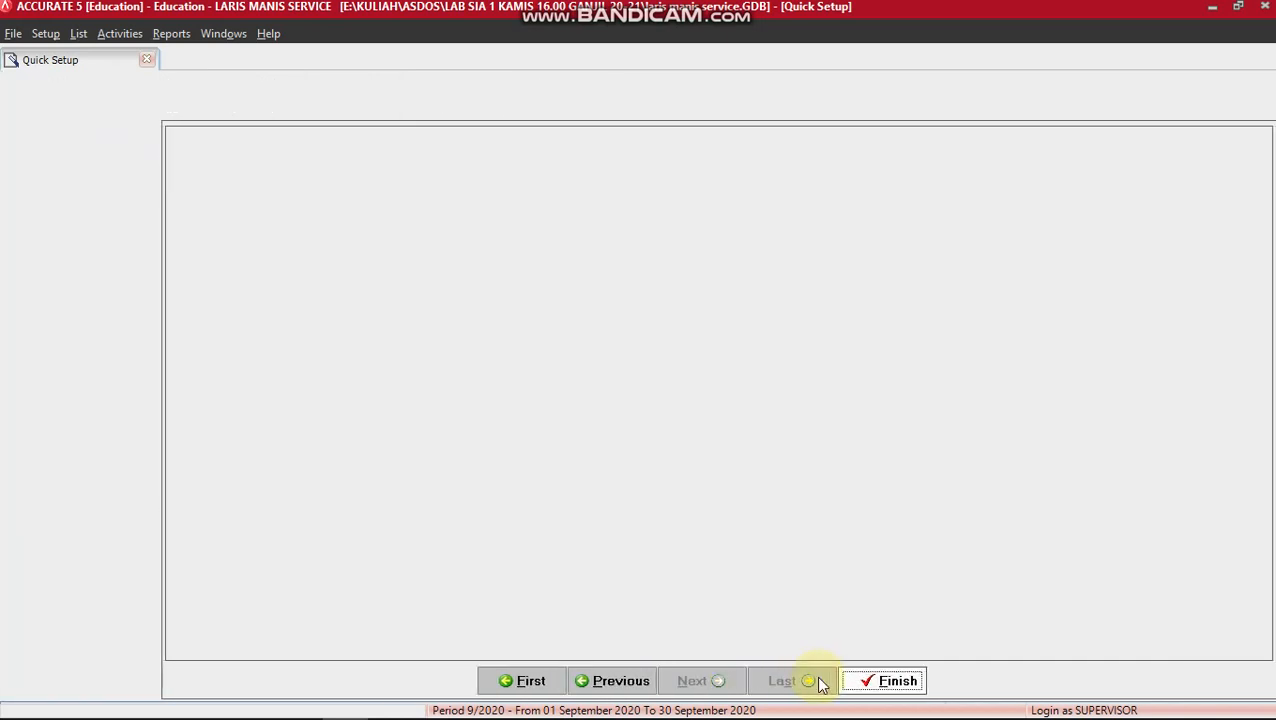